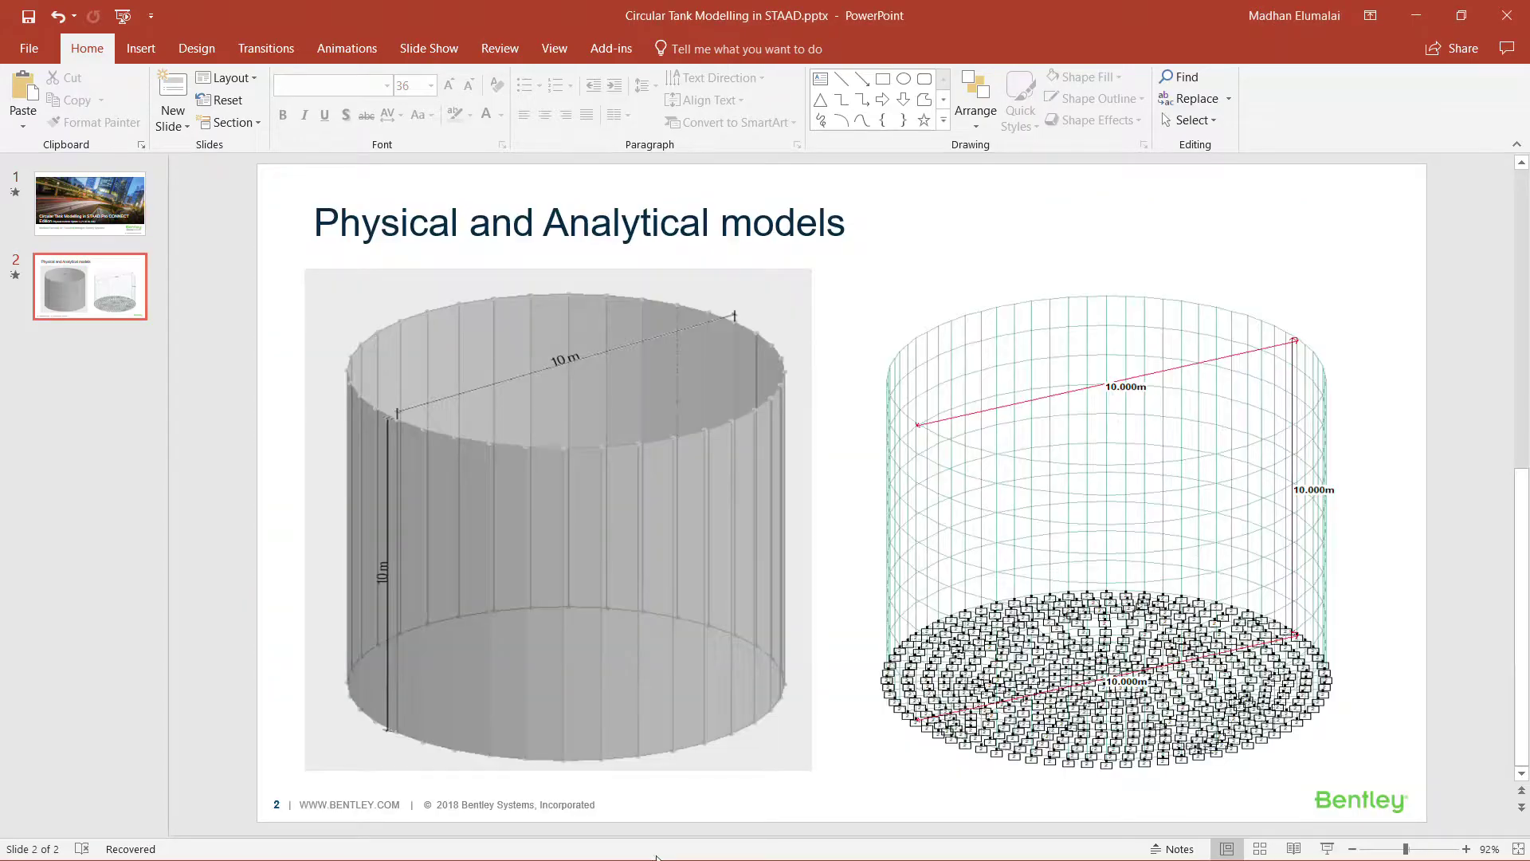
# Step: Minimize the PowerPoint deck on circular tank modelling so the Windows desktop shows
pyautogui.click(1417, 15)
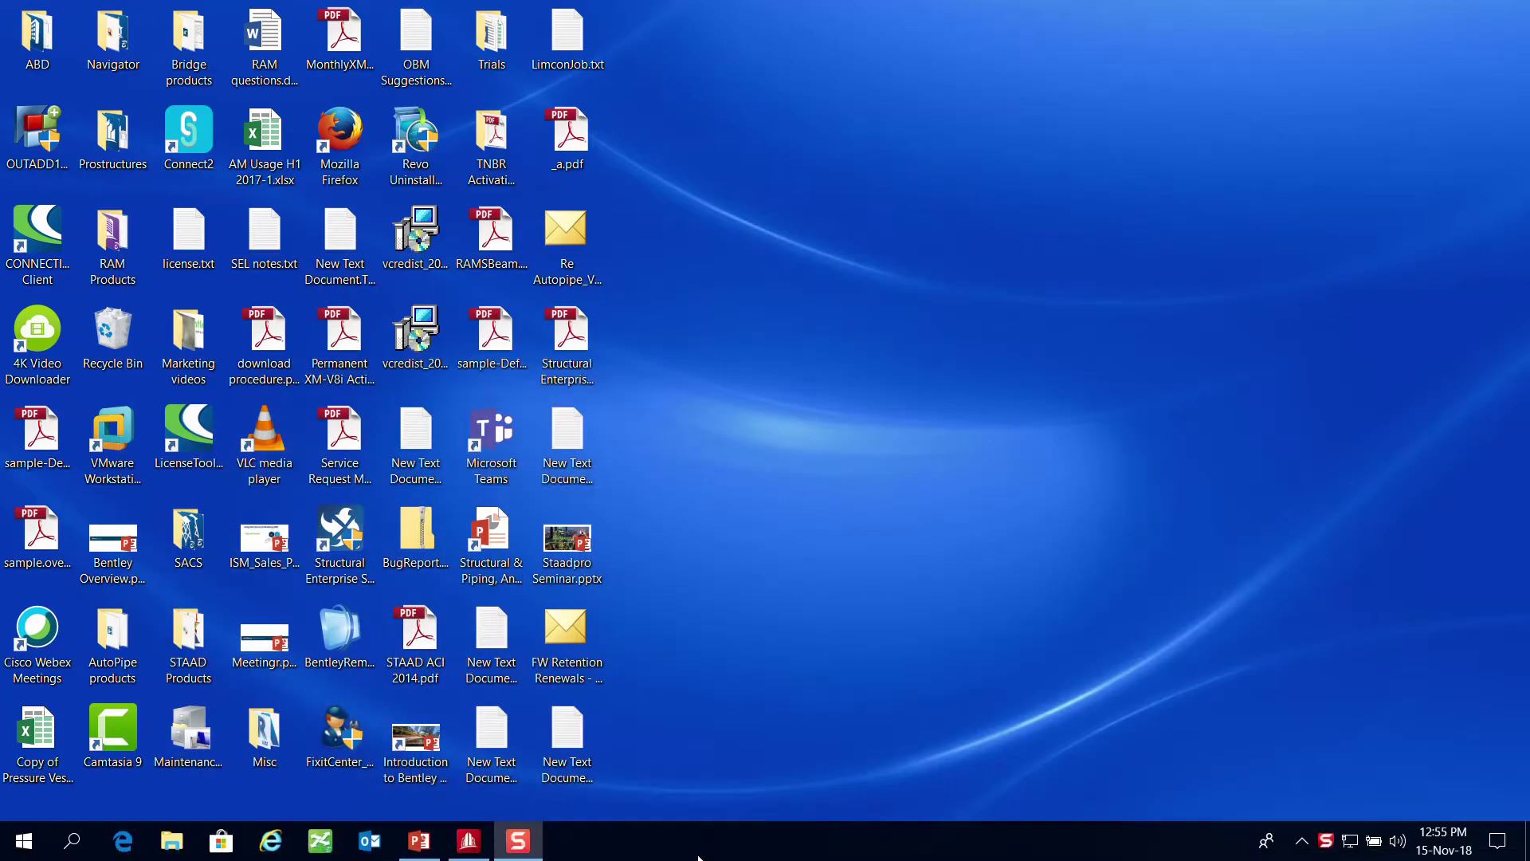
# Step: Restore the STAAD.Pro Advanced window and begin a new model from its start page
pyautogui.click(468, 847)
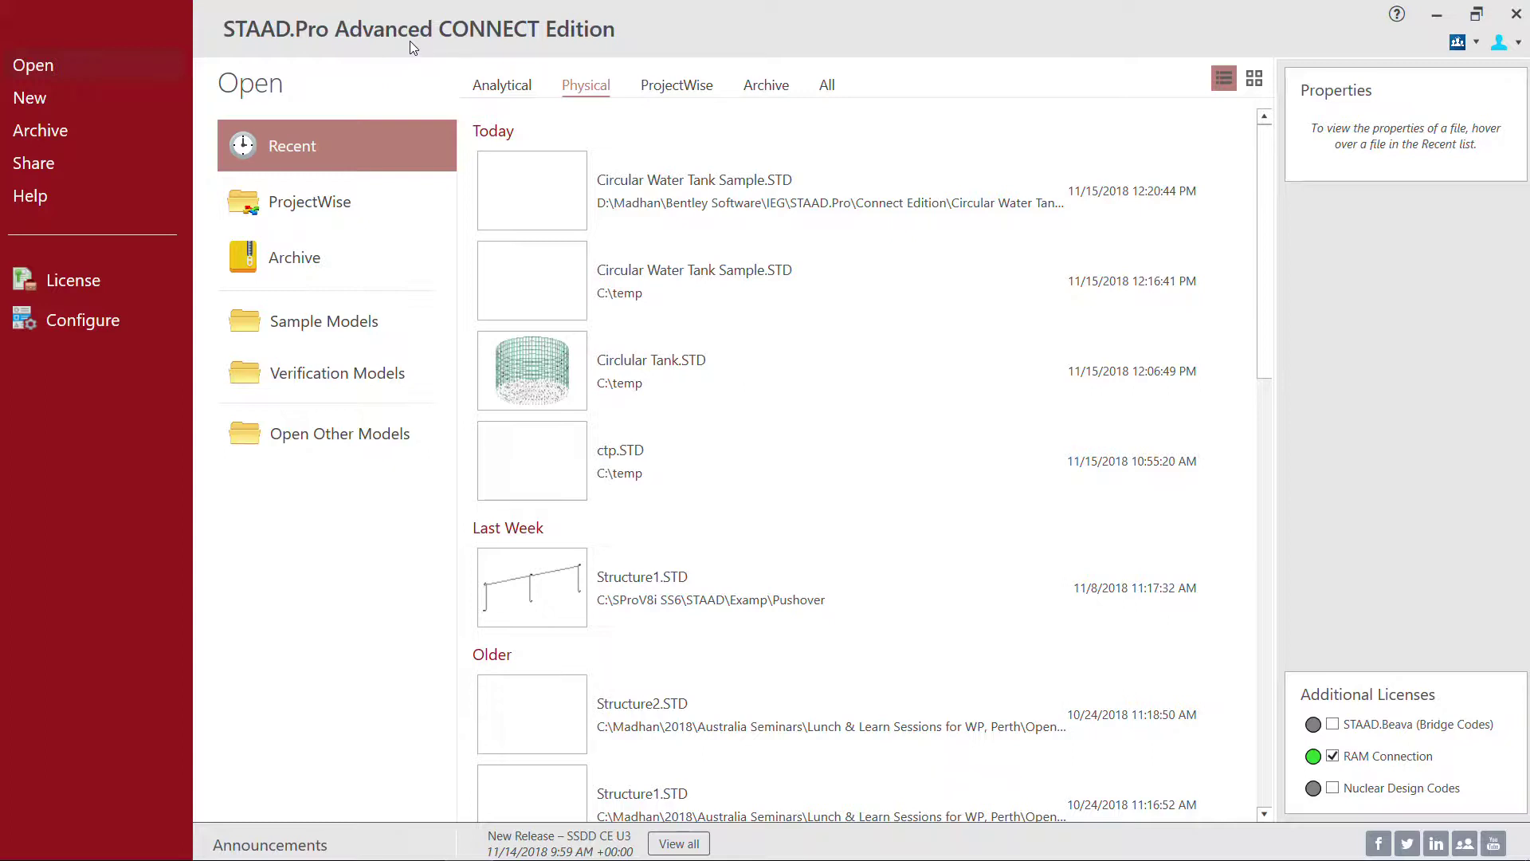
pyautogui.click(91, 99)
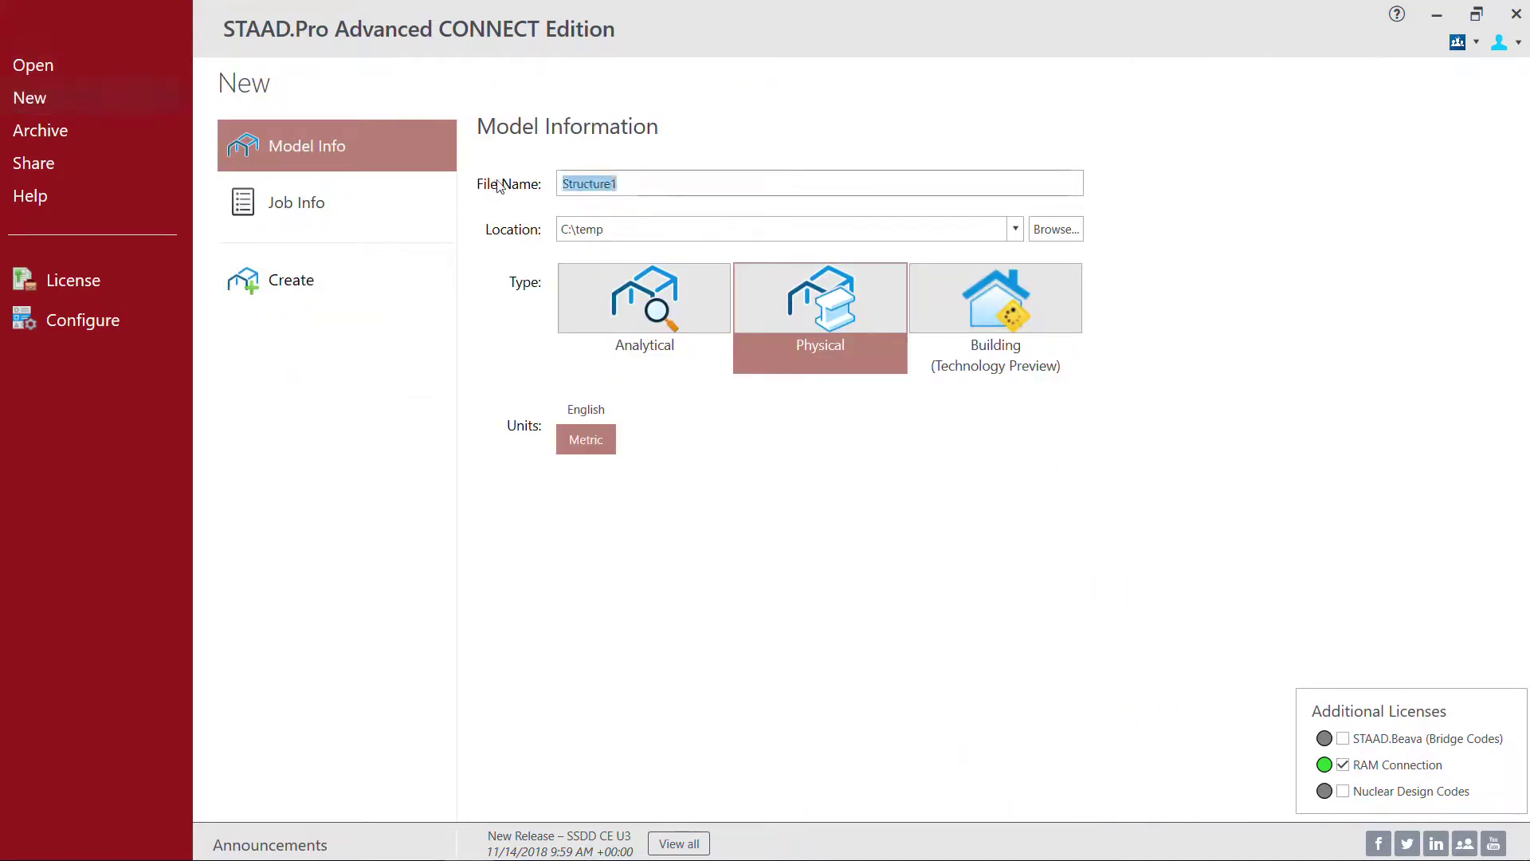
# Step: Create a Physical, Metric model named 'sample' in C:\temp
pyautogui.click(1054, 231)
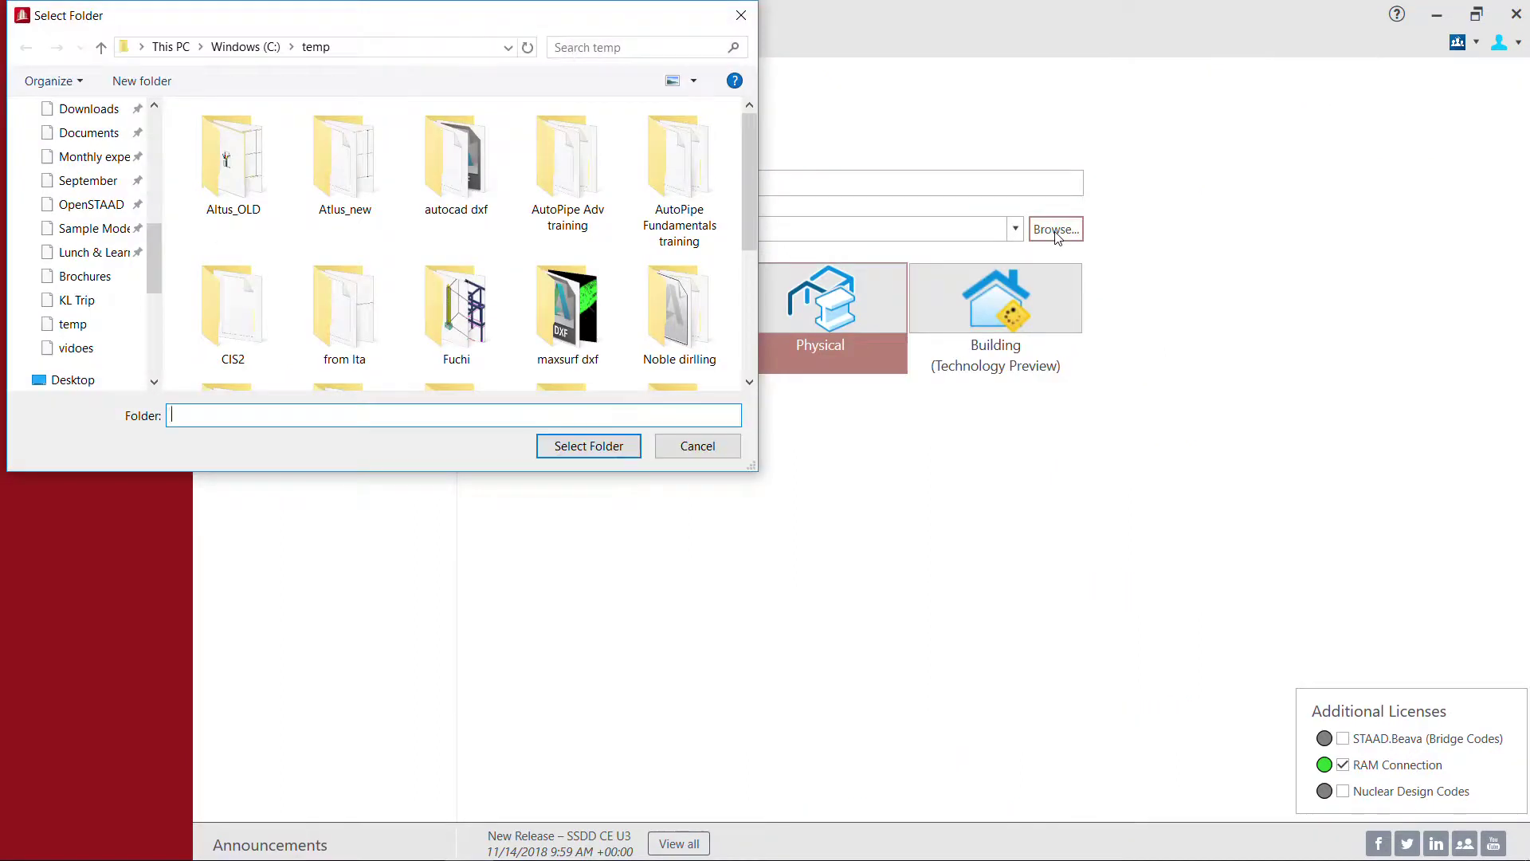
pyautogui.click(676, 451)
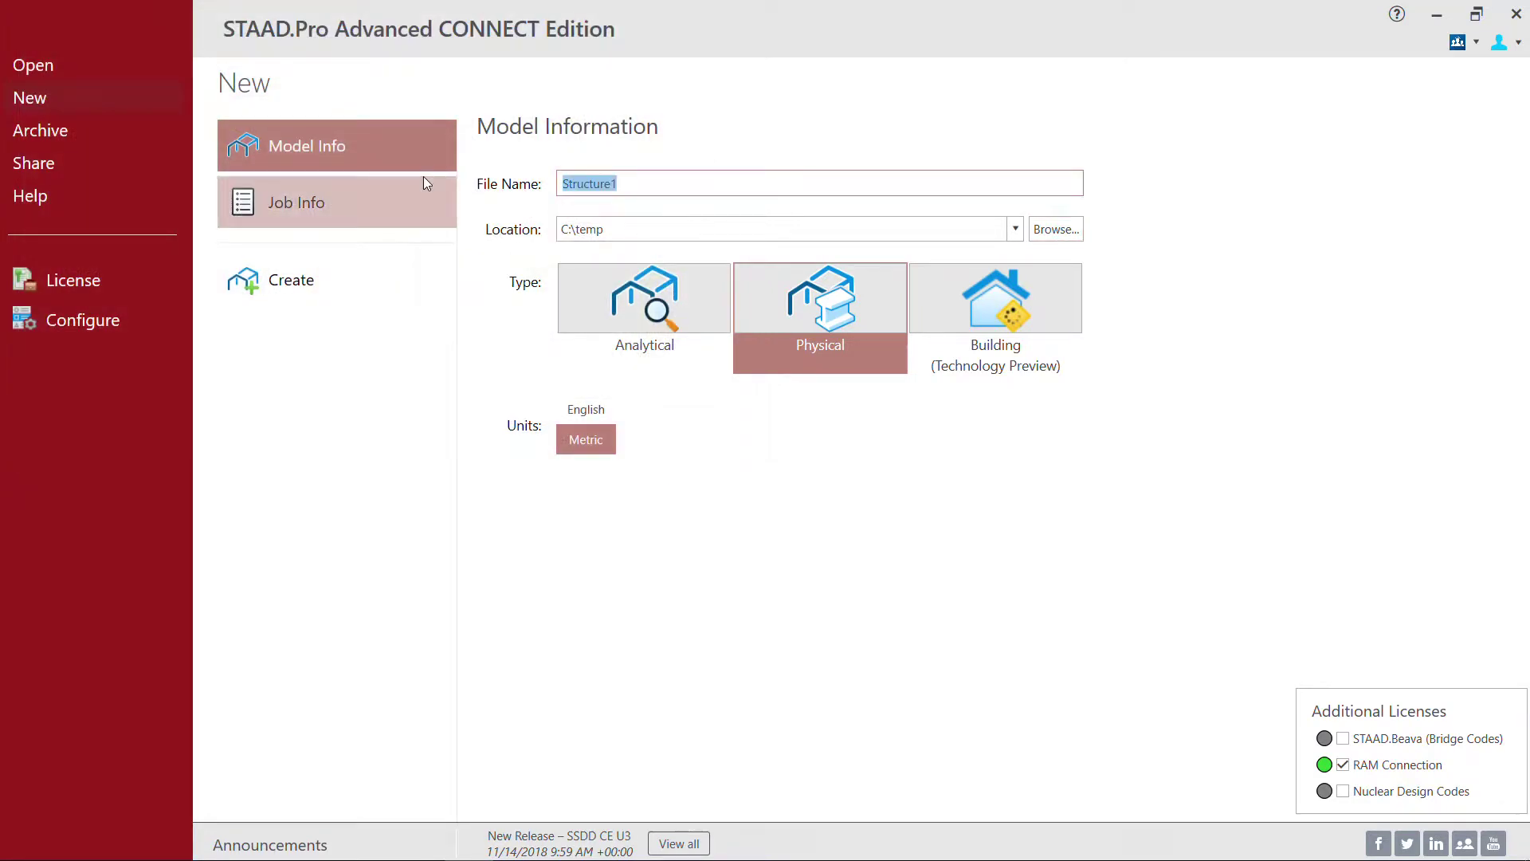
pyautogui.write('sample')
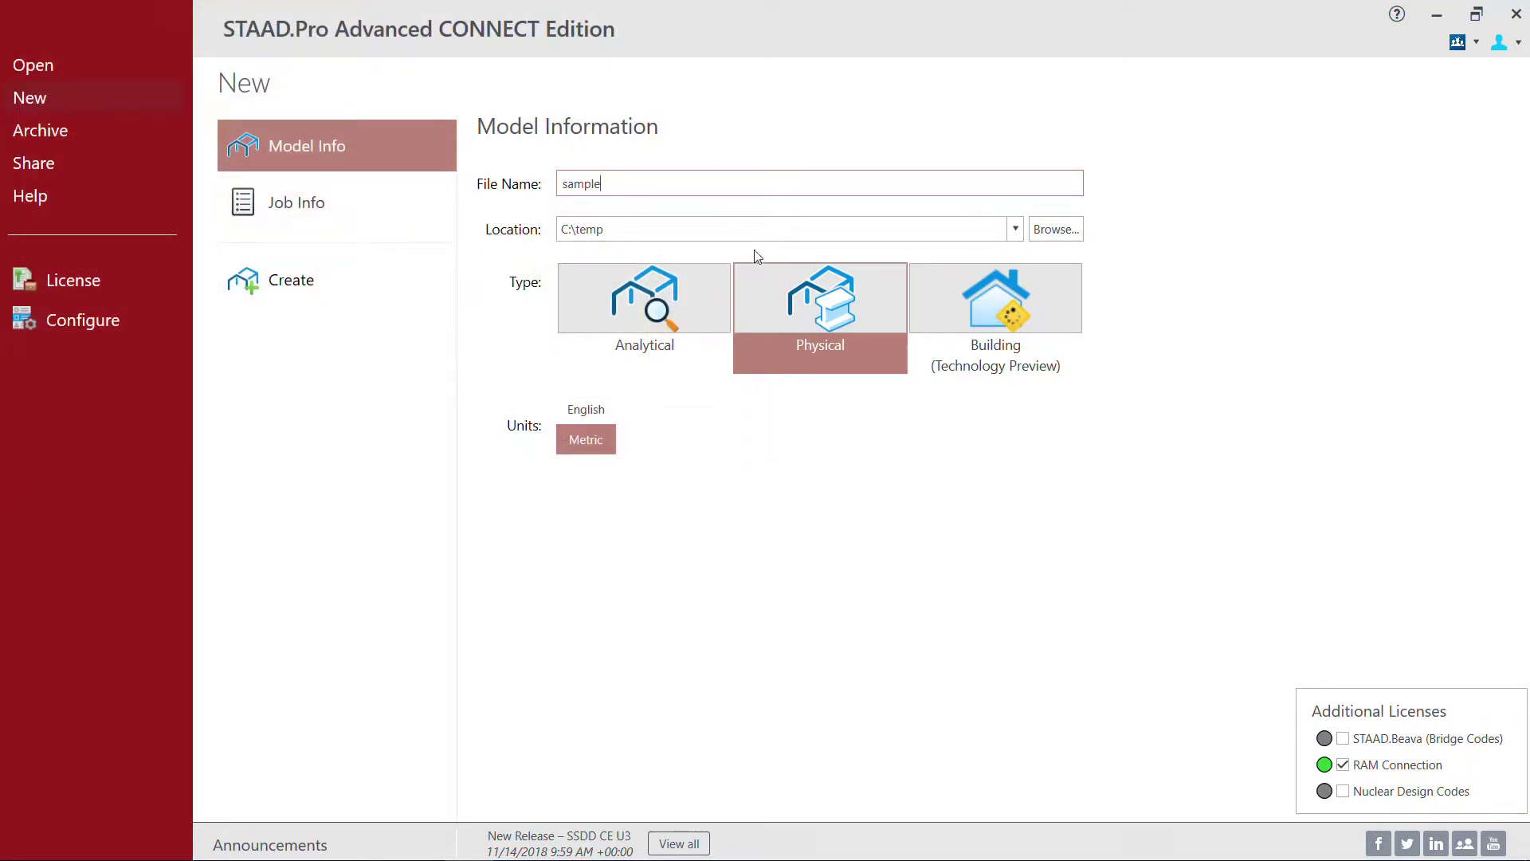
pyautogui.click(808, 289)
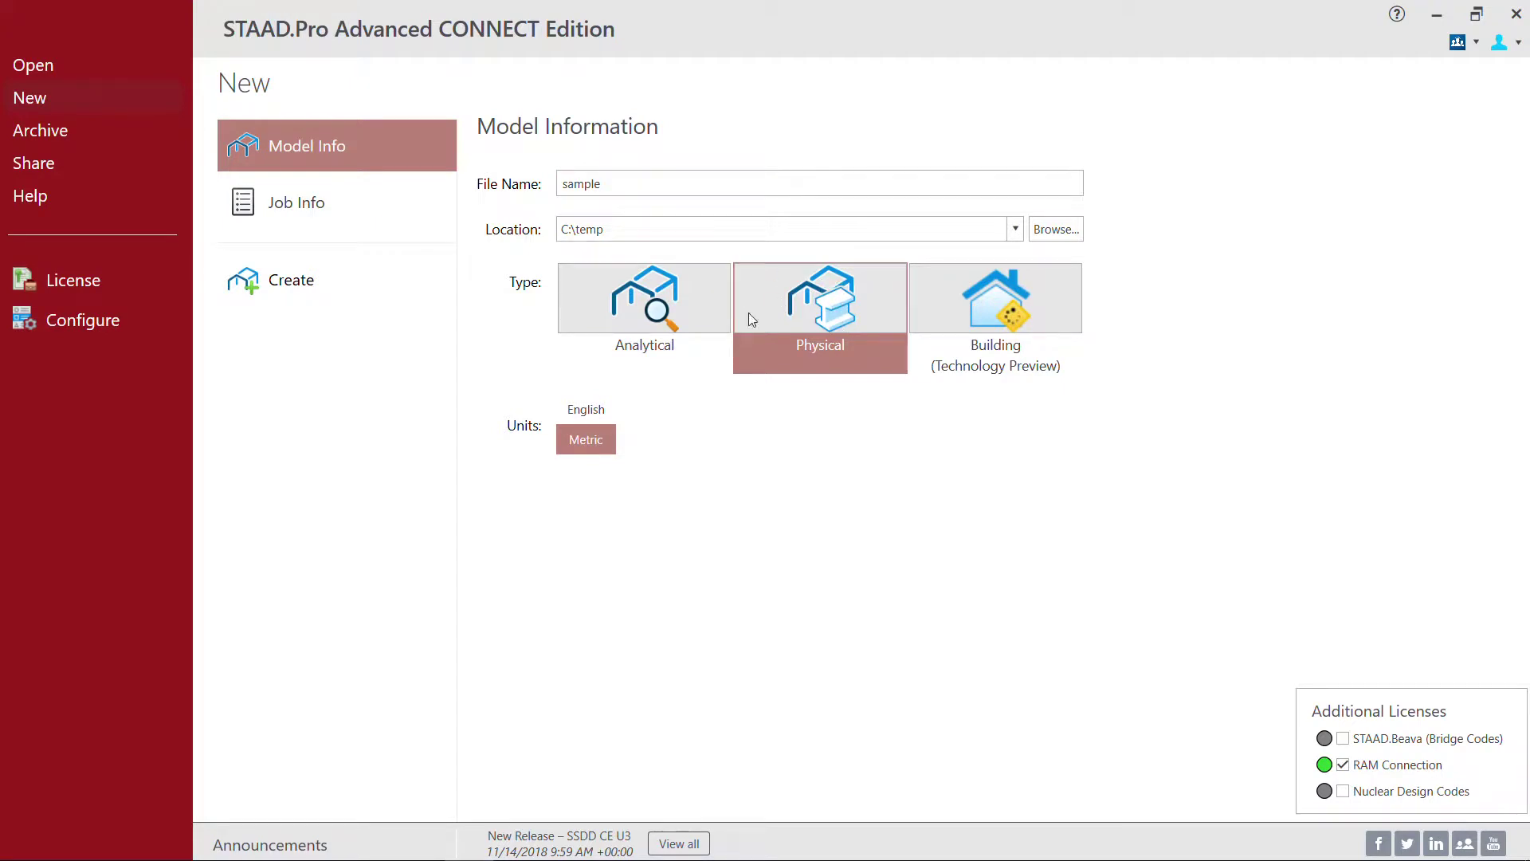
pyautogui.click(323, 297)
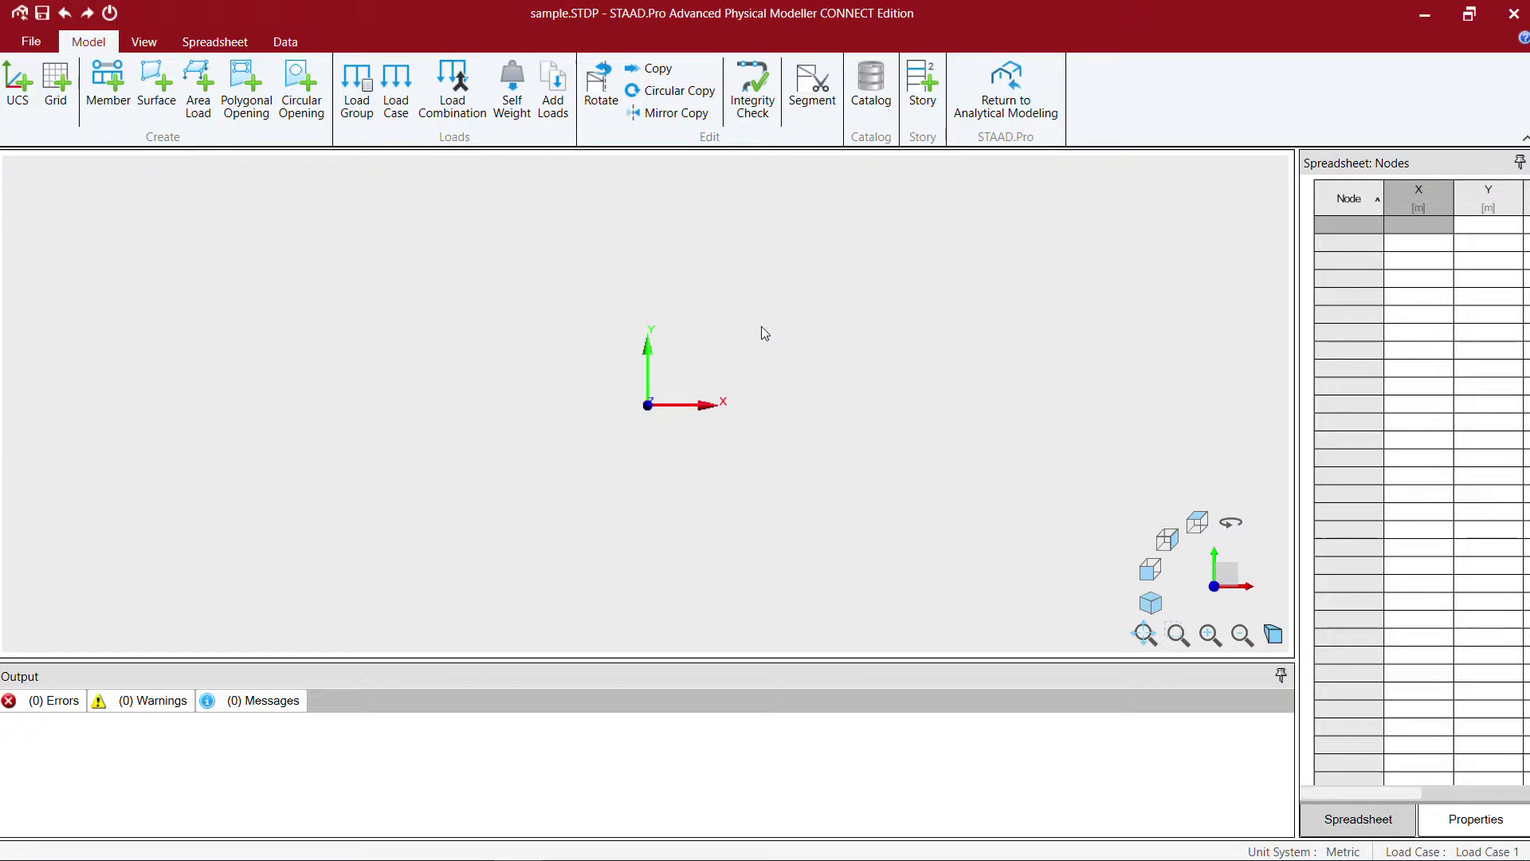
# Step: Add the default XY reference grid of 10 × 10 spaces at 1 m
pyautogui.moveTo(764, 333); pyautogui.dragTo(707, 355, button='middle')
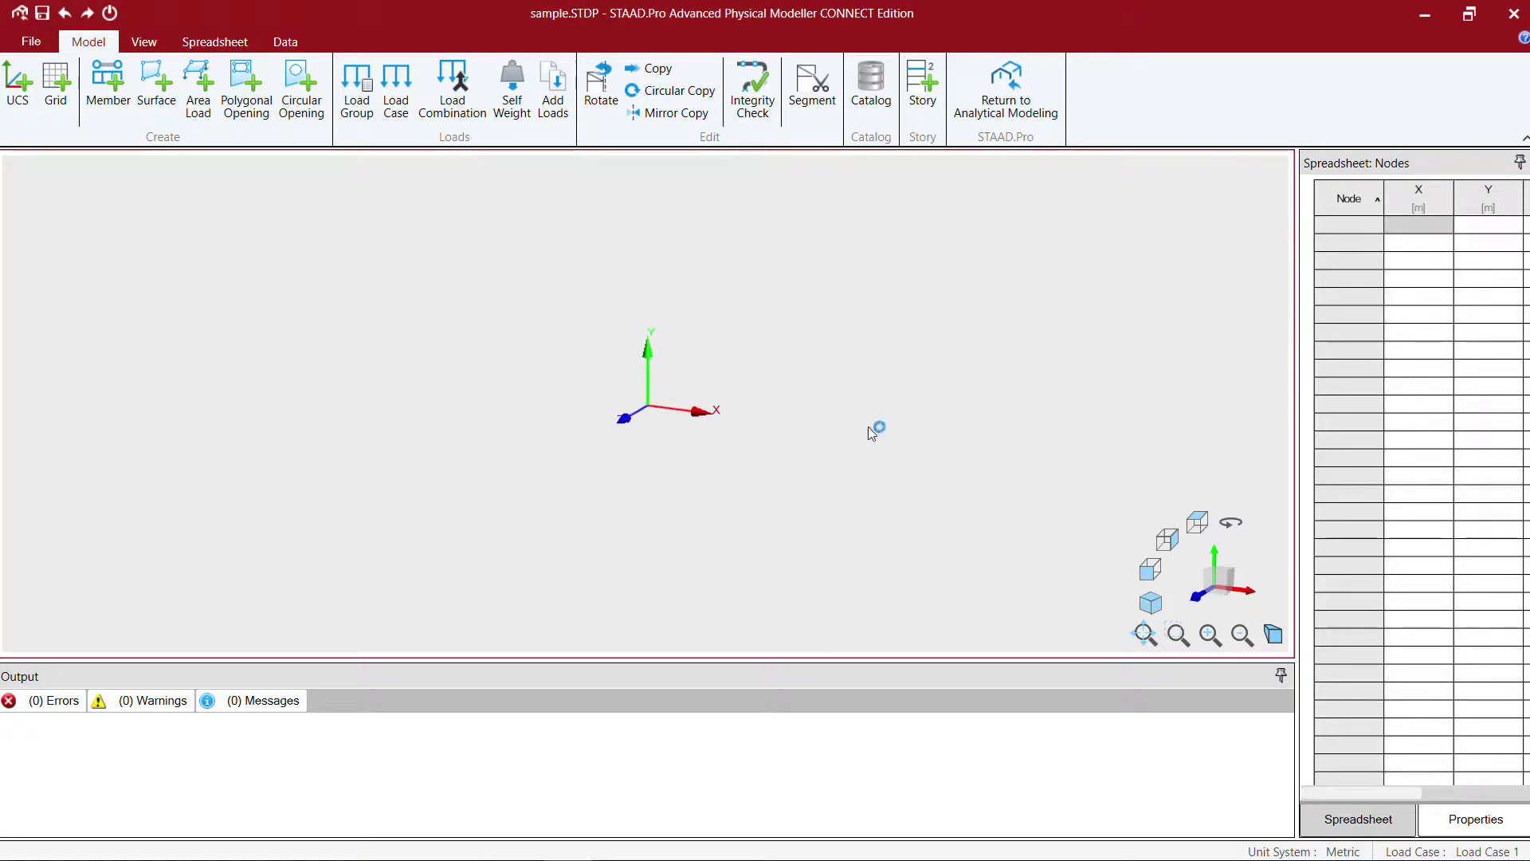
pyautogui.click(55, 83)
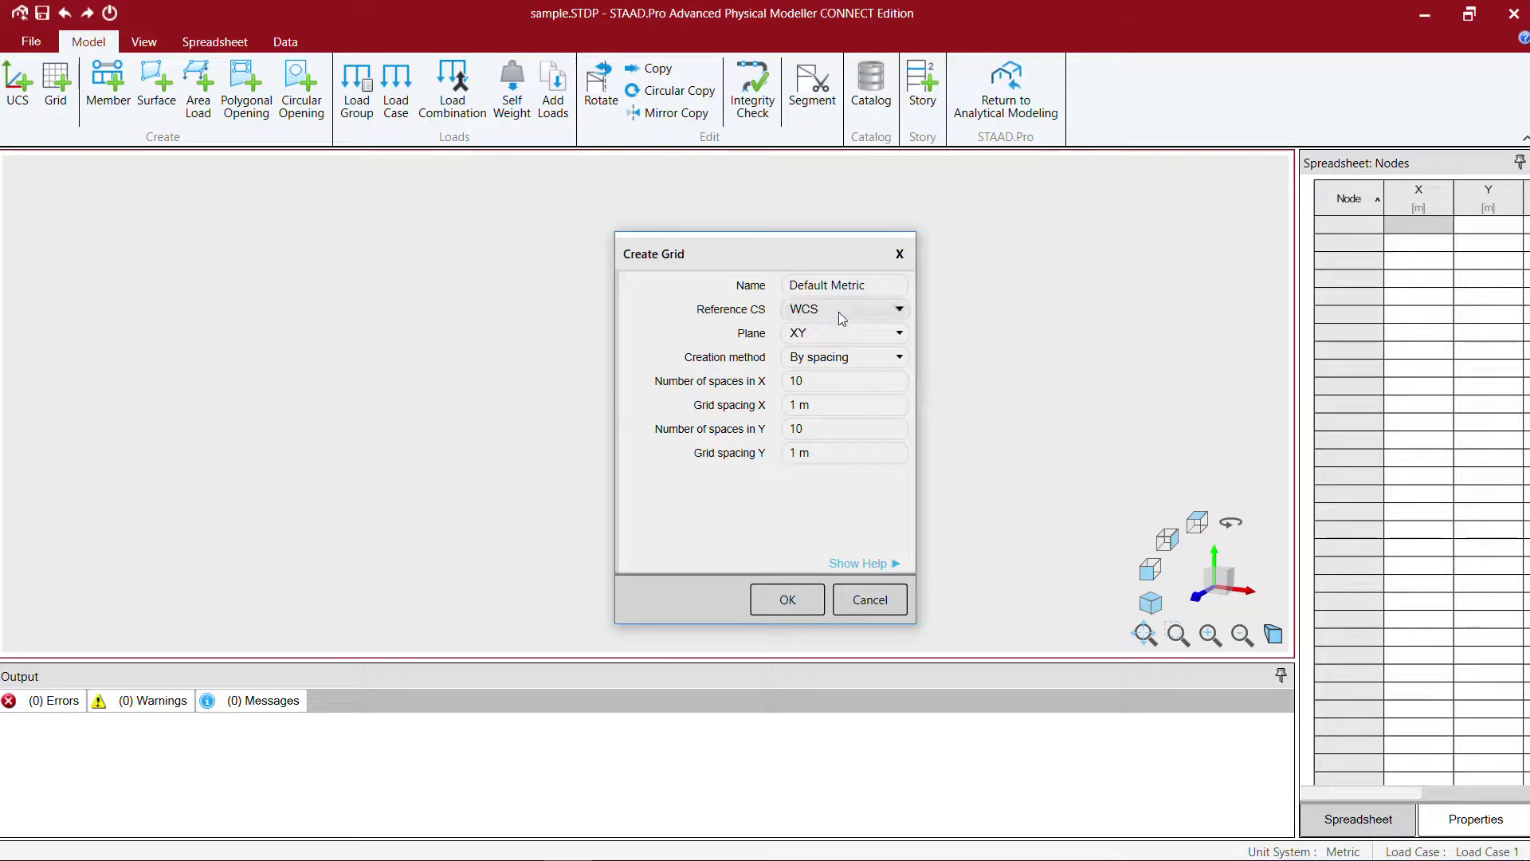
pyautogui.click(787, 599)
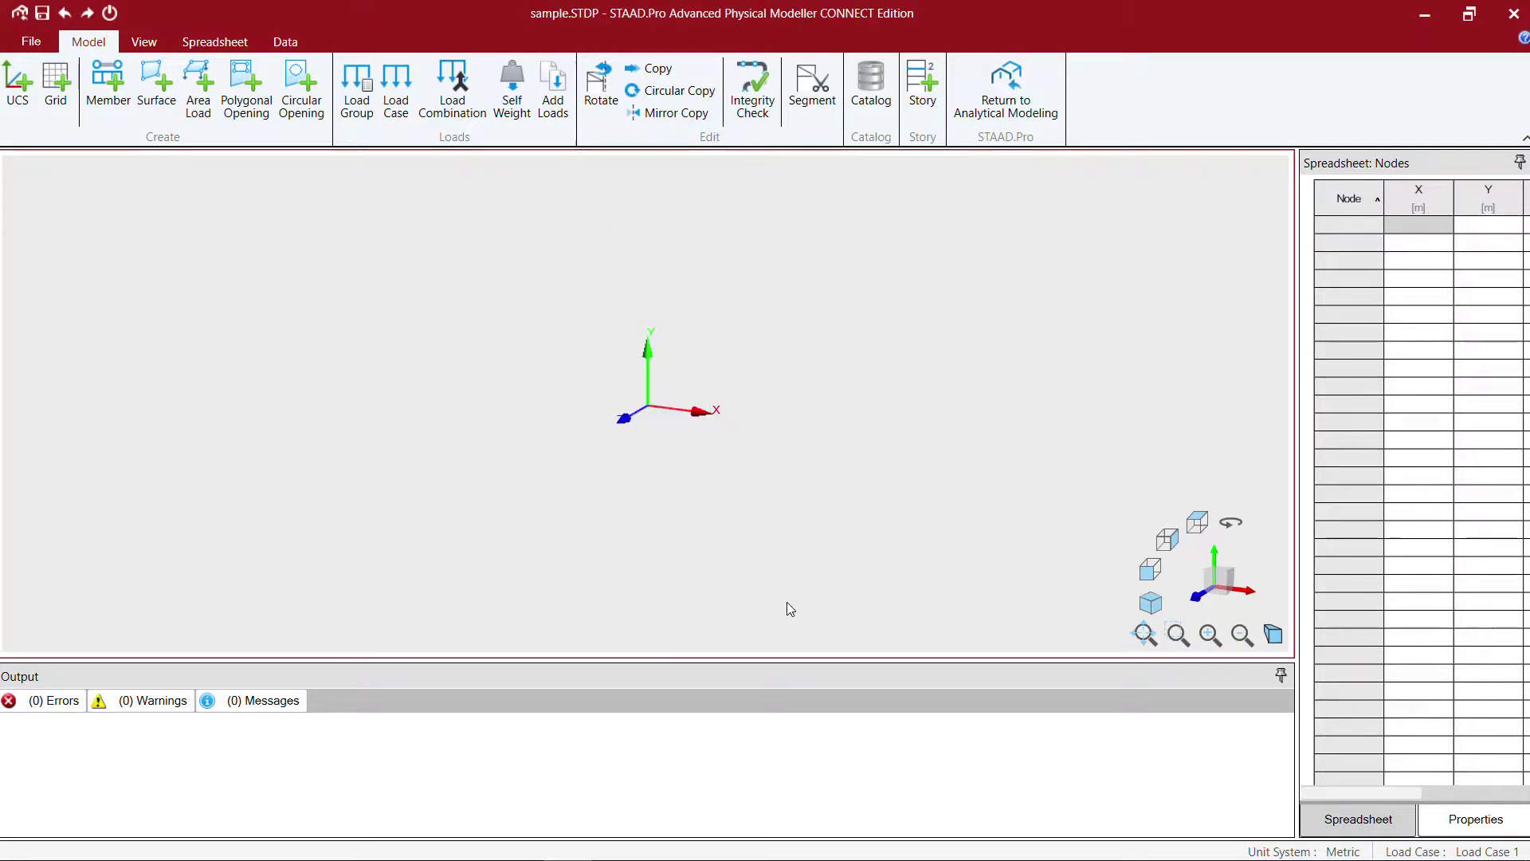
pyautogui.keyDown('shift'); pyautogui.moveTo(590, 528); pyautogui.dragTo(717, 528, button='middle'); pyautogui.keyUp('shift')
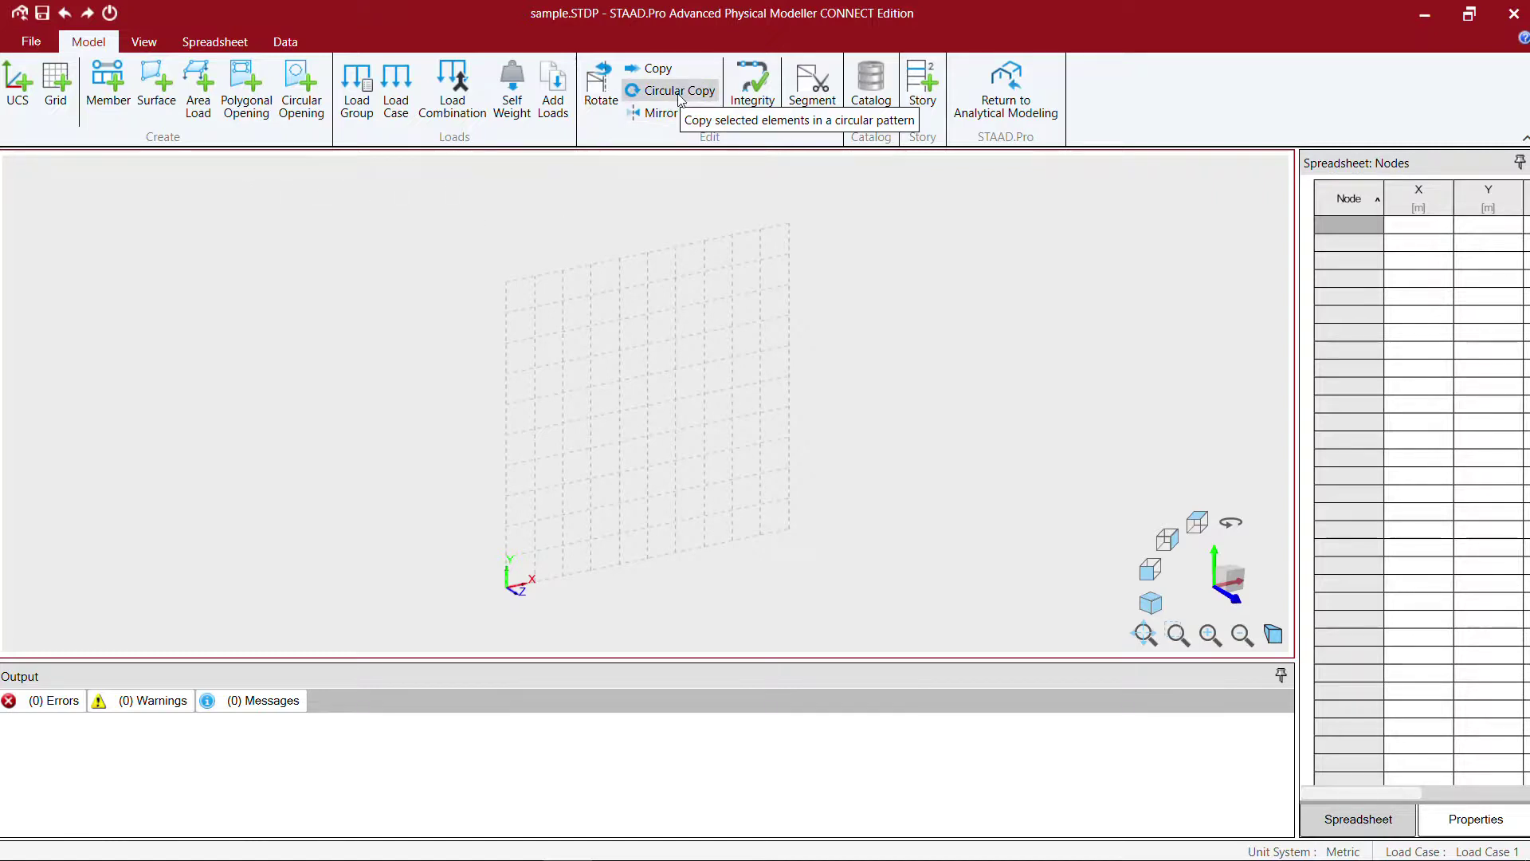
pyautogui.click(107, 84)
# Step: Draw a 10 m vertical member and hide the reference grid
pyautogui.click(507, 283)
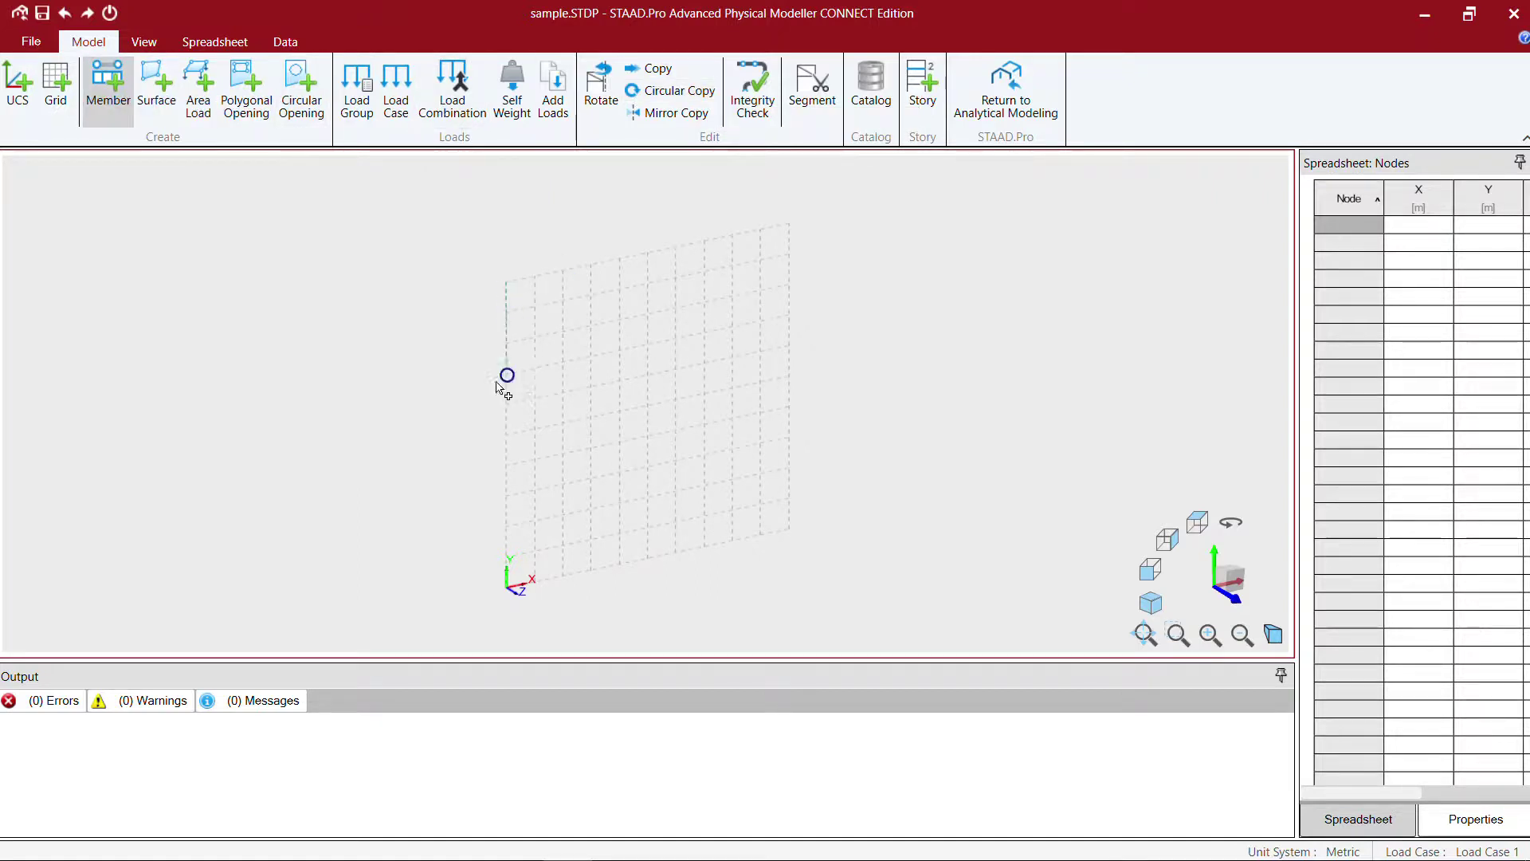
pyautogui.click(508, 590)
pyautogui.press('Escape')
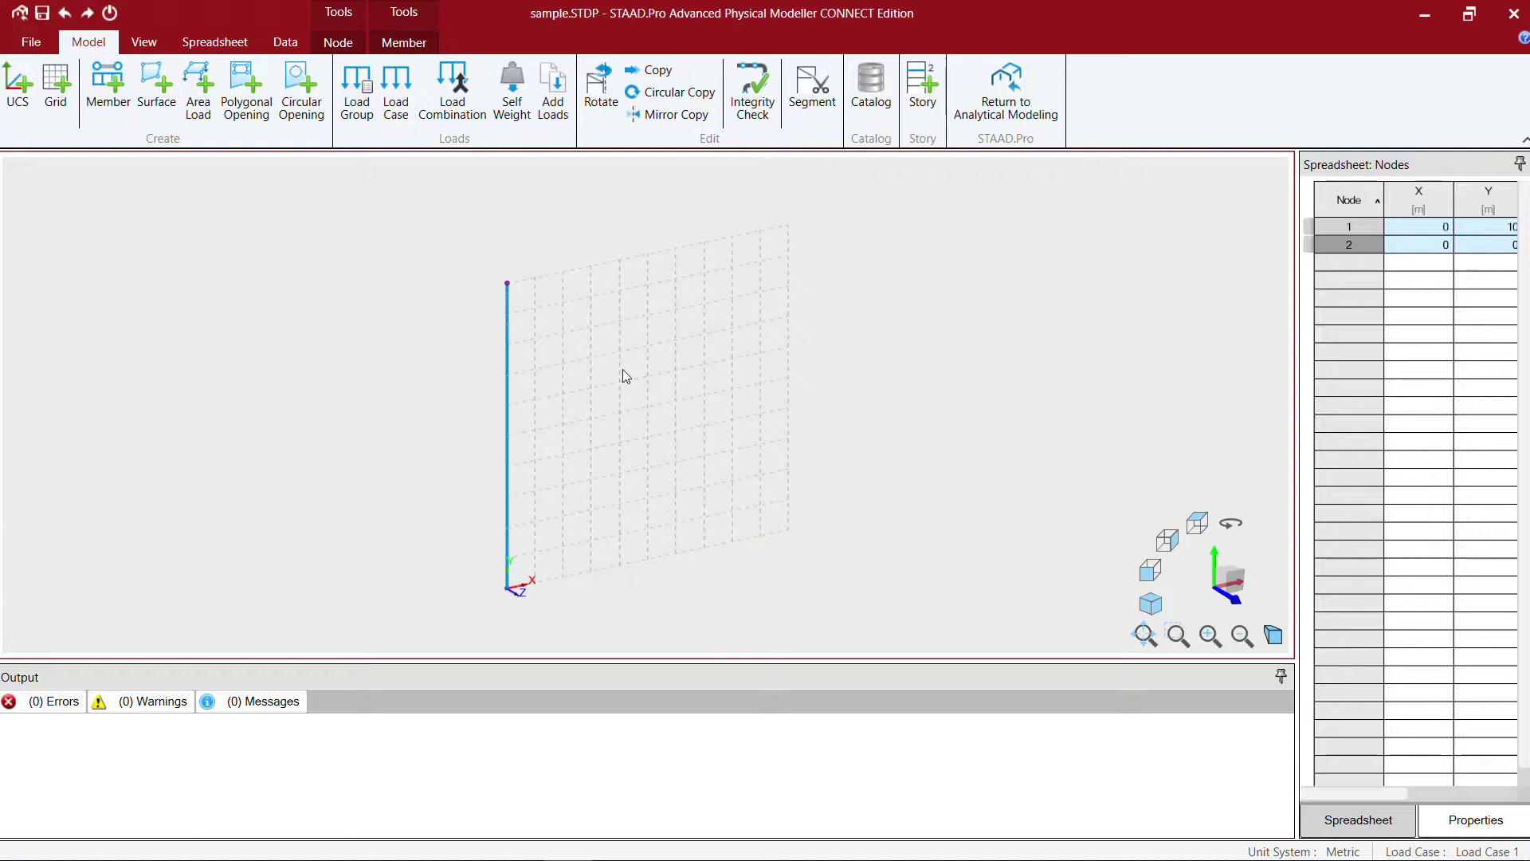
pyautogui.click(159, 51)
pyautogui.click(308, 83)
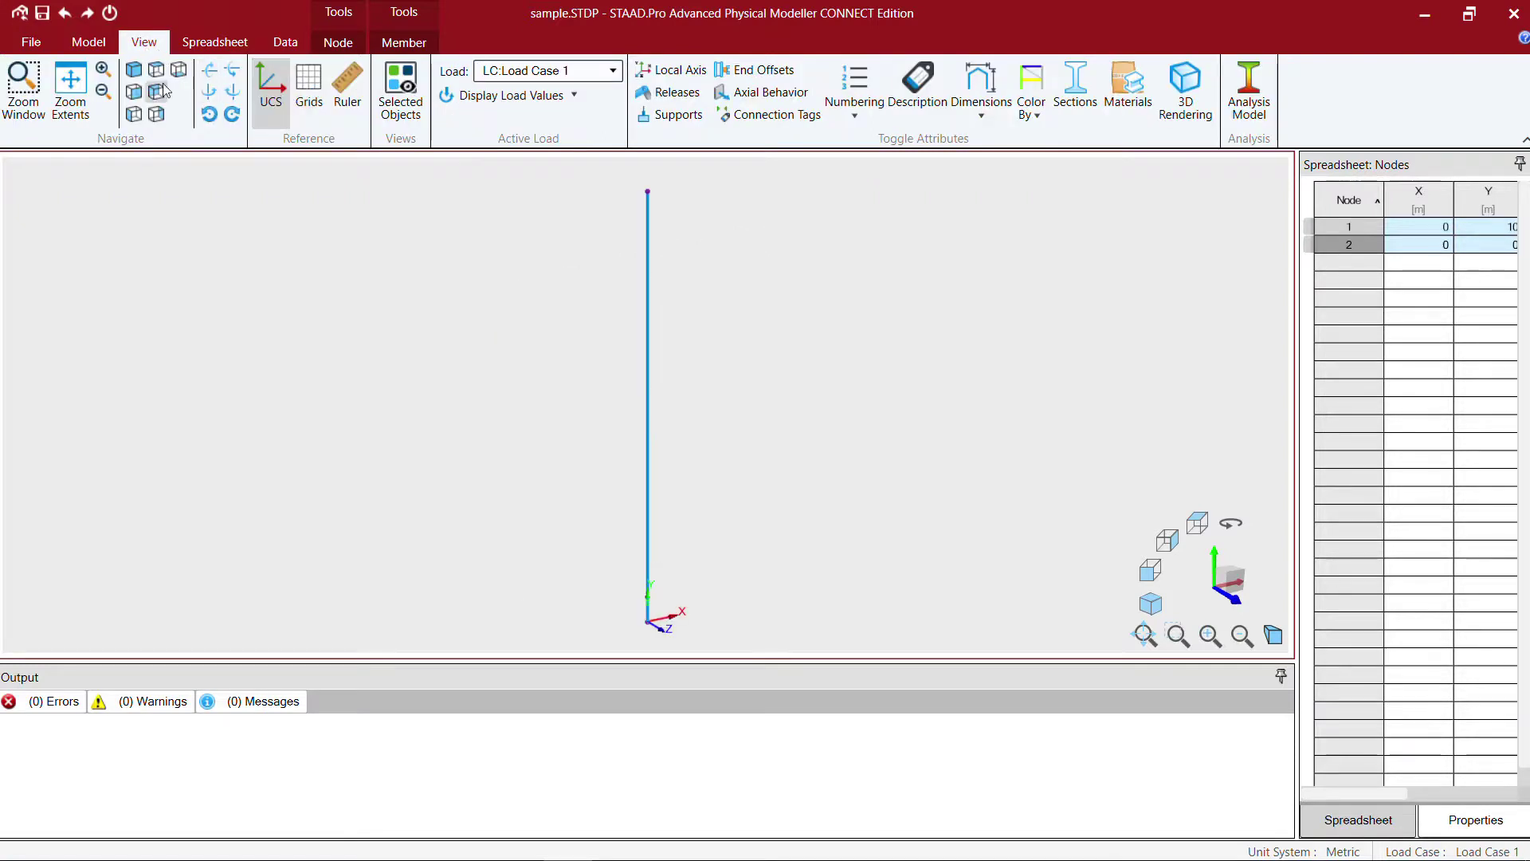
pyautogui.click(88, 41)
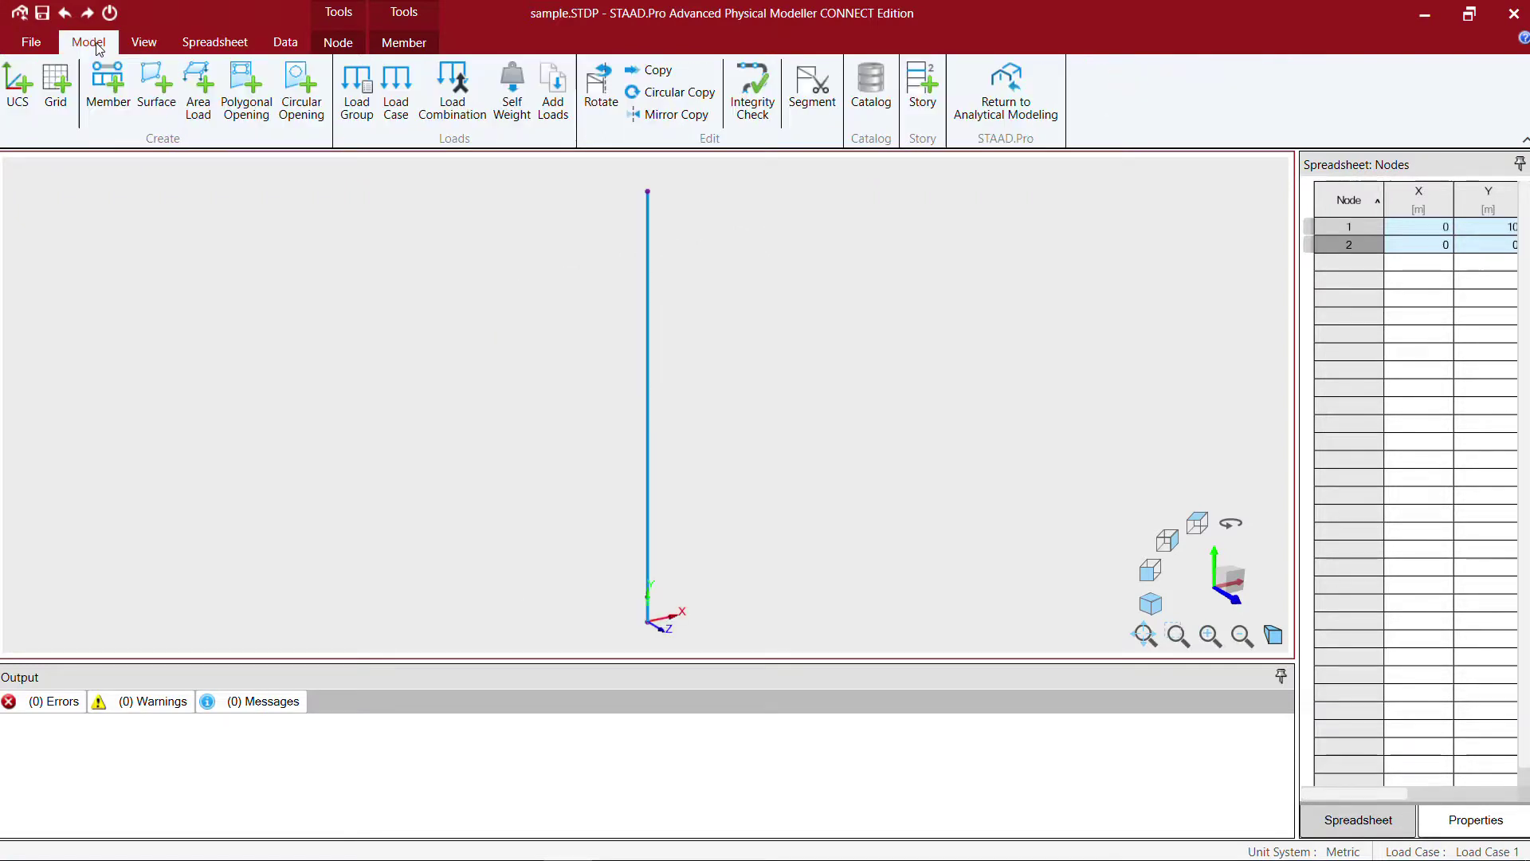
# Step: Set up a circular copy of the member about Y, with linked steps and pivot X 5 m
pyautogui.click(646, 260)
pyautogui.click(689, 102)
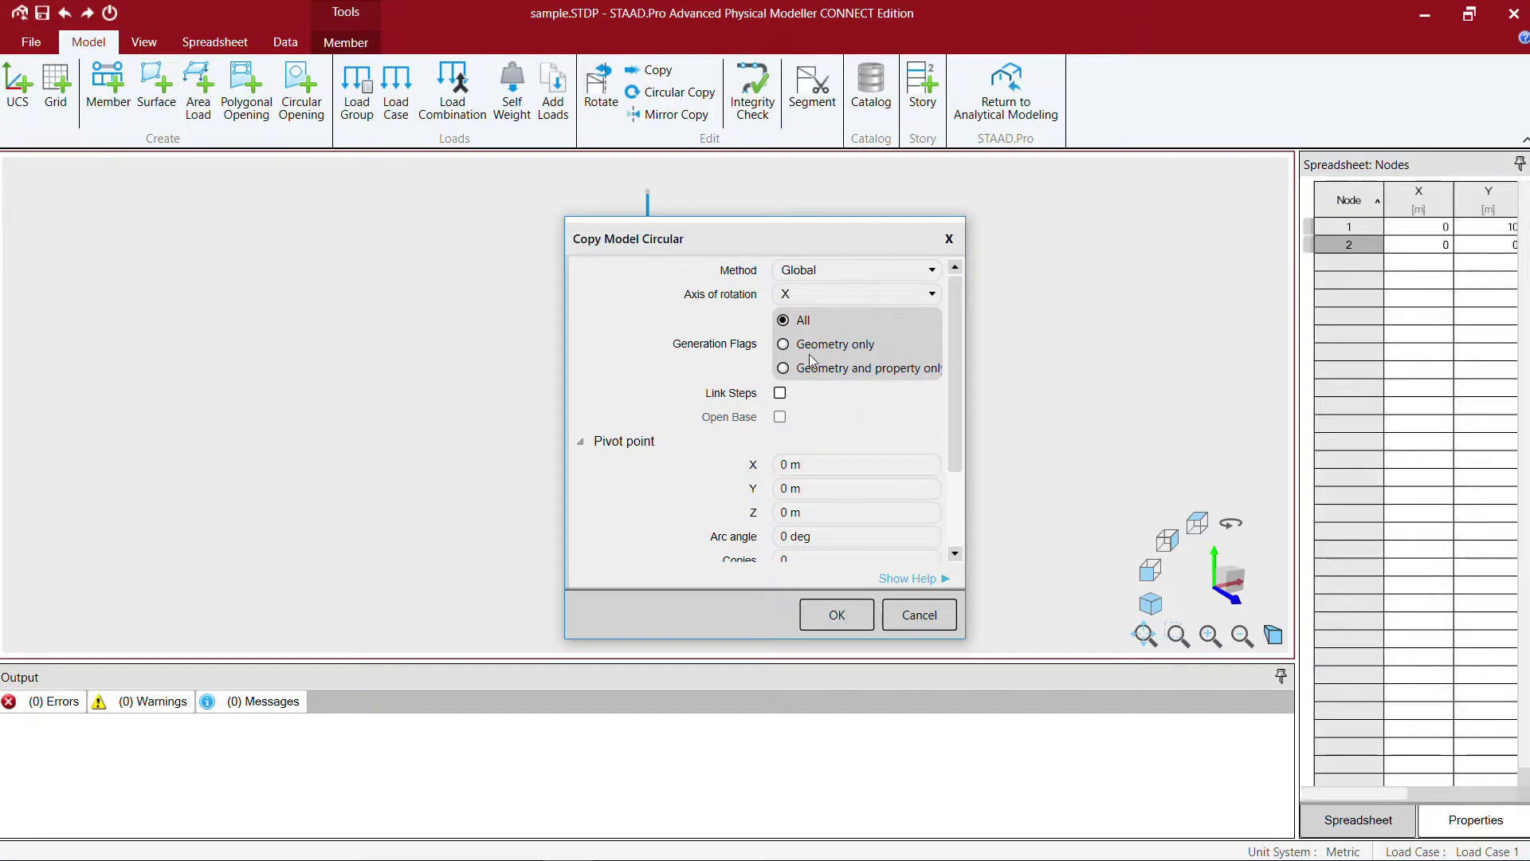
pyautogui.click(801, 296)
pyautogui.click(790, 345)
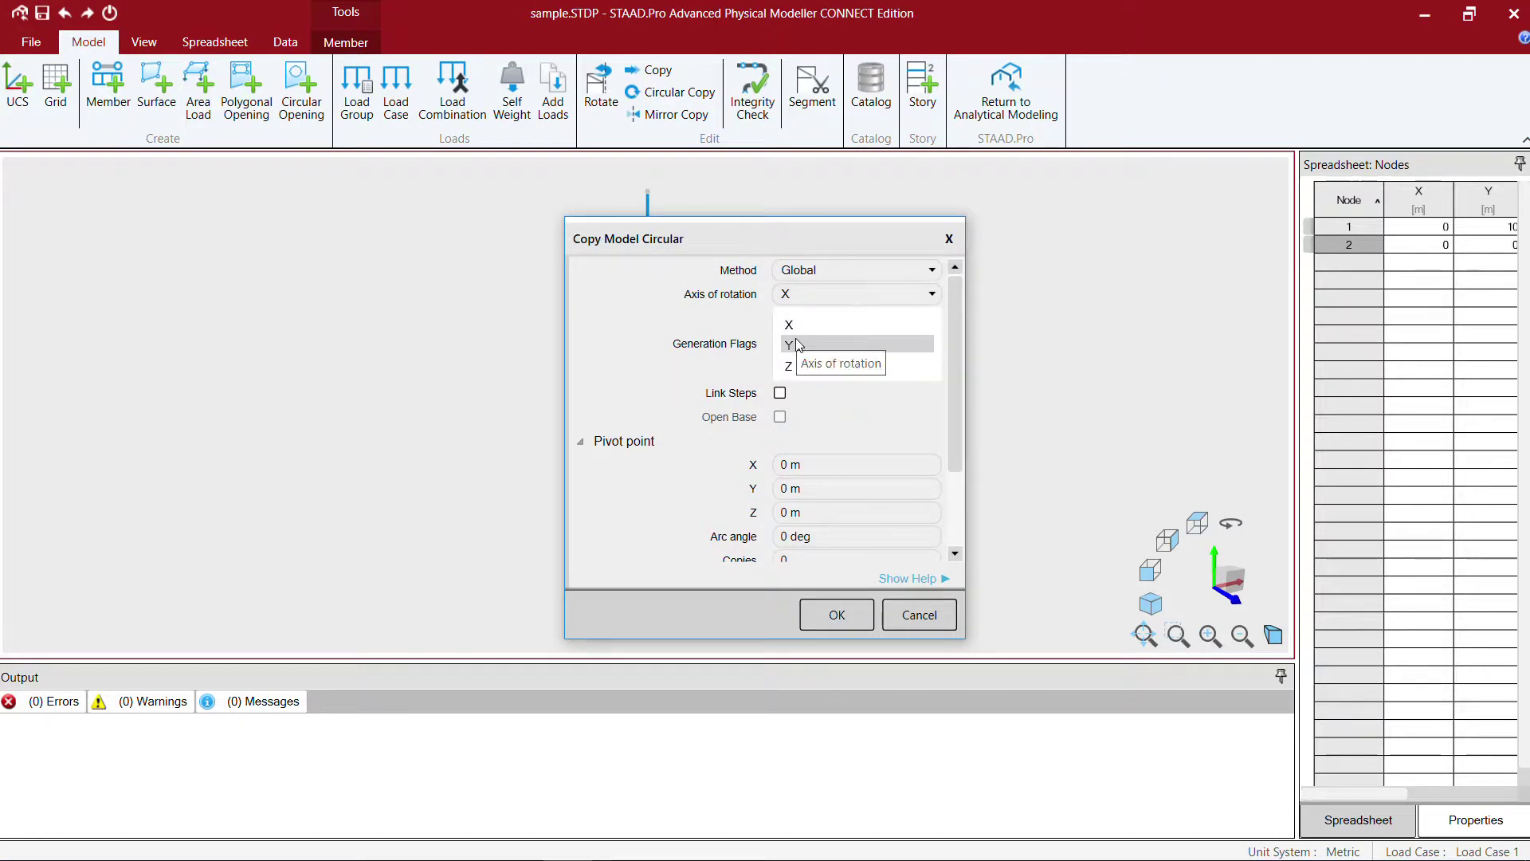
pyautogui.click(782, 393)
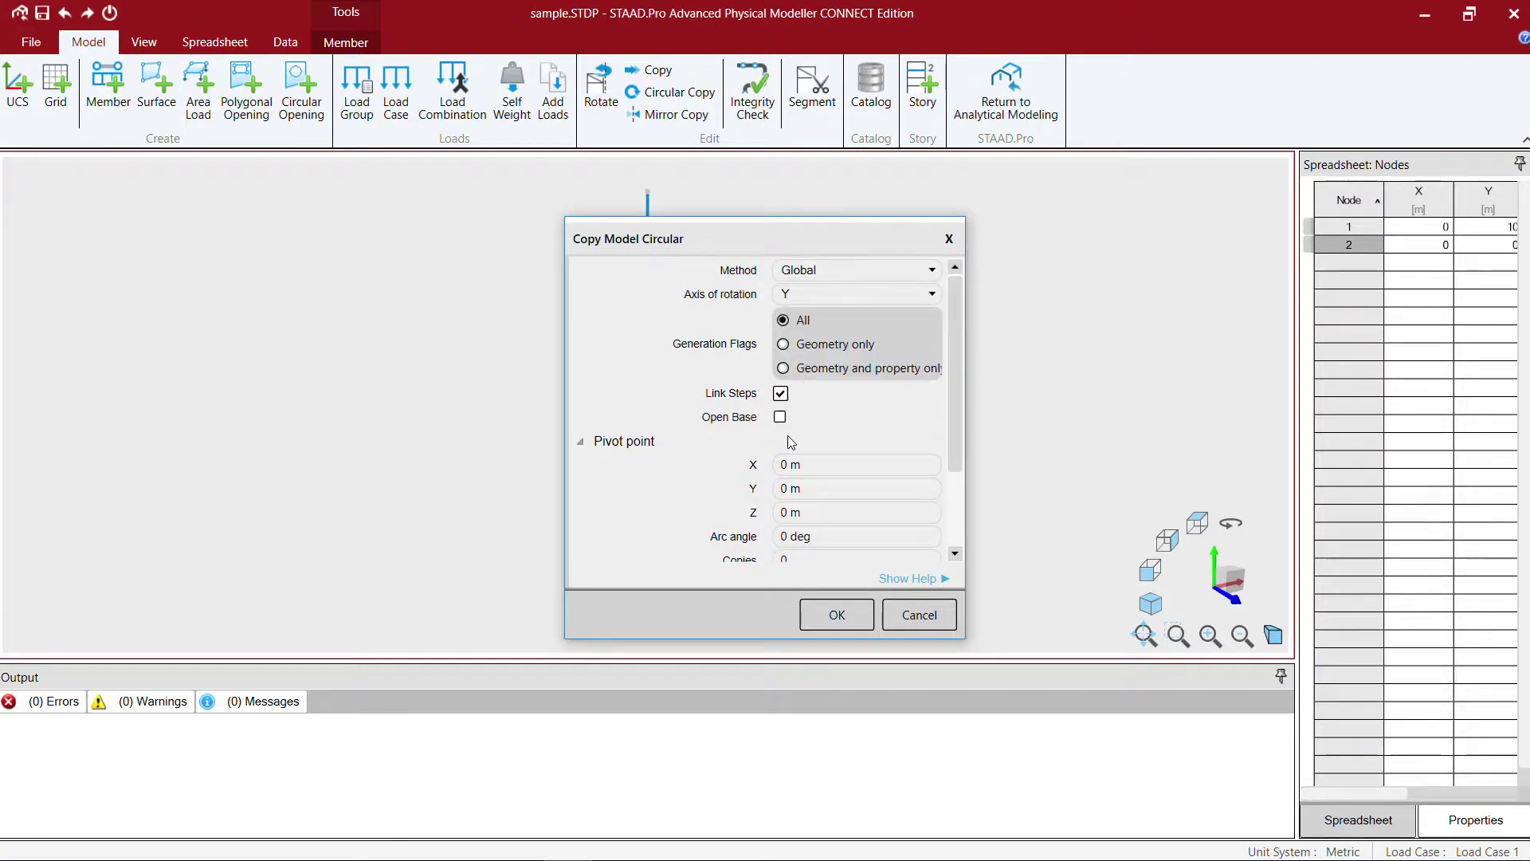
pyautogui.click(814, 488)
pyautogui.click(815, 463)
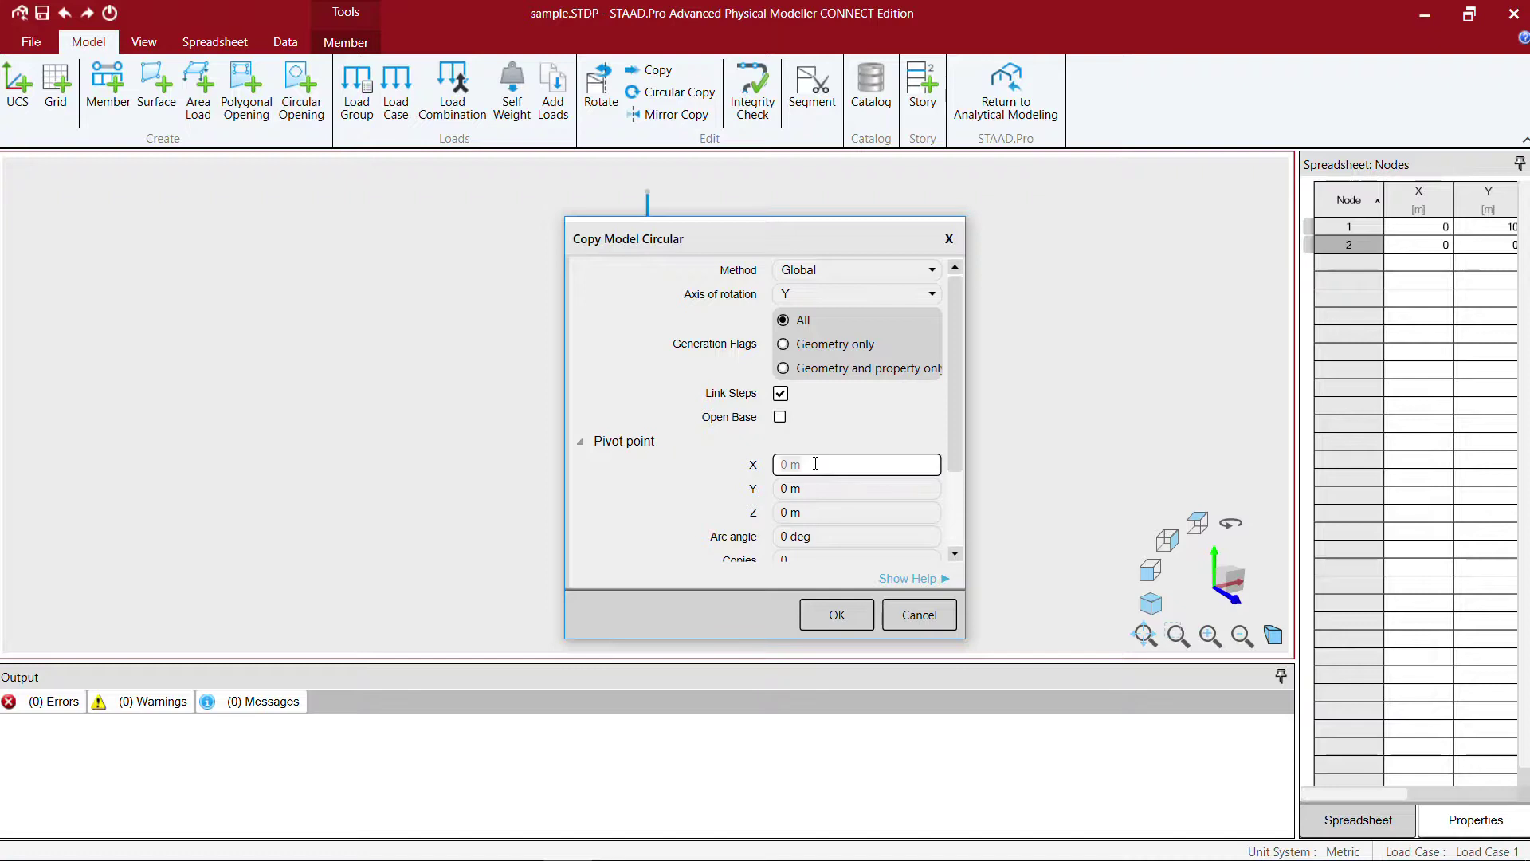
pyautogui.write('5')
pyautogui.press('Tab')
# Step: Set the circular copy to a 360° arc, 36 copies and 0 m helical height
pyautogui.moveTo(686, 232); pyautogui.dragTo(930, 241)
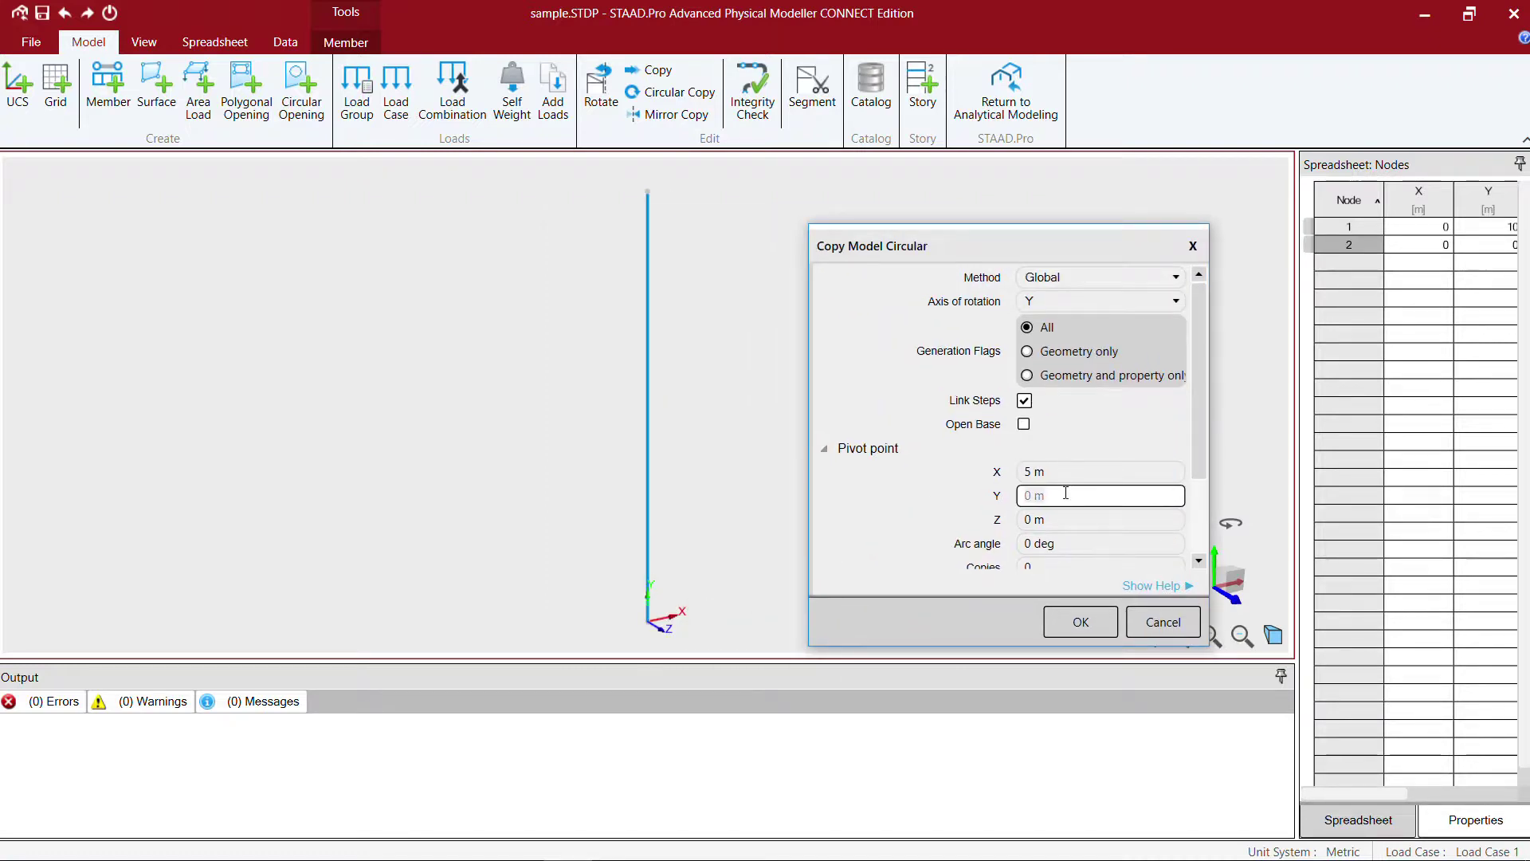
pyautogui.click(1071, 543)
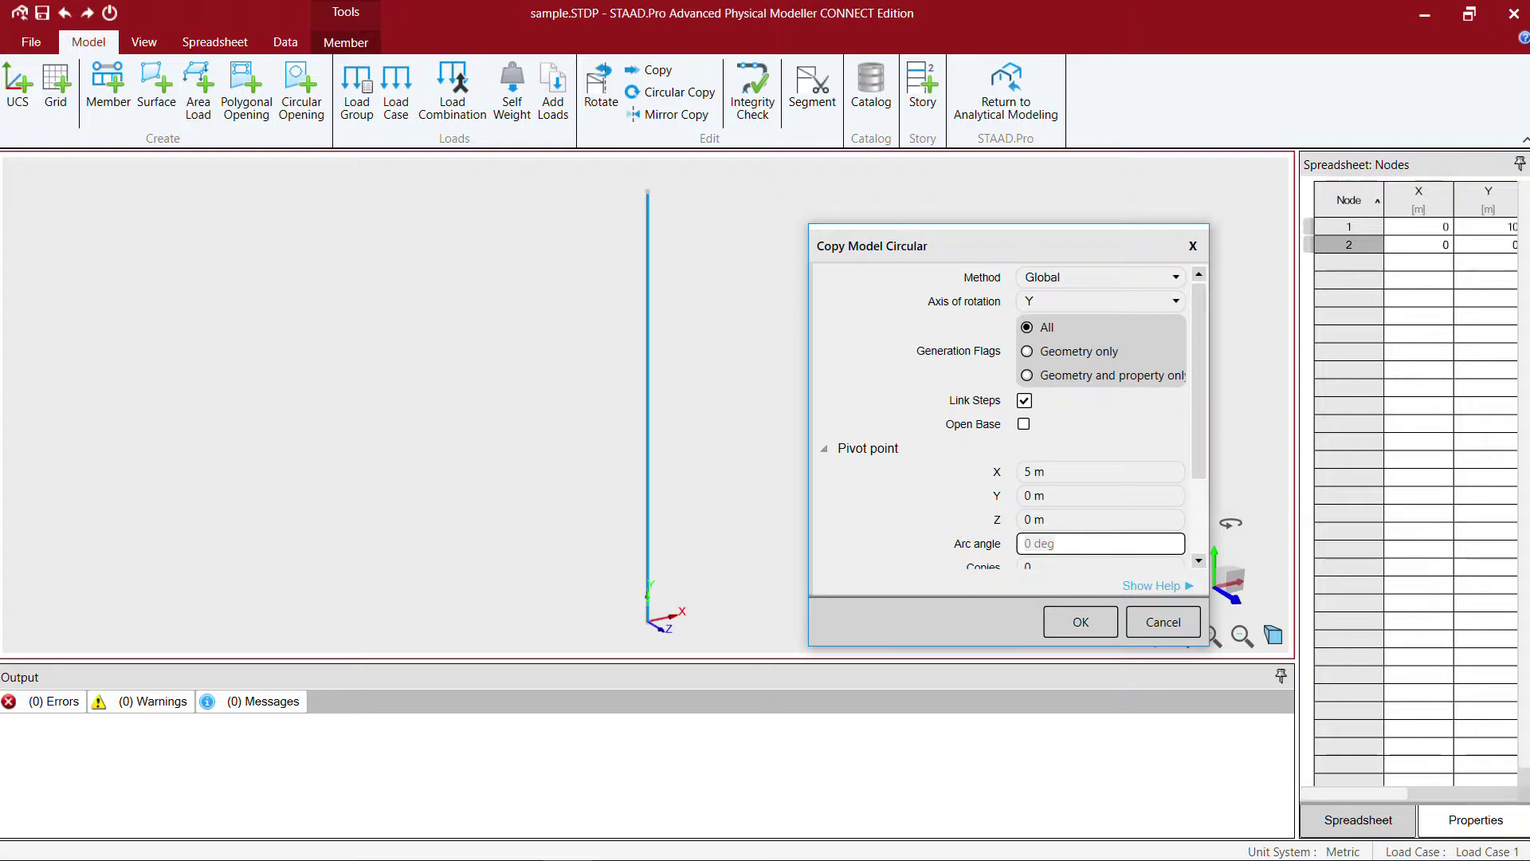
pyautogui.write('360')
pyautogui.press('Tab')
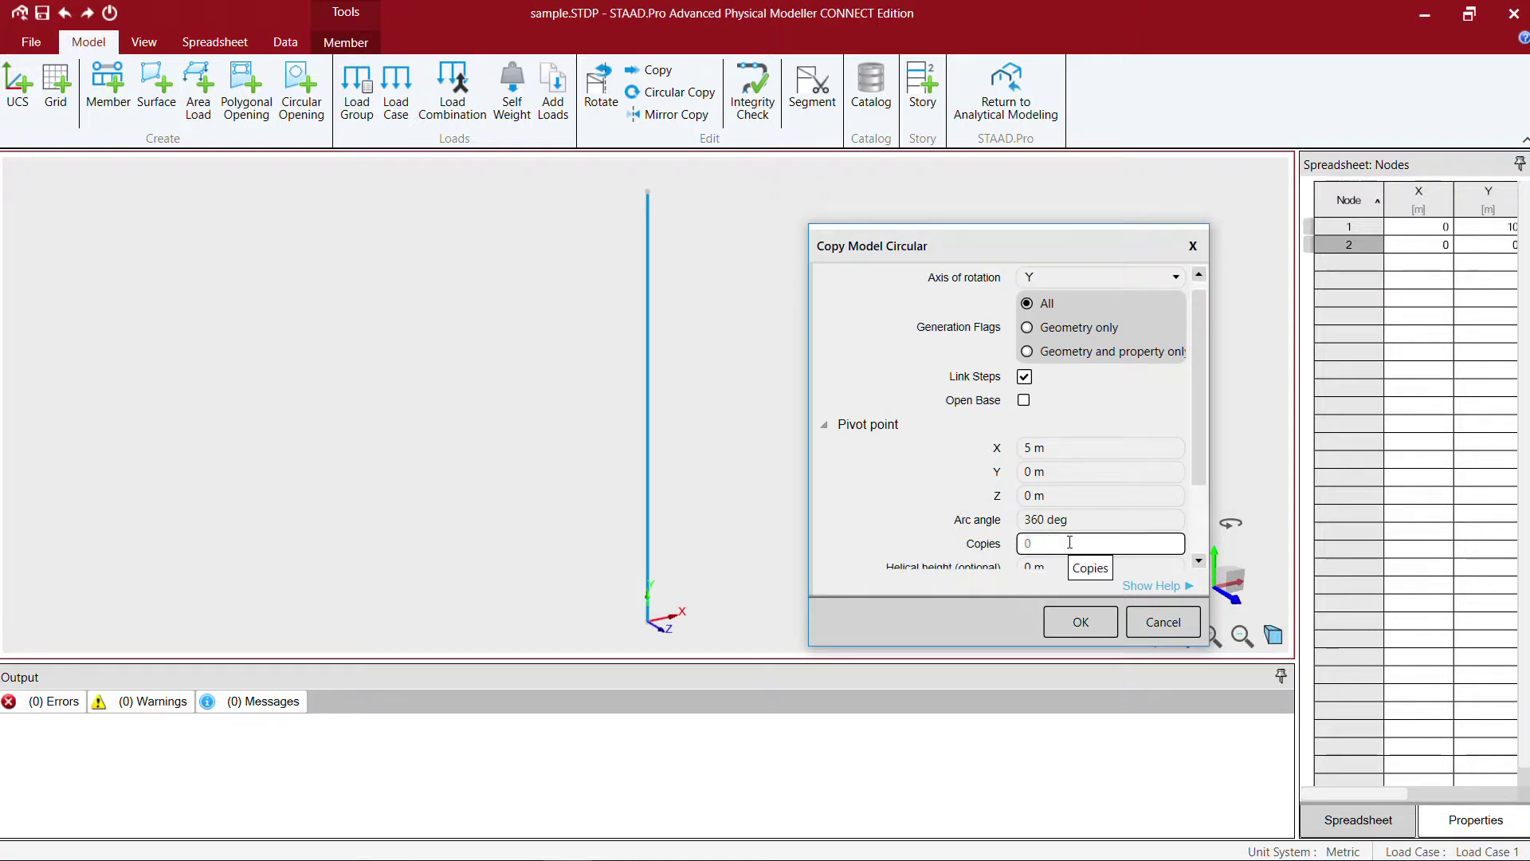
pyautogui.write('36')
pyautogui.press('Tab')
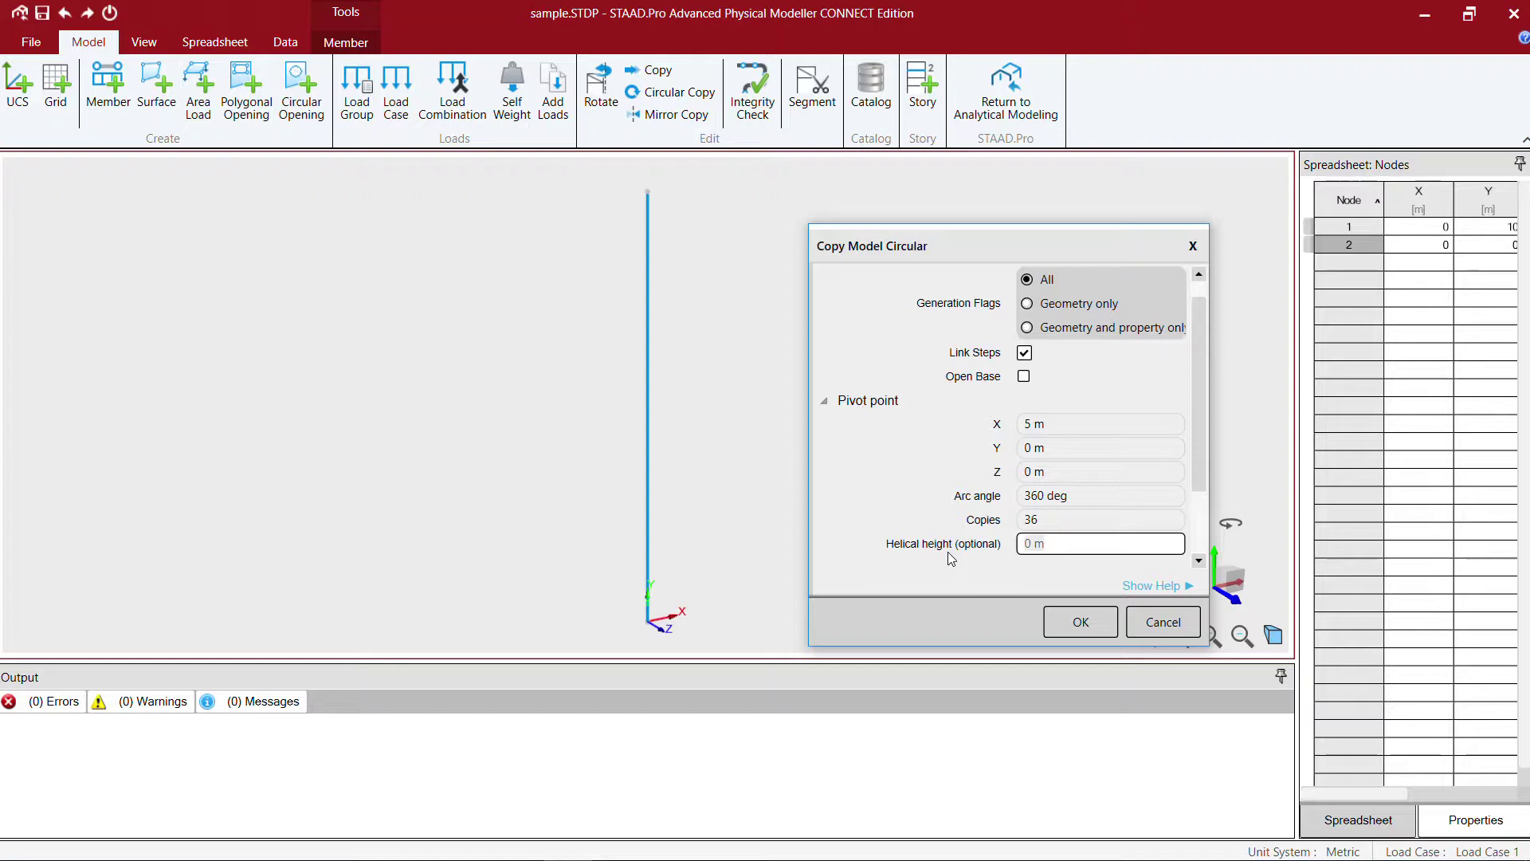
pyautogui.click(1062, 547)
# Step: Apply the circular copy to form the 36-column cylinder and frame it in view
pyautogui.click(1081, 621)
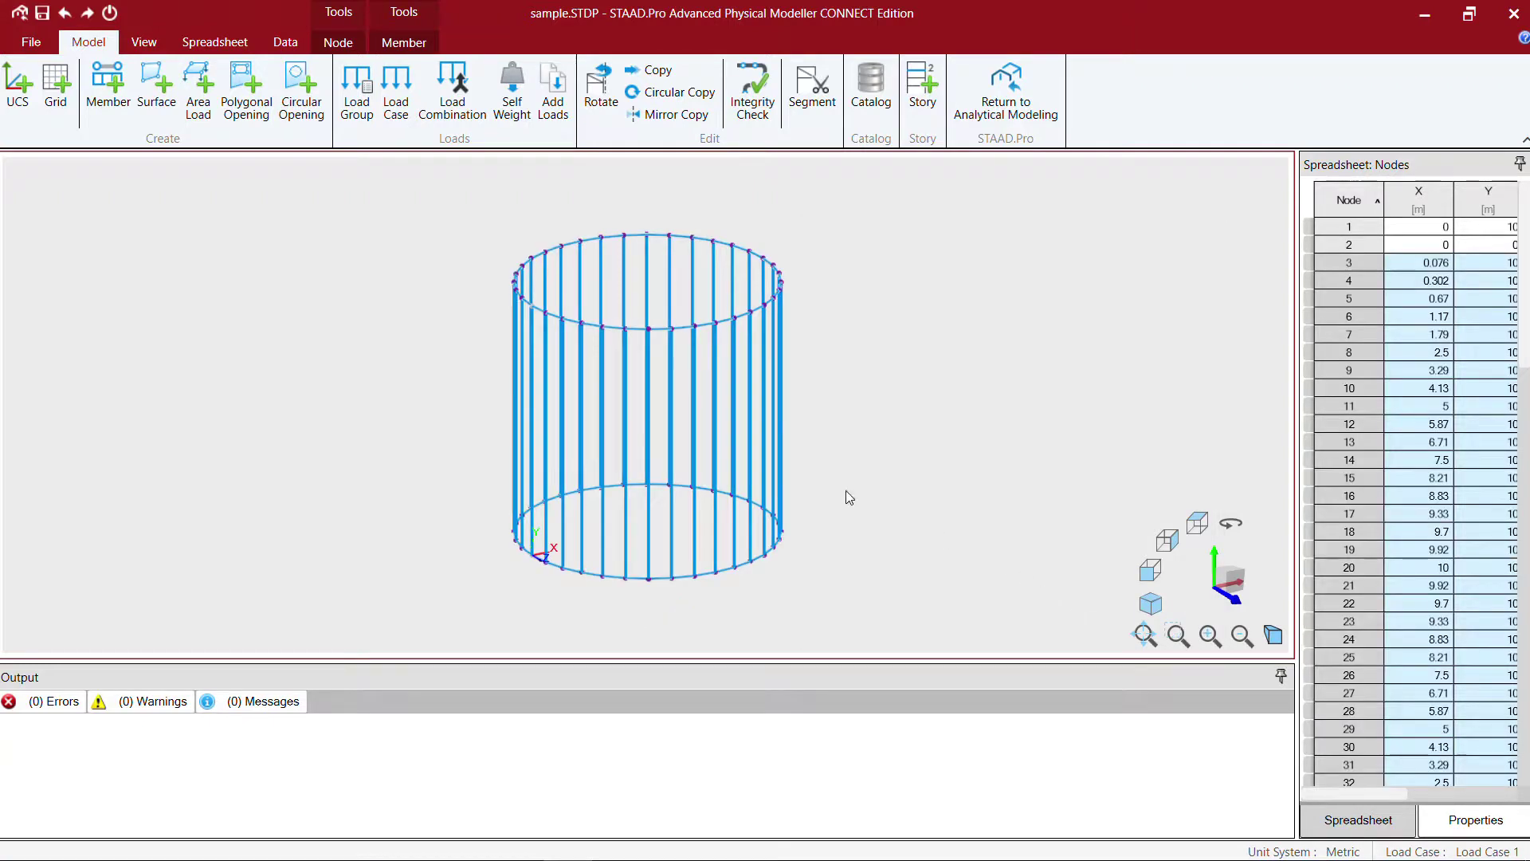
pyautogui.scroll(2, 710, 423)
pyautogui.scroll(-3, 707, 419)
pyautogui.scroll(2, 542, 536)
pyautogui.scroll(1, 545, 542)
pyautogui.moveTo(544, 542); pyautogui.dragTo(601, 533, button='middle')
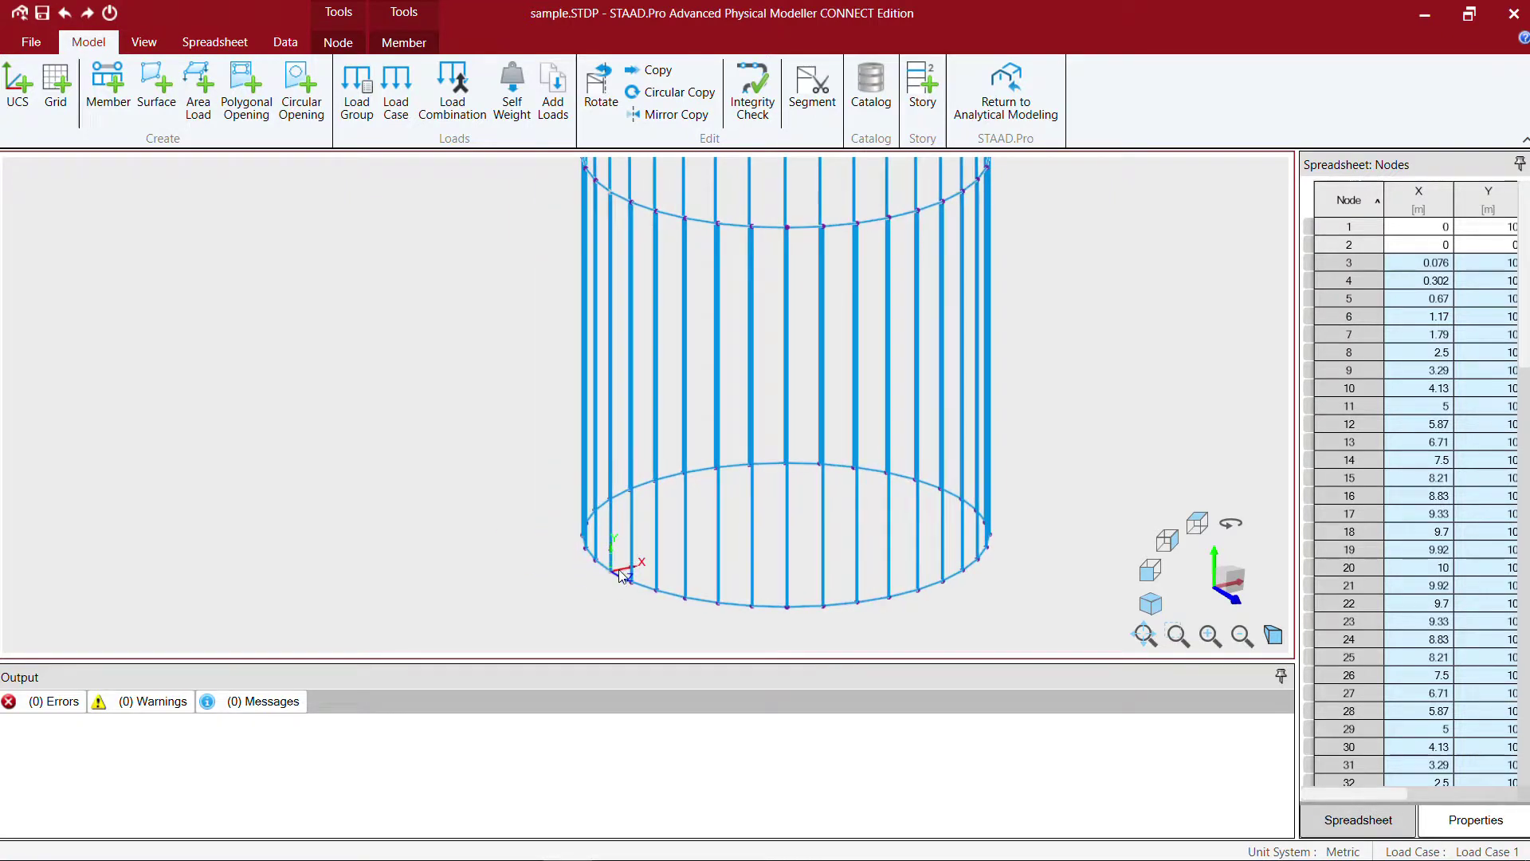
pyautogui.moveTo(554, 440); pyautogui.dragTo(560, 477, button='middle')
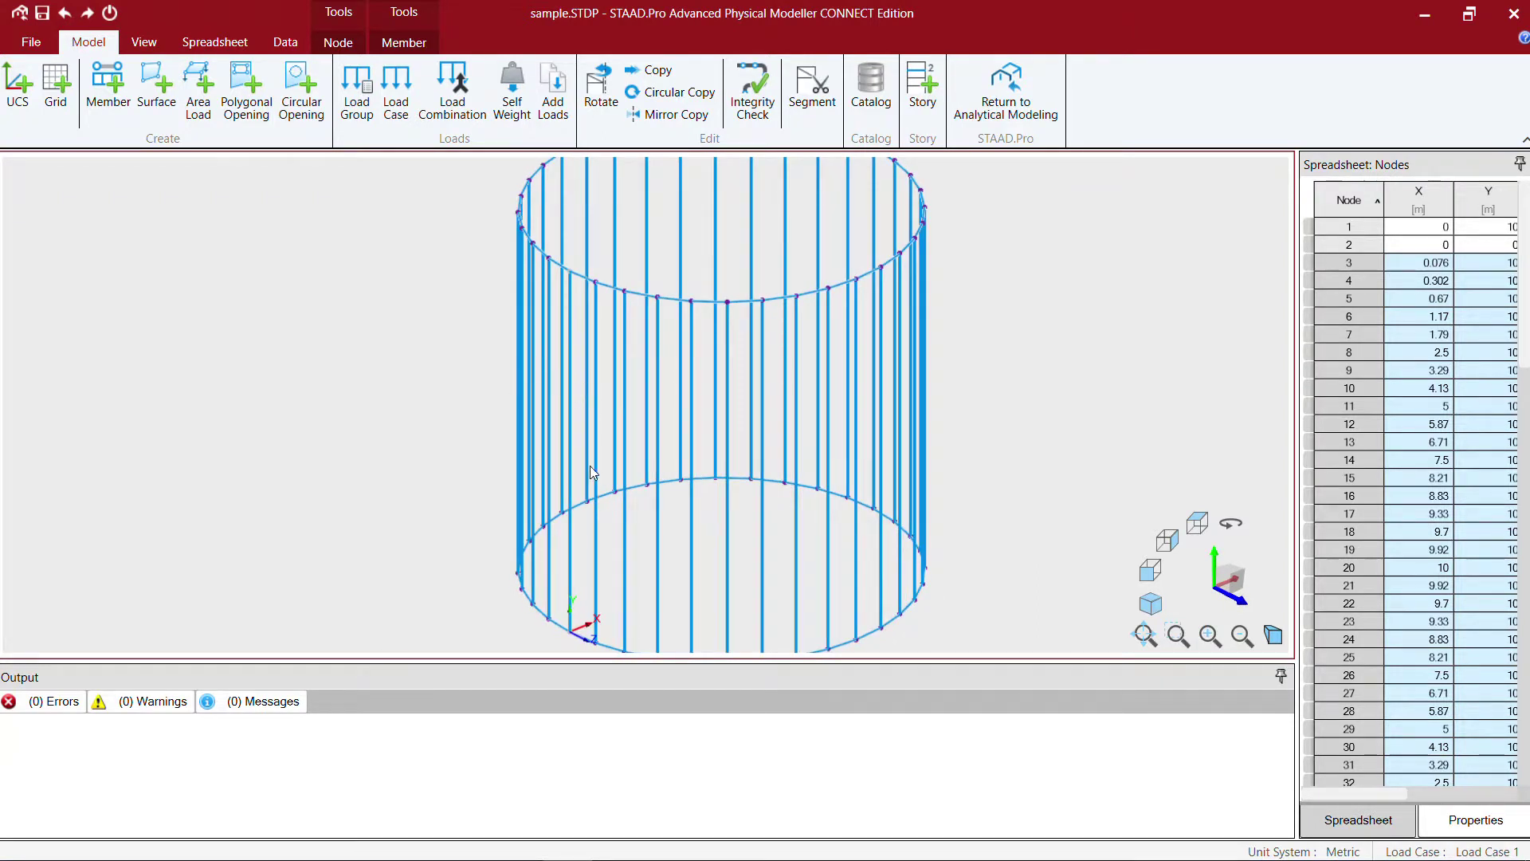
pyautogui.moveTo(590, 470); pyautogui.dragTo(614, 428, button='middle')
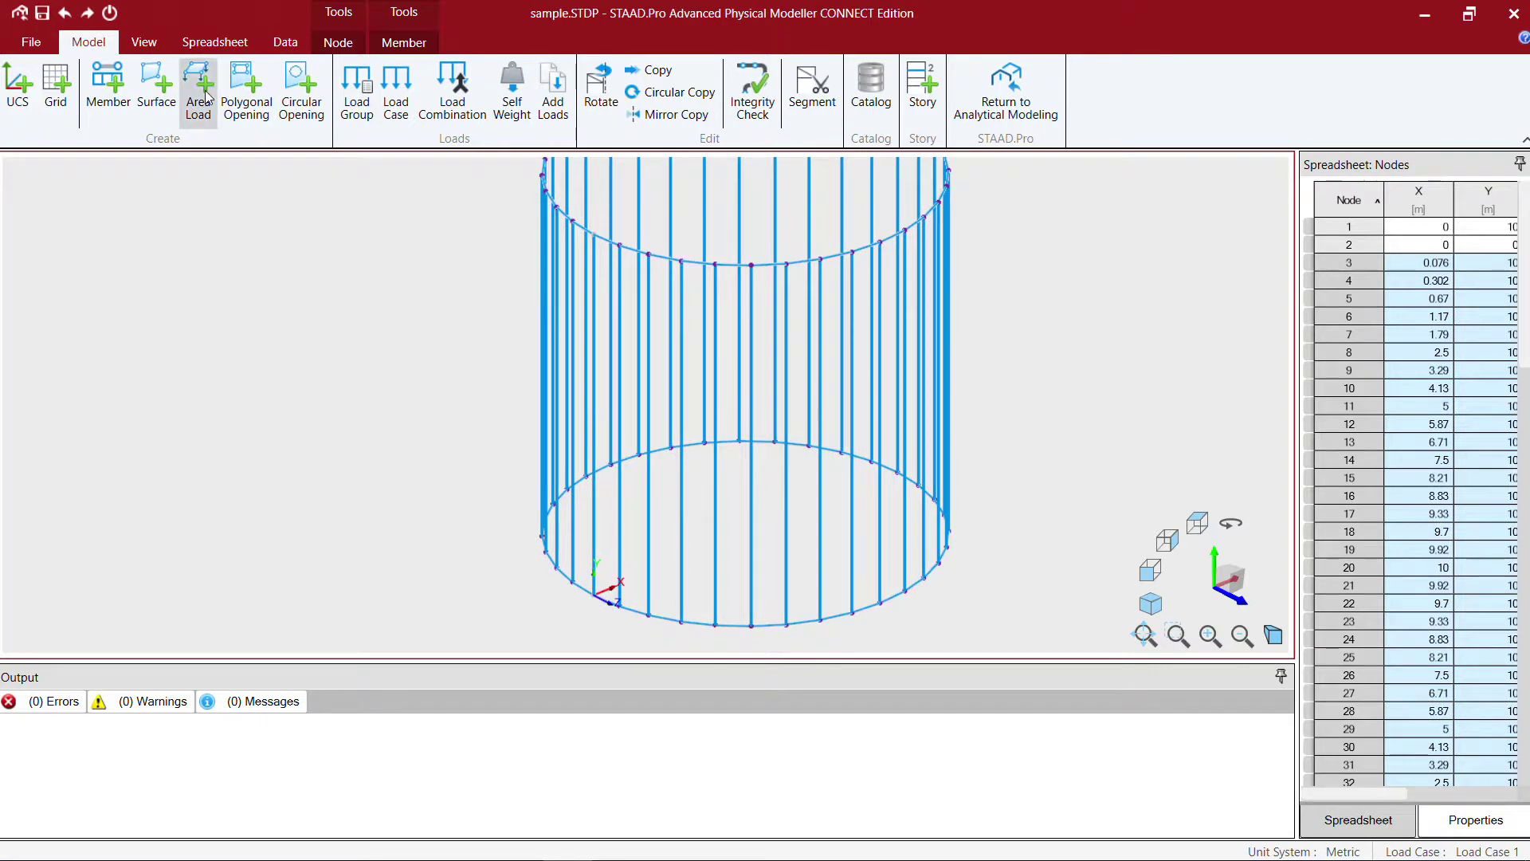
pyautogui.click(155, 86)
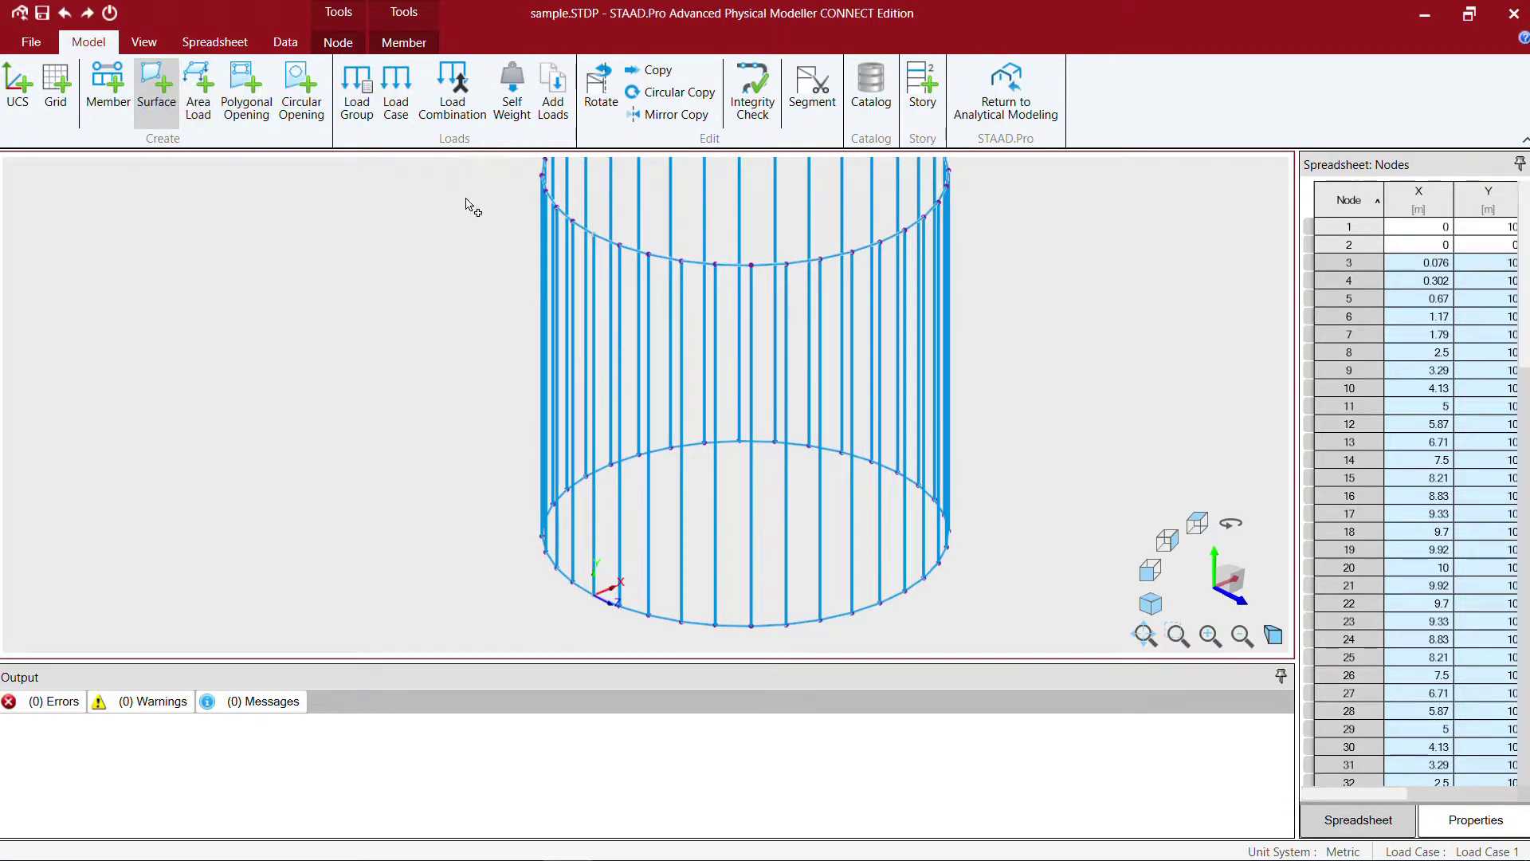
# Step: Draw a wall plate between two adjacent columns using their four corner nodes
pyautogui.click(620, 607)
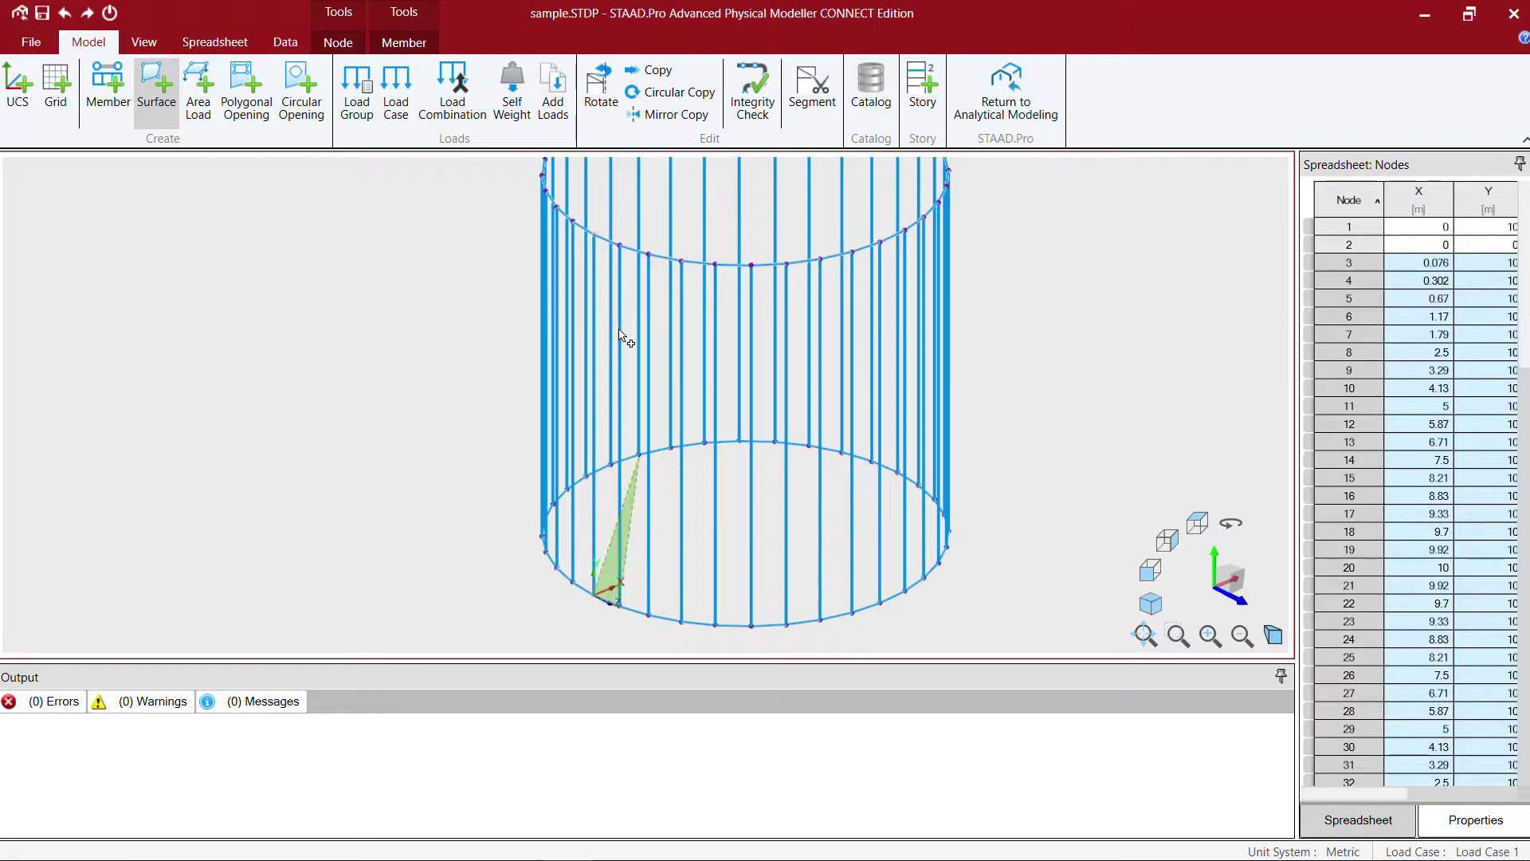
pyautogui.click(620, 246)
pyautogui.click(594, 240)
pyautogui.click(594, 596)
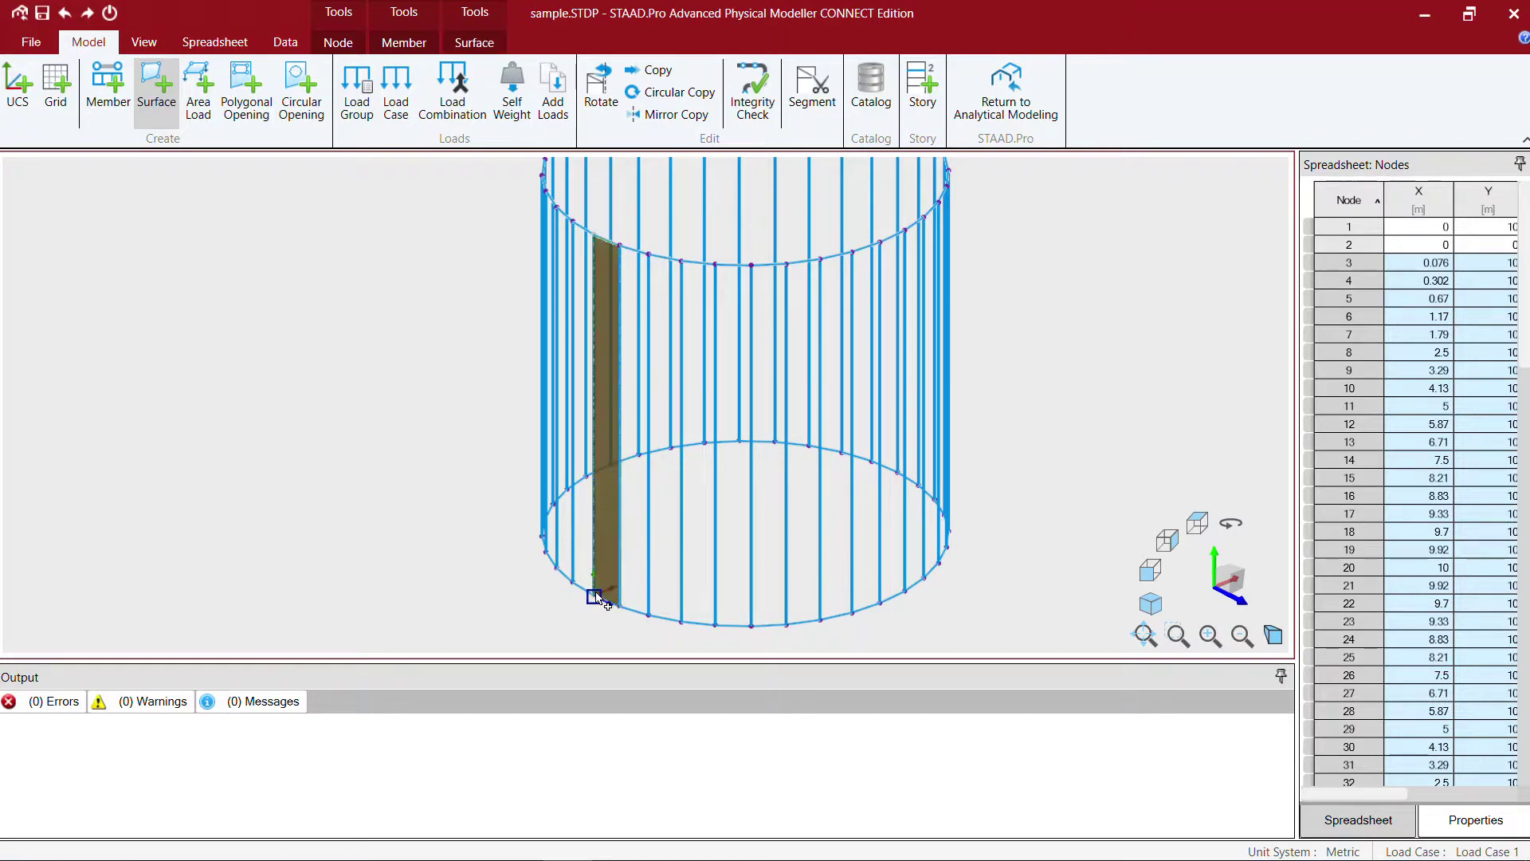
pyautogui.press('Escape')
# Step: Inspect the cylinder from the top and isometric views, centring it in the window
pyautogui.moveTo(1054, 504); pyautogui.dragTo(941, 451, button='middle')
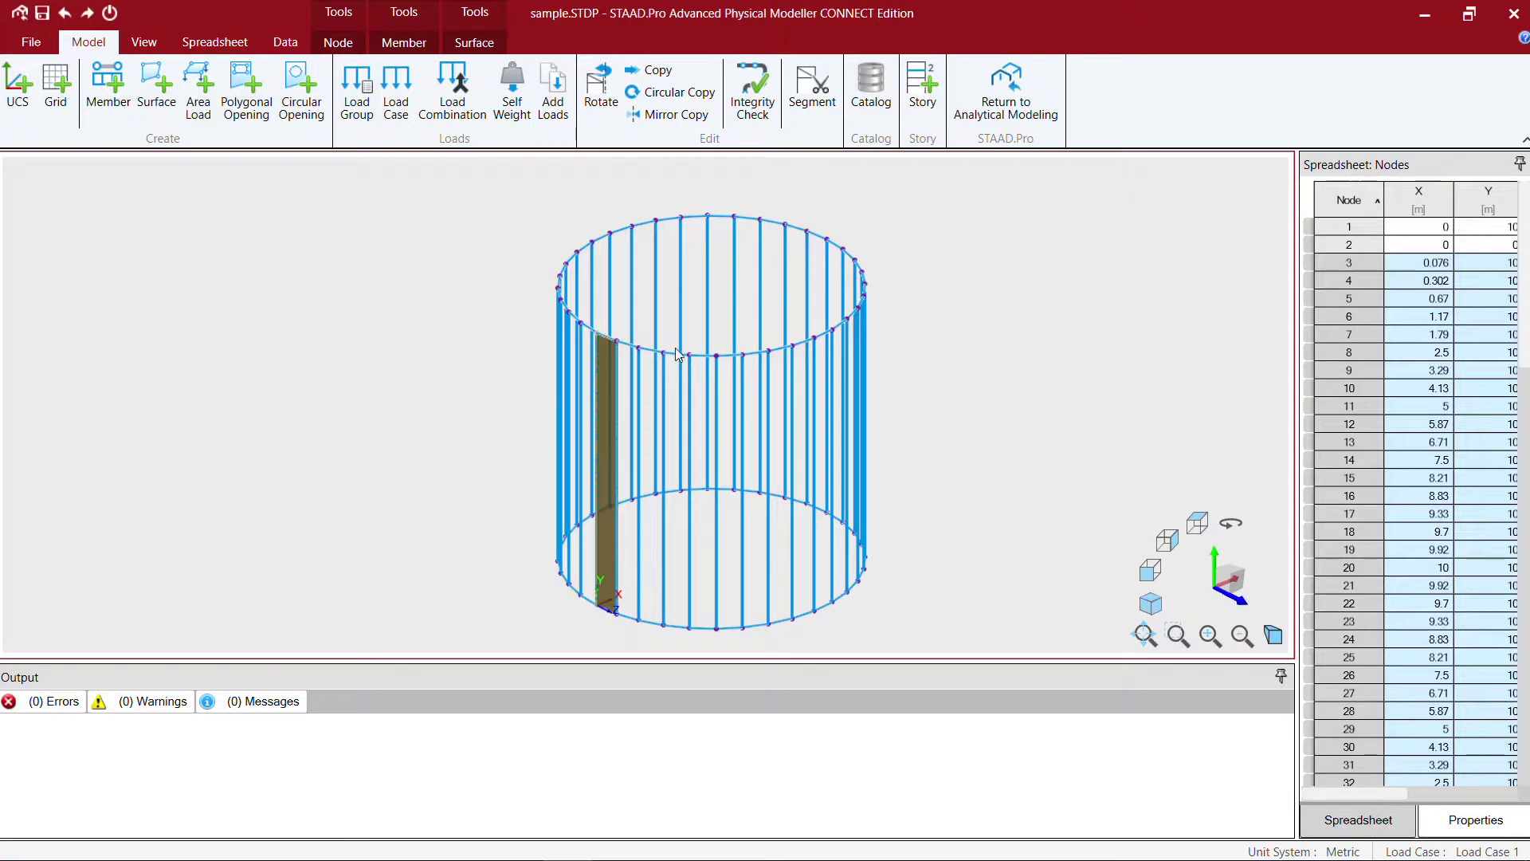
pyautogui.scroll(3, 610, 351)
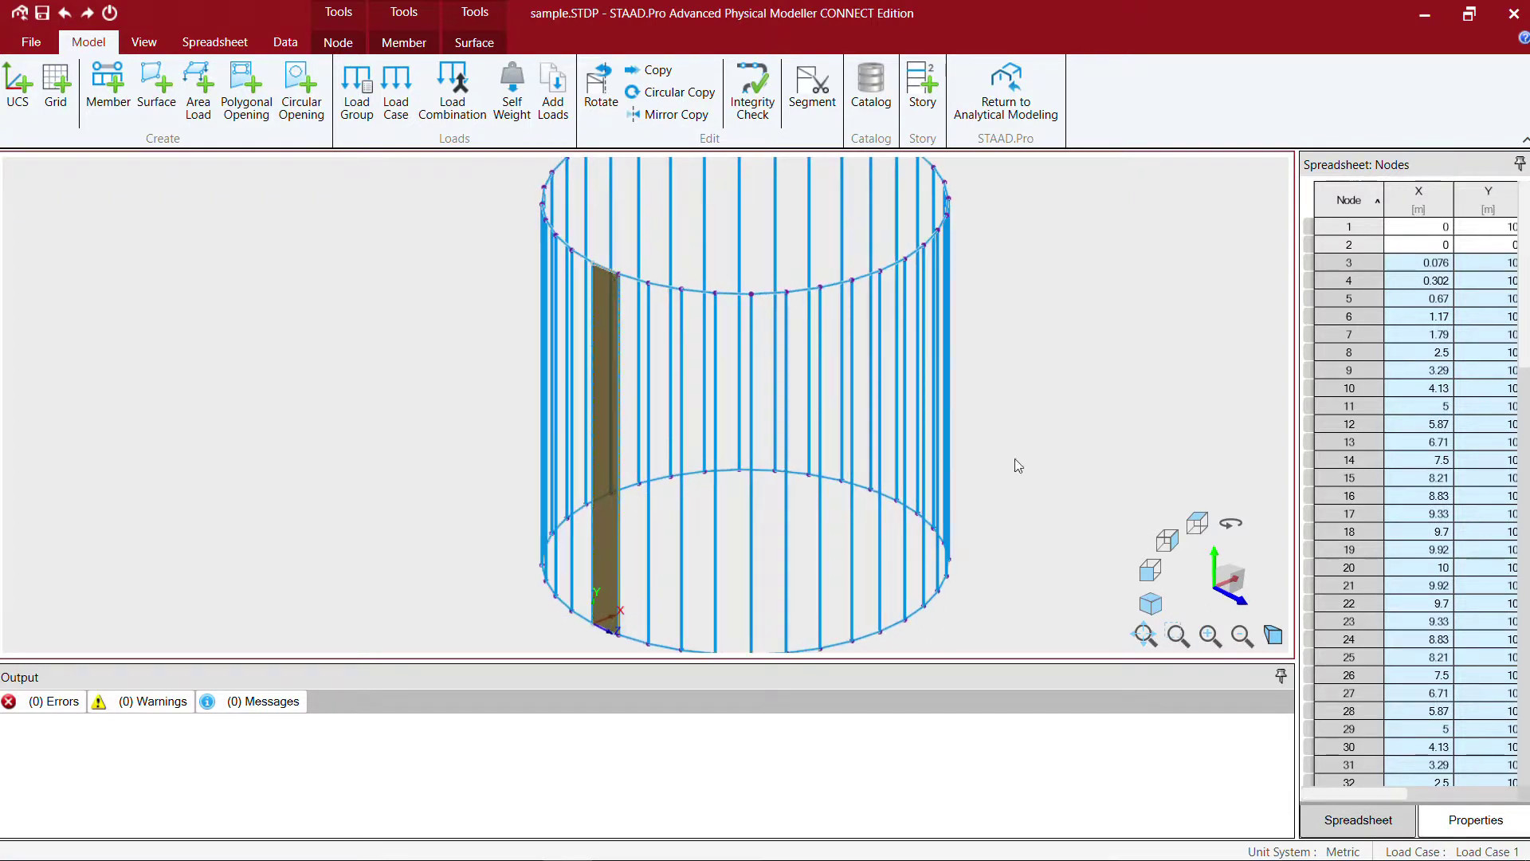
pyautogui.click(1197, 523)
pyautogui.scroll(5, 546, 403)
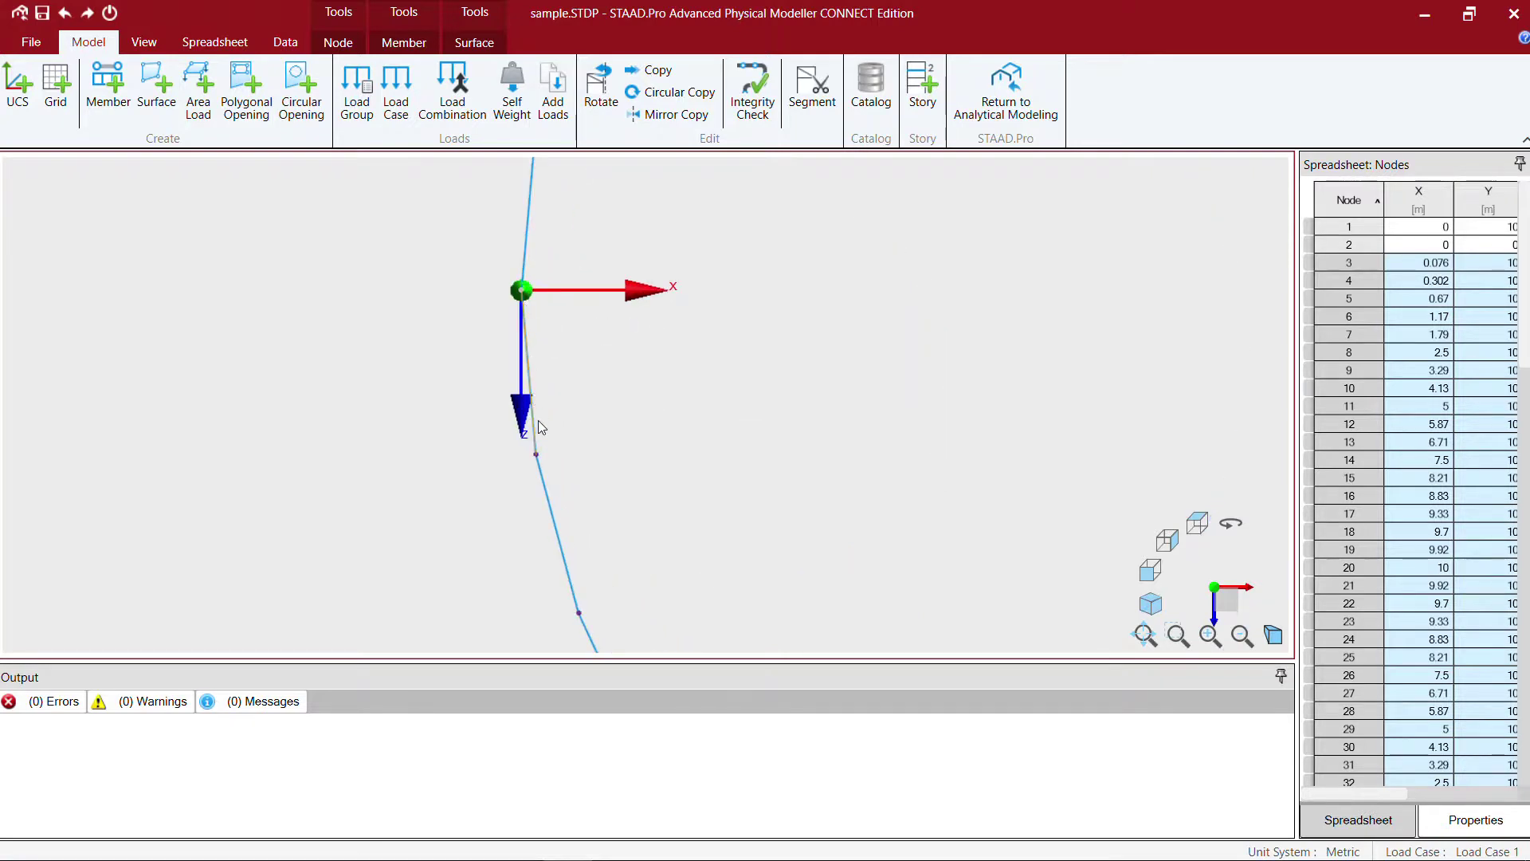
pyautogui.scroll(2, 542, 442)
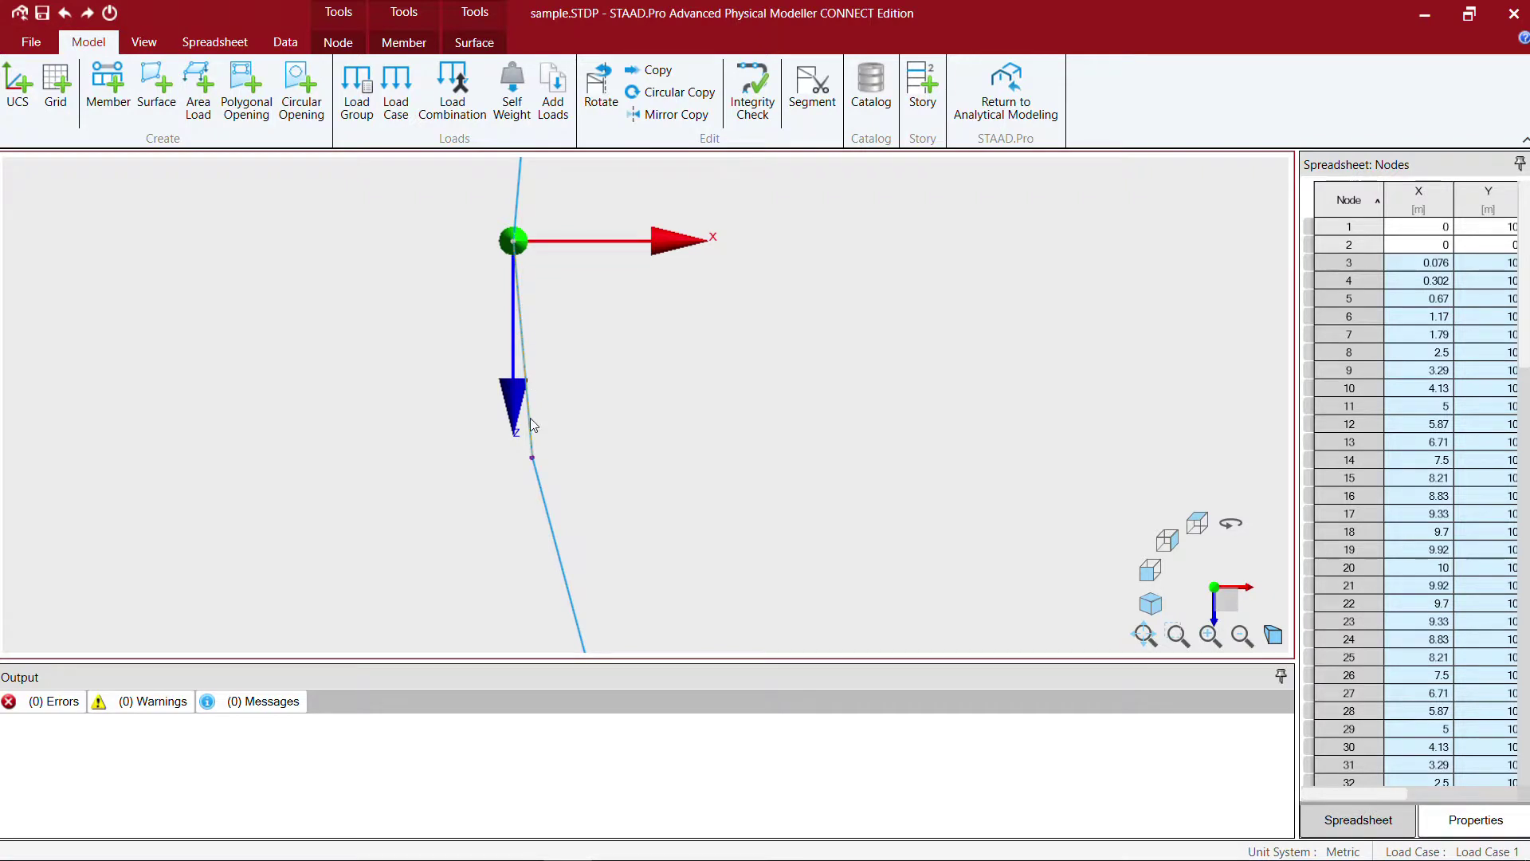
pyautogui.click(1150, 604)
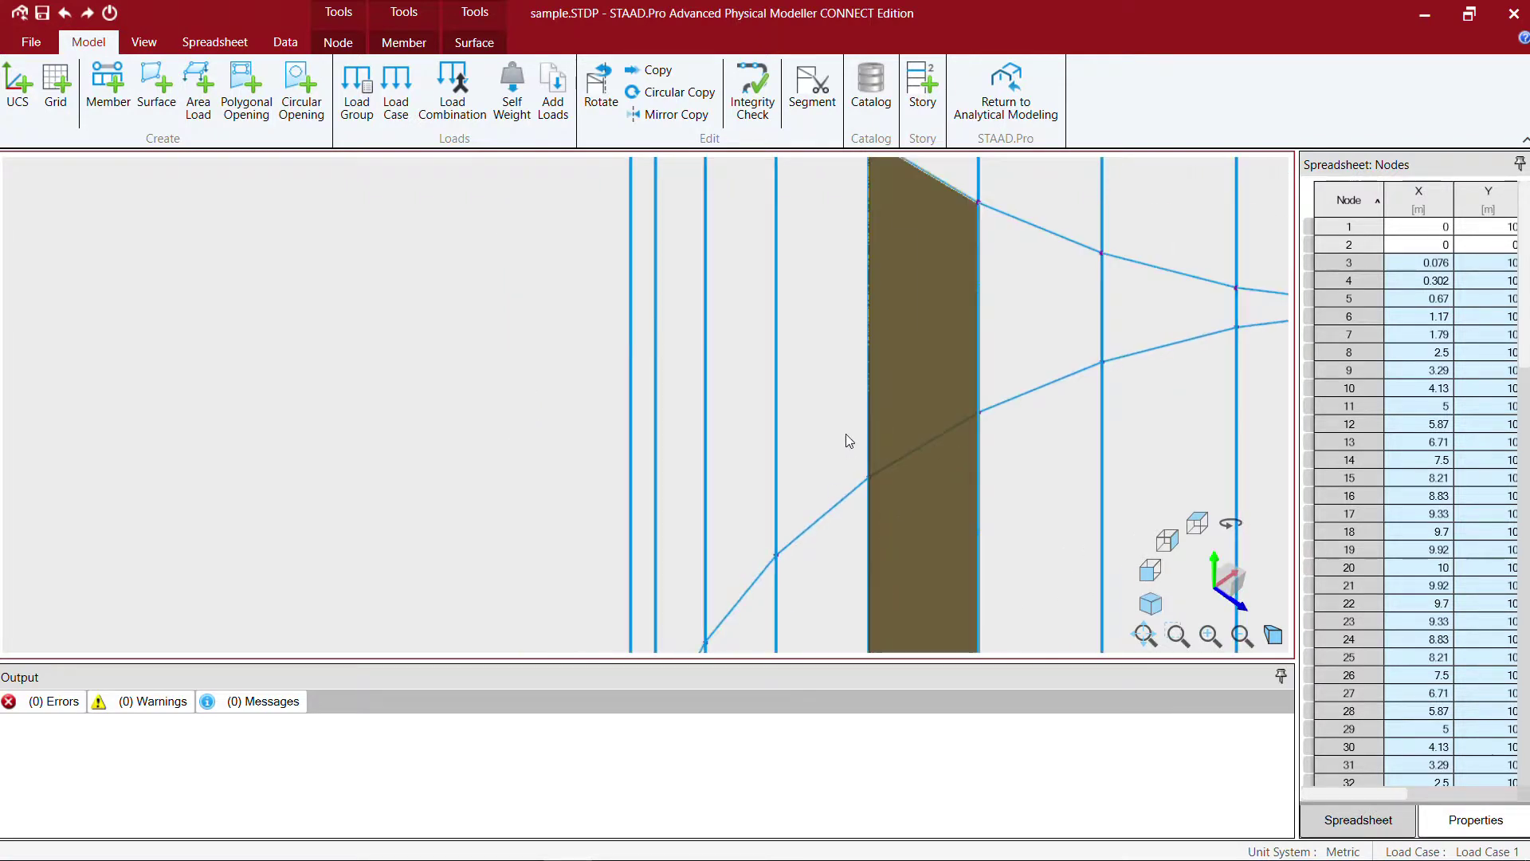
pyautogui.scroll(-5, 849, 440)
pyautogui.moveTo(857, 351); pyautogui.dragTo(537, 391, button='middle')
pyautogui.click(214, 42)
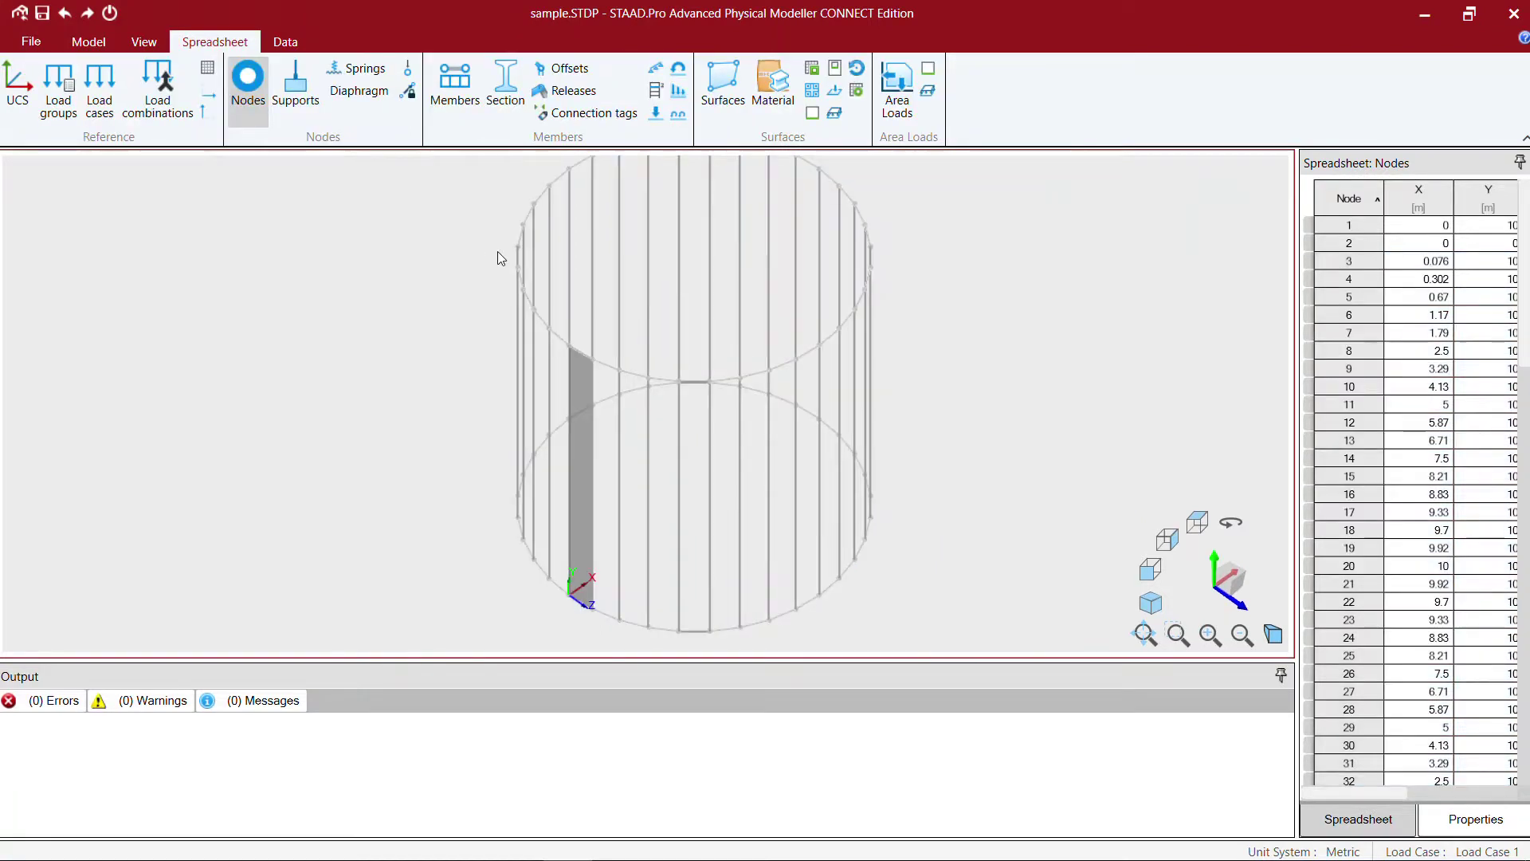
# Step: Select all members and delete them
pyautogui.click(455, 83)
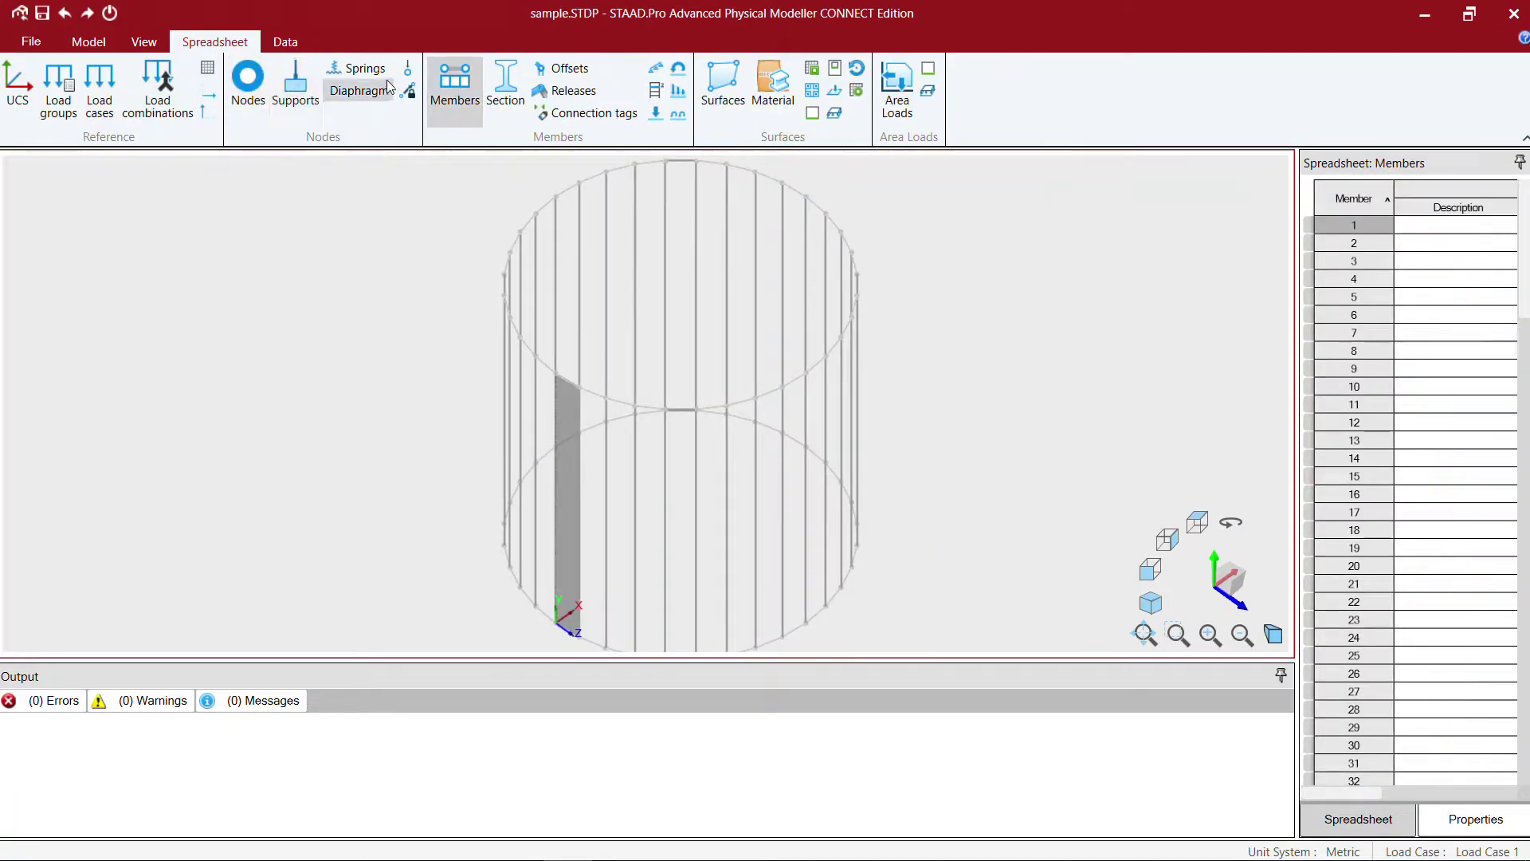
pyautogui.click(285, 41)
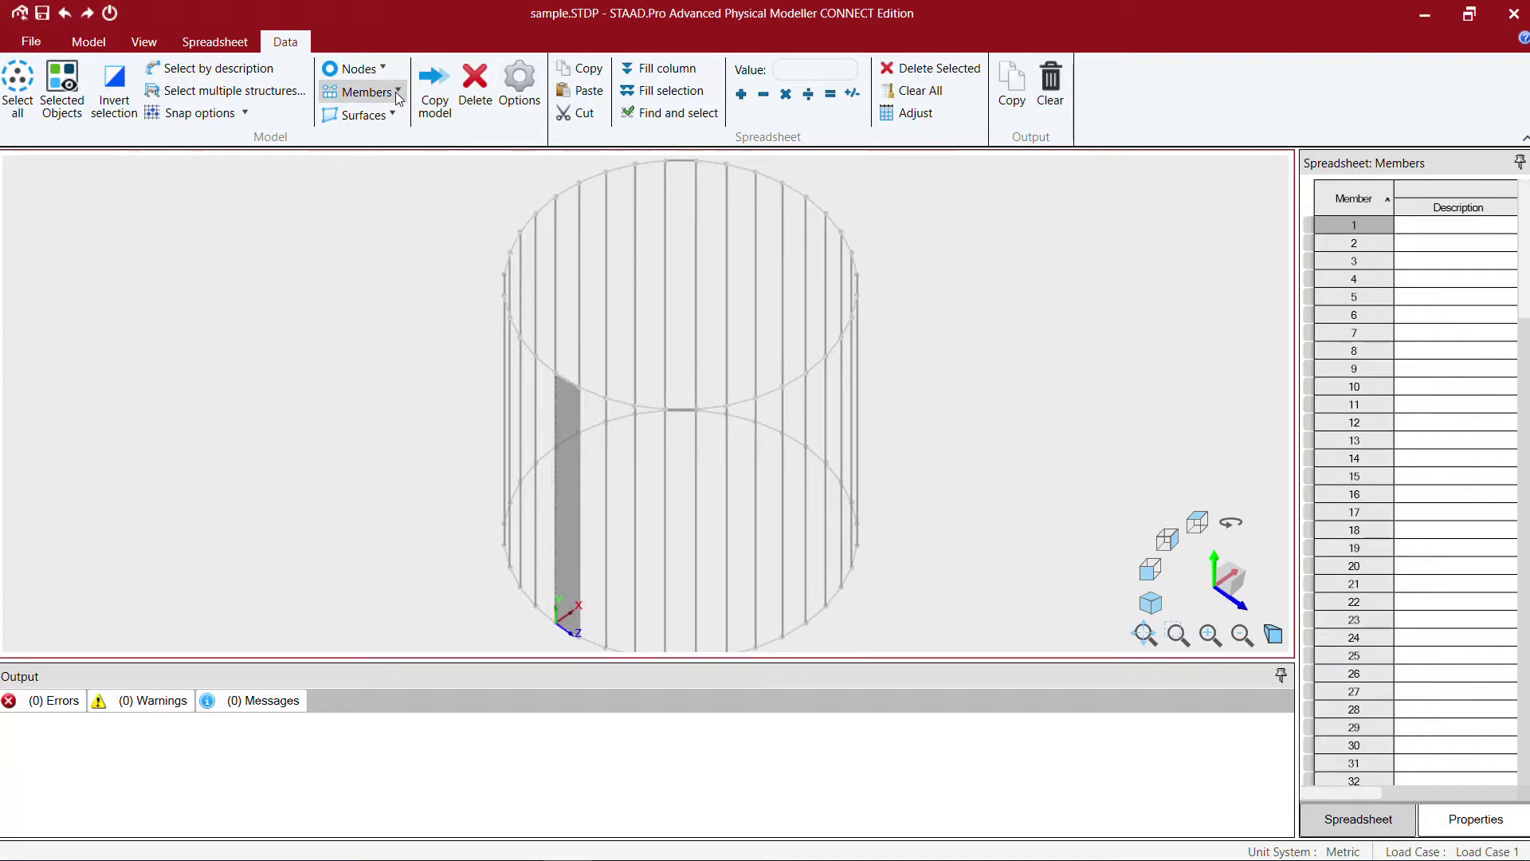
pyautogui.click(397, 91)
pyautogui.click(386, 123)
pyautogui.press('Delete')
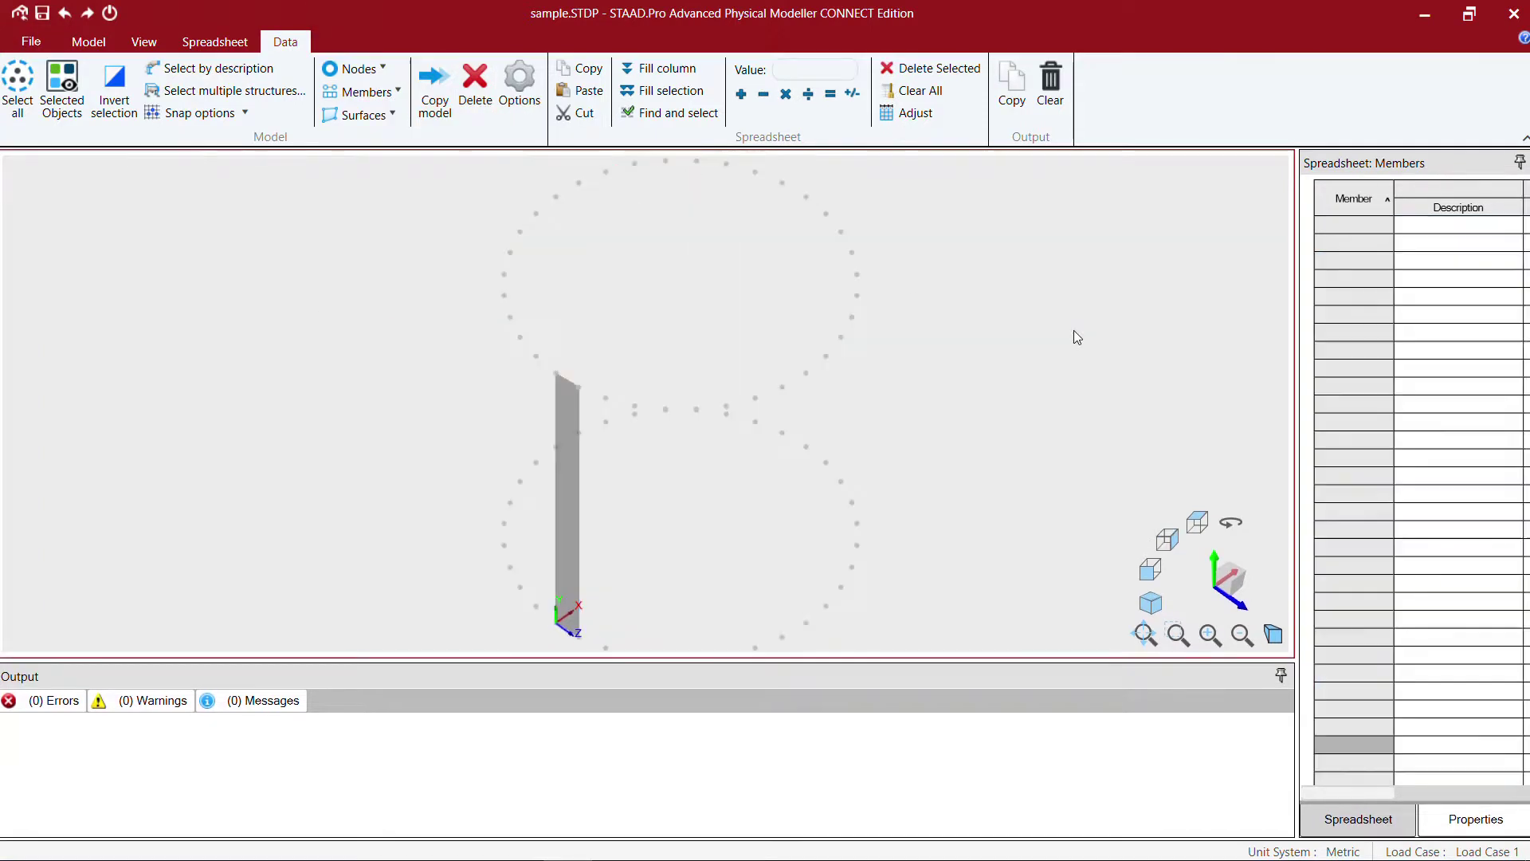
# Step: Select all nodes and delete the unused ones, keeping the plate's four corners
pyautogui.click(223, 48)
pyautogui.click(247, 80)
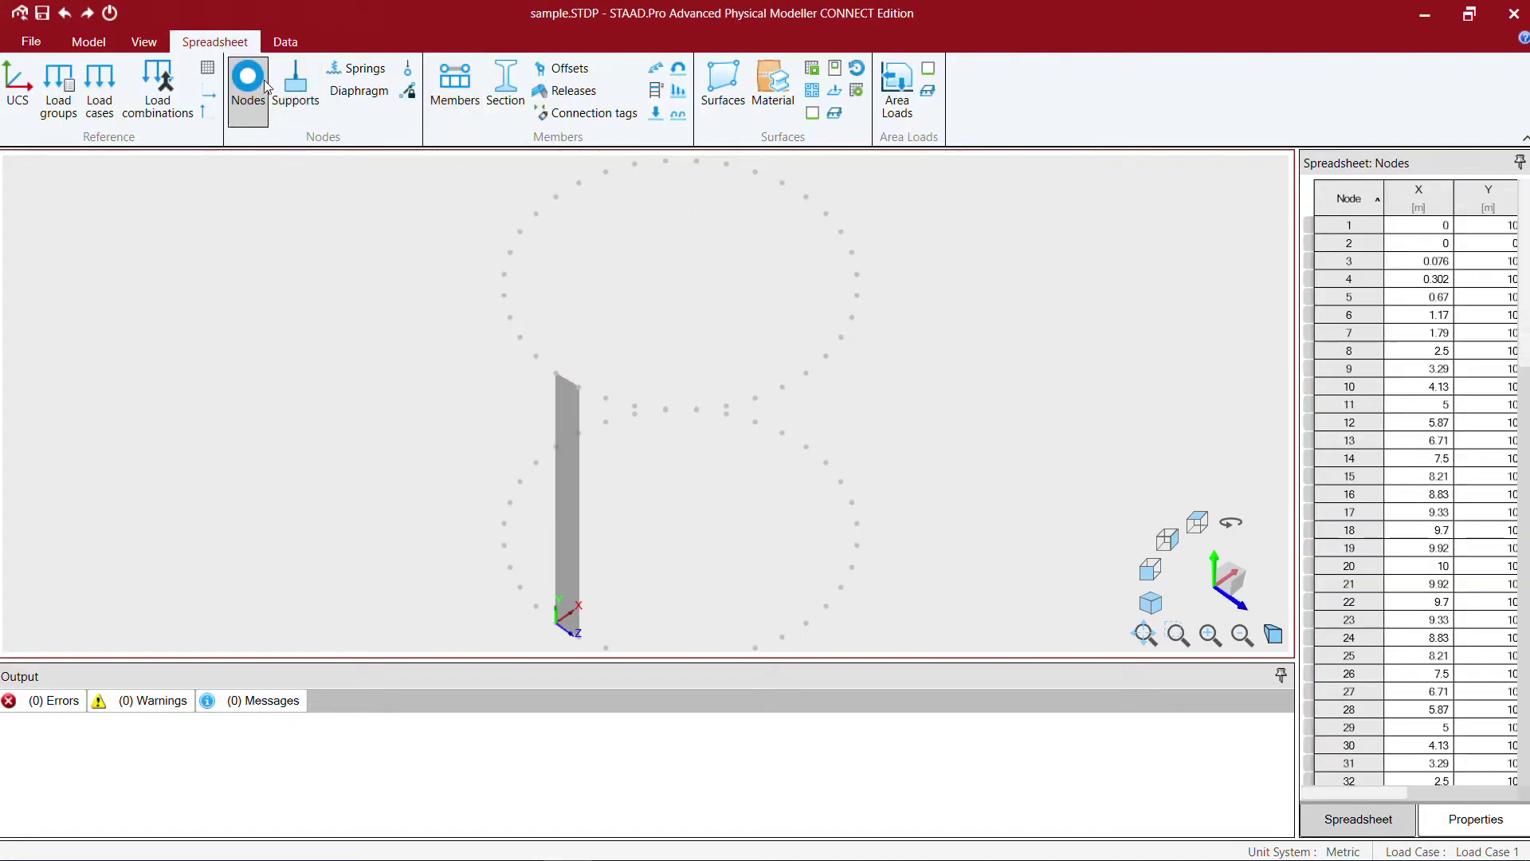
pyautogui.click(284, 42)
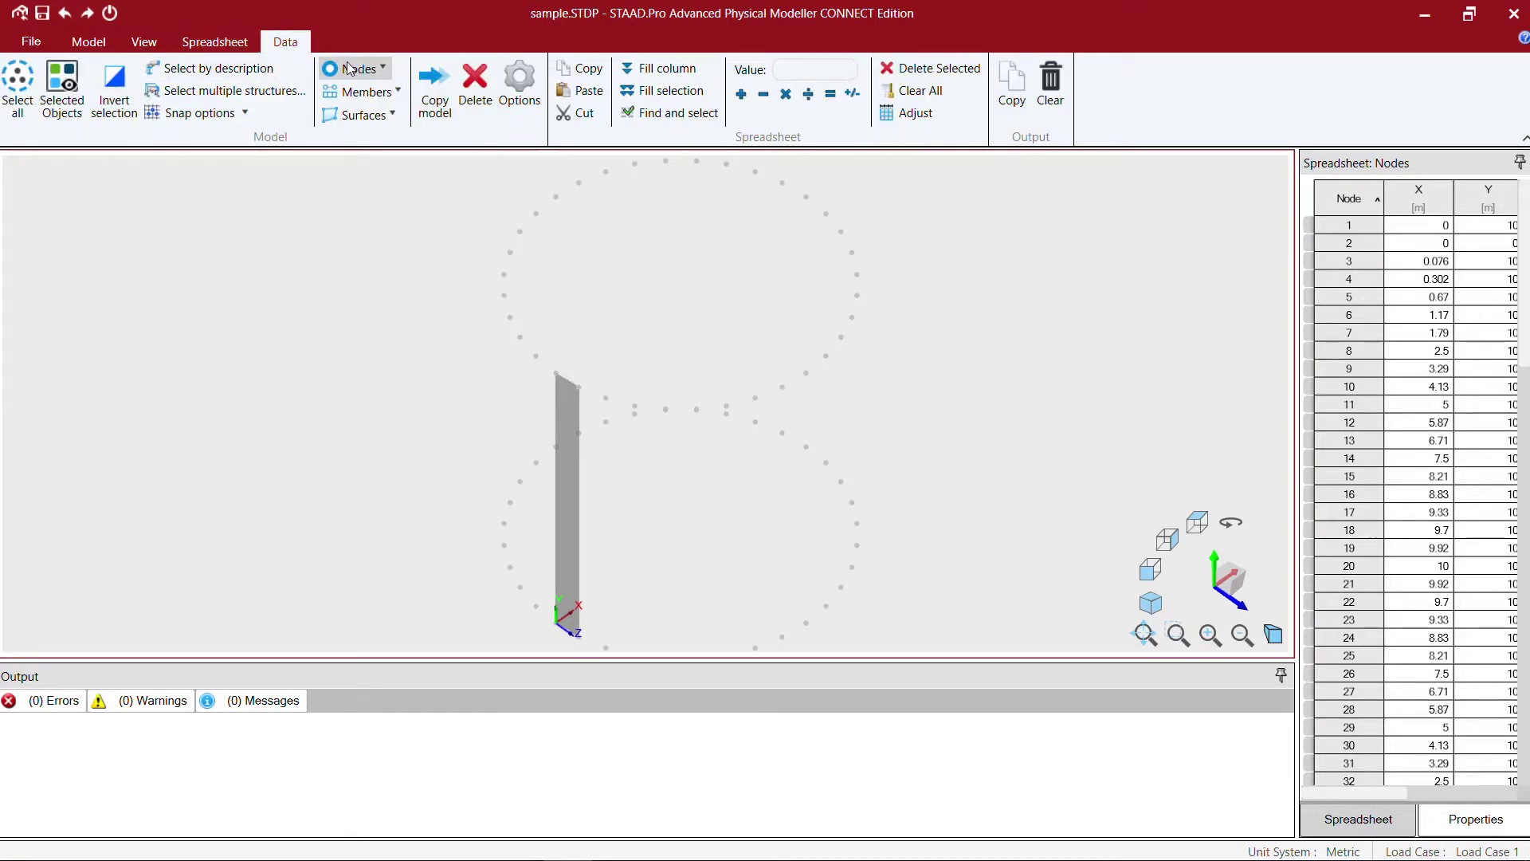
pyautogui.click(374, 92)
pyautogui.press('Delete')
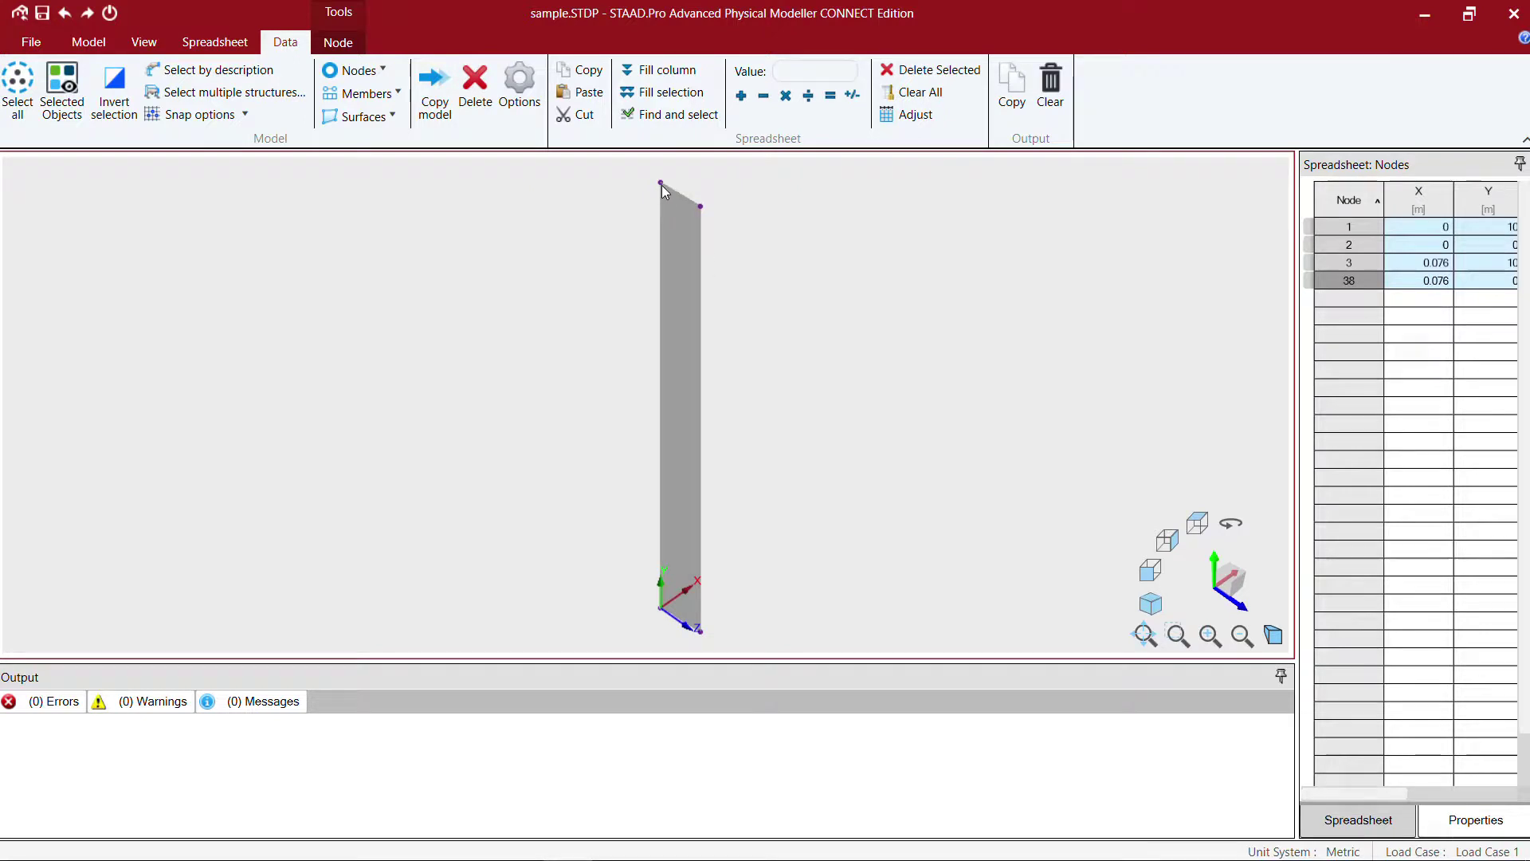
# Step: Box-select the remaining wall plate
pyautogui.moveTo(717, 383); pyautogui.dragTo(650, 379, button='middle')
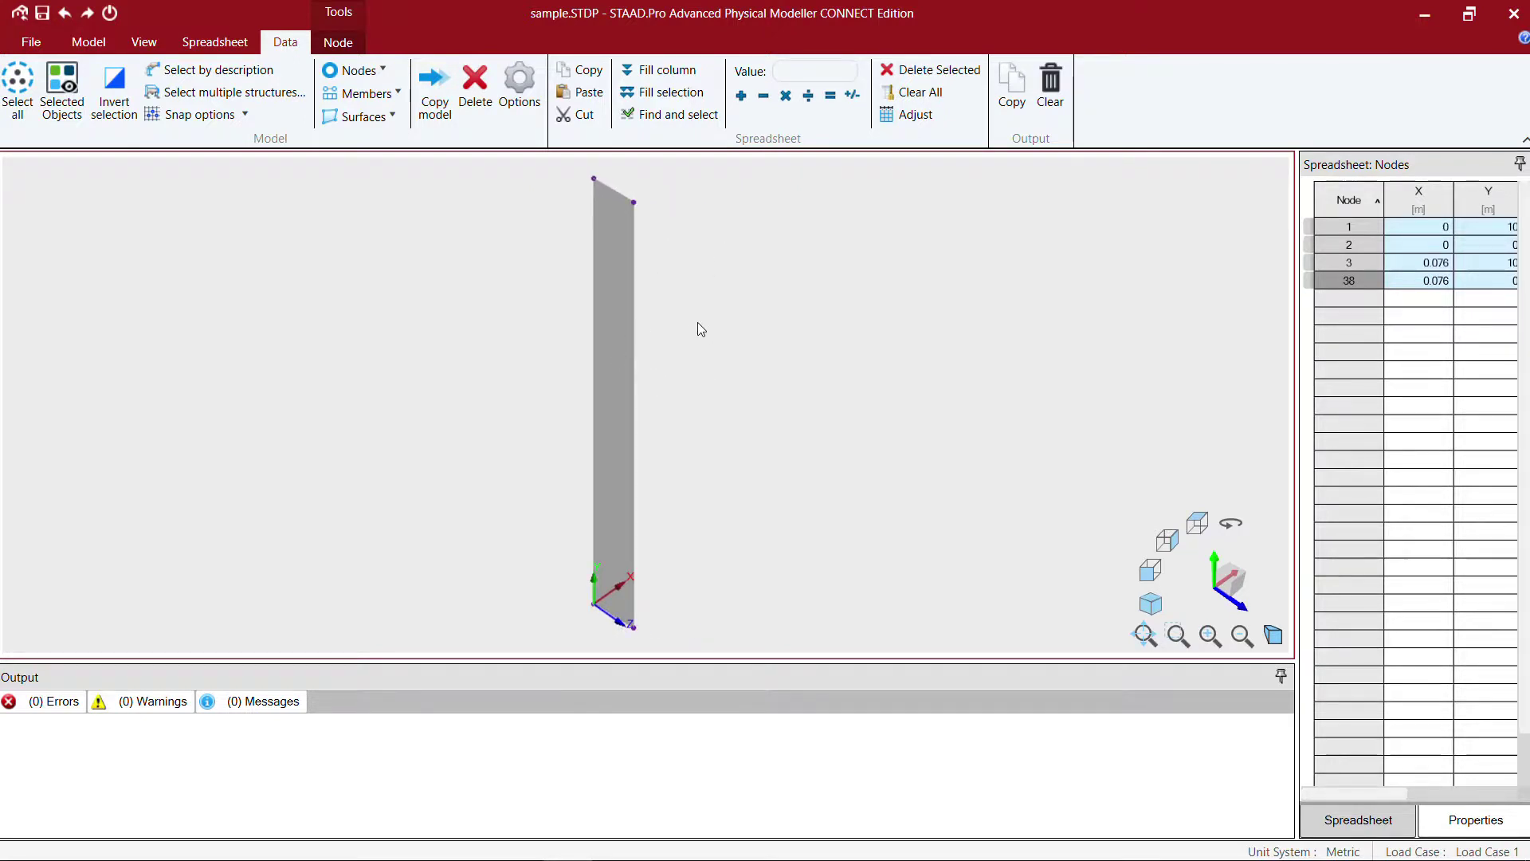
pyautogui.scroll(-2, 695, 324)
pyautogui.moveTo(549, 186); pyautogui.dragTo(743, 605)
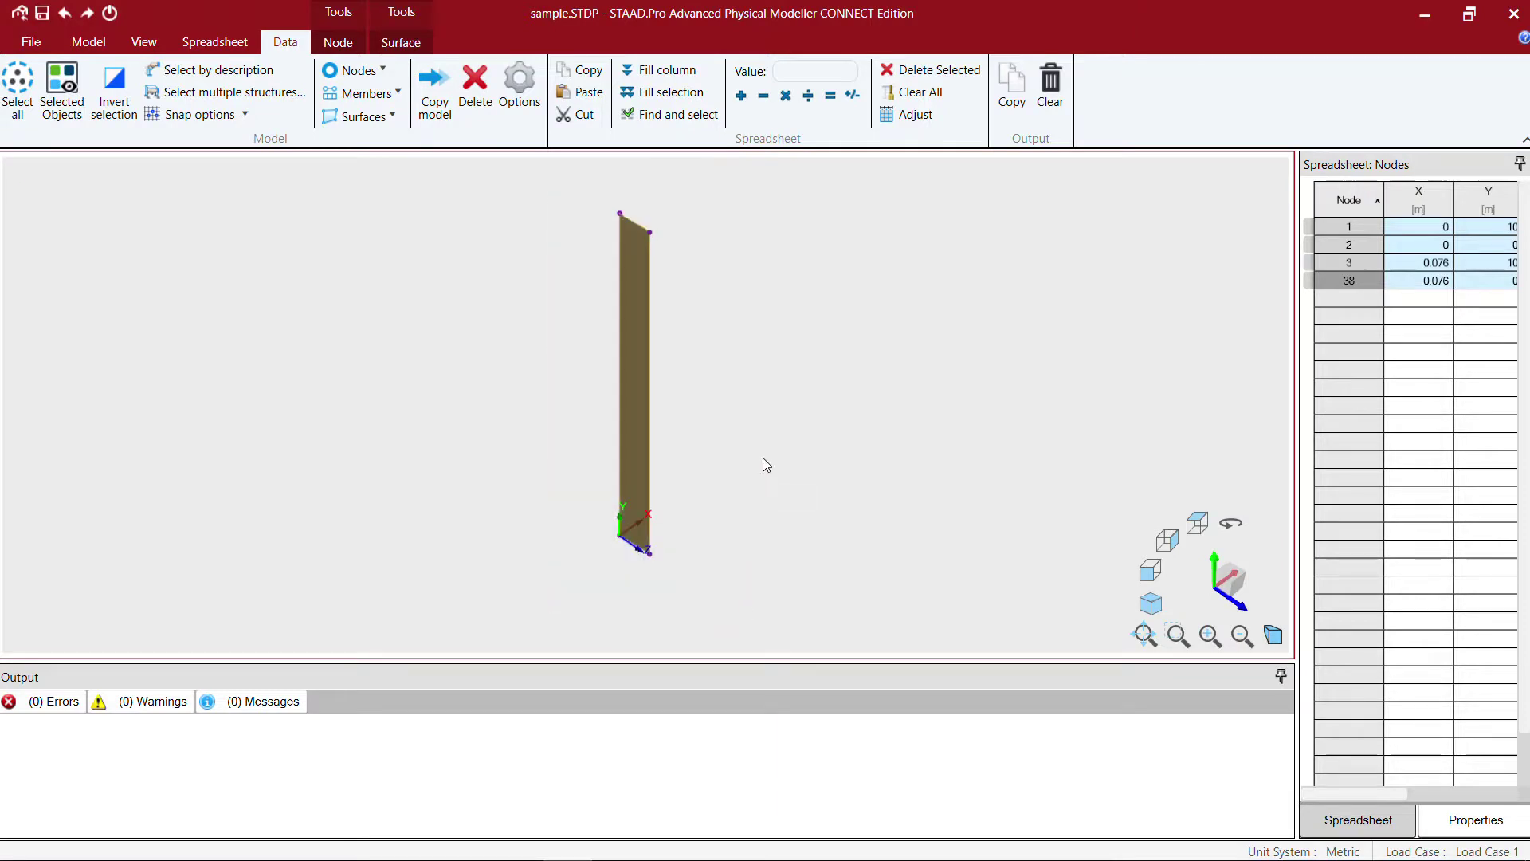
pyautogui.moveTo(762, 457); pyautogui.dragTo(682, 496, button='middle')
pyautogui.scroll(1, 686, 493)
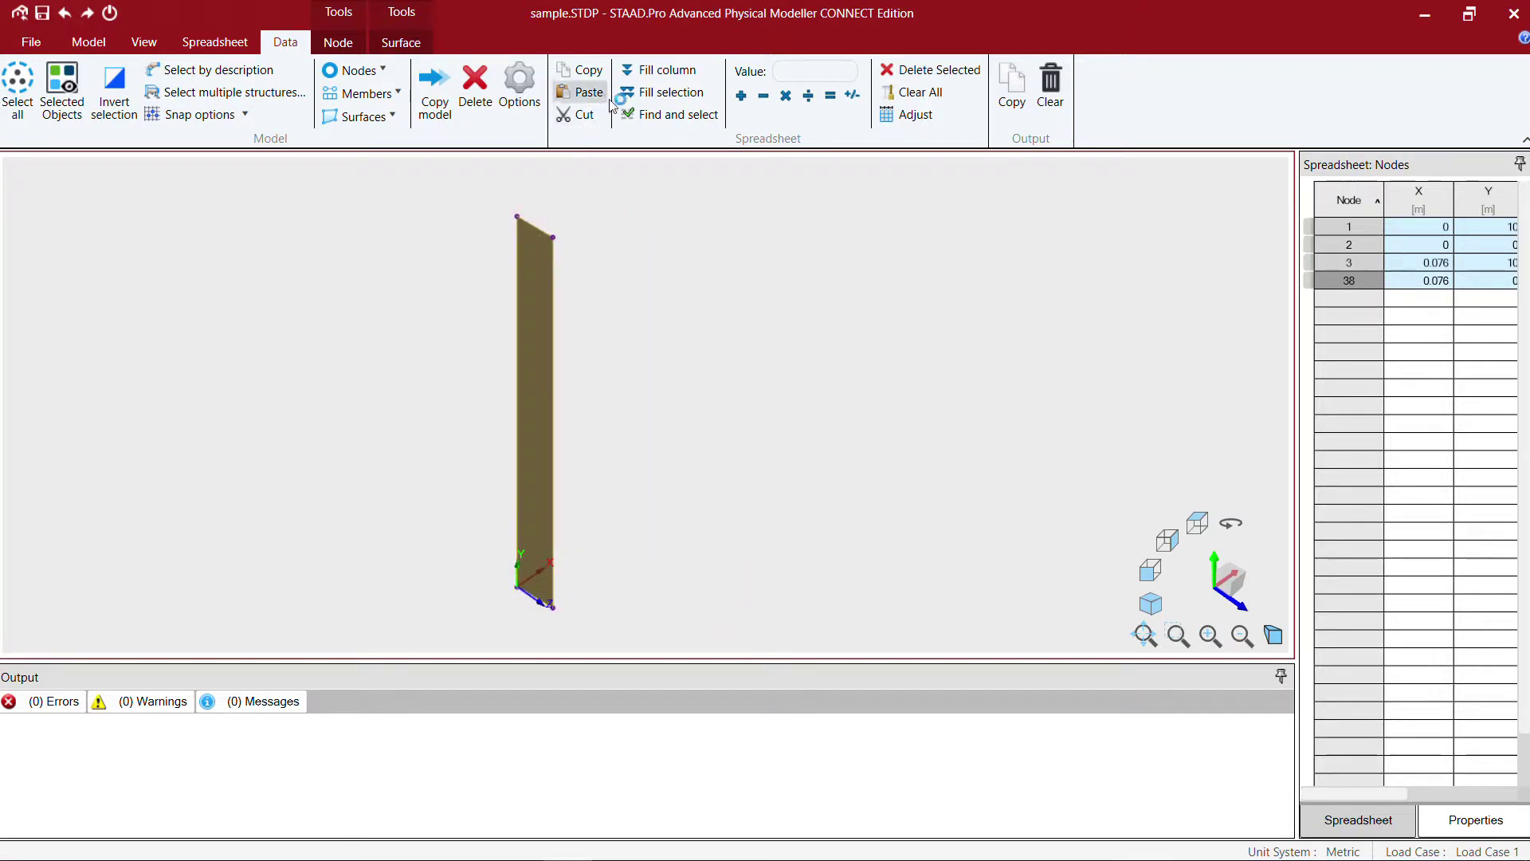
# Step: Set up a circular copy of the plate about Y with pivot X 5 m and linking off
pyautogui.click(90, 42)
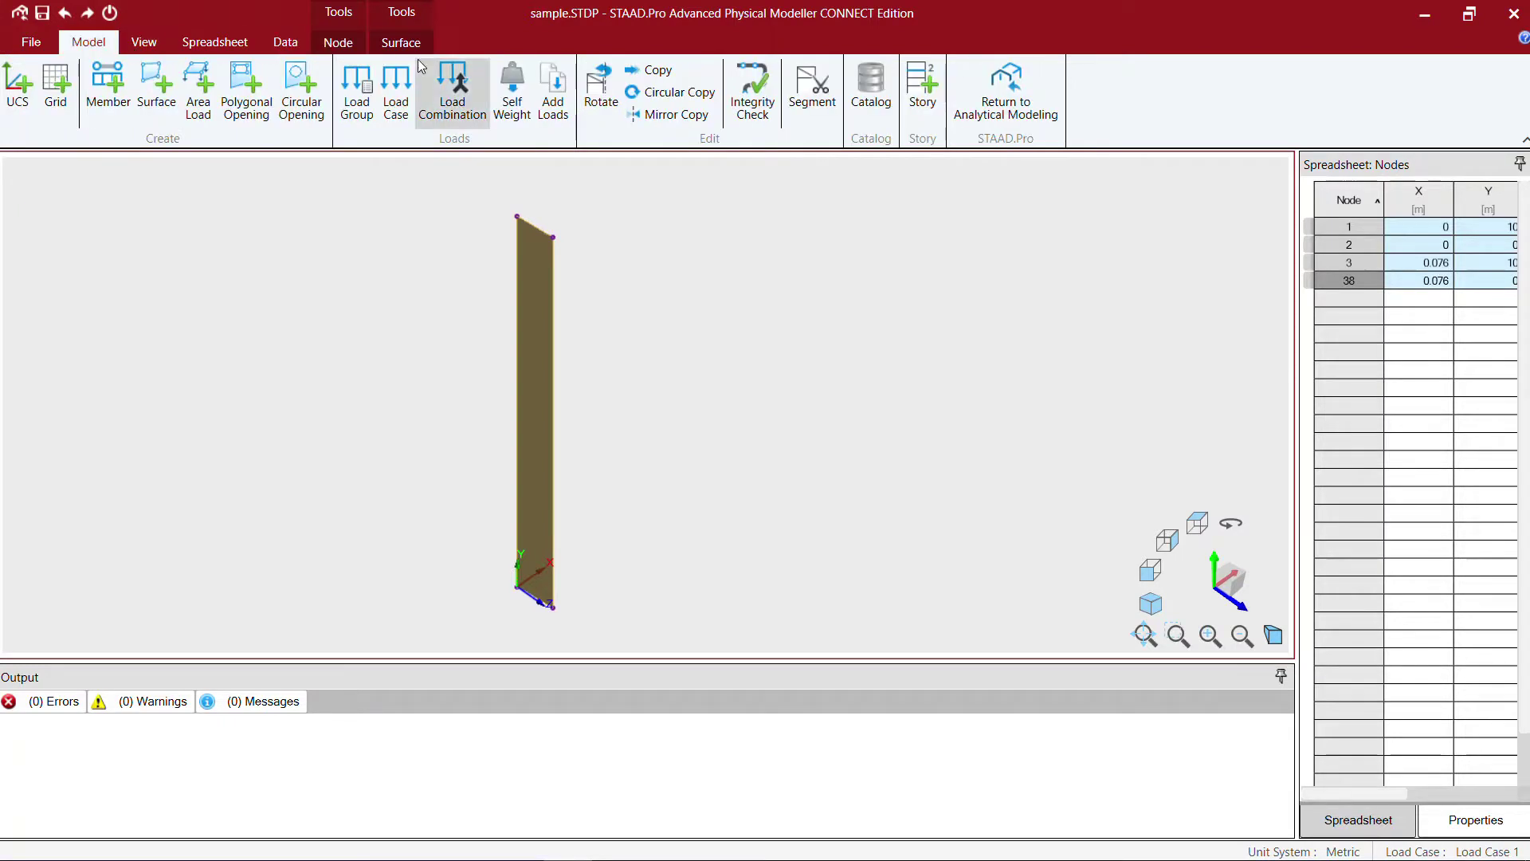
pyautogui.click(671, 91)
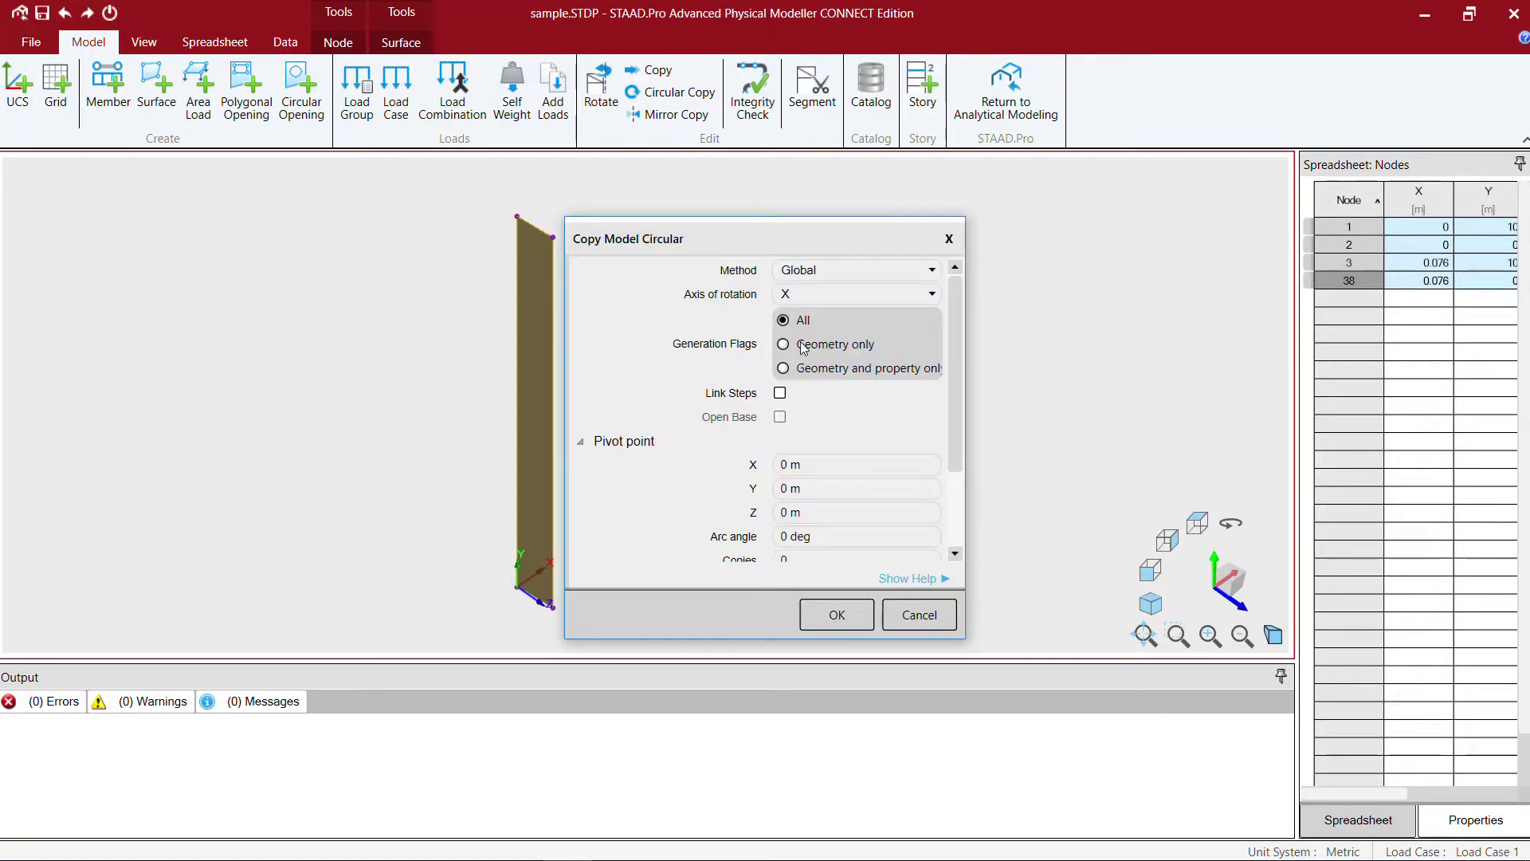
pyautogui.click(801, 294)
pyautogui.click(801, 344)
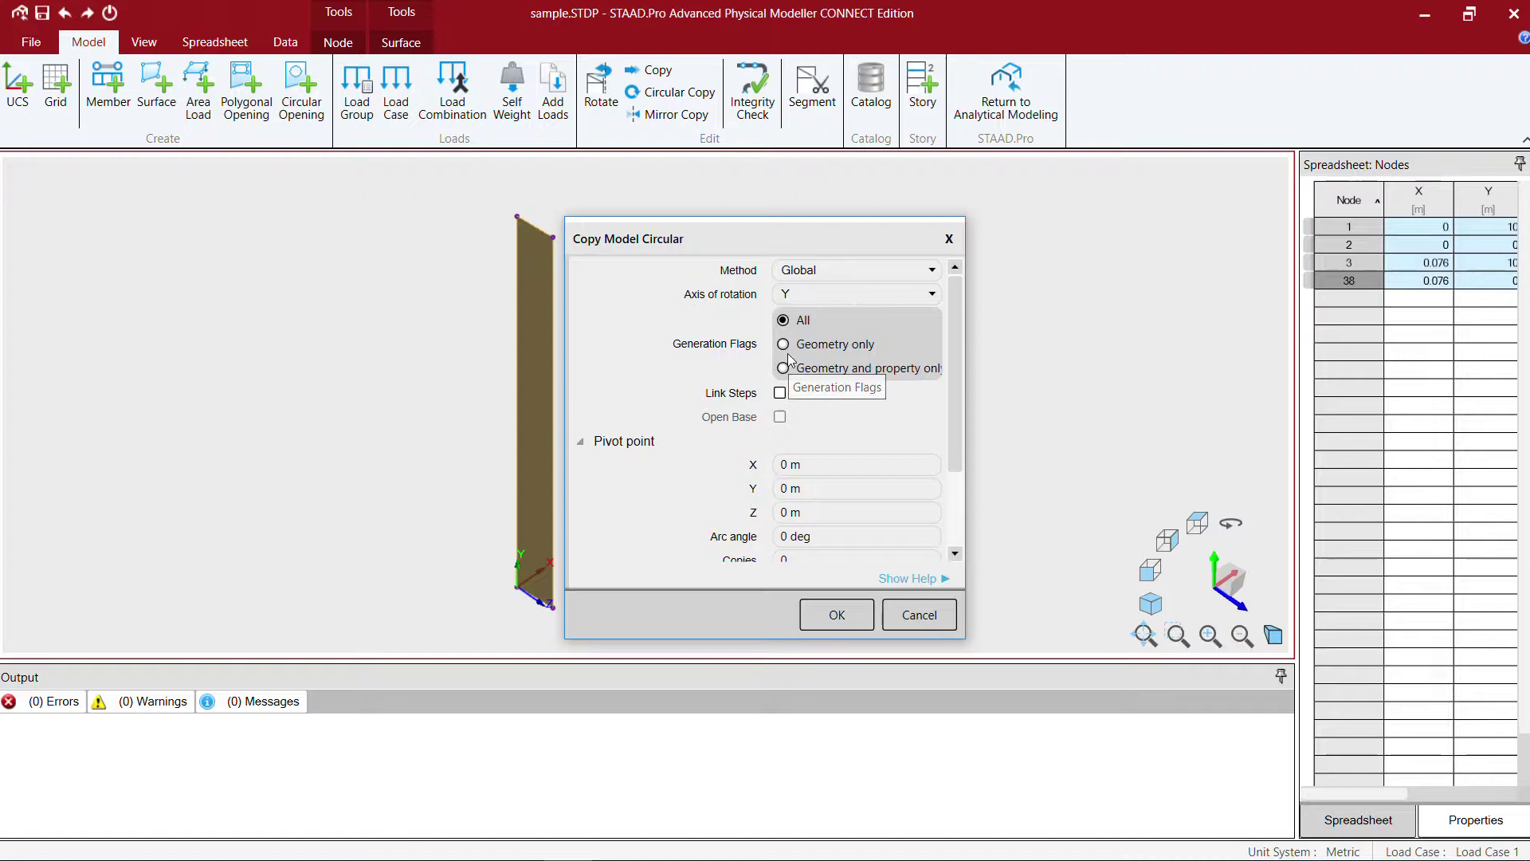
pyautogui.click(780, 393)
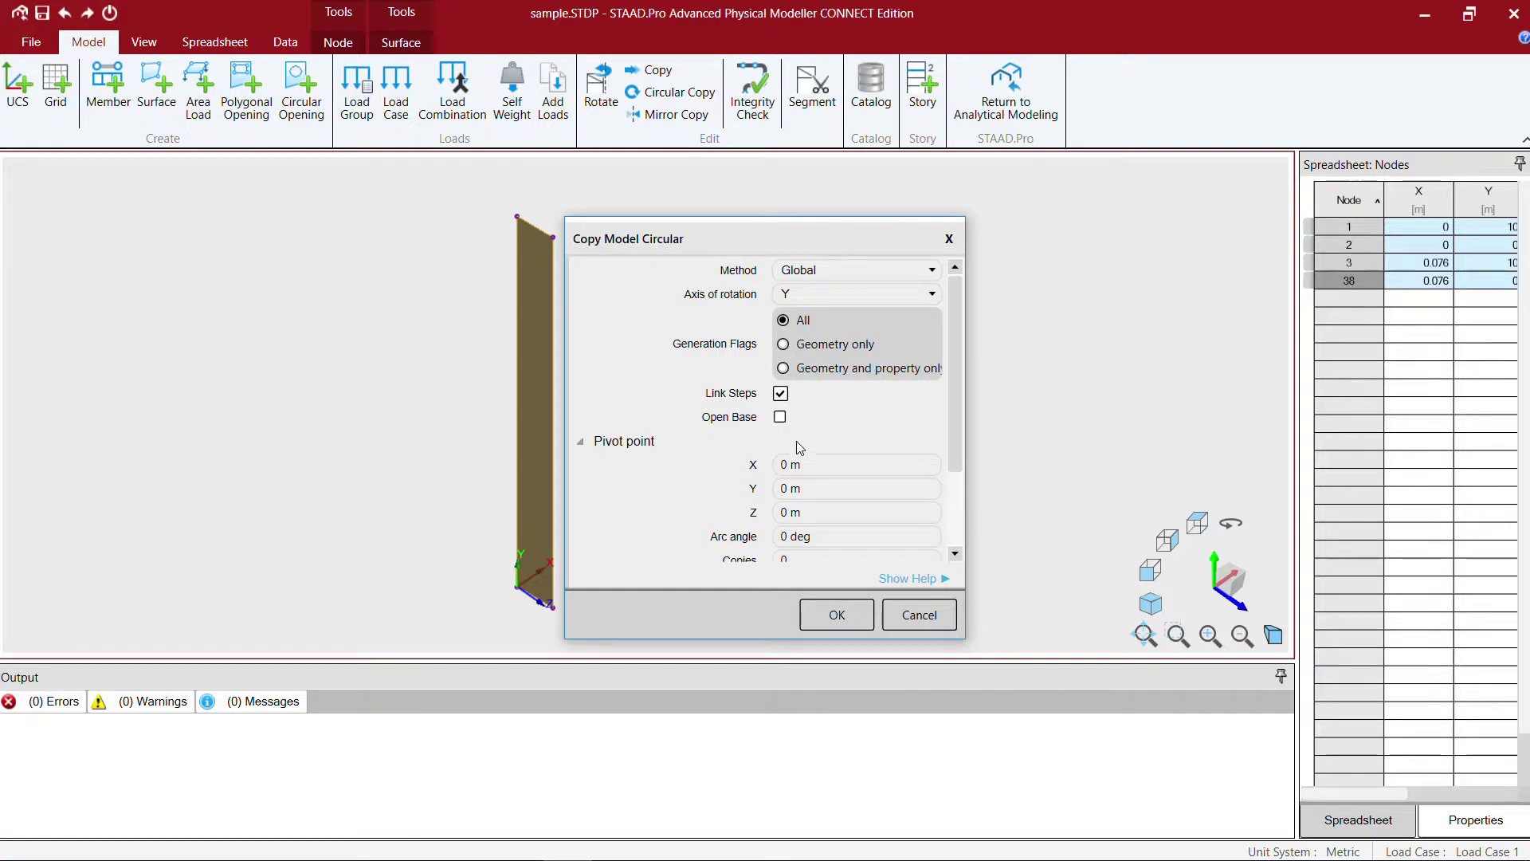
pyautogui.click(779, 393)
pyautogui.click(820, 489)
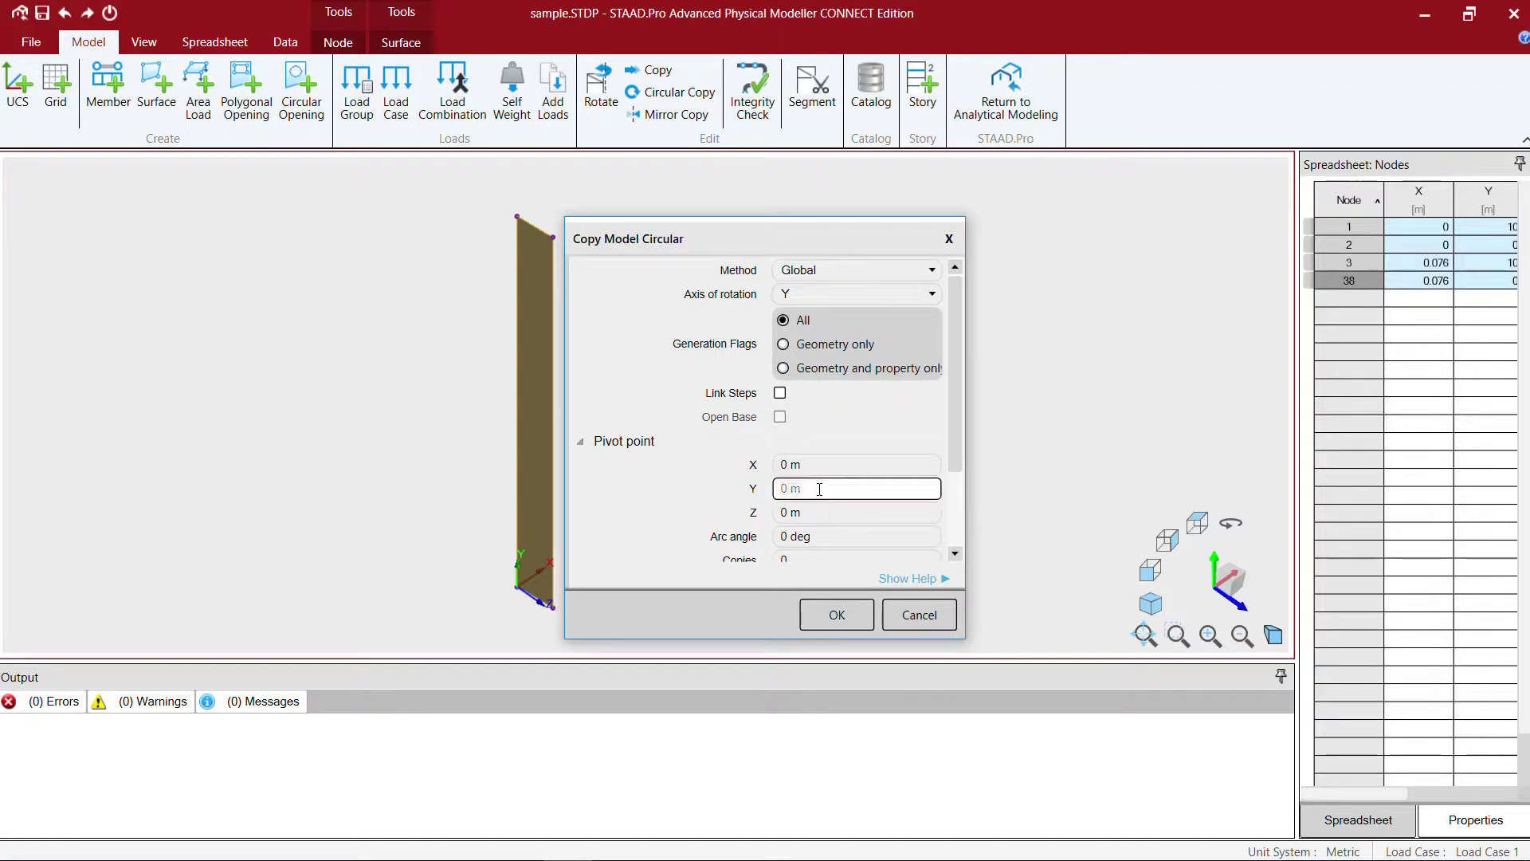
pyautogui.click(822, 467)
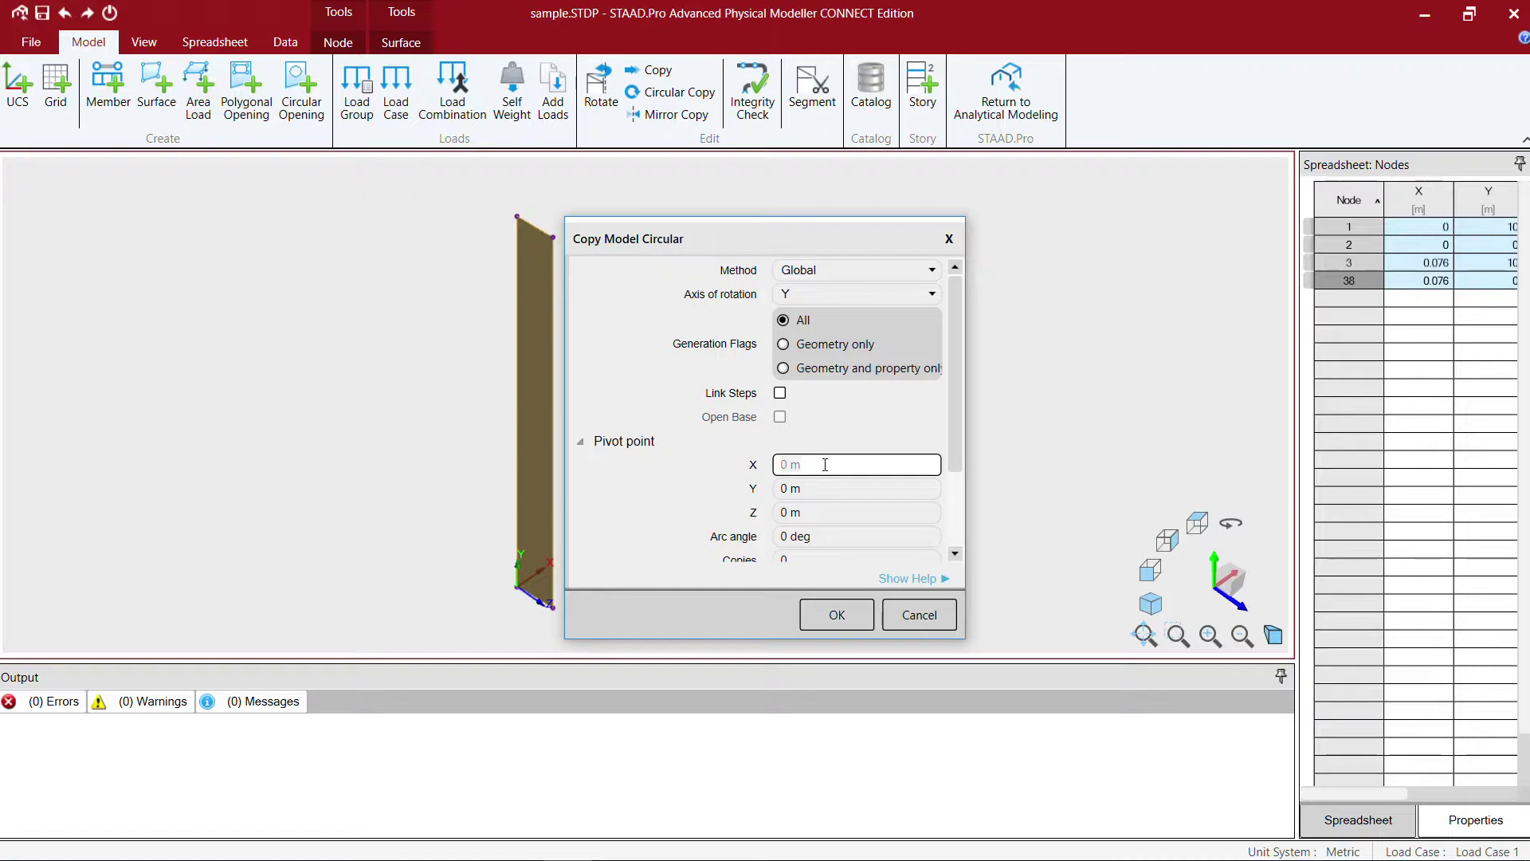
pyautogui.write('5')
pyautogui.press('Tab')
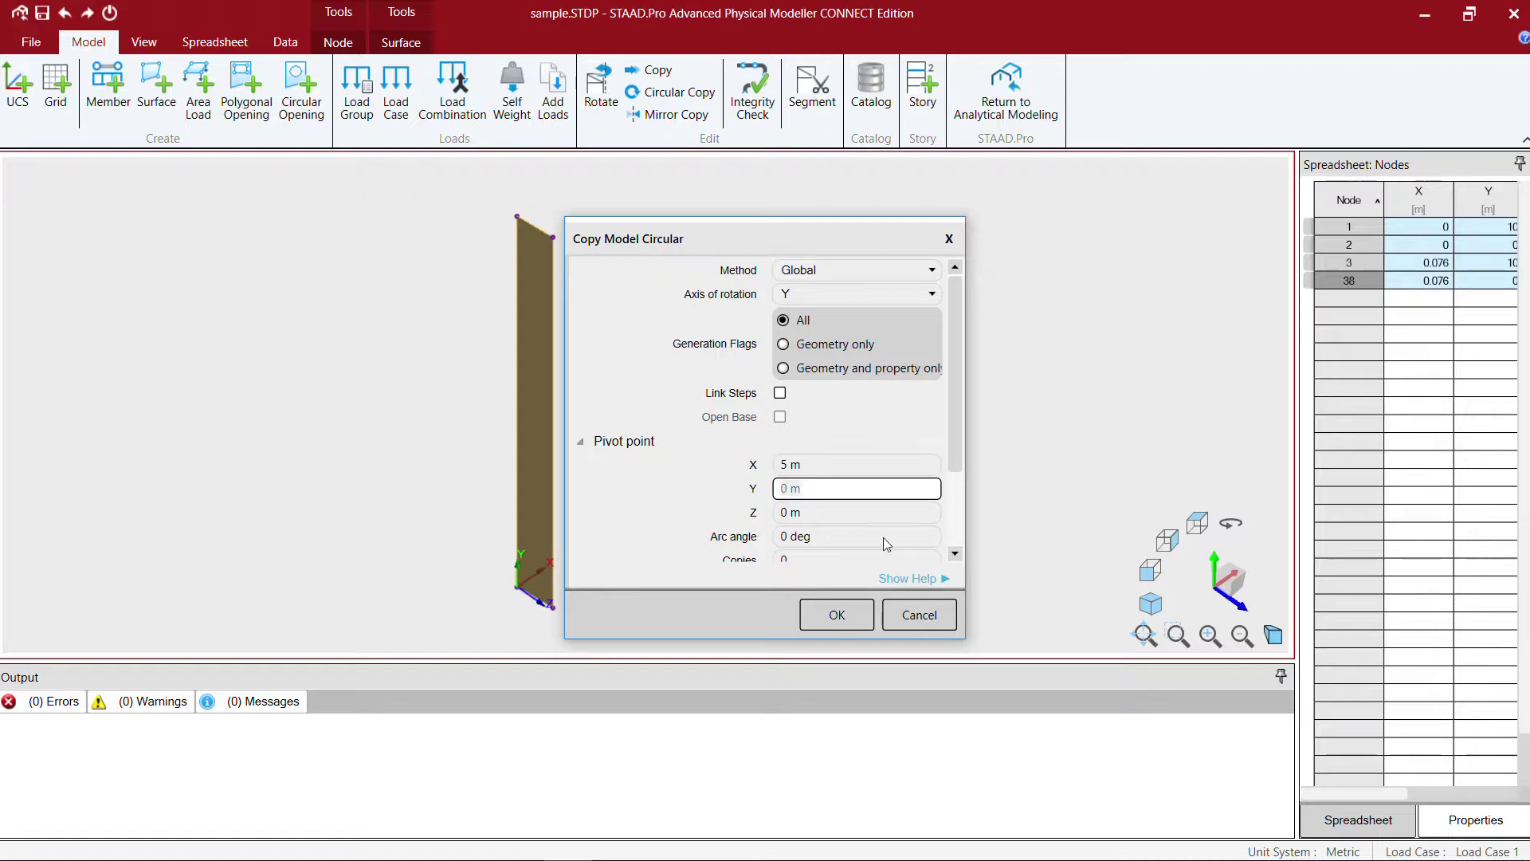
# Step: Generate 36 copies through a 360° arc and view the cylindrical wall from below
pyautogui.click(811, 543)
pyautogui.write('360')
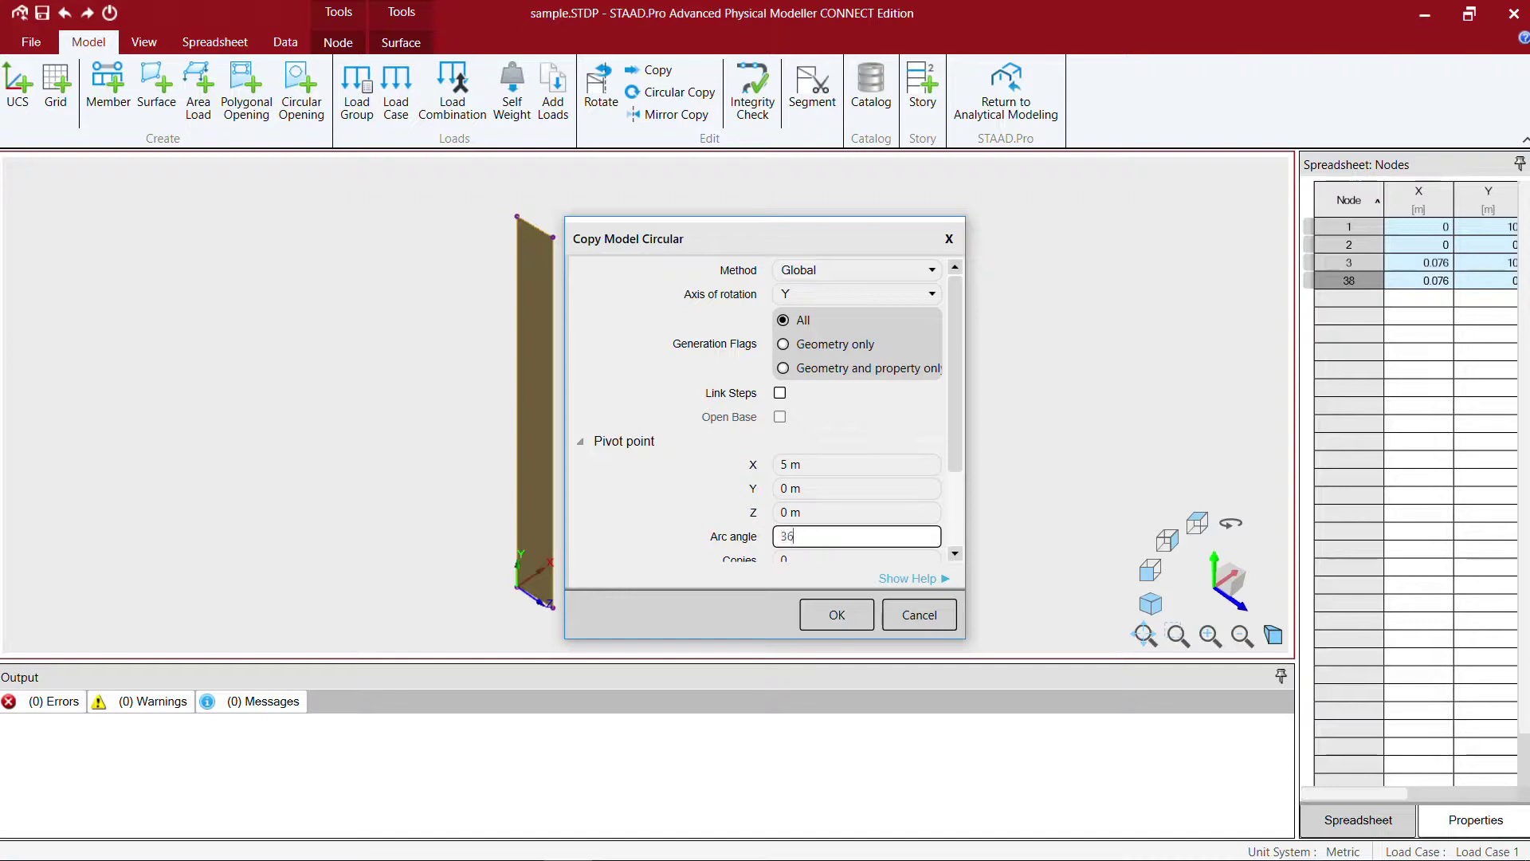
pyautogui.press('Tab')
pyautogui.write('36')
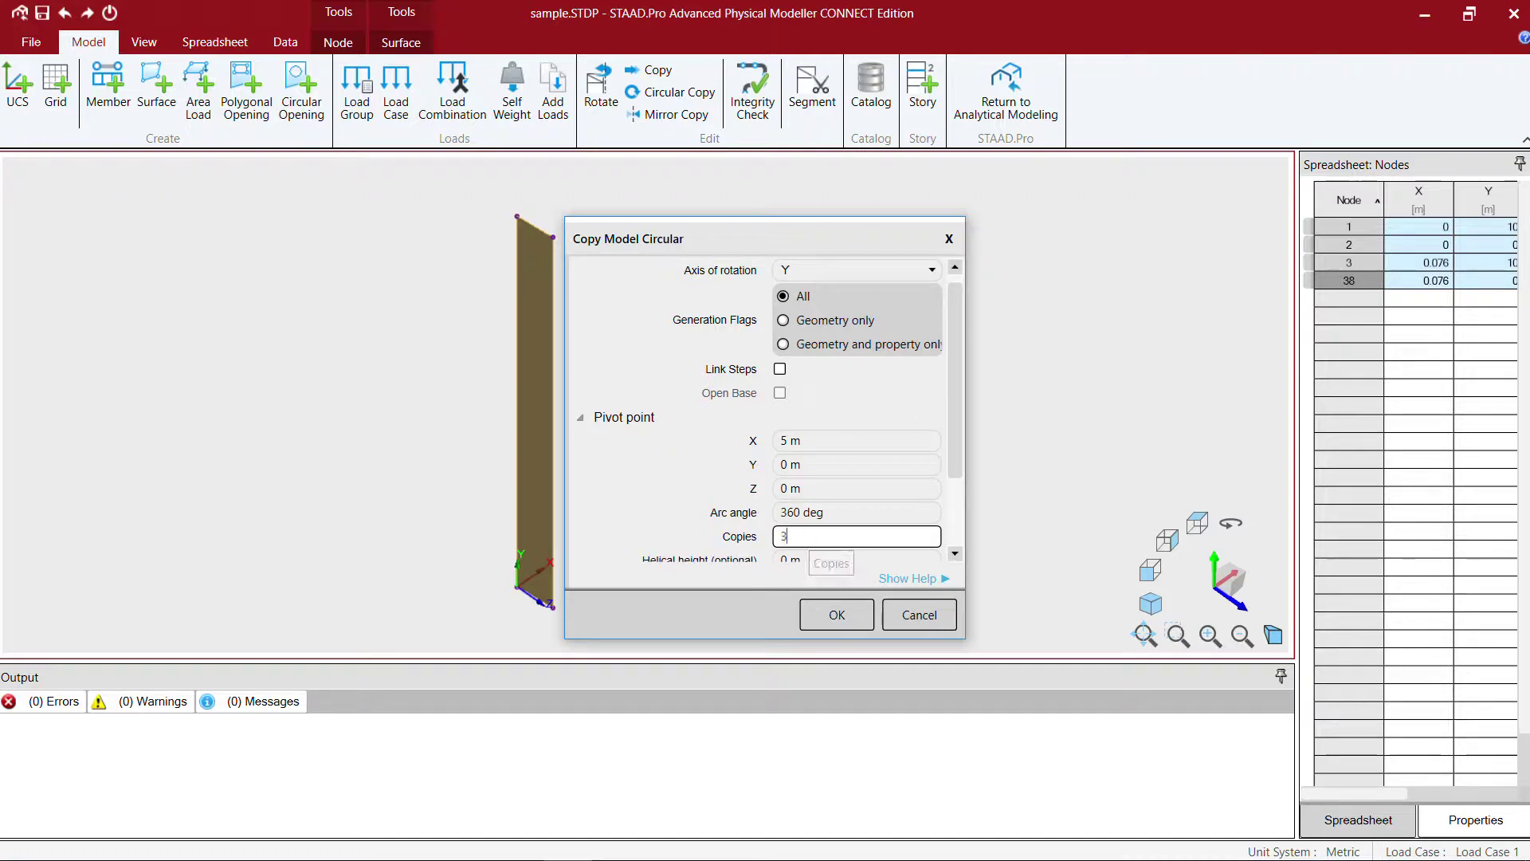
pyautogui.press('Tab')
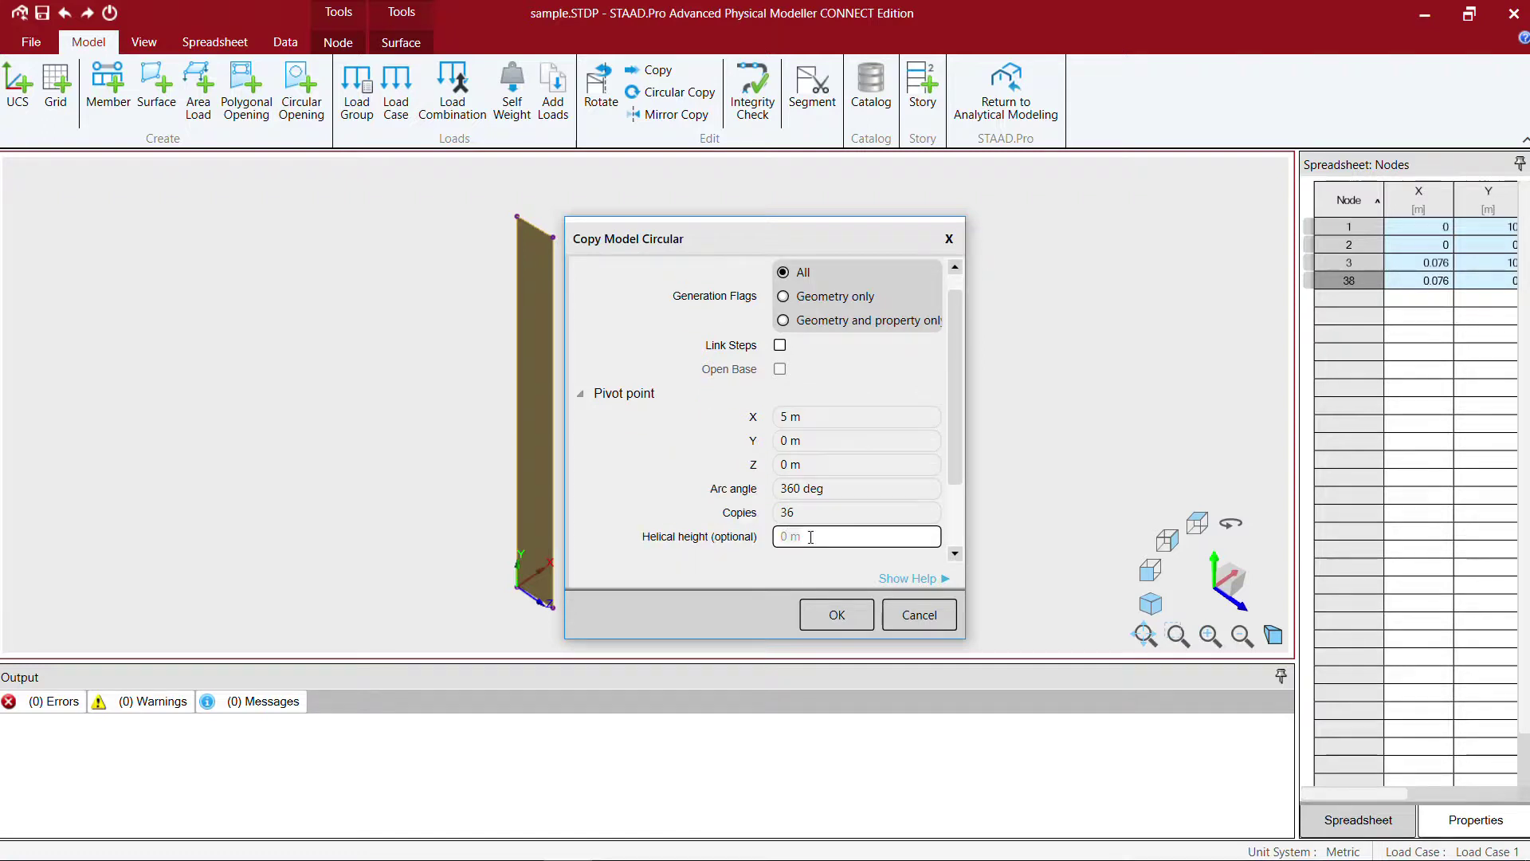
pyautogui.click(844, 624)
pyautogui.moveTo(447, 516); pyautogui.dragTo(714, 400, button='middle')
pyautogui.scroll(3, 729, 441)
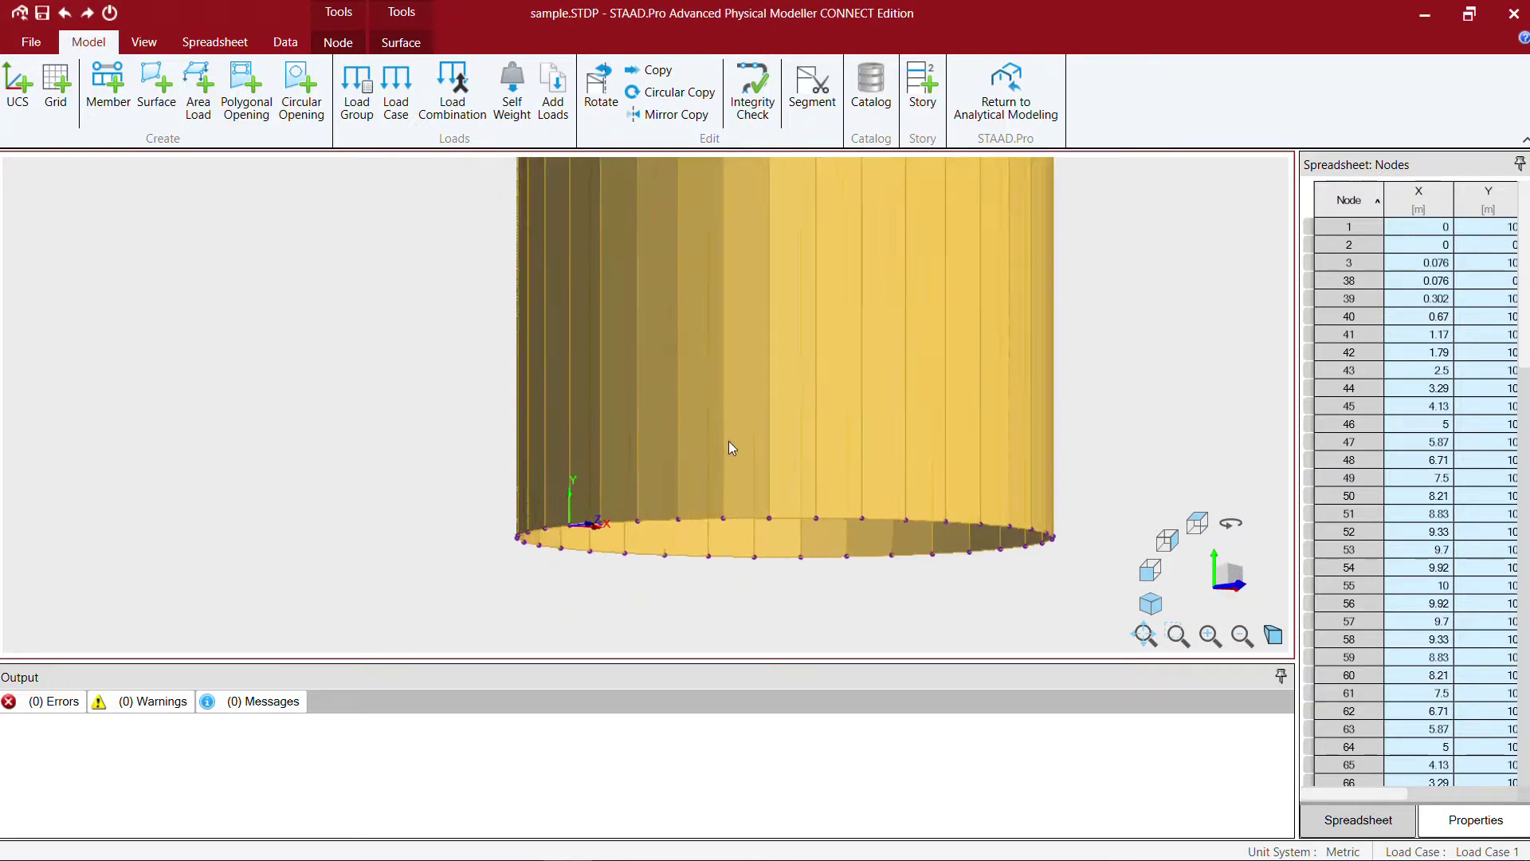
pyautogui.scroll(2, 729, 442)
# Step: Start the base slab surface, picking the first eight bottom-edge nodes of the wall
pyautogui.moveTo(727, 414); pyautogui.dragTo(699, 389, button='middle')
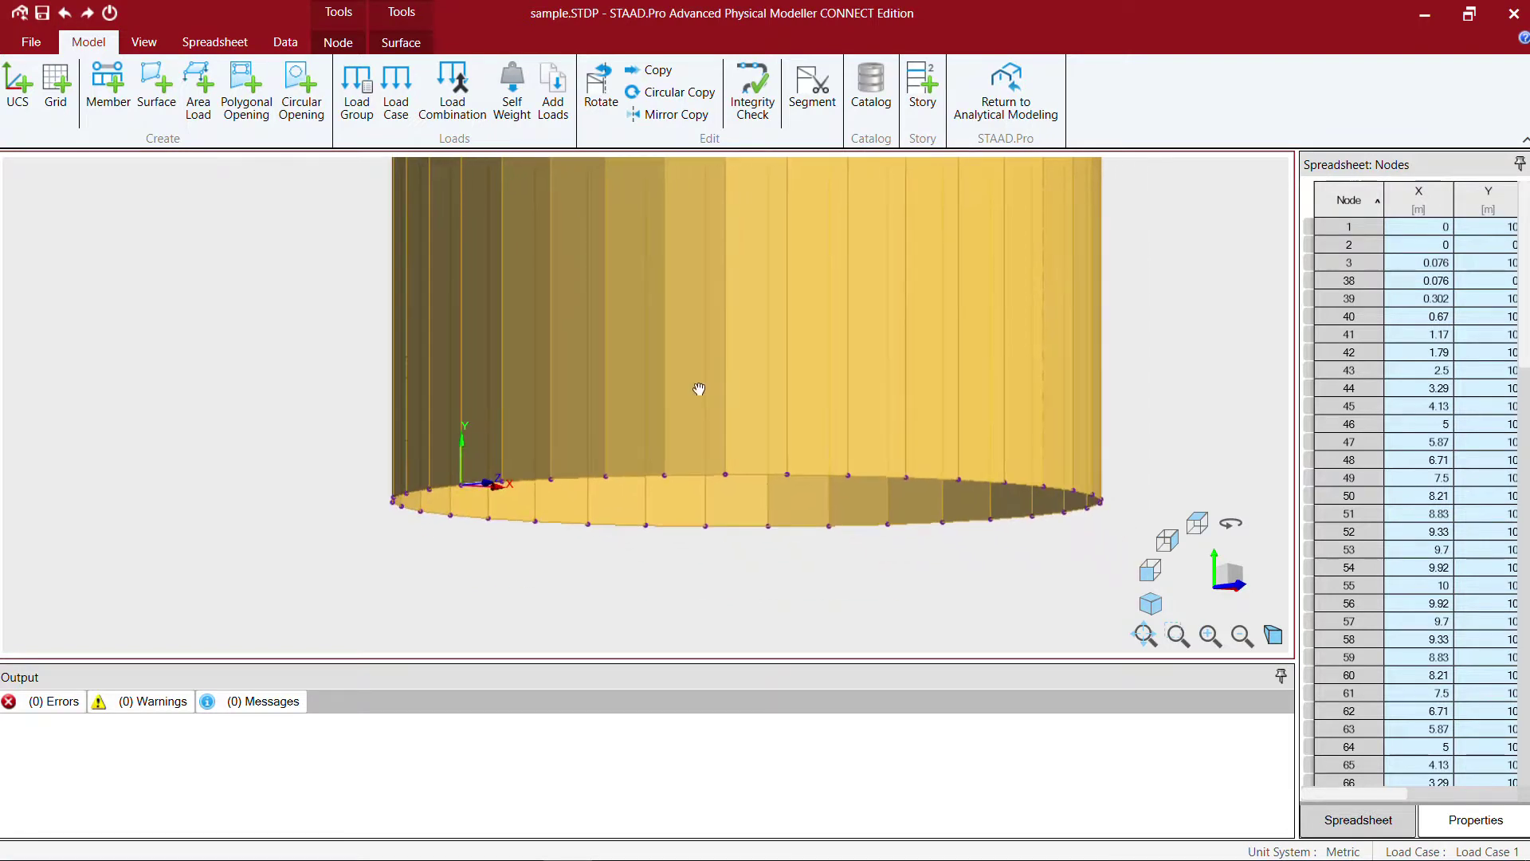
pyautogui.click(156, 89)
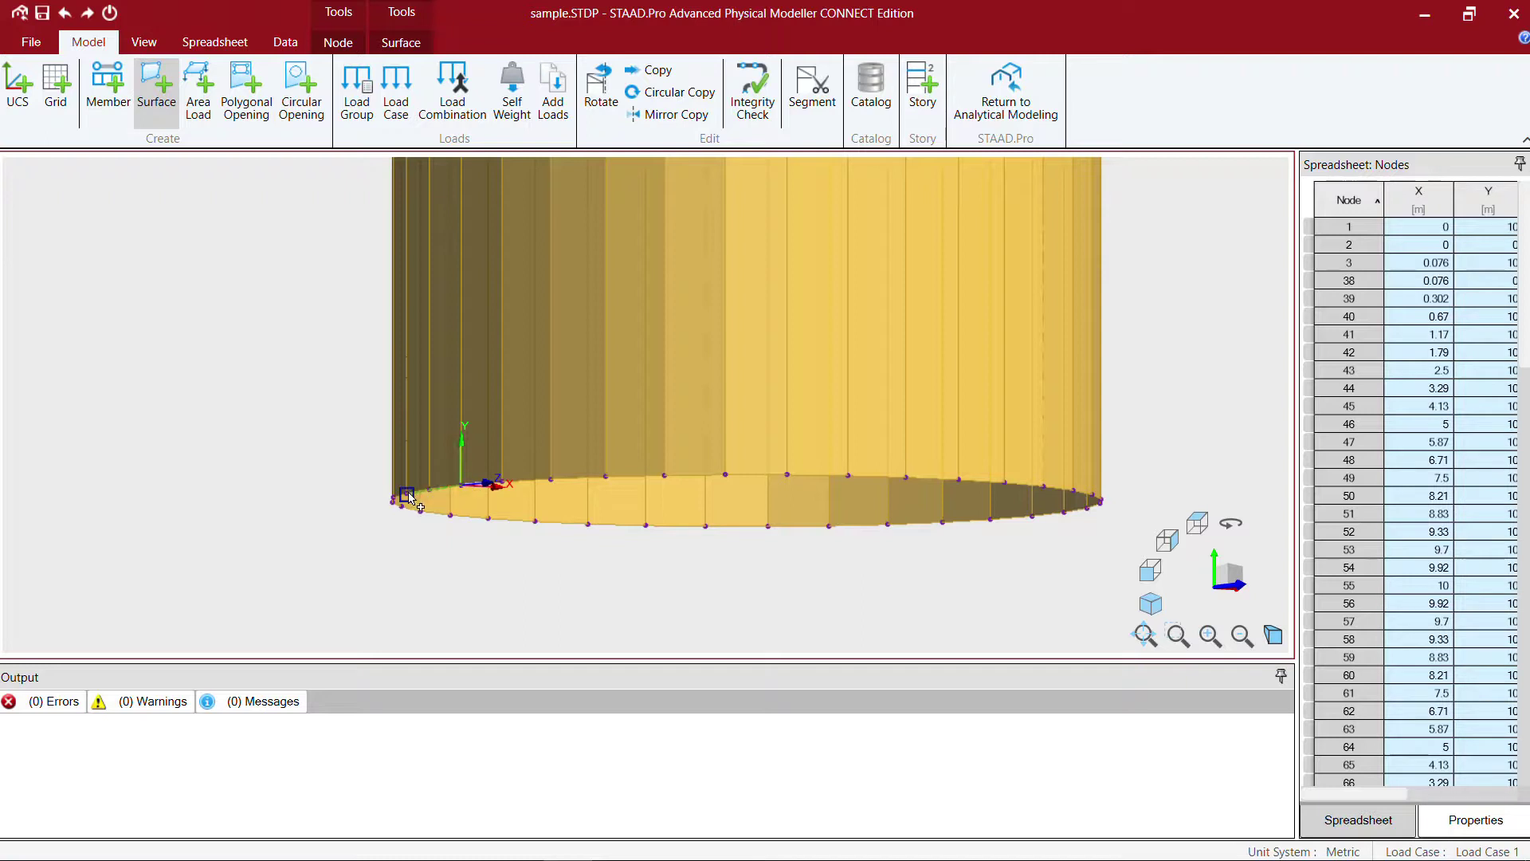
pyautogui.scroll(1, 395, 510)
pyautogui.scroll(1, 395, 510)
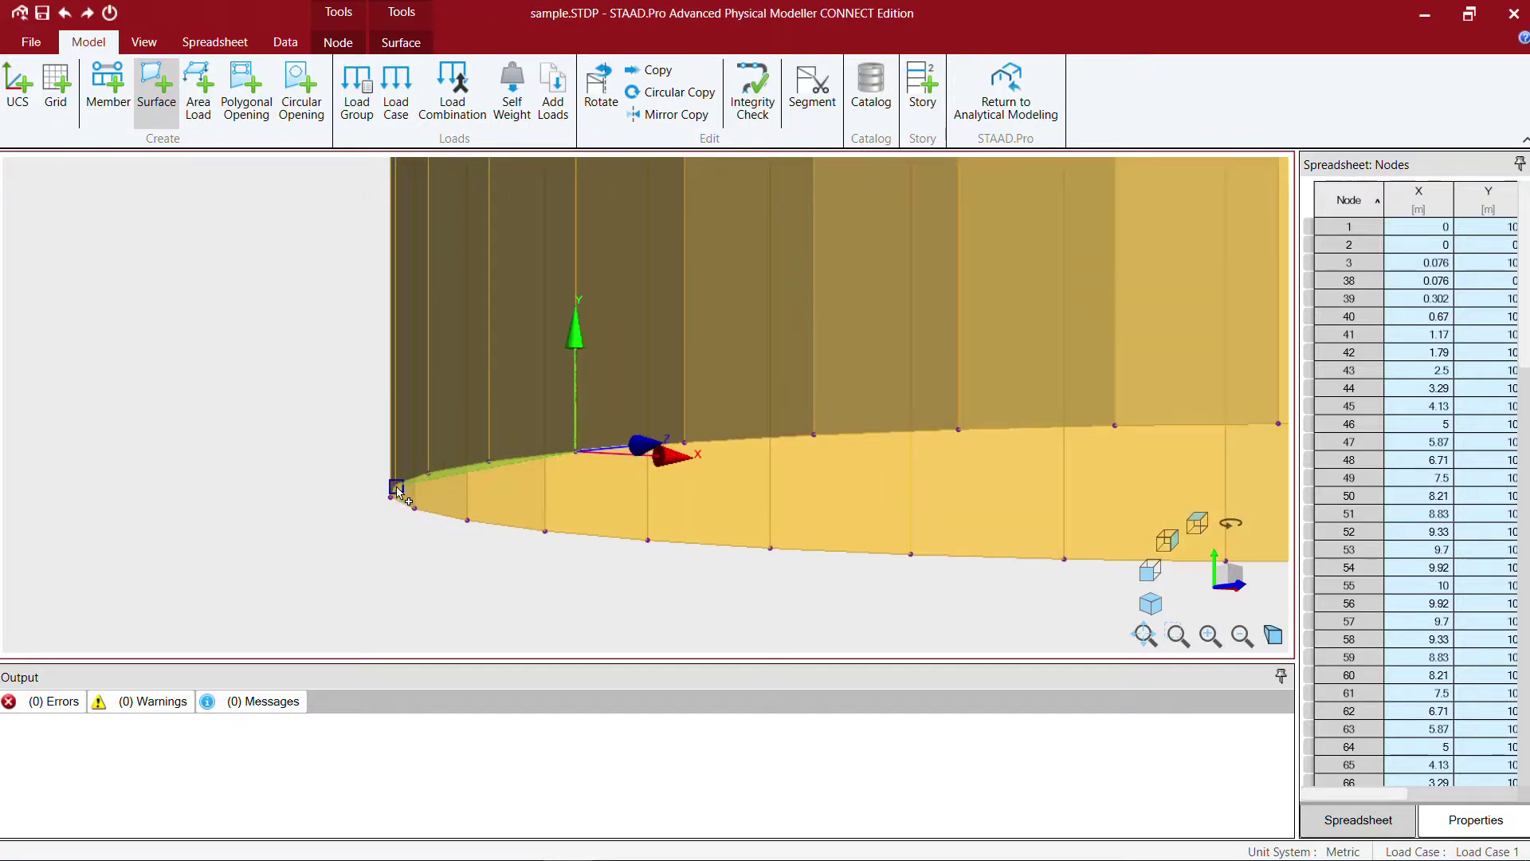
pyautogui.click(391, 496)
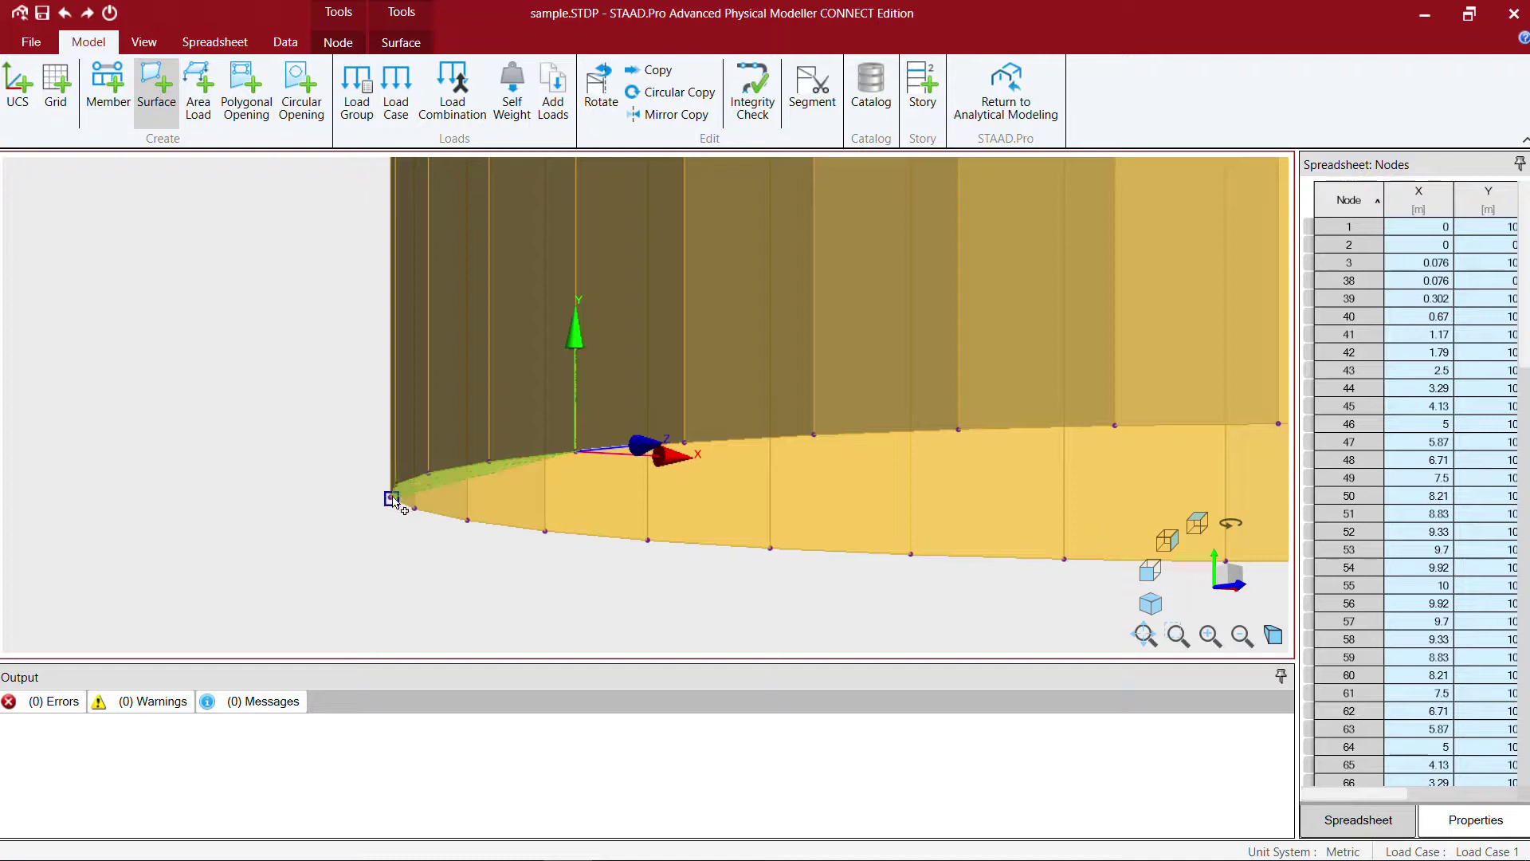
pyautogui.click(467, 521)
pyautogui.click(545, 531)
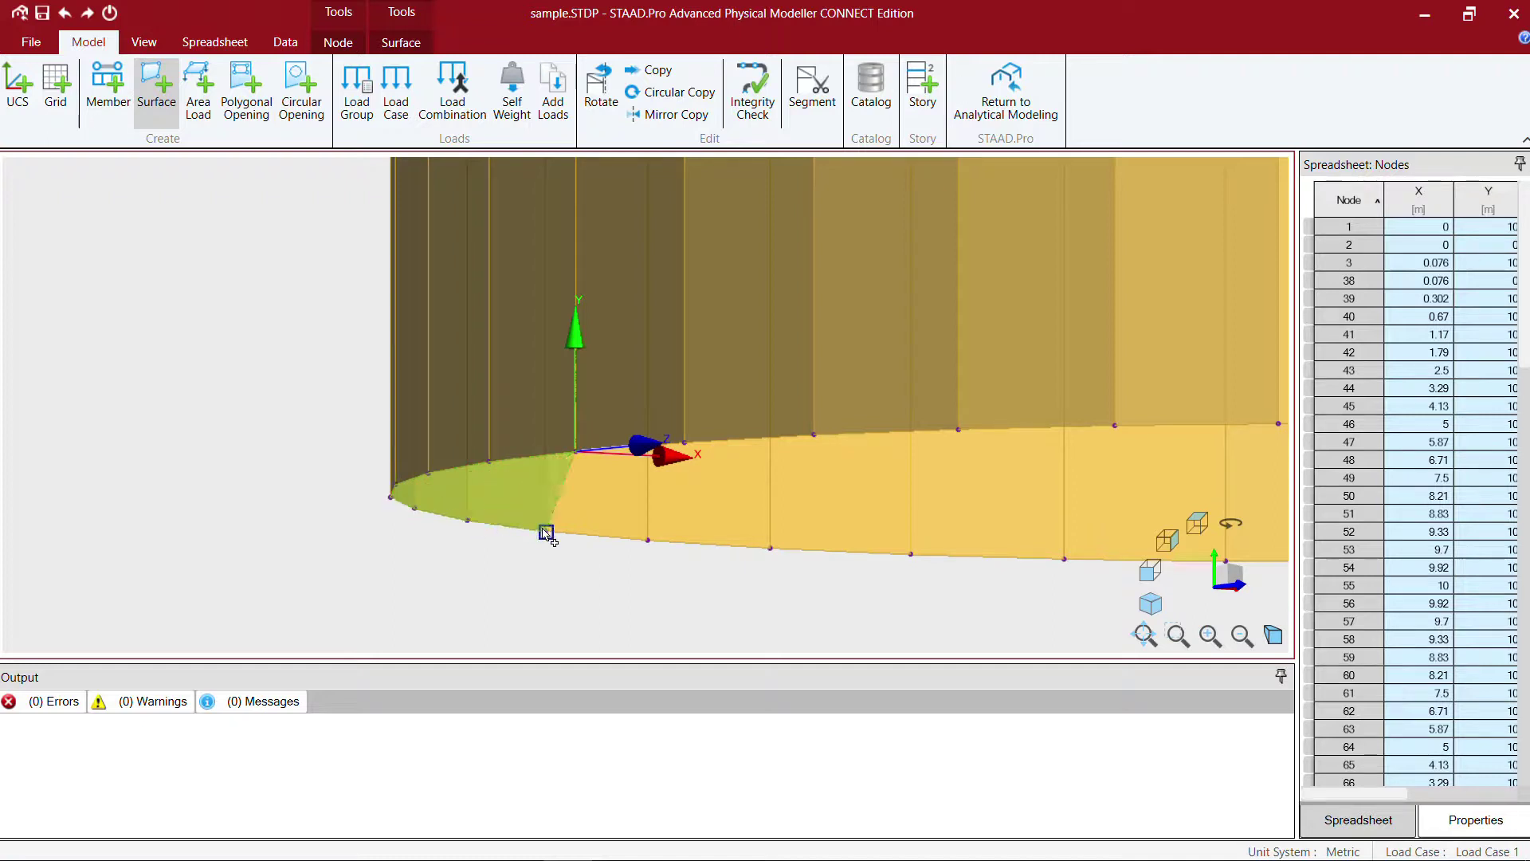
pyautogui.click(647, 540)
pyautogui.click(753, 543)
pyautogui.moveTo(950, 512); pyautogui.dragTo(649, 462, button='middle')
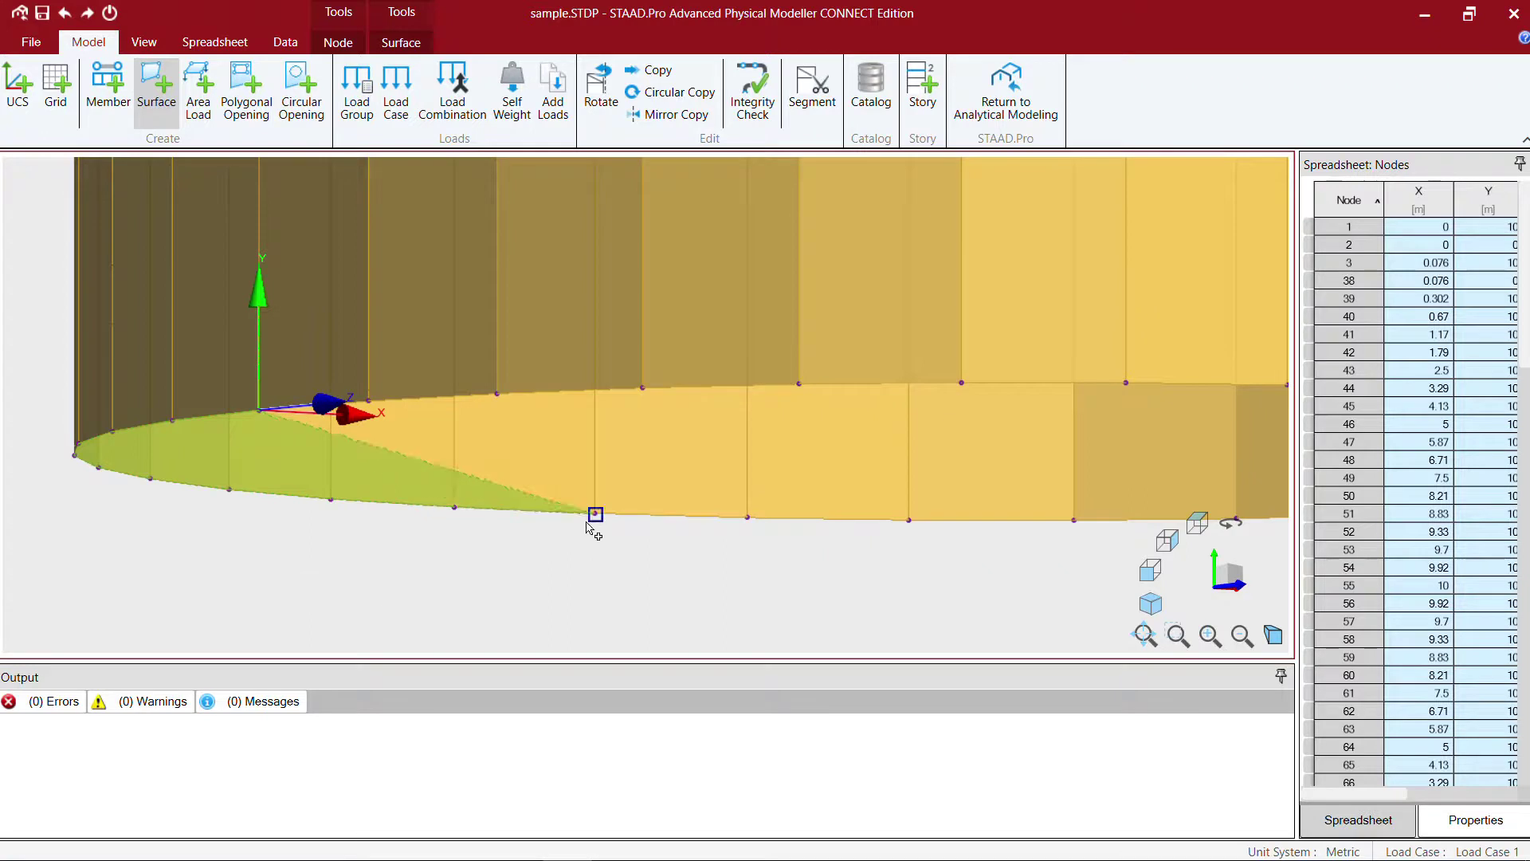
pyautogui.click(596, 514)
pyautogui.click(748, 517)
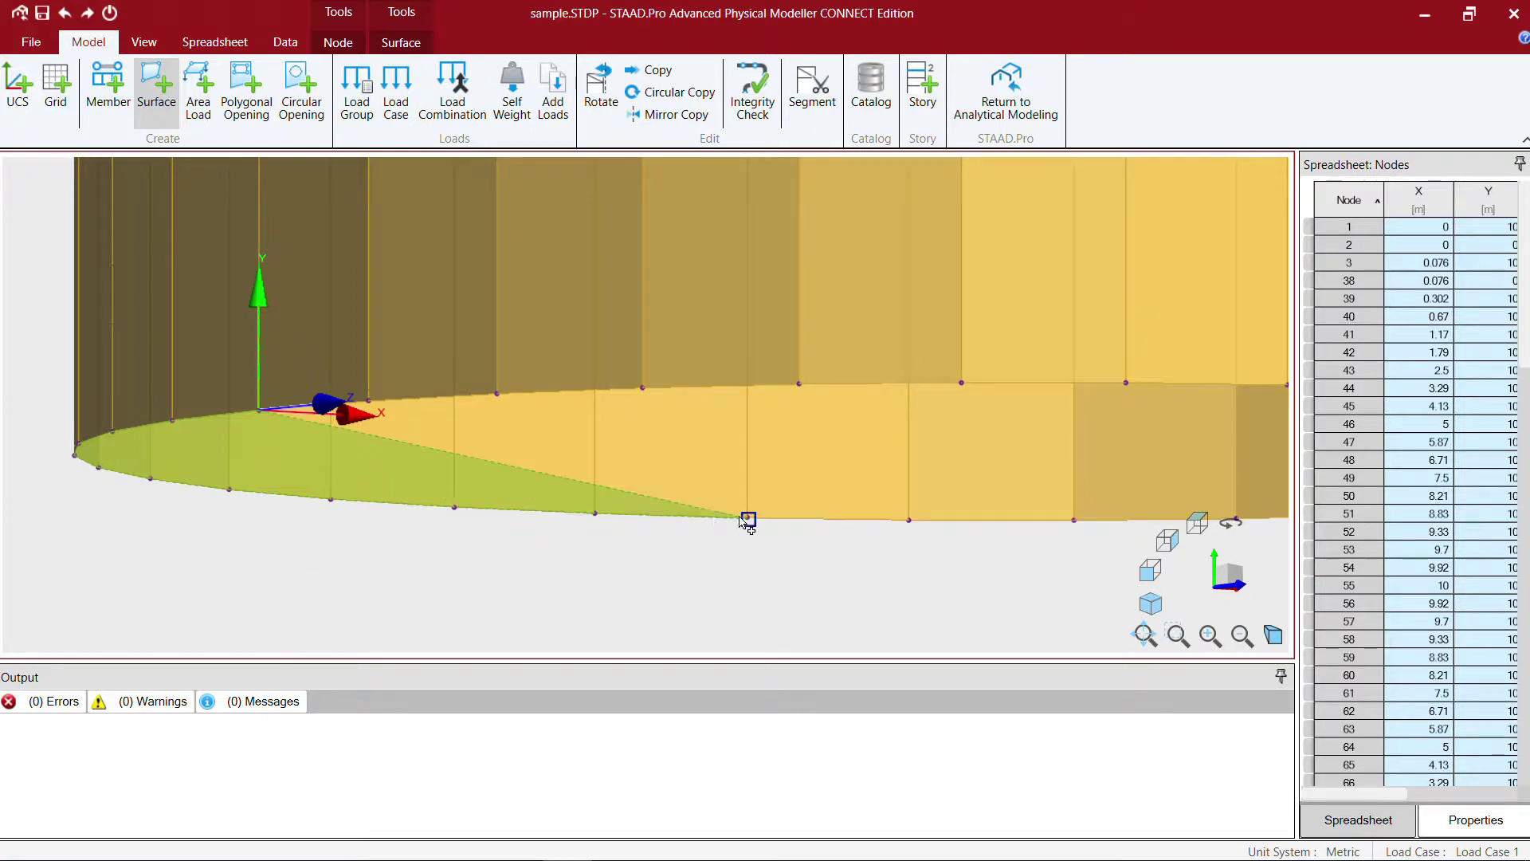
pyautogui.click(909, 520)
# Step: Continue the slab outline through further bottom-edge nodes around the curved wall
pyautogui.moveTo(1075, 520); pyautogui.dragTo(662, 479, button='middle')
pyautogui.click(769, 512)
pyautogui.click(924, 508)
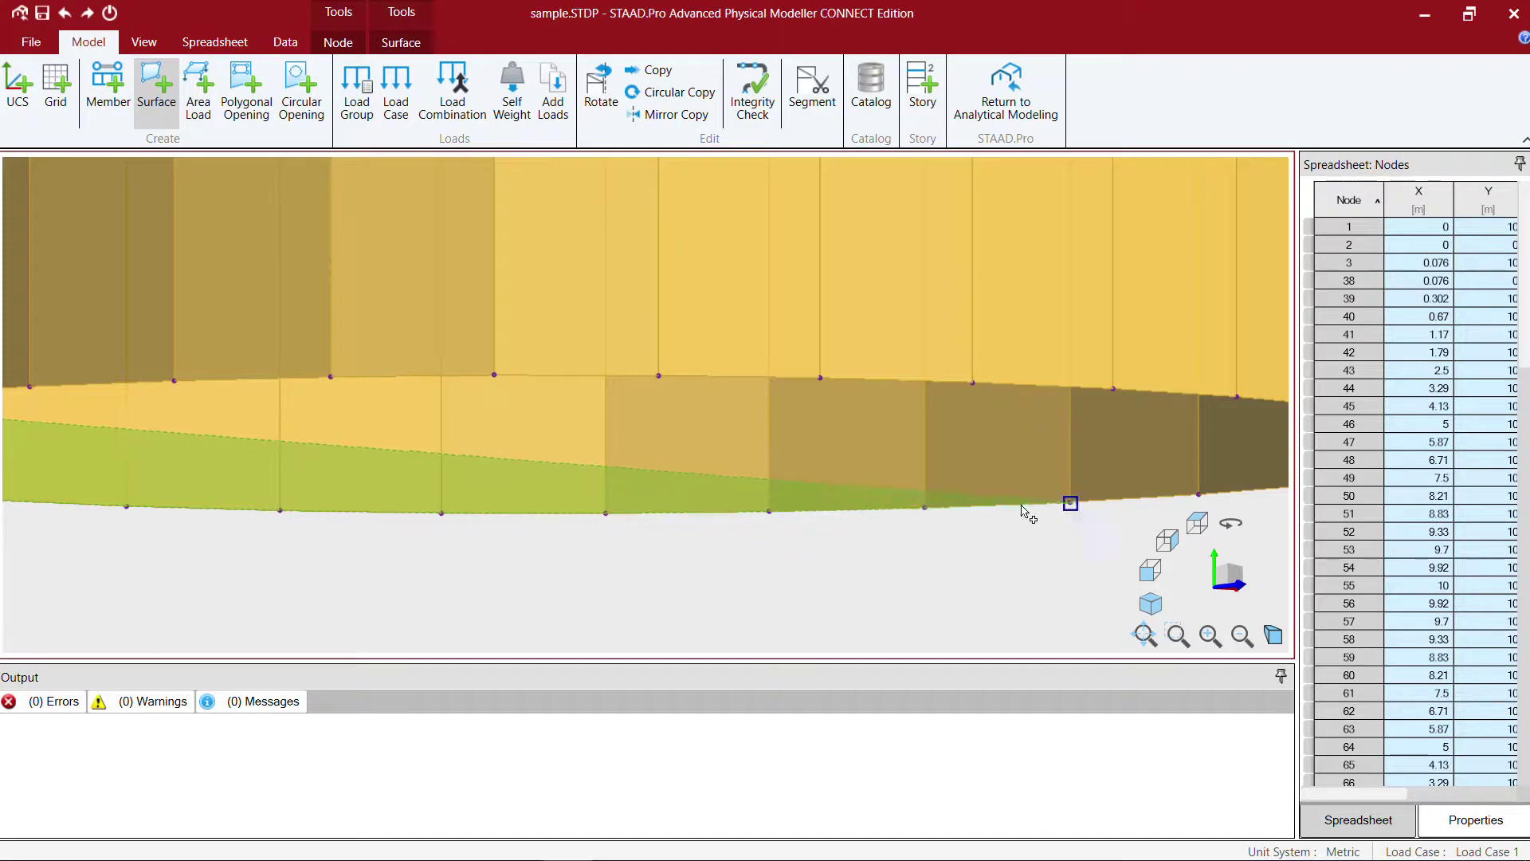
pyautogui.click(1102, 486)
pyautogui.moveTo(1102, 486); pyautogui.dragTo(700, 513, button='middle')
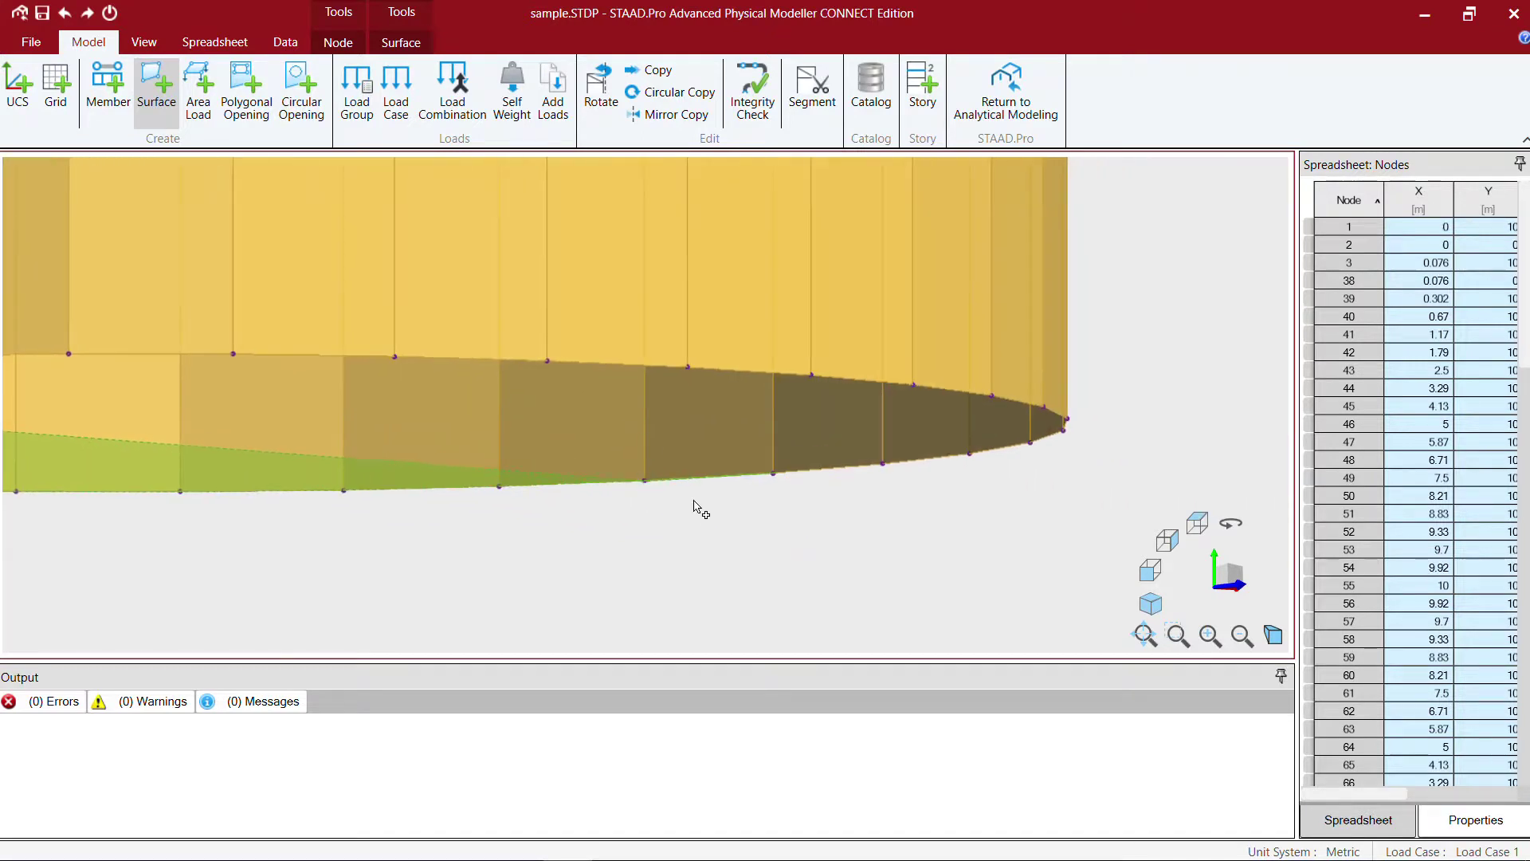
pyautogui.click(821, 462)
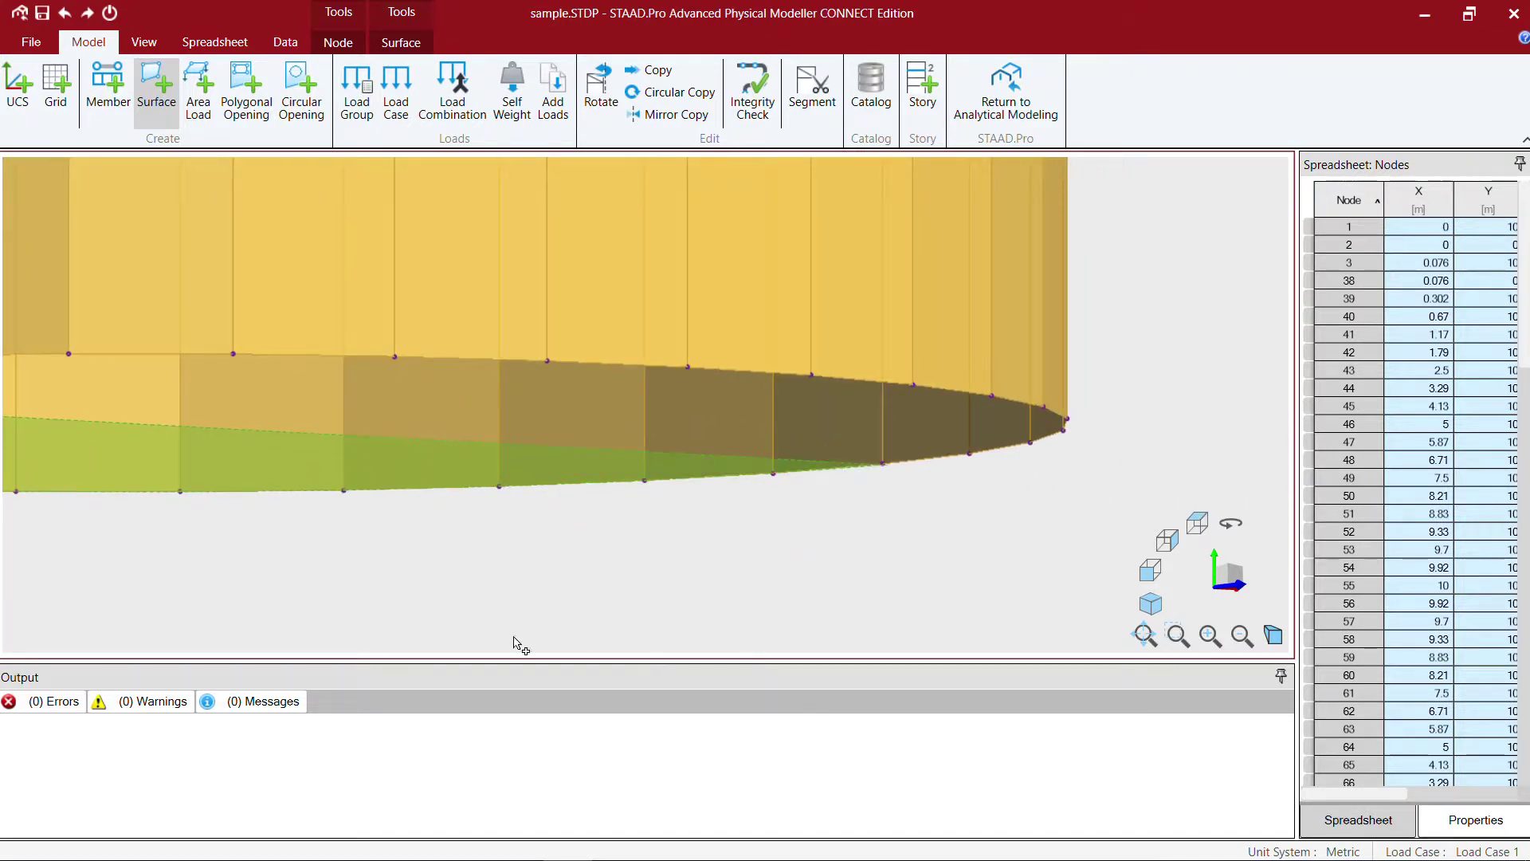
pyautogui.scroll(3, 676, 528)
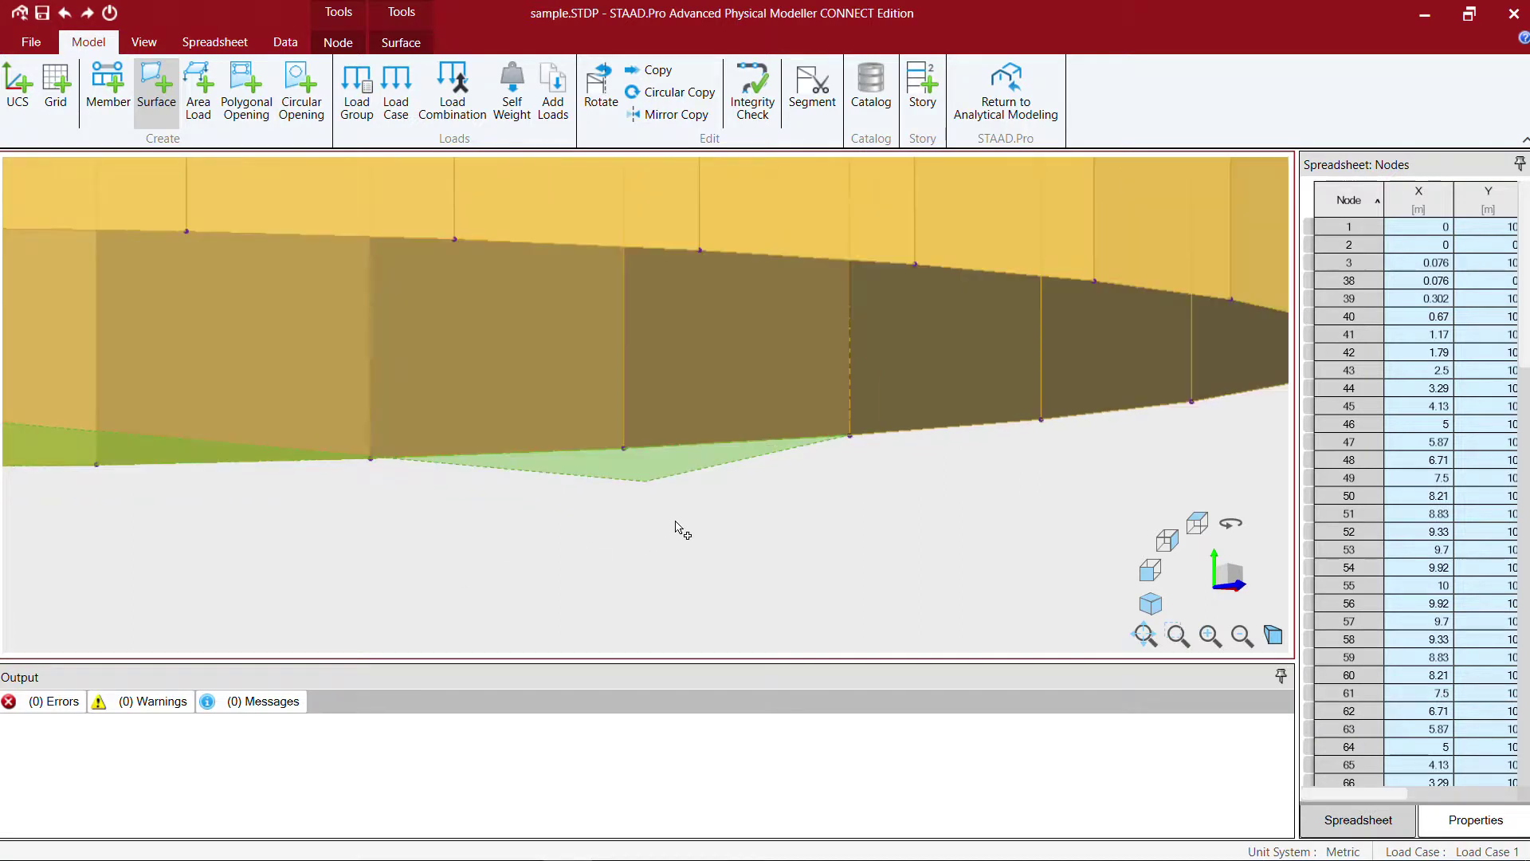
pyautogui.scroll(-1, 683, 529)
pyautogui.moveTo(865, 472); pyautogui.dragTo(795, 430, button='middle')
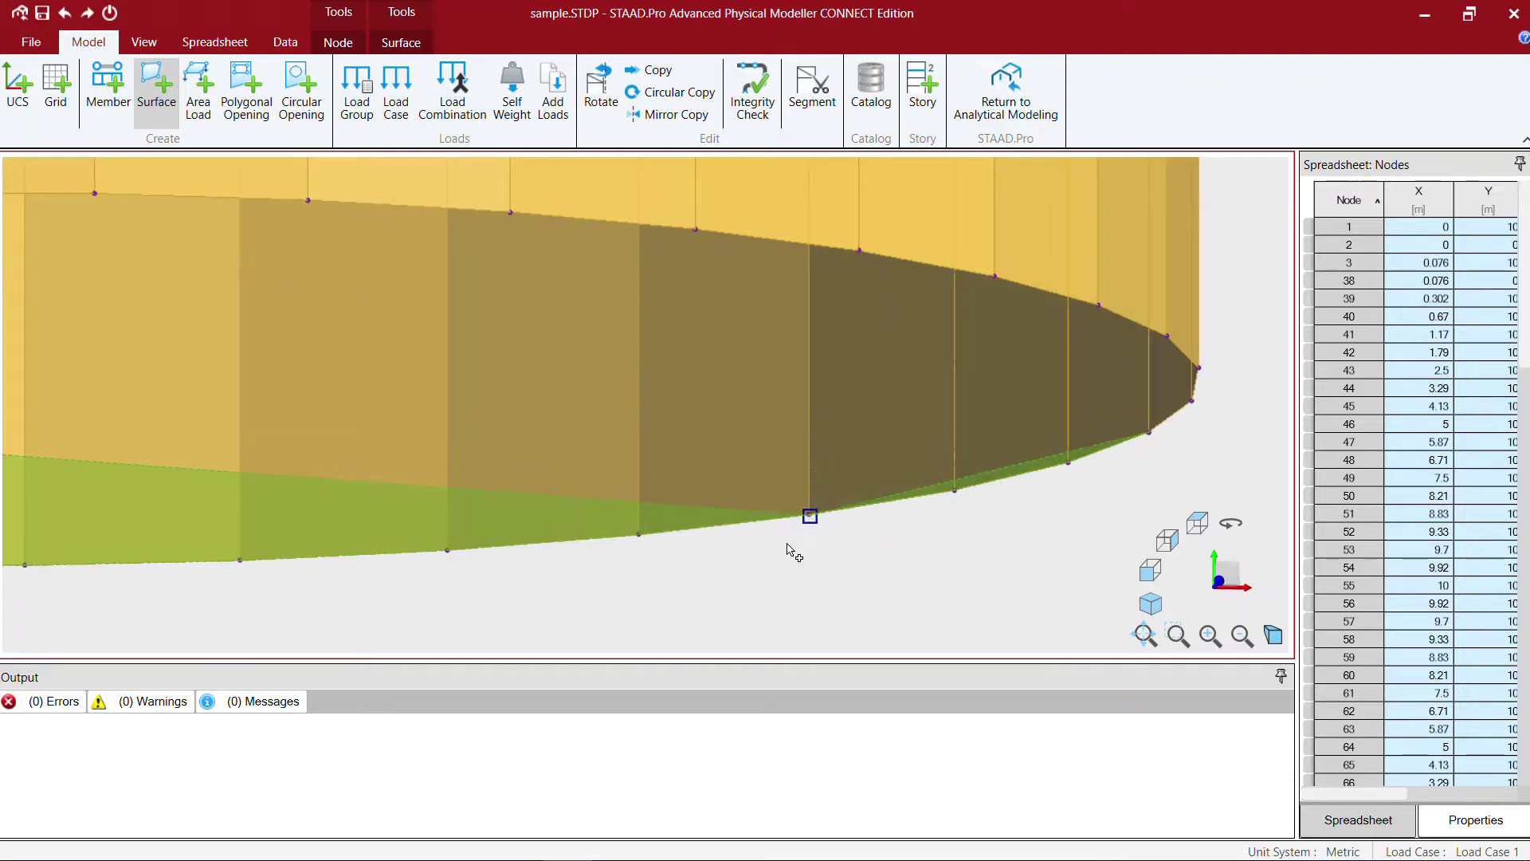
pyautogui.moveTo(907, 468); pyautogui.dragTo(967, 481, button='middle')
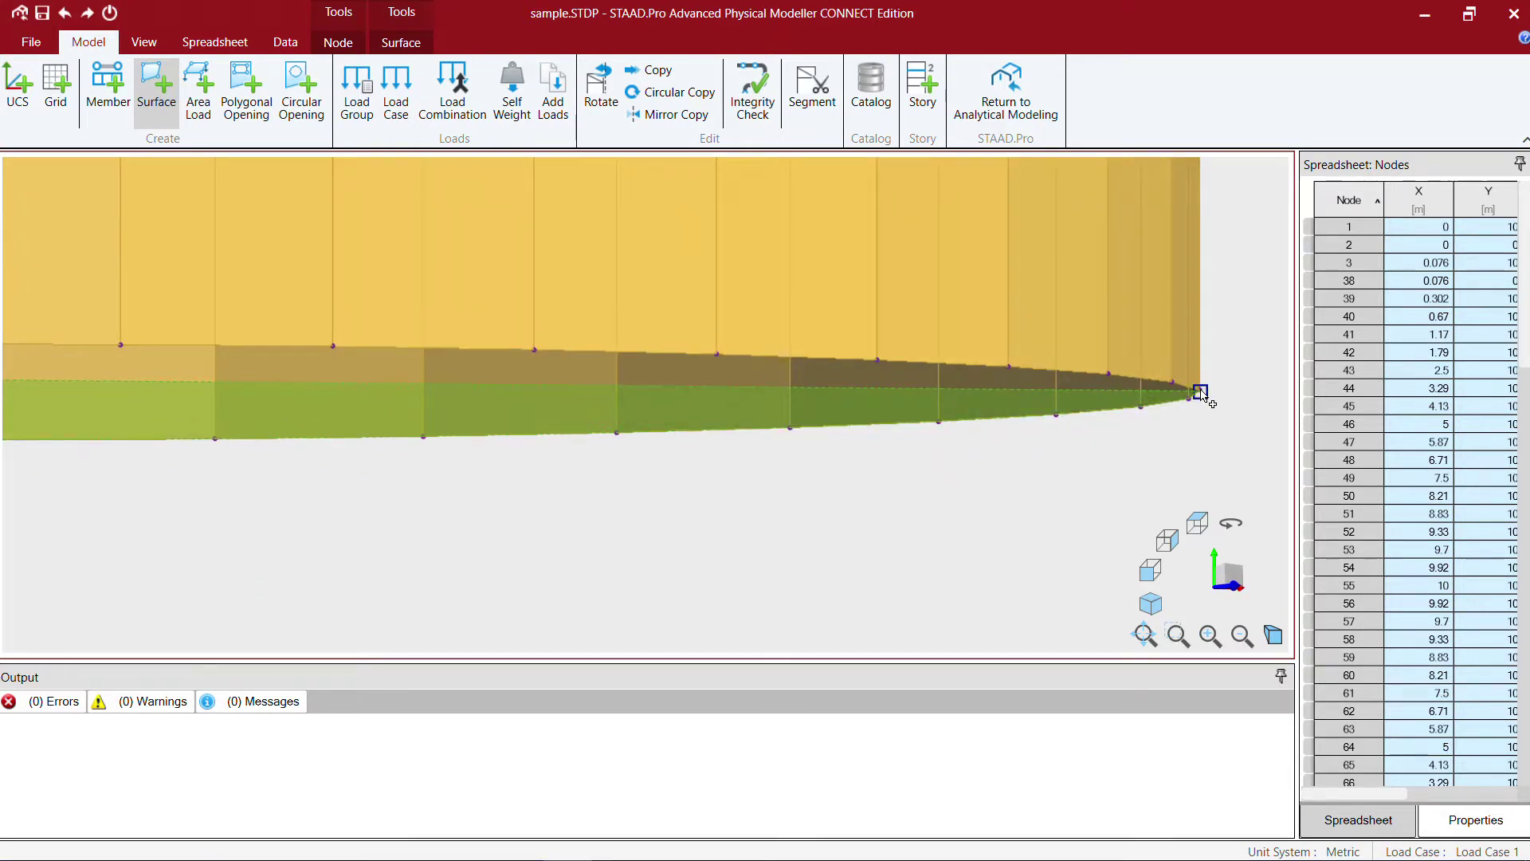
pyautogui.moveTo(1193, 406); pyautogui.dragTo(1161, 427, button='middle')
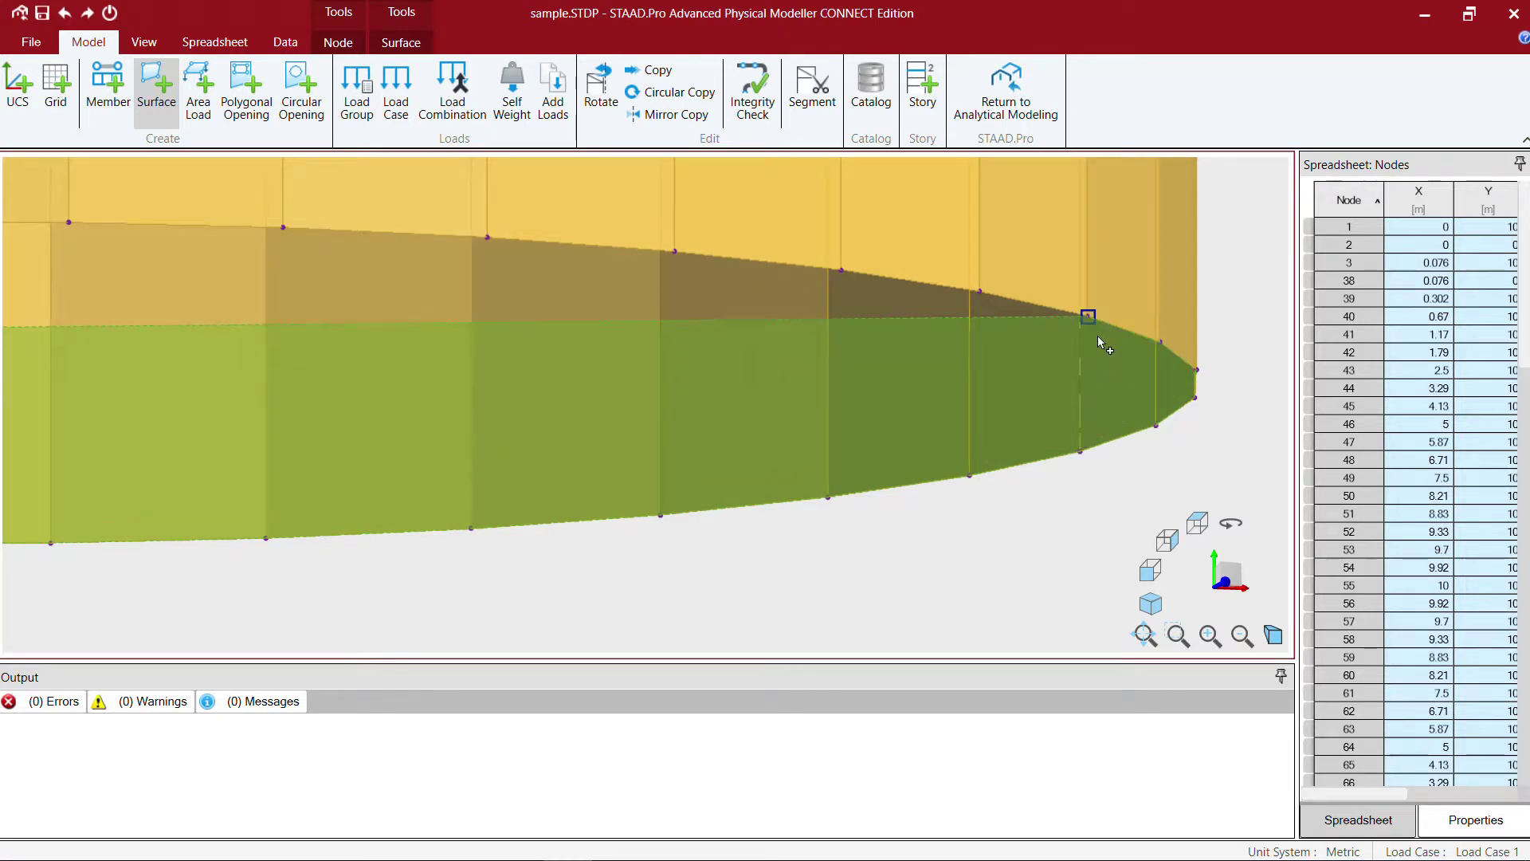
# Step: Add the last bottom nodes and close the outline to complete the base slab
pyautogui.click(953, 300)
pyautogui.click(850, 274)
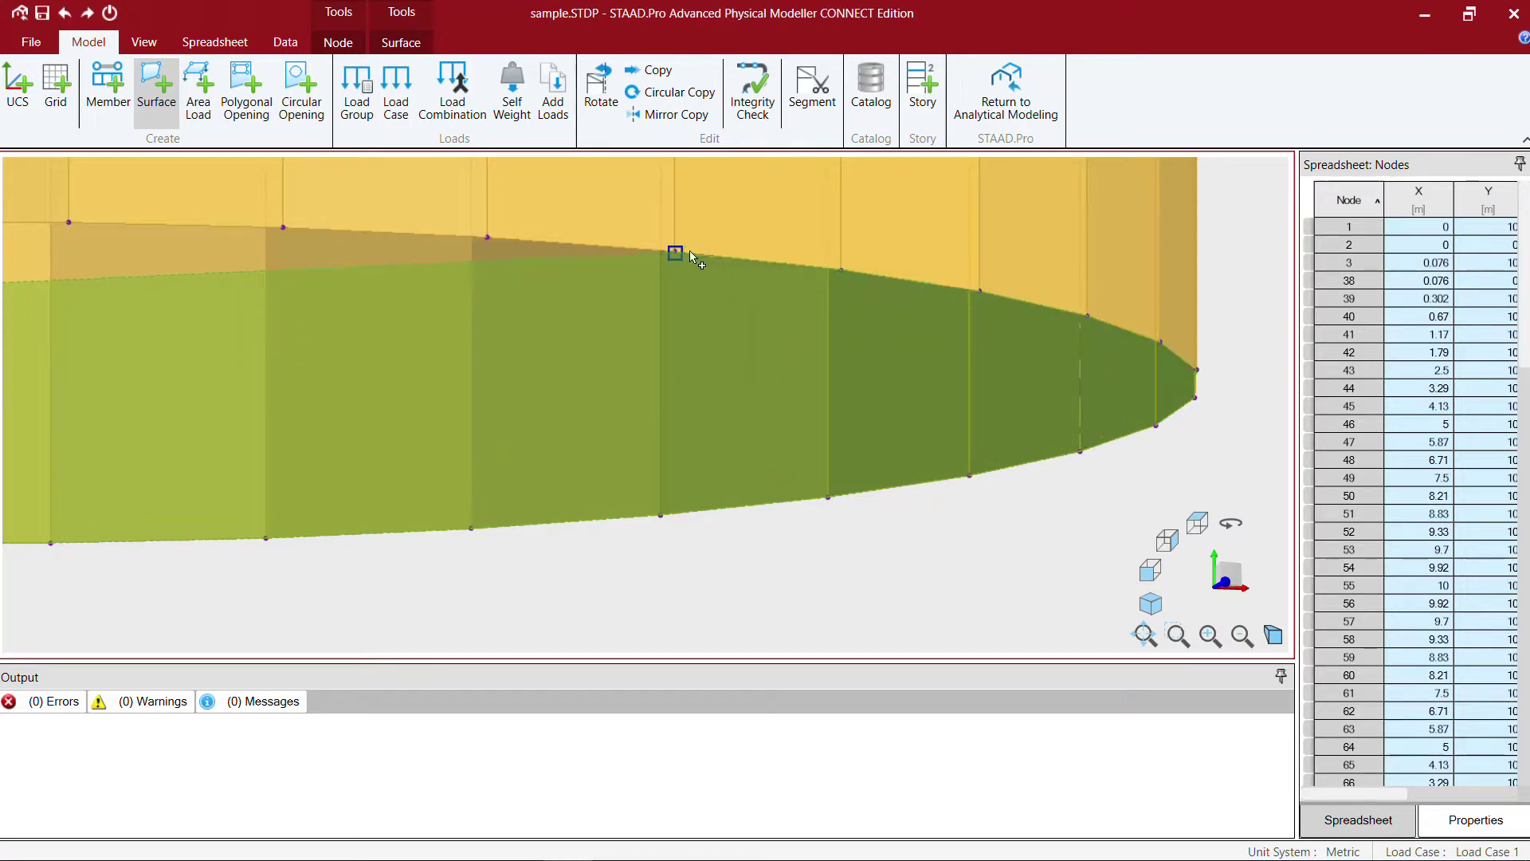
pyautogui.click(684, 253)
pyautogui.moveTo(478, 285); pyautogui.dragTo(497, 326, button='middle')
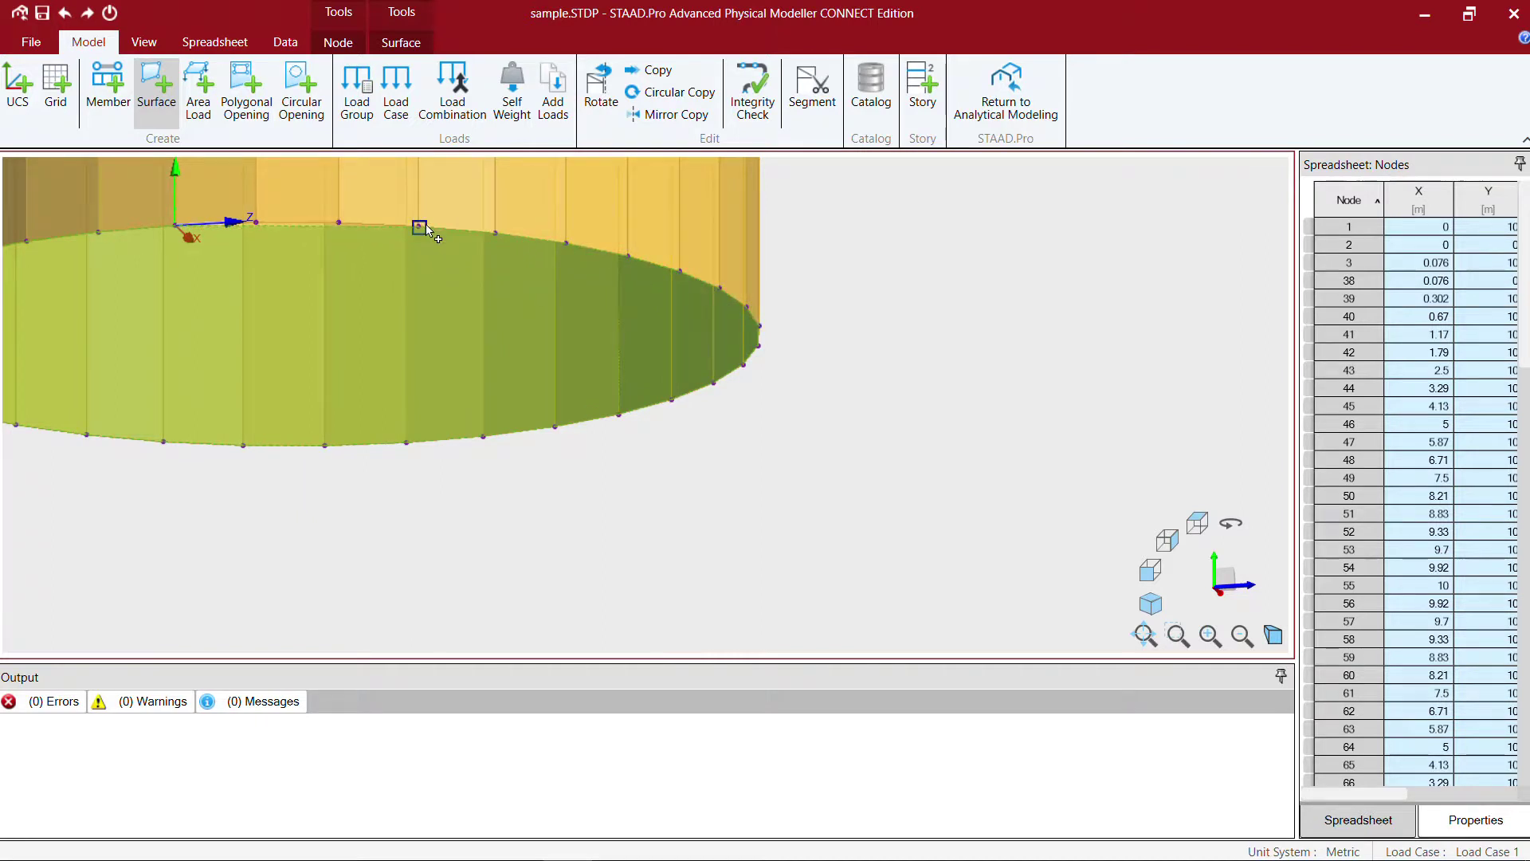
pyautogui.click(256, 222)
pyautogui.click(243, 436)
pyautogui.click(177, 228)
pyautogui.moveTo(788, 437); pyautogui.dragTo(1072, 506, button='middle')
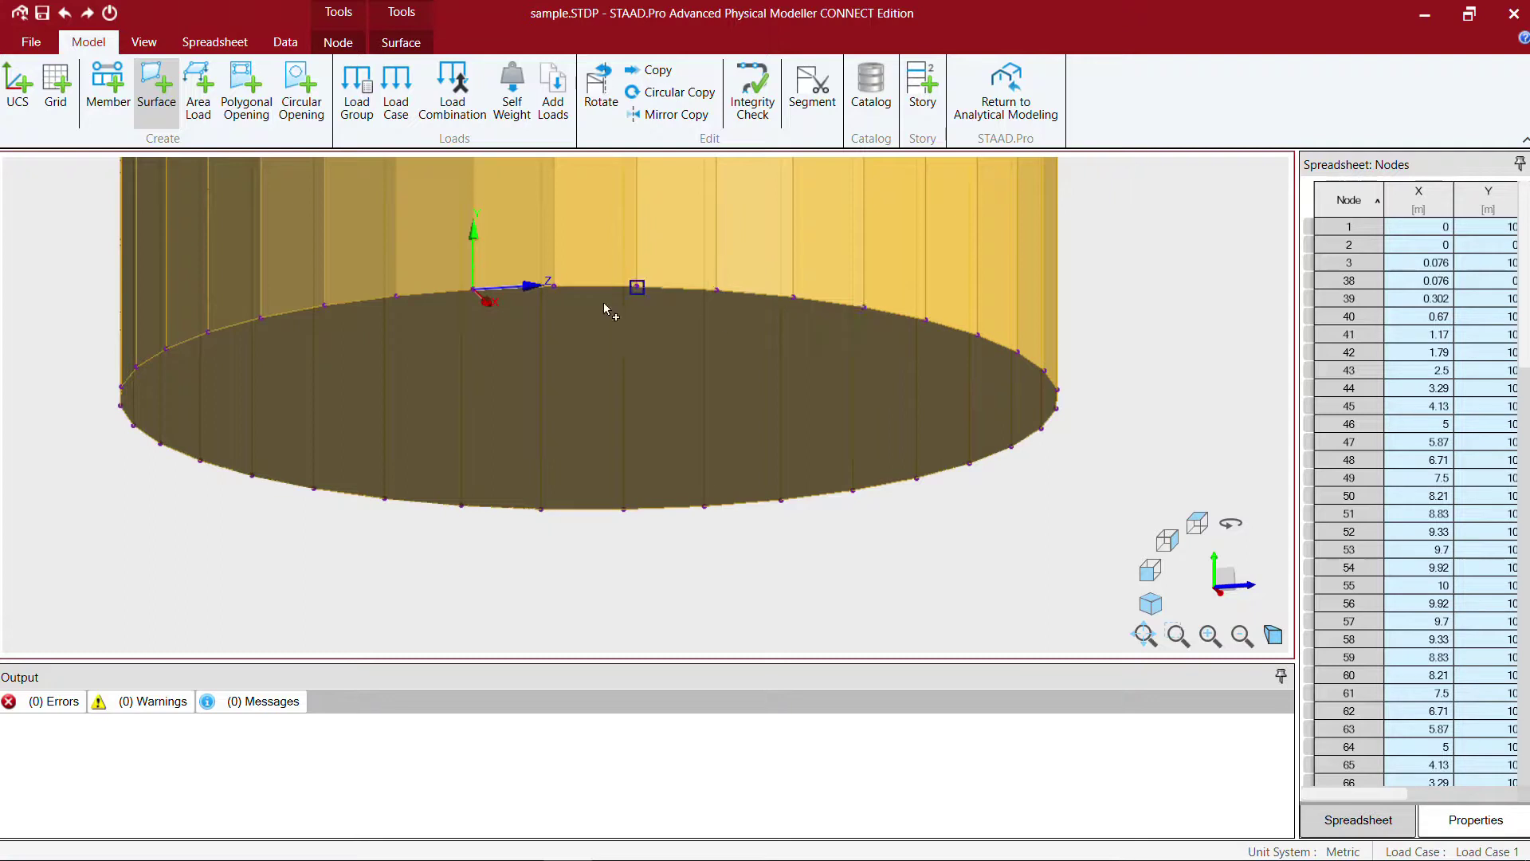
pyautogui.click(230, 46)
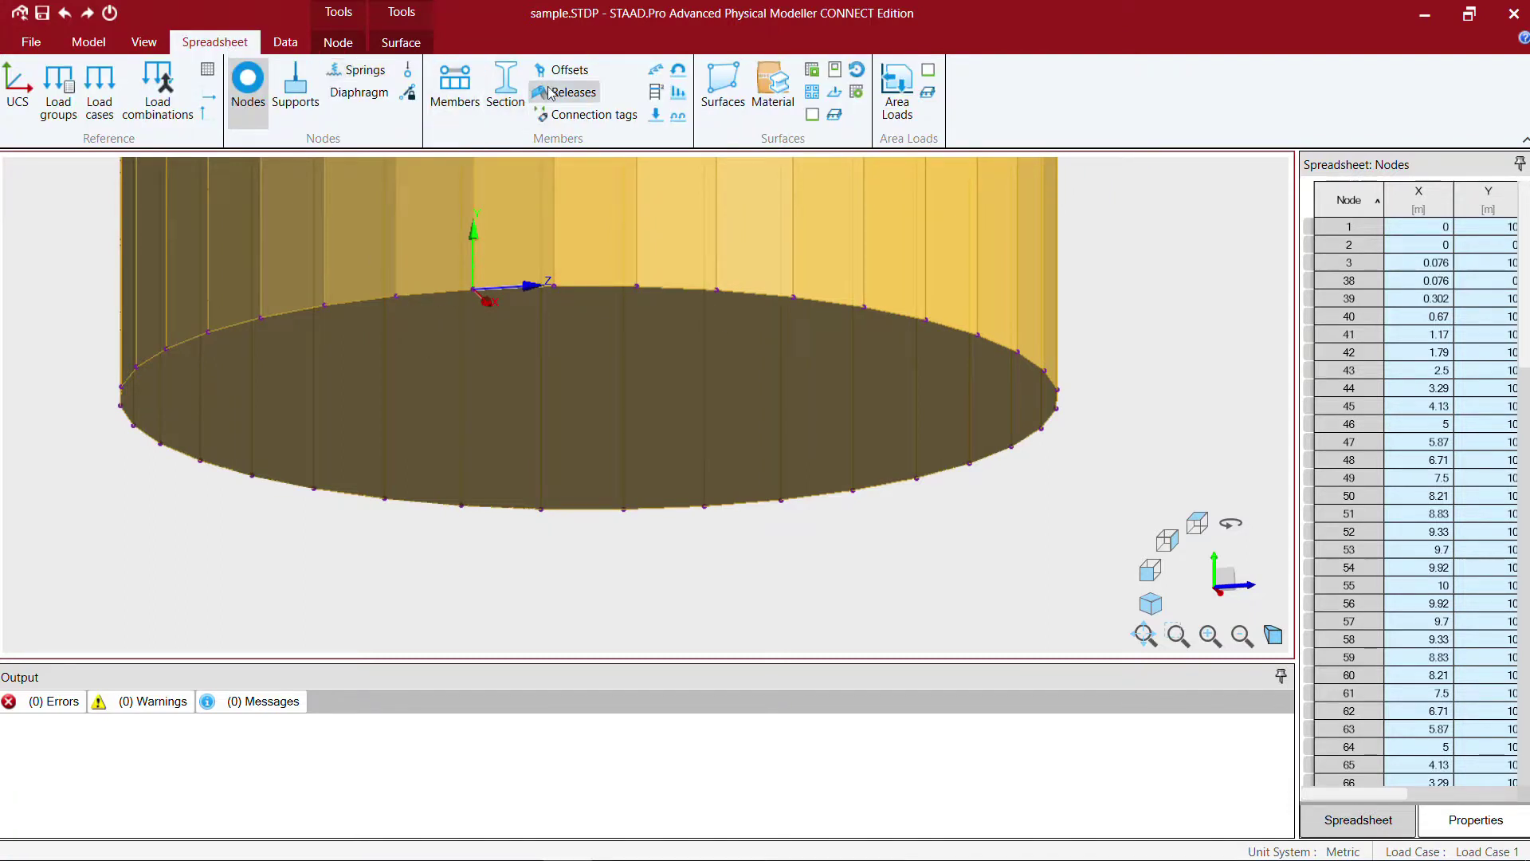
# Step: Open the Surfaces spreadsheet, select surface 37 and widen it to check its node numbers
pyautogui.click(723, 88)
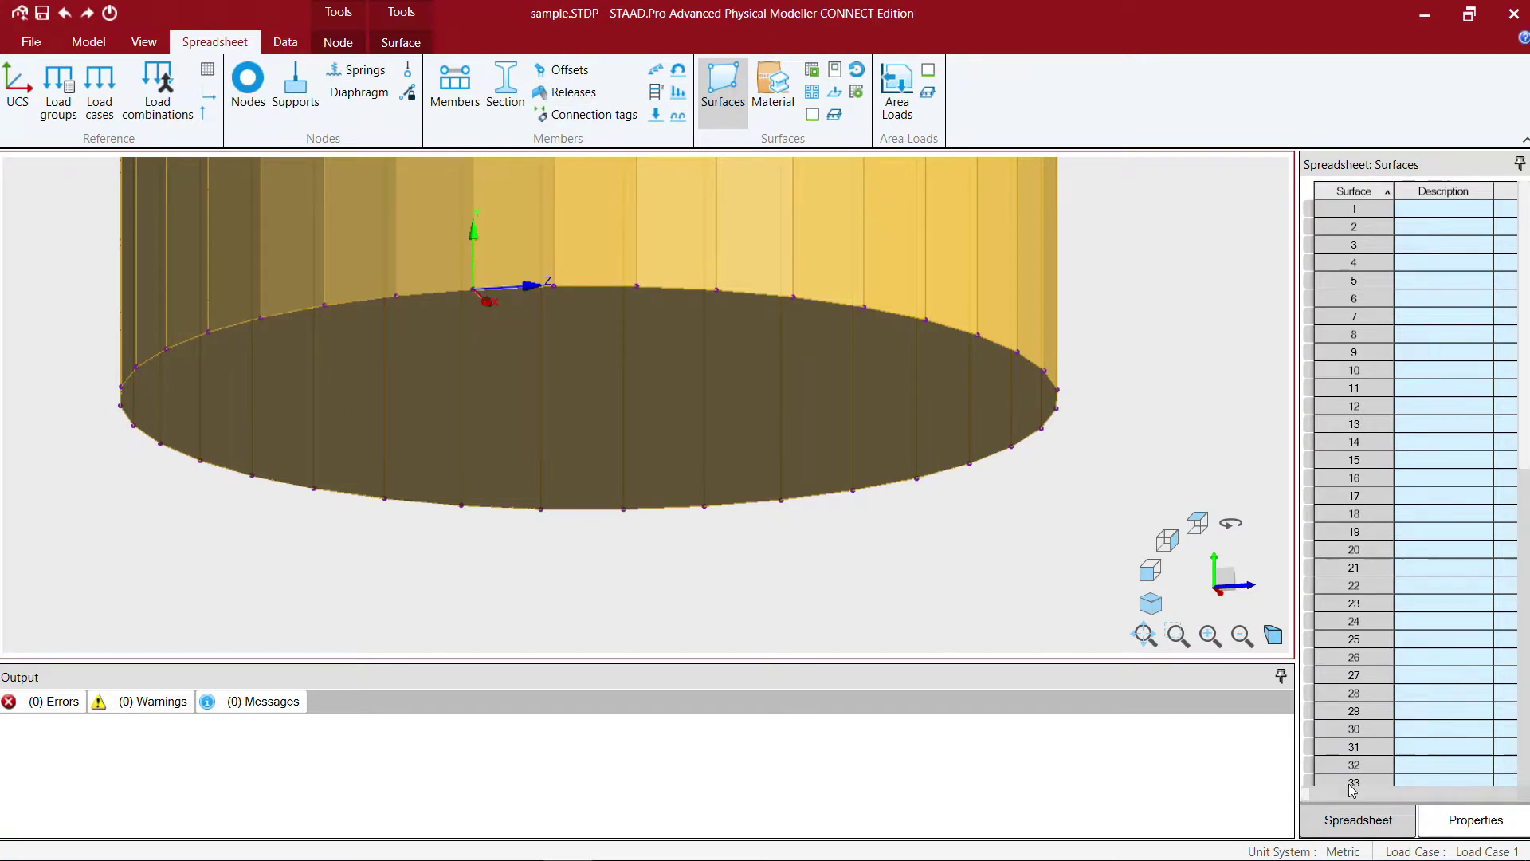
pyautogui.scroll(-4, 1379, 674)
pyautogui.click(1379, 674)
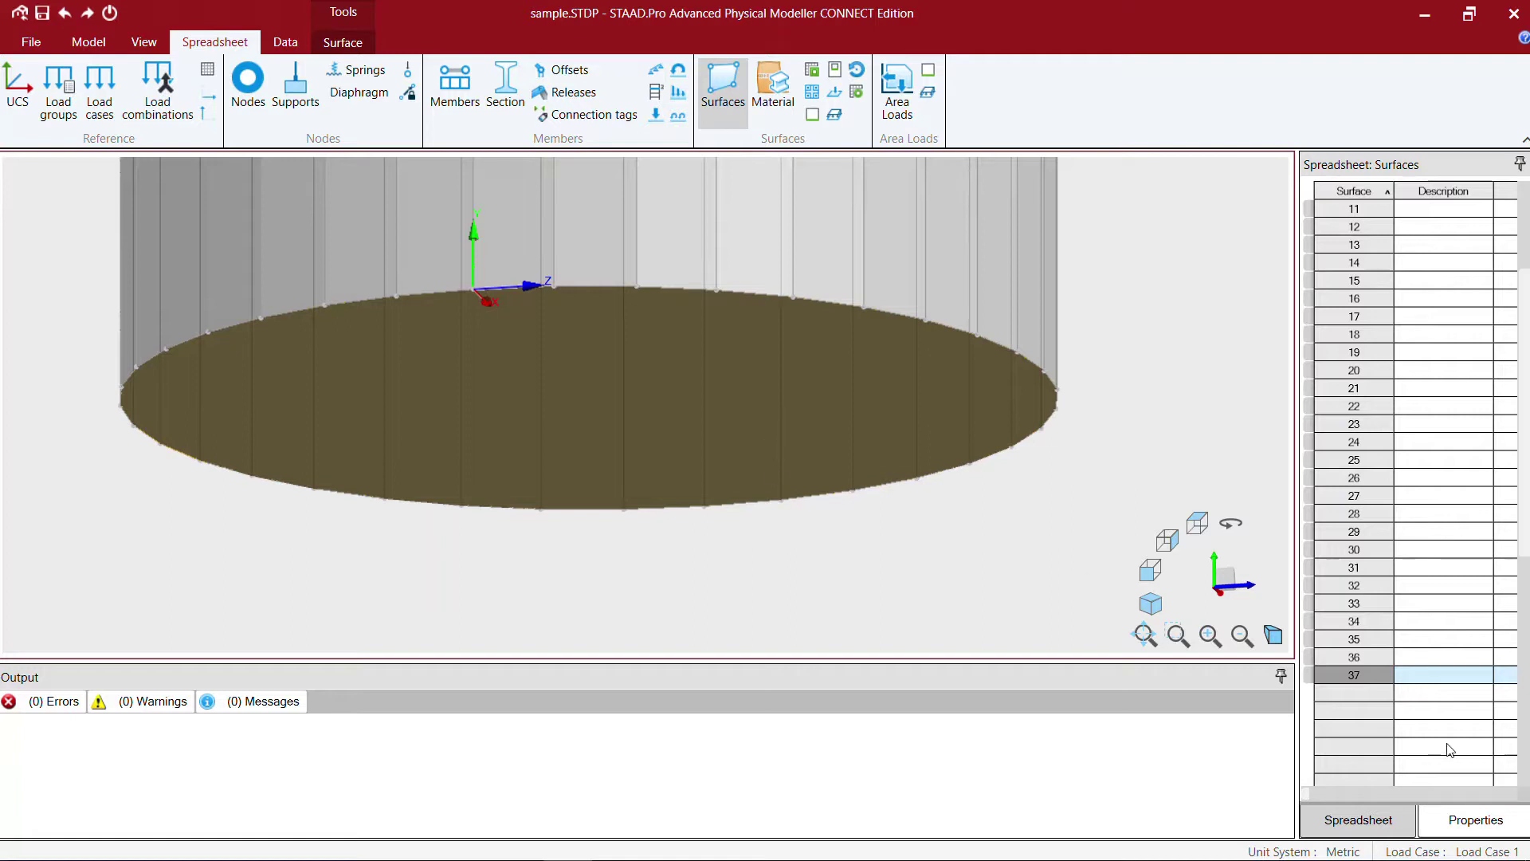
pyautogui.click(1381, 821)
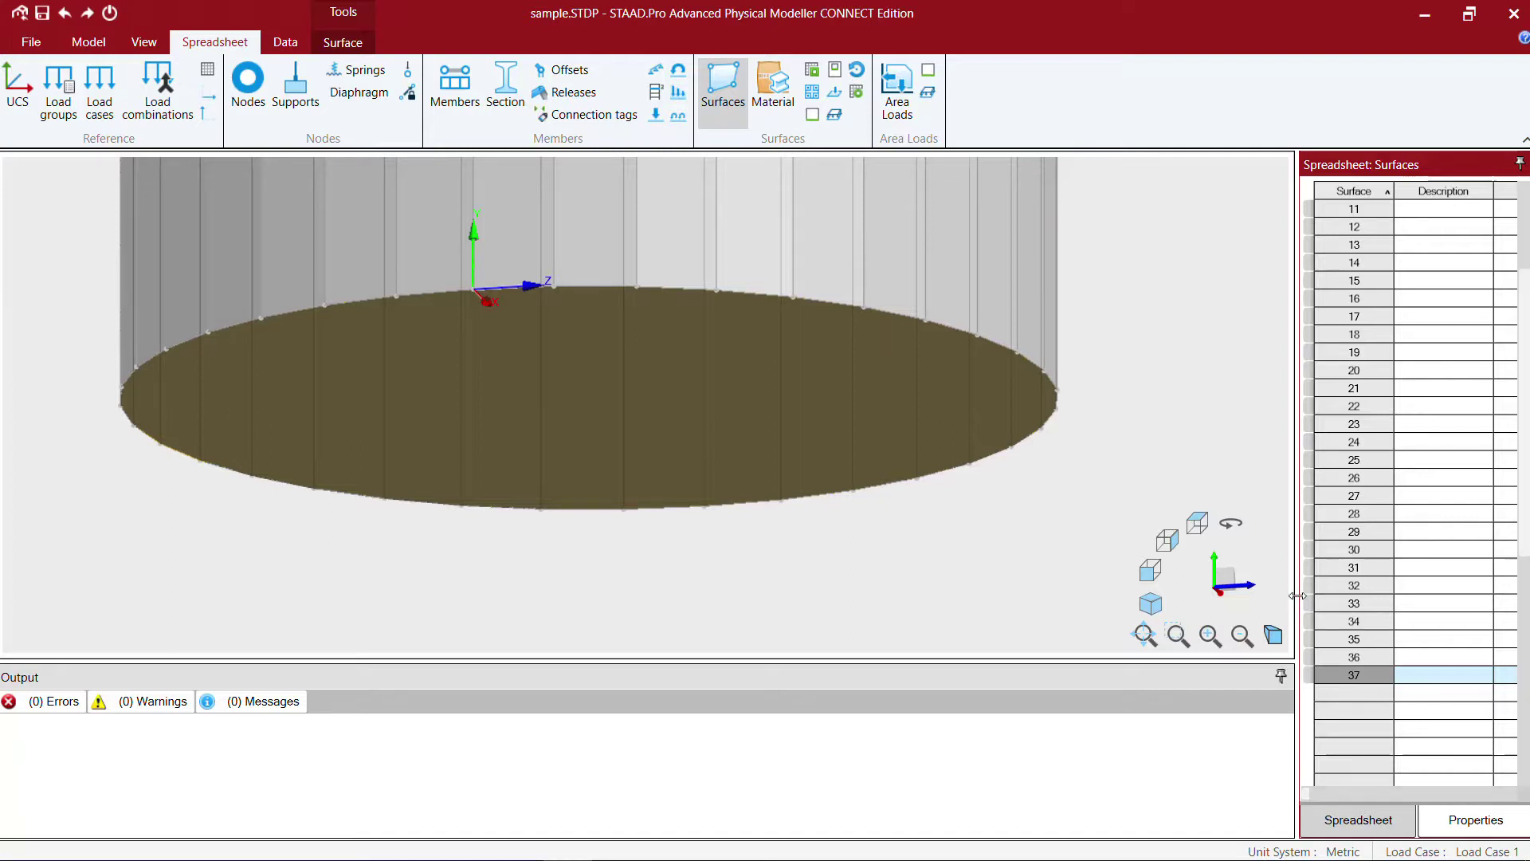
pyautogui.moveTo(1297, 595); pyautogui.dragTo(1236, 594)
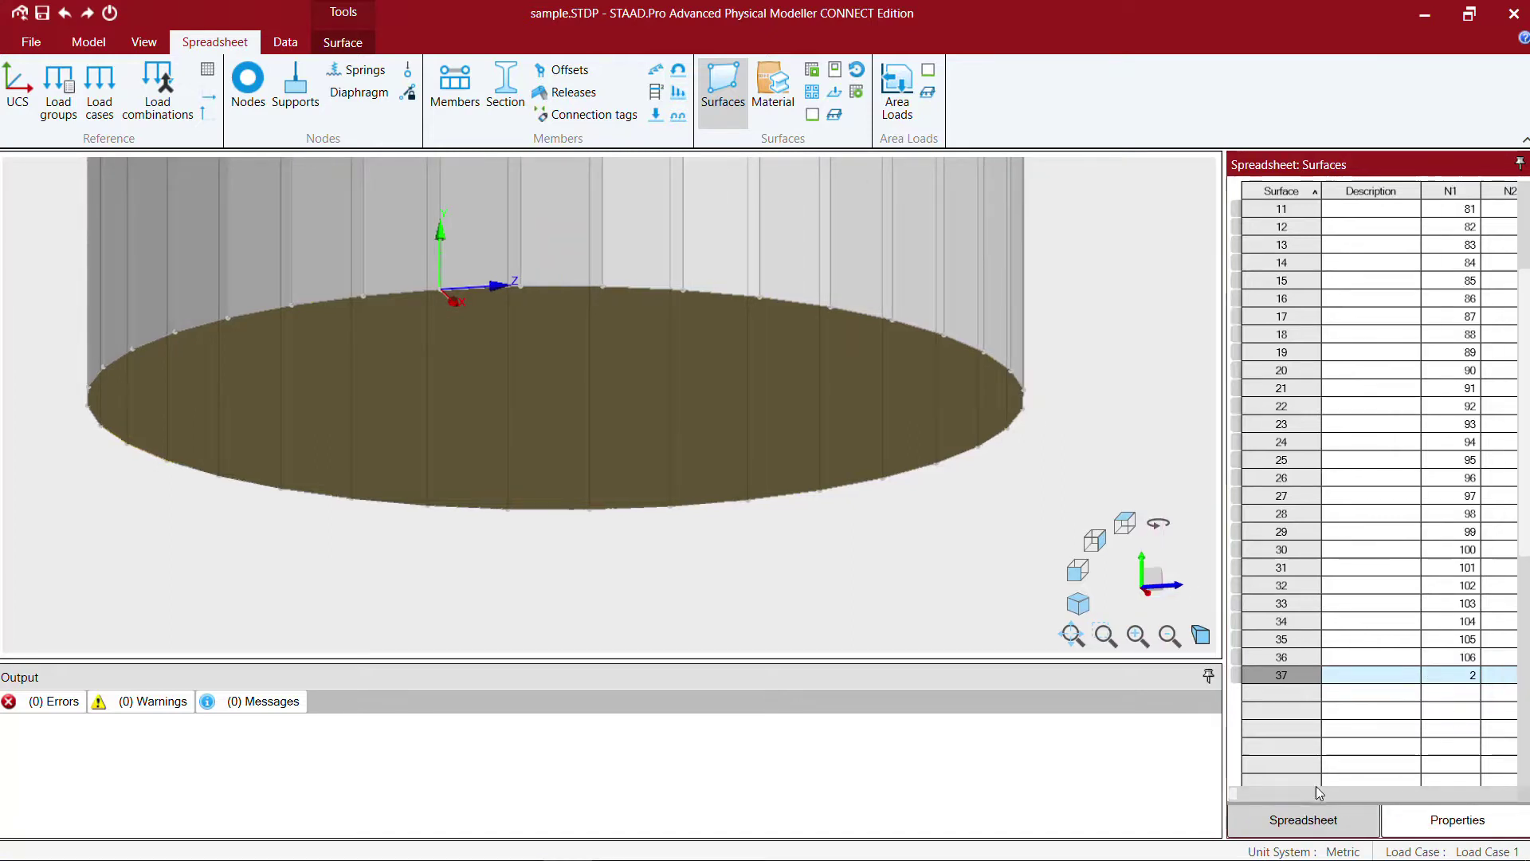
pyautogui.hscroll(5, 1317, 791)
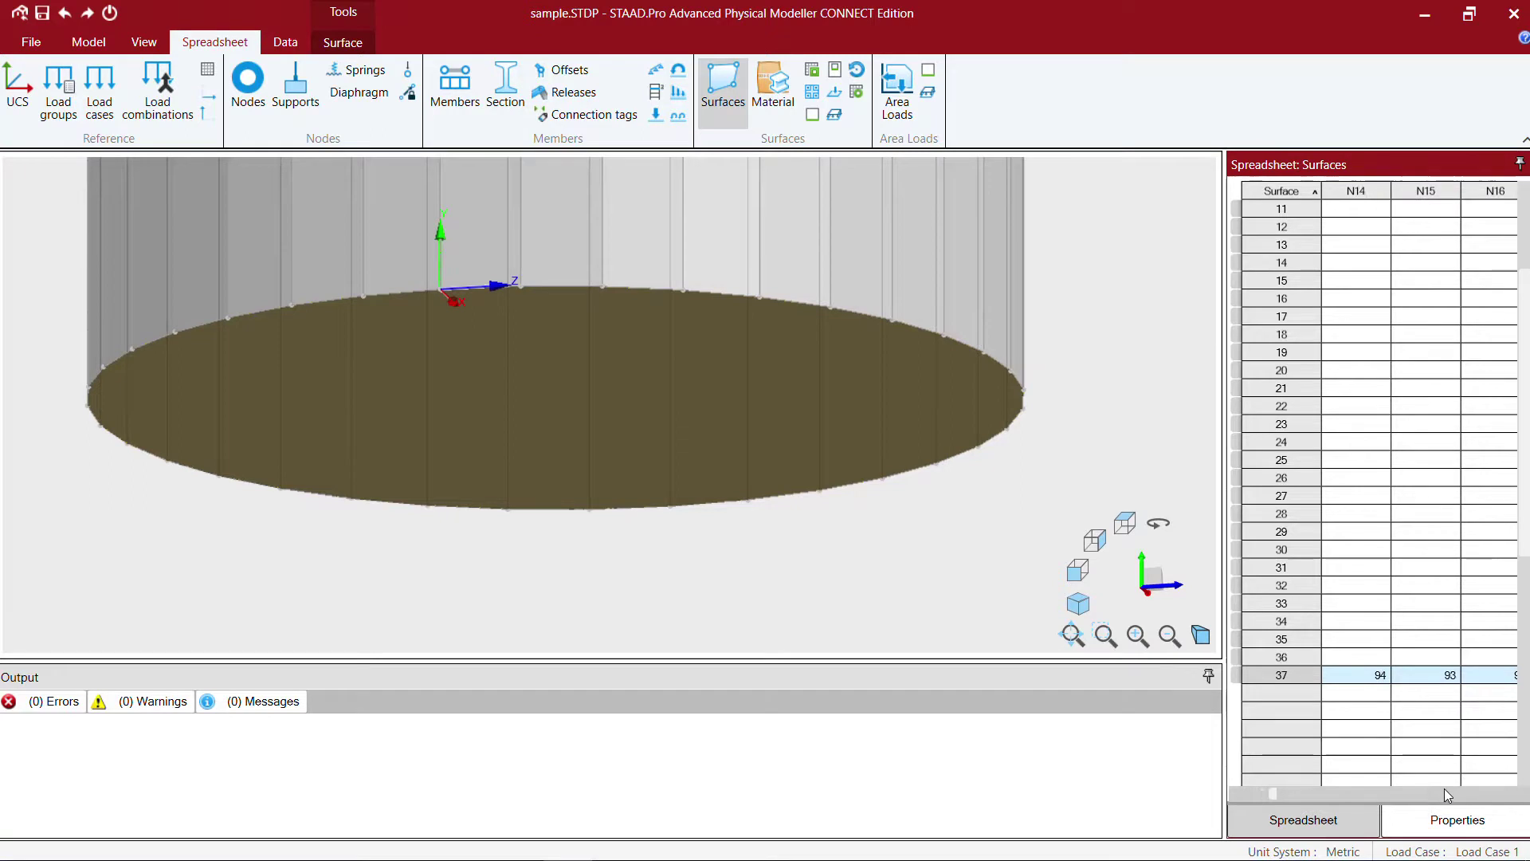
pyautogui.hscroll(2, 1444, 787)
pyautogui.doubleClick(1442, 675)
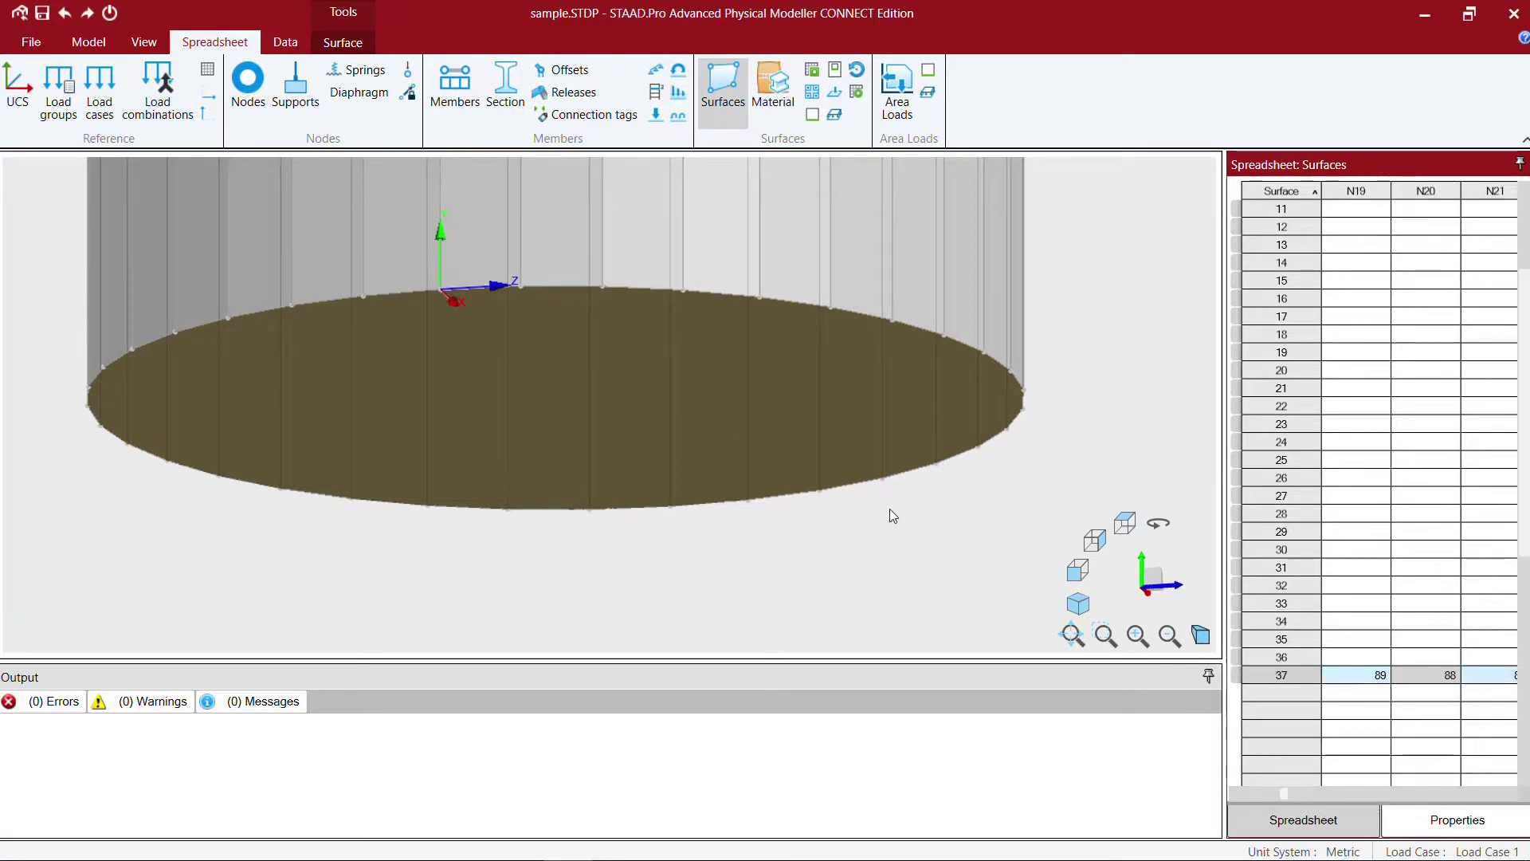
pyautogui.scroll(-5, 890, 509)
# Step: Collapse the Output pane and orbit the cylinder to view the base slab from below
pyautogui.moveTo(1046, 444); pyautogui.dragTo(954, 494, button='middle')
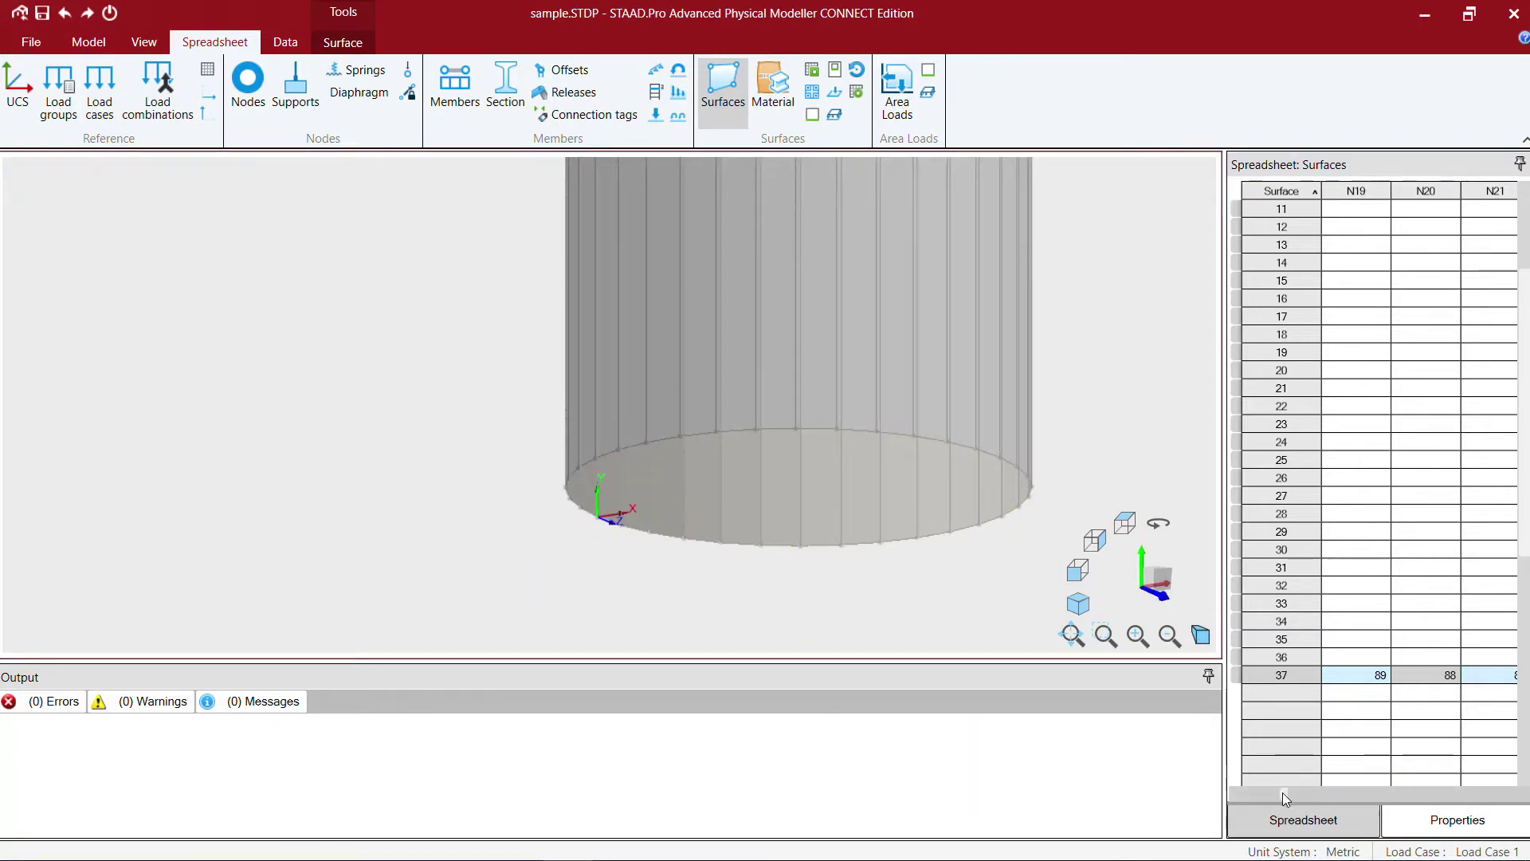
pyautogui.moveTo(1283, 792); pyautogui.dragTo(1201, 797)
pyautogui.moveTo(985, 395); pyautogui.dragTo(896, 482, button='middle')
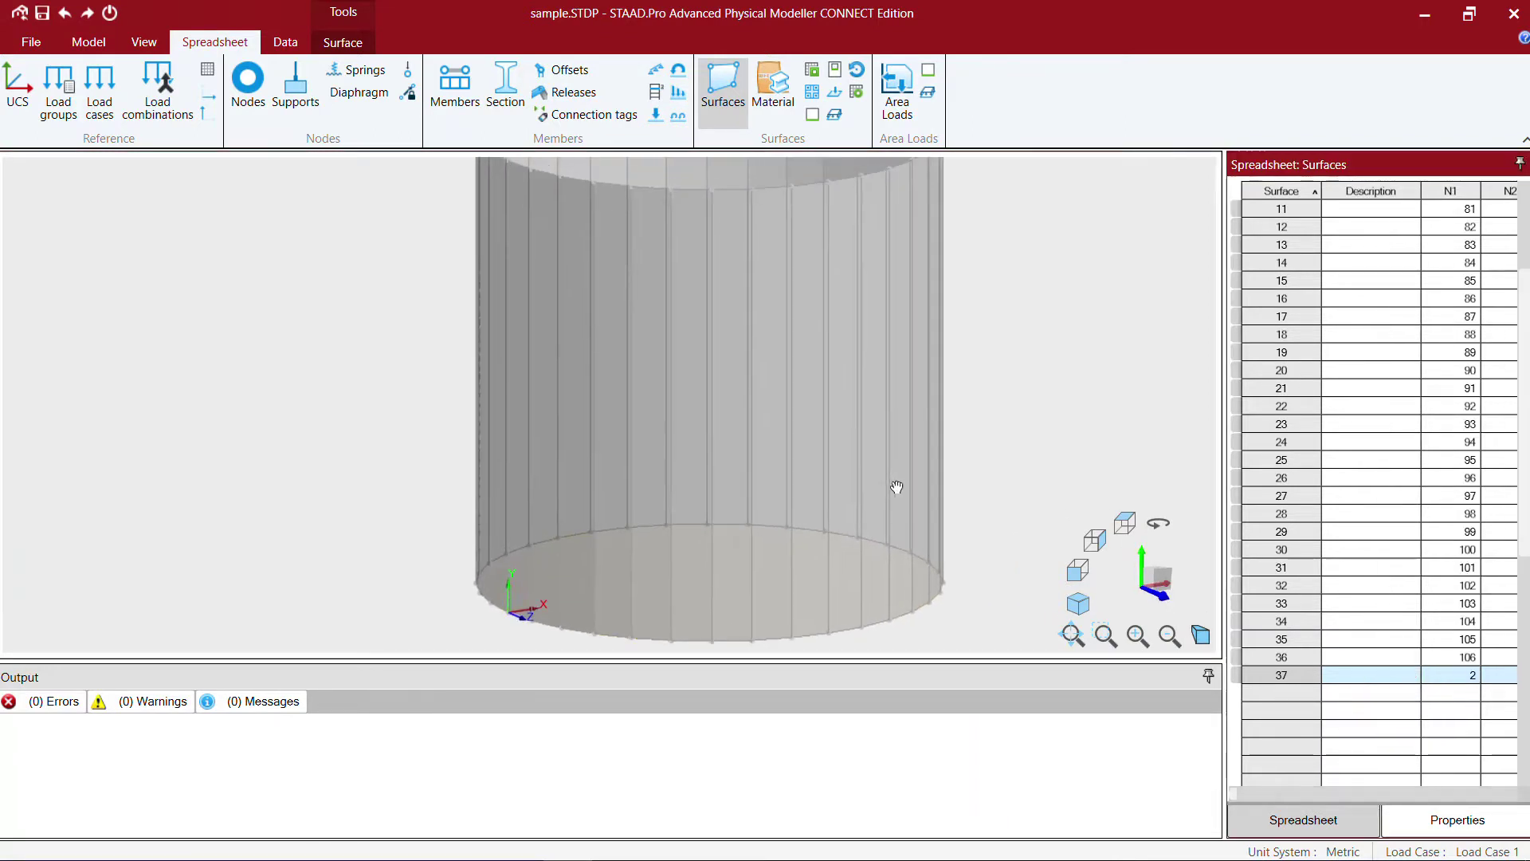
pyautogui.scroll(-2, 896, 410)
pyautogui.click(1208, 677)
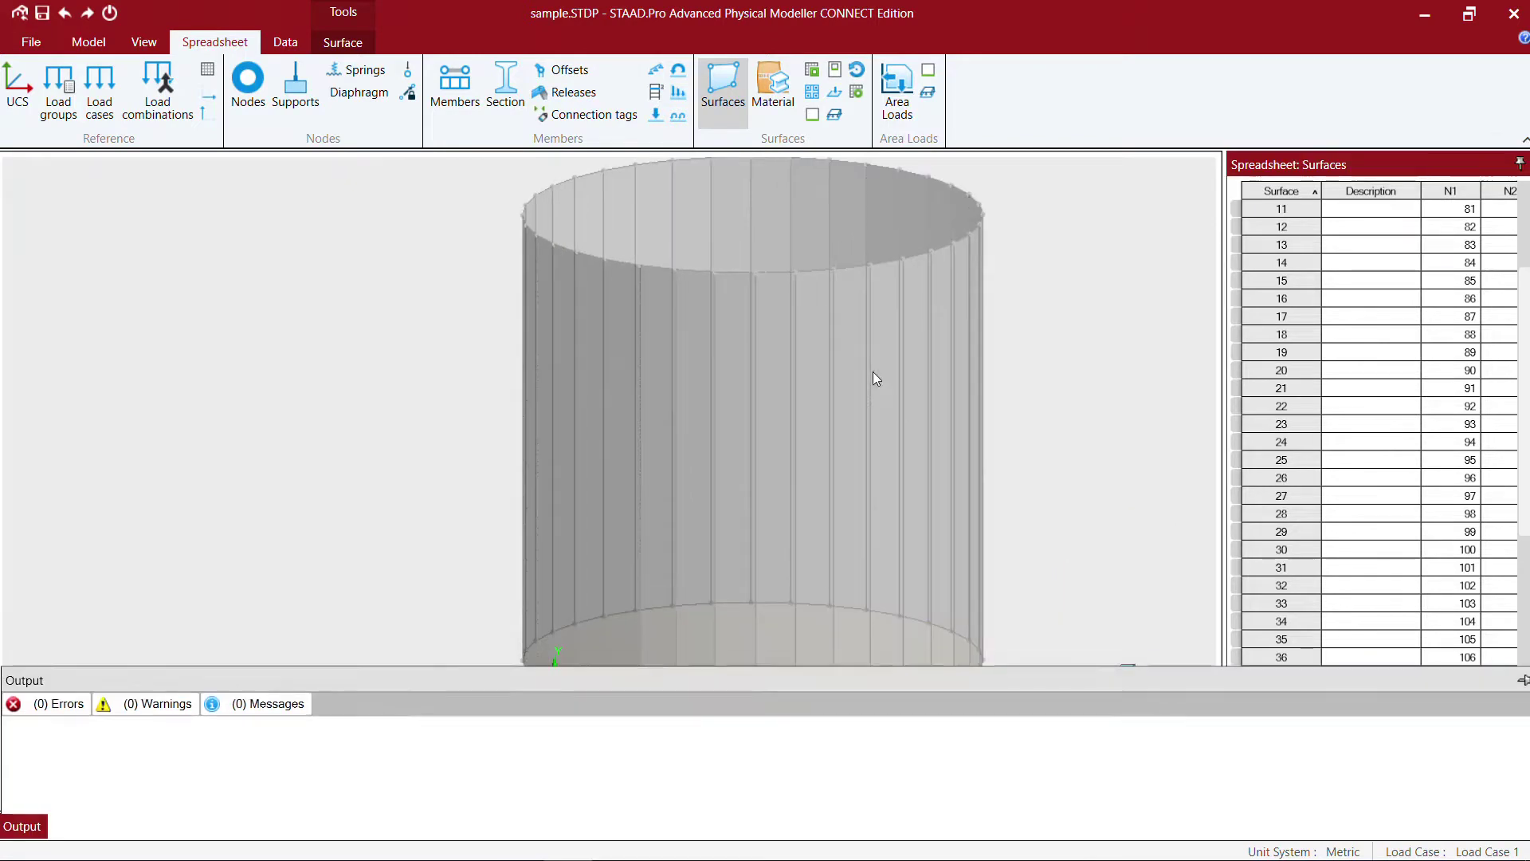
pyautogui.moveTo(844, 528)
pyautogui.keyDown('shift'); pyautogui.mouseDown(button='middle')
pyautogui.moveTo(882, 590)
pyautogui.moveTo(888, 475)
pyautogui.moveTo(789, 625)
pyautogui.moveTo(919, 611)
pyautogui.moveTo(903, 613)
pyautogui.mouseUp(button='middle'); pyautogui.keyUp('shift')
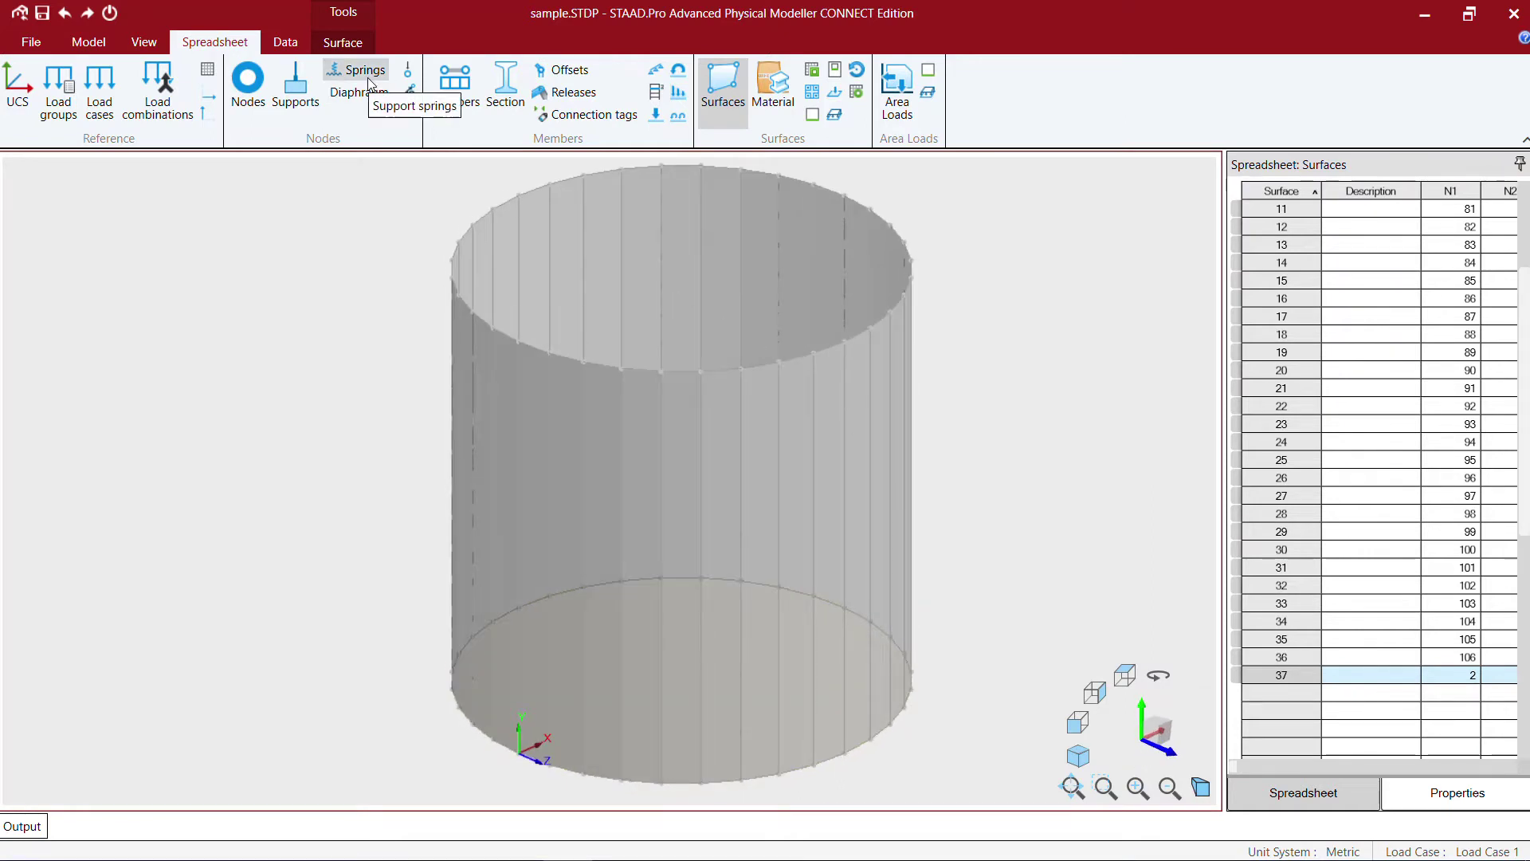
pyautogui.click(103, 43)
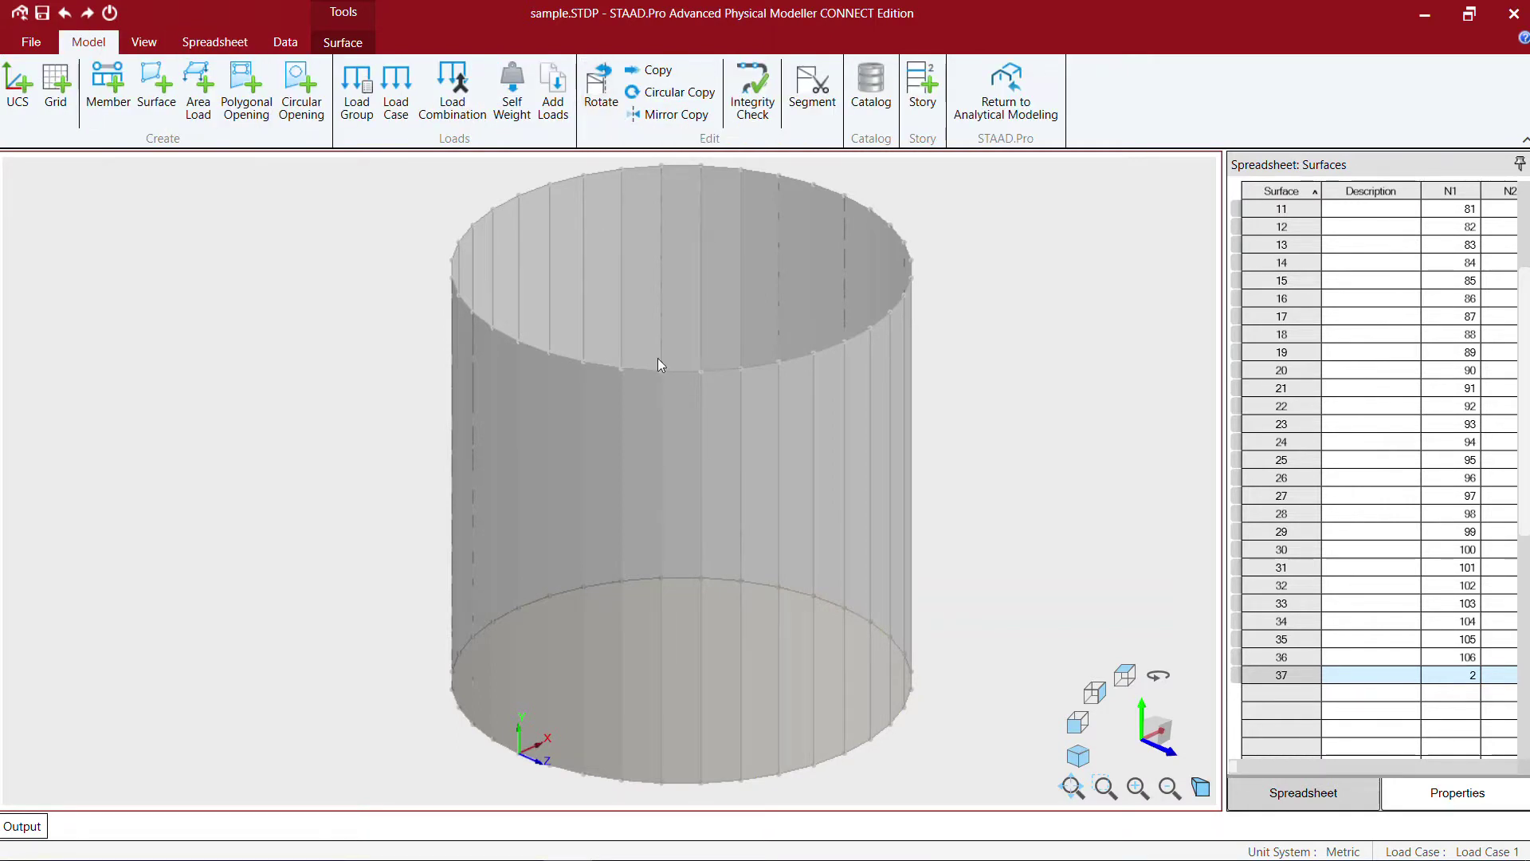
# Step: Select the base slab at the bottom of the tank
pyautogui.click(791, 707)
pyautogui.click(1034, 668)
pyautogui.moveTo(1034, 668); pyautogui.dragTo(967, 536, button='middle')
pyautogui.click(645, 697)
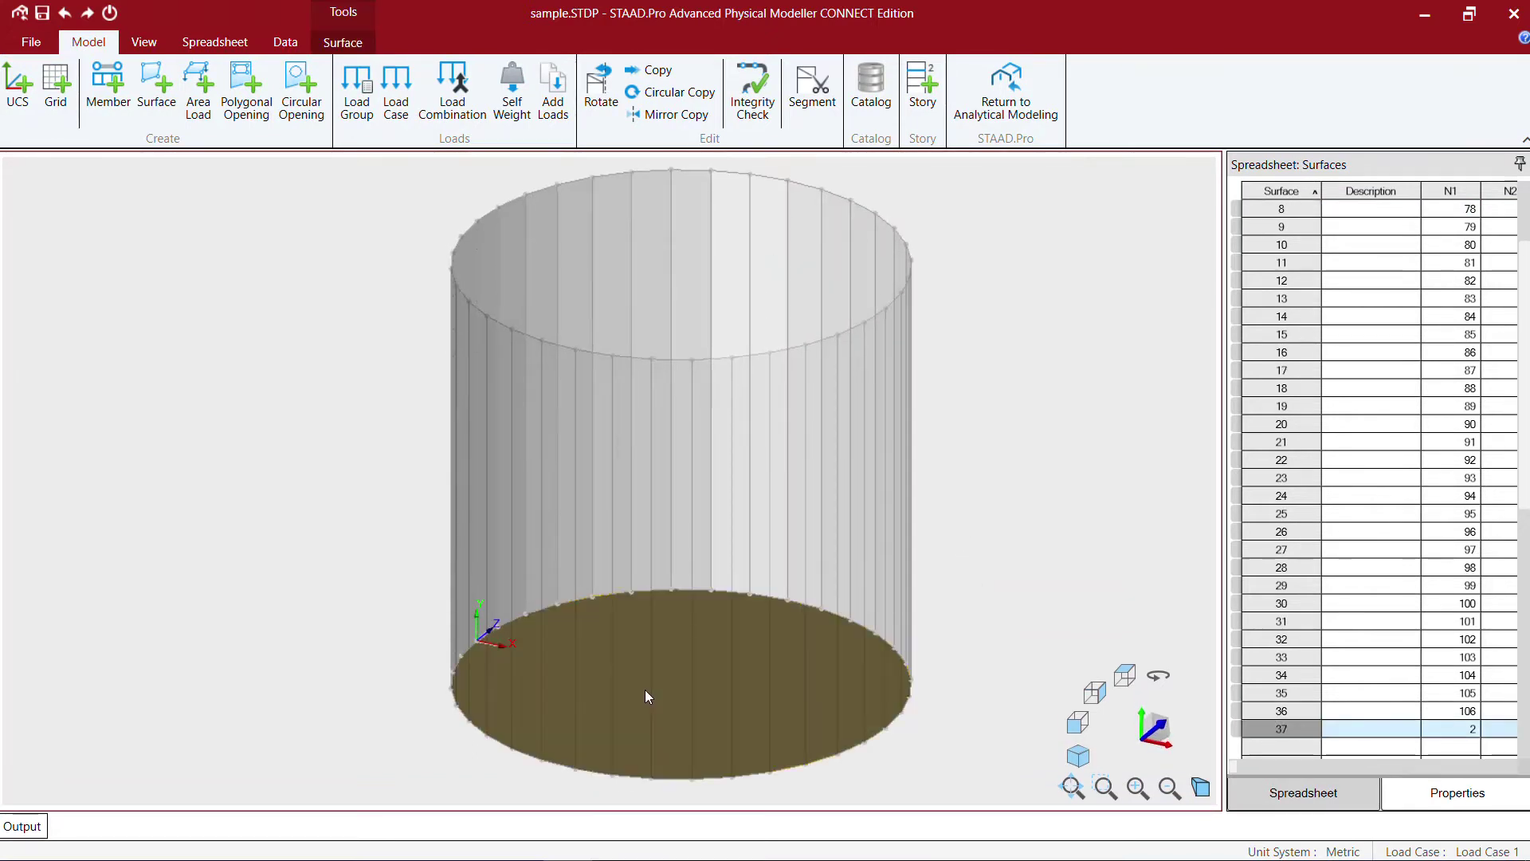
# Step: Give the base slab Y-direction mat foundation springs, subgrade modulus 20000 kN/m2/m, compression only
pyautogui.click(338, 42)
pyautogui.click(620, 87)
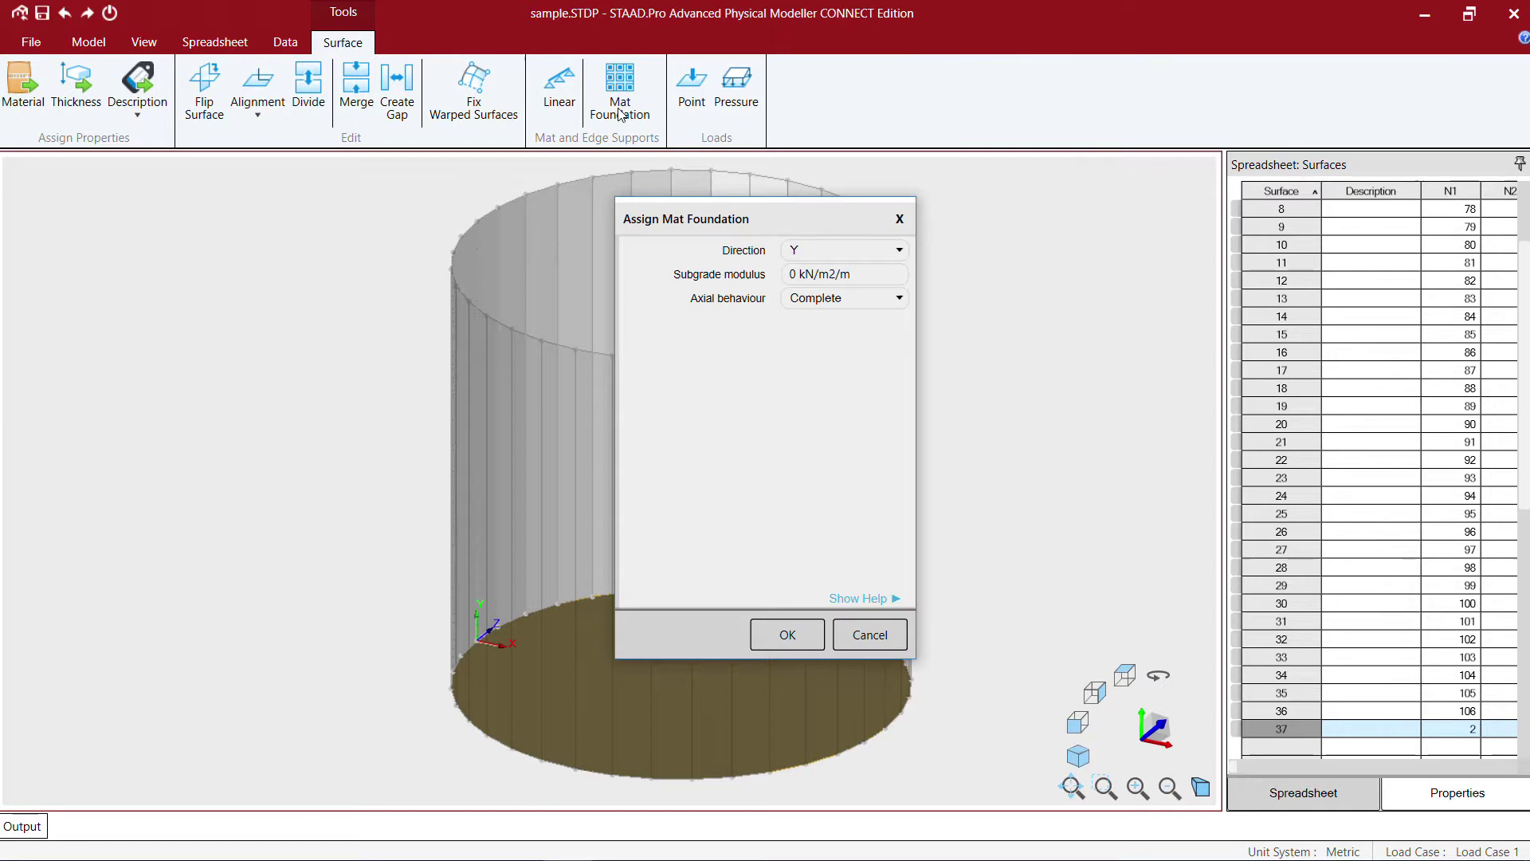
pyautogui.click(843, 250)
pyautogui.click(843, 250)
pyautogui.click(844, 274)
pyautogui.write('200')
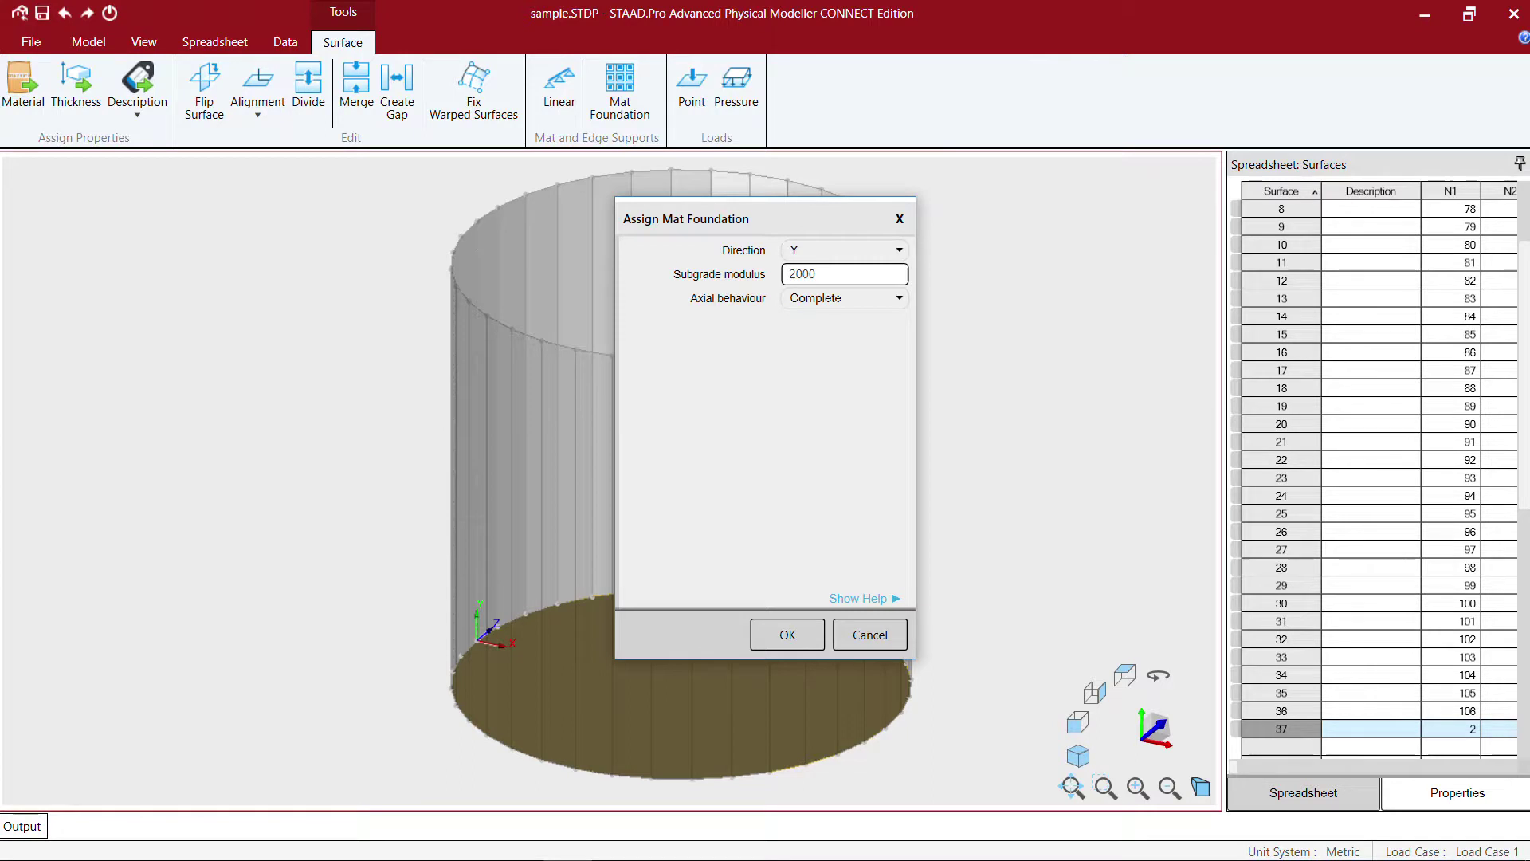
pyautogui.write('0')
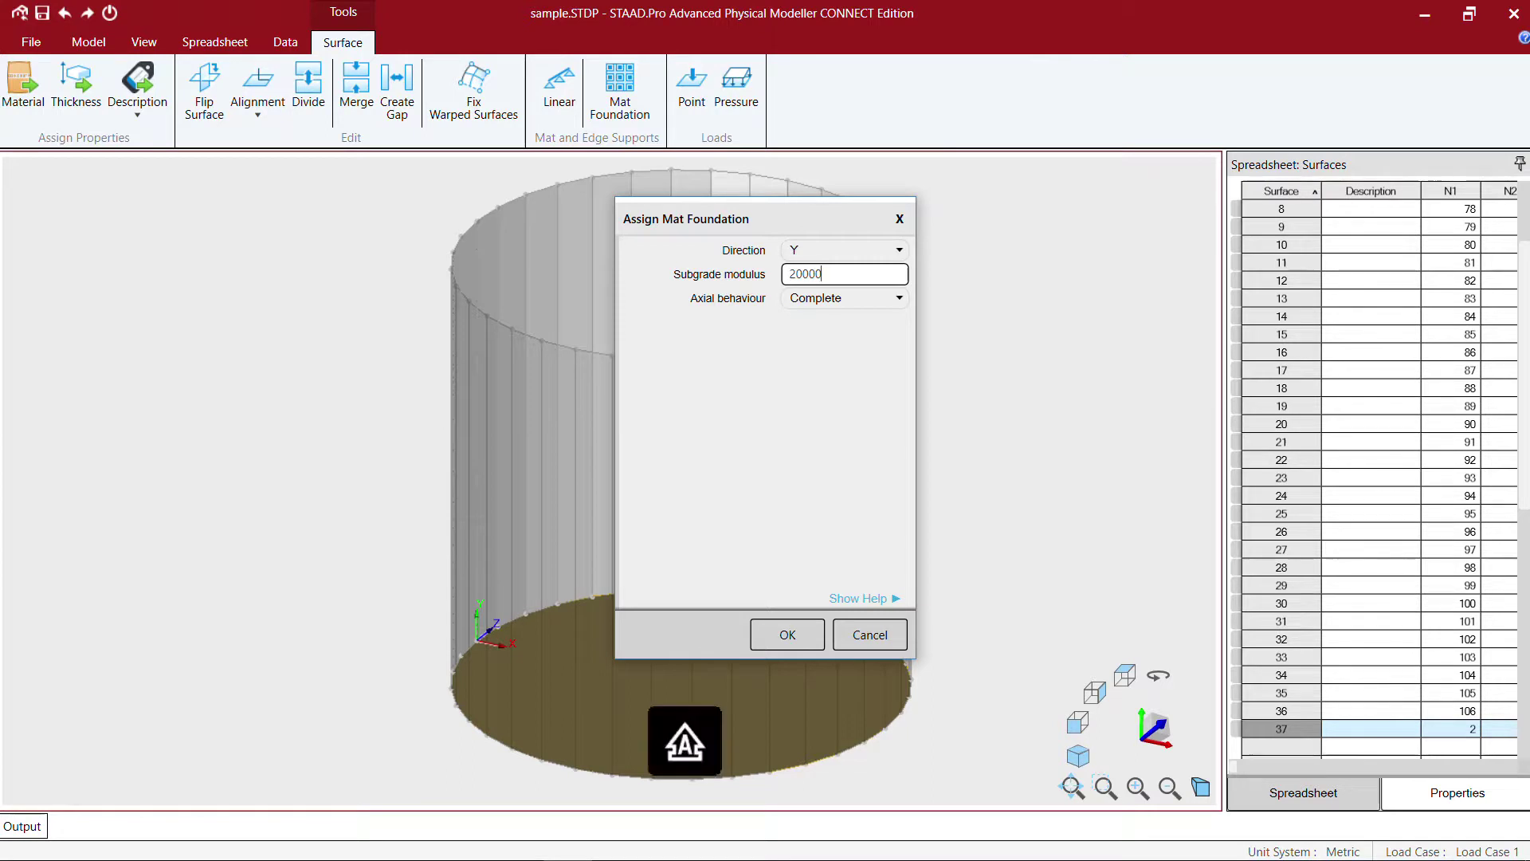
pyautogui.click(879, 299)
pyautogui.click(849, 351)
pyautogui.click(791, 633)
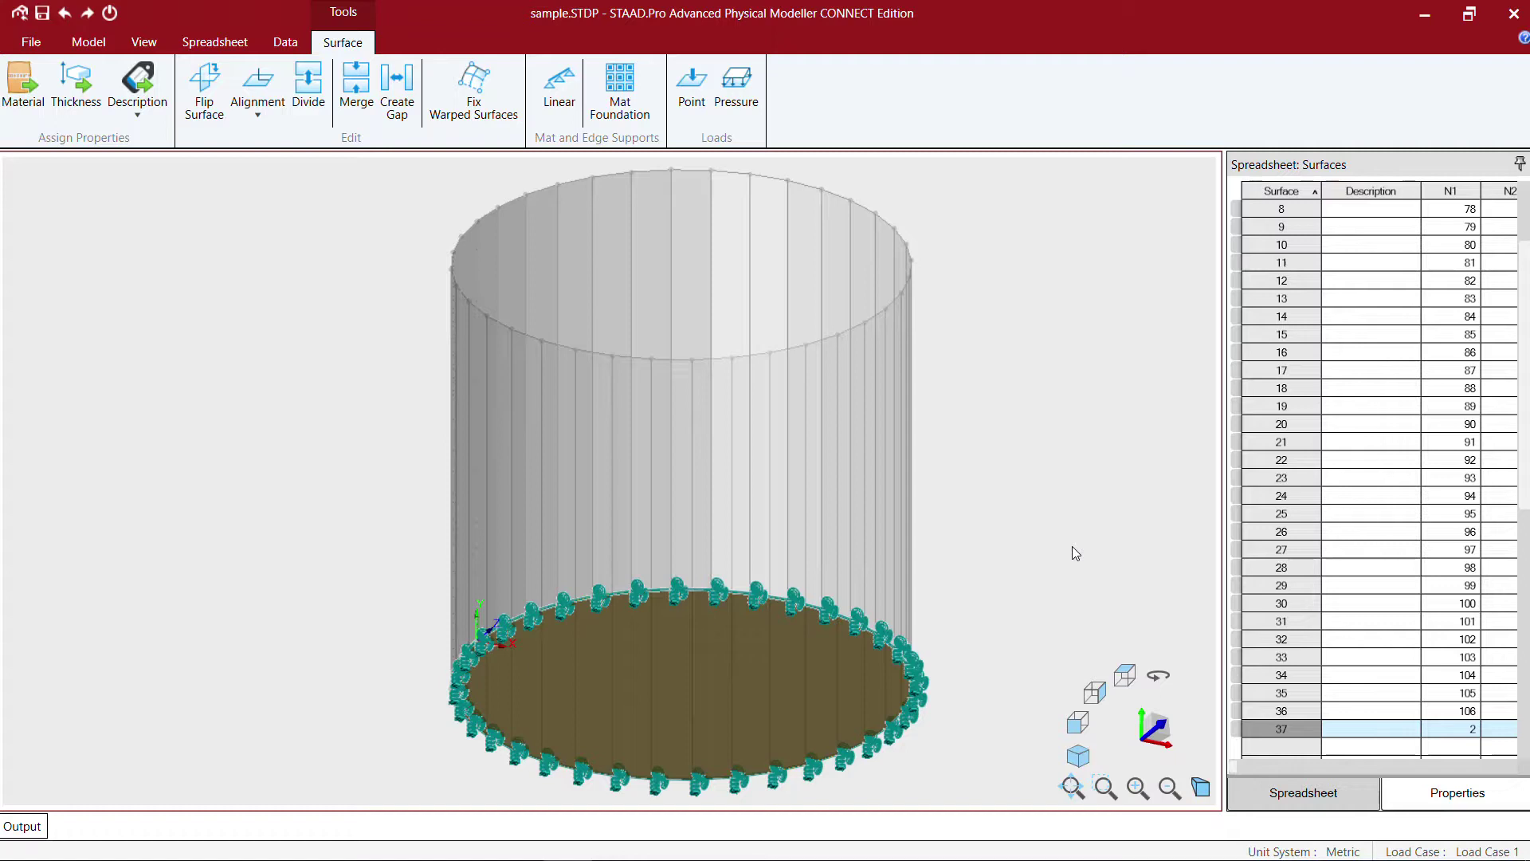
pyautogui.click(386, 259)
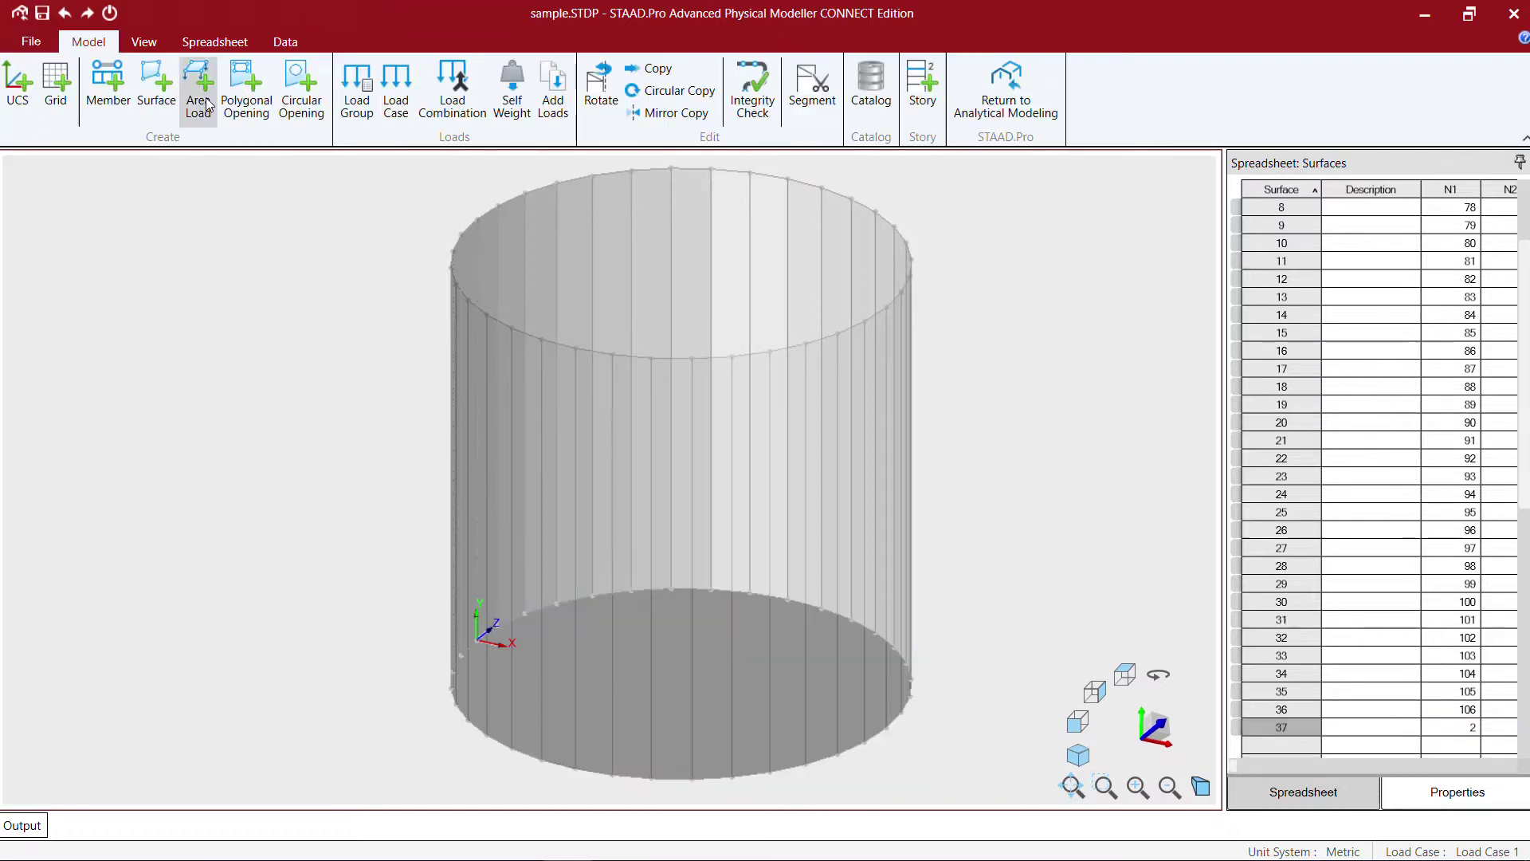
# Step: Display the generated analysis model and orbit to look down into the tank
pyautogui.click(145, 41)
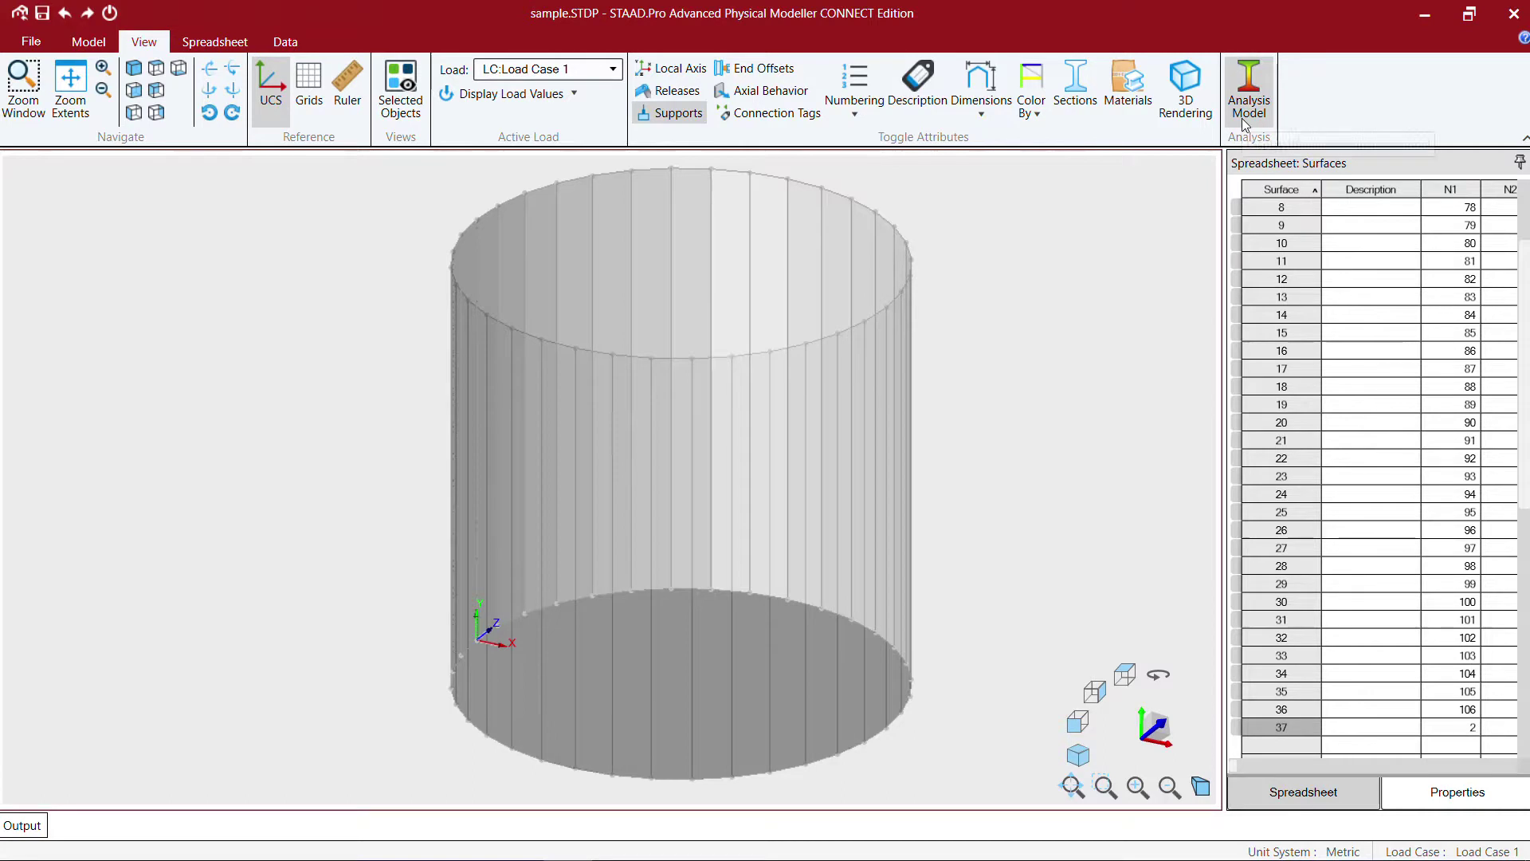
pyautogui.click(1248, 86)
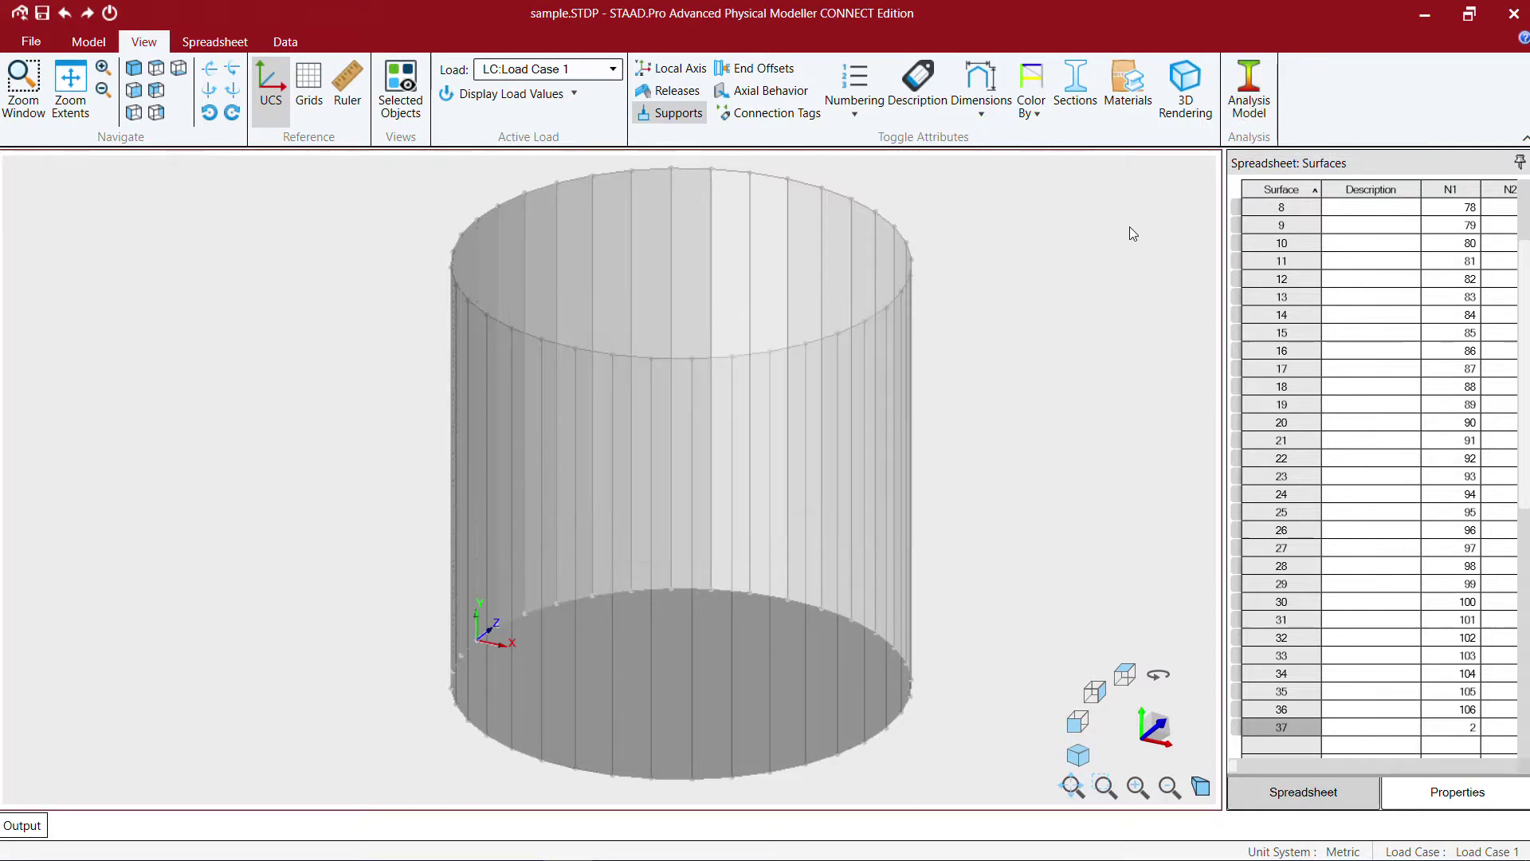
pyautogui.moveTo(933, 411); pyautogui.dragTo(892, 461, button='middle')
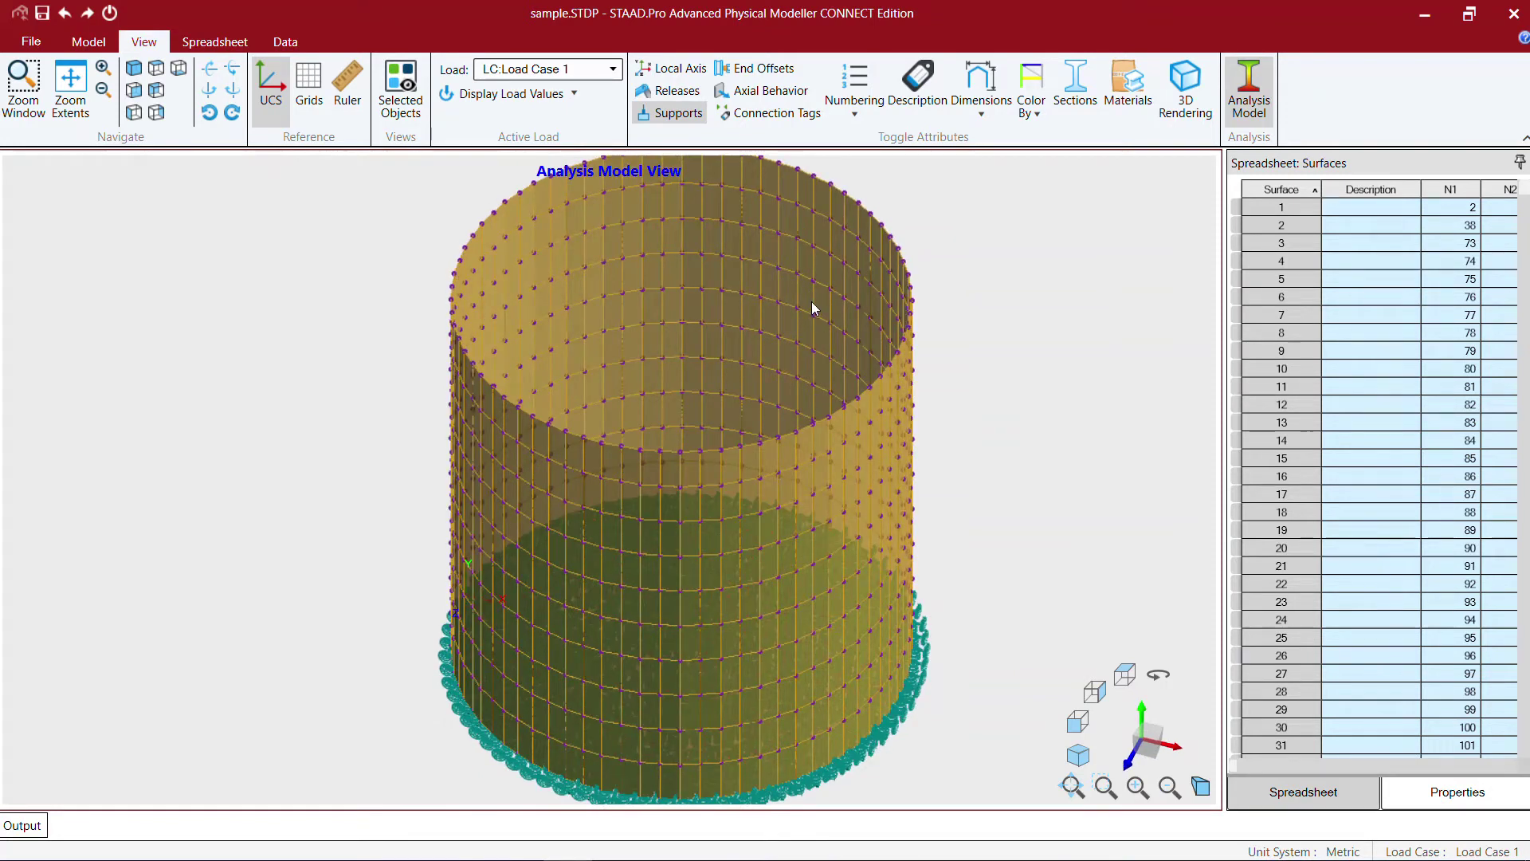
# Step: Review the analysis model mesh options without changes, then return to the physical model view
pyautogui.click(31, 42)
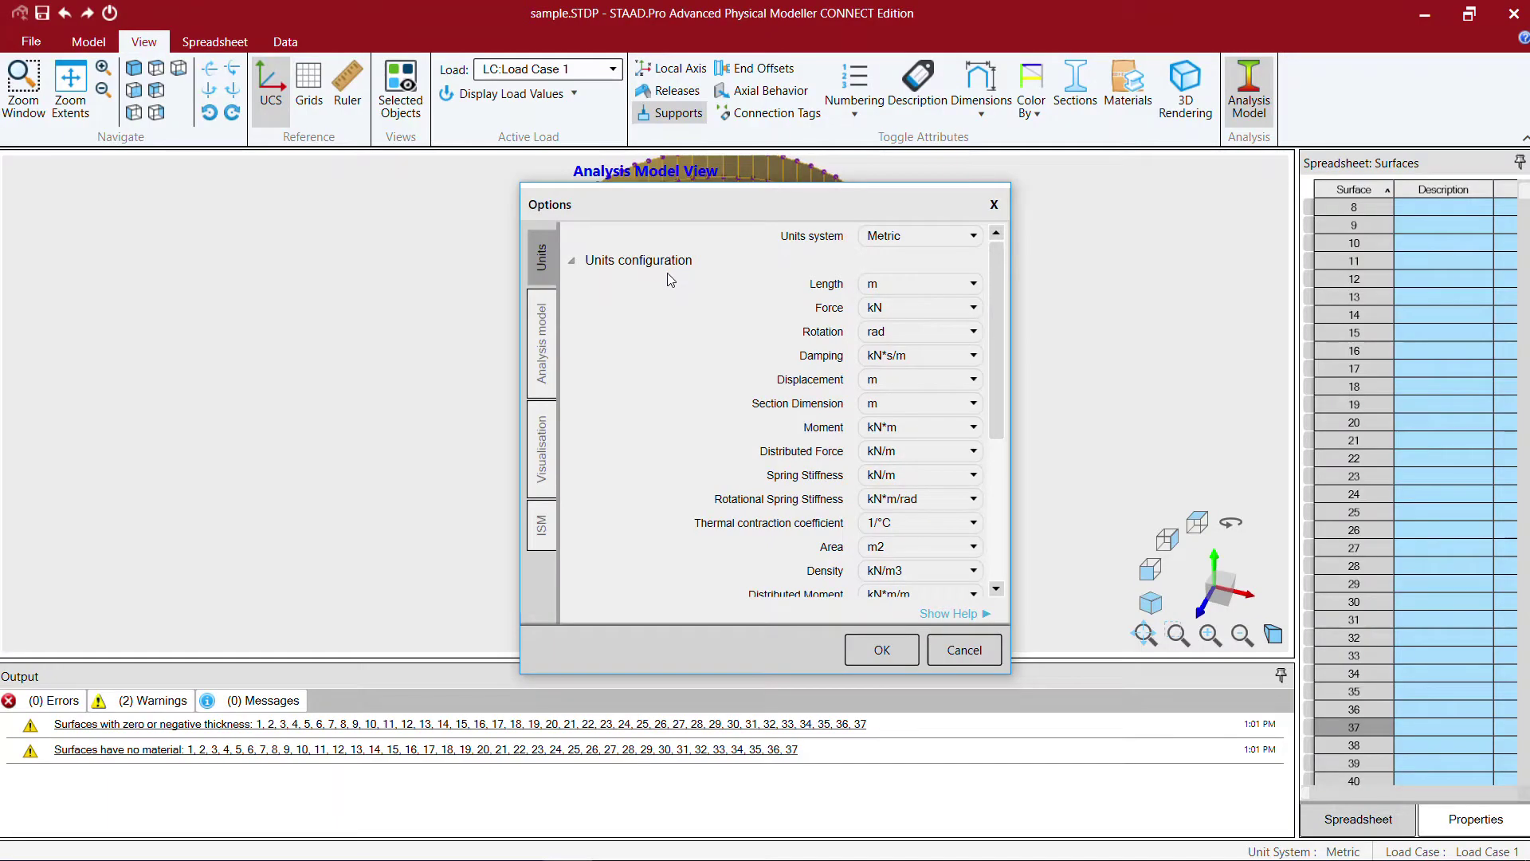
pyautogui.click(542, 523)
pyautogui.click(542, 343)
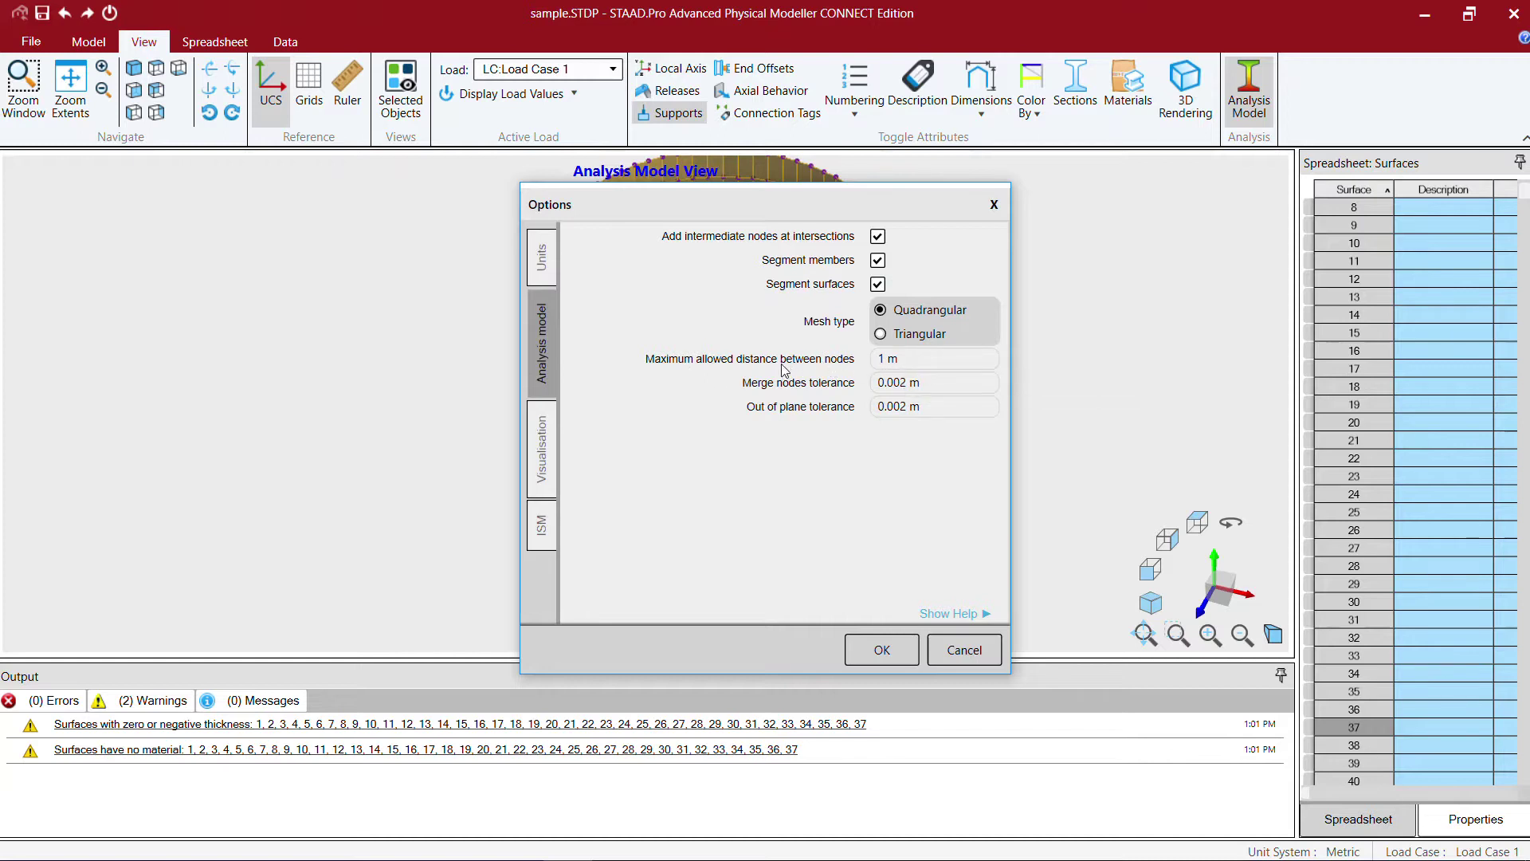
pyautogui.click(962, 647)
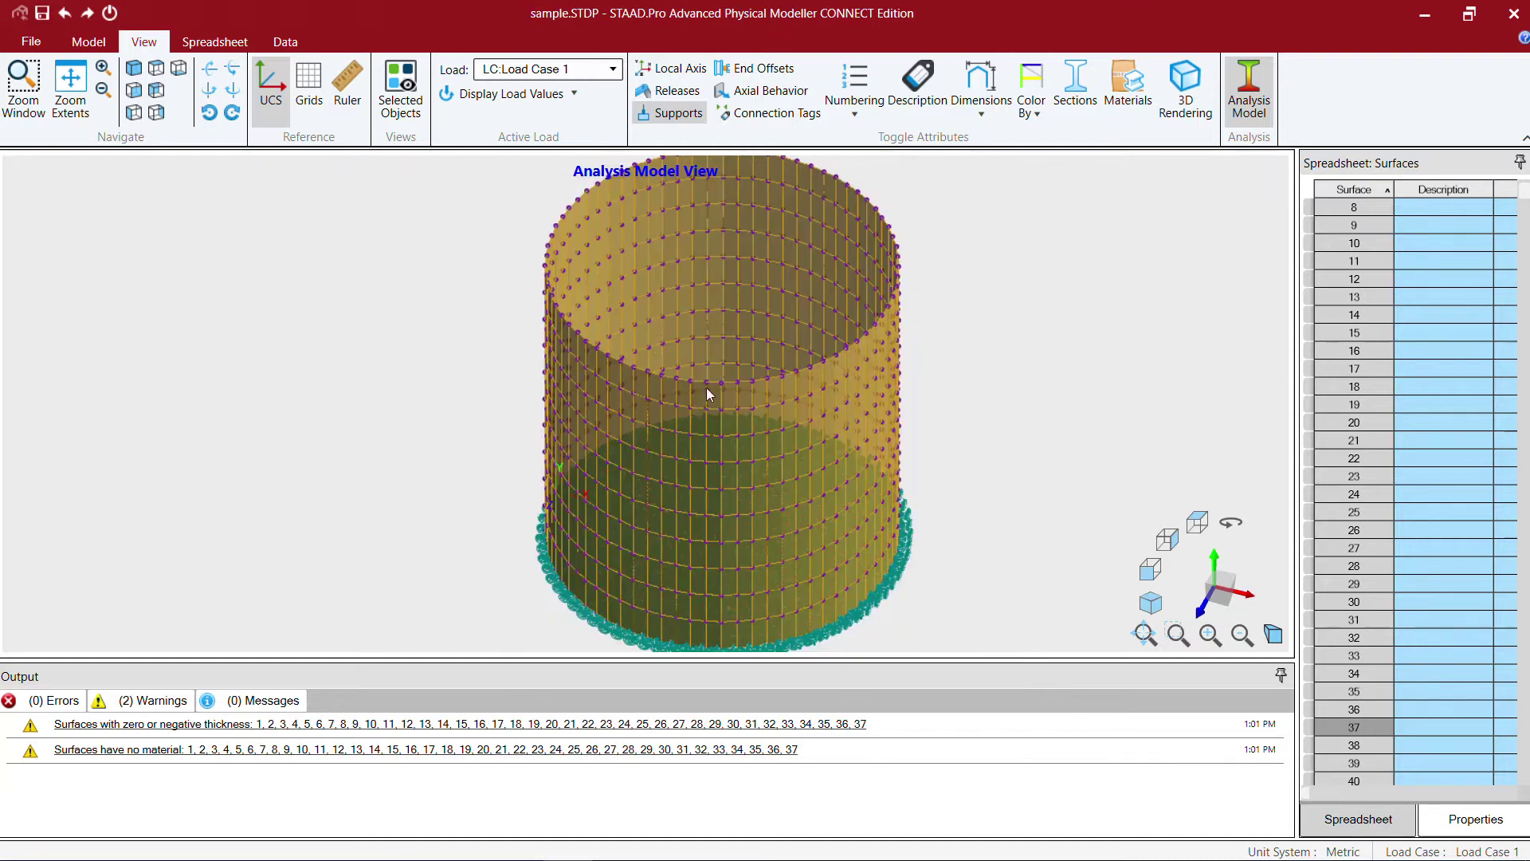
pyautogui.moveTo(630, 298); pyautogui.dragTo(637, 274, button='middle')
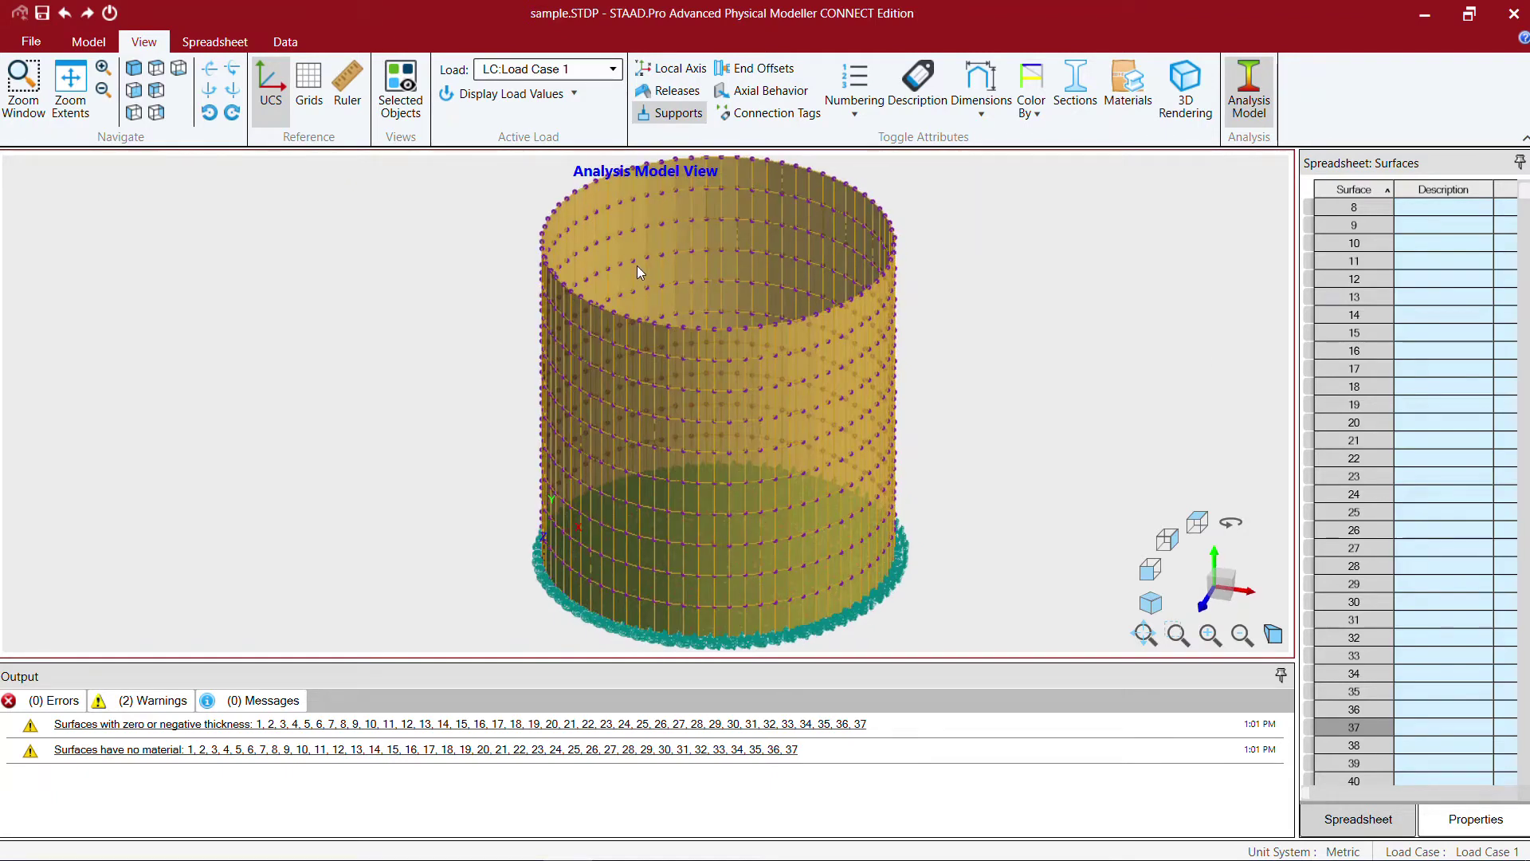
pyautogui.click(1249, 87)
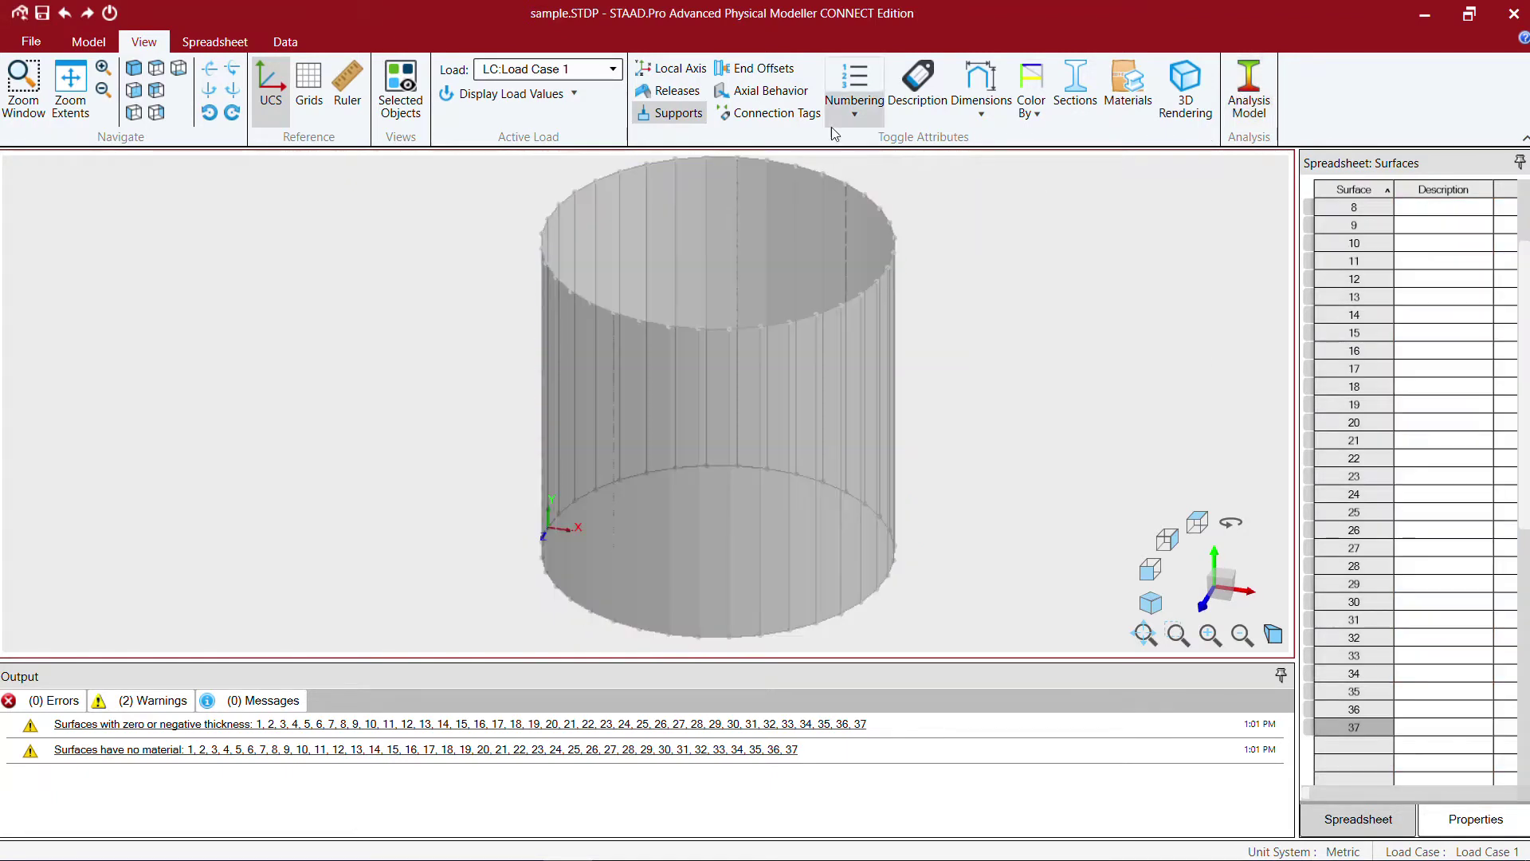
pyautogui.click(106, 45)
# Step: Save the tank model, generate the analytical model, and keep the Physical Modeller open
pyautogui.click(992, 104)
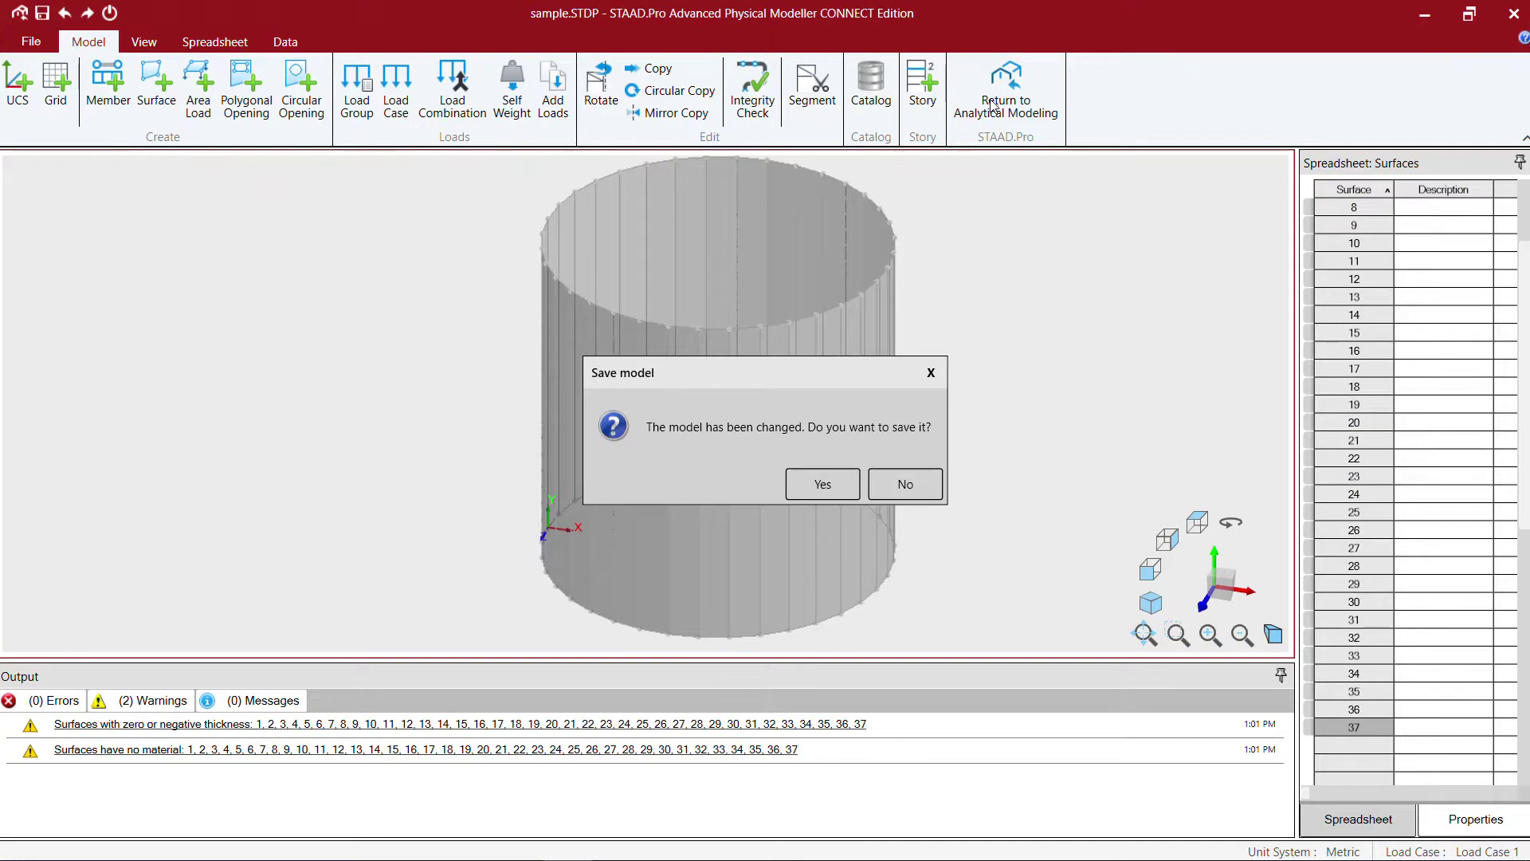
pyautogui.click(818, 485)
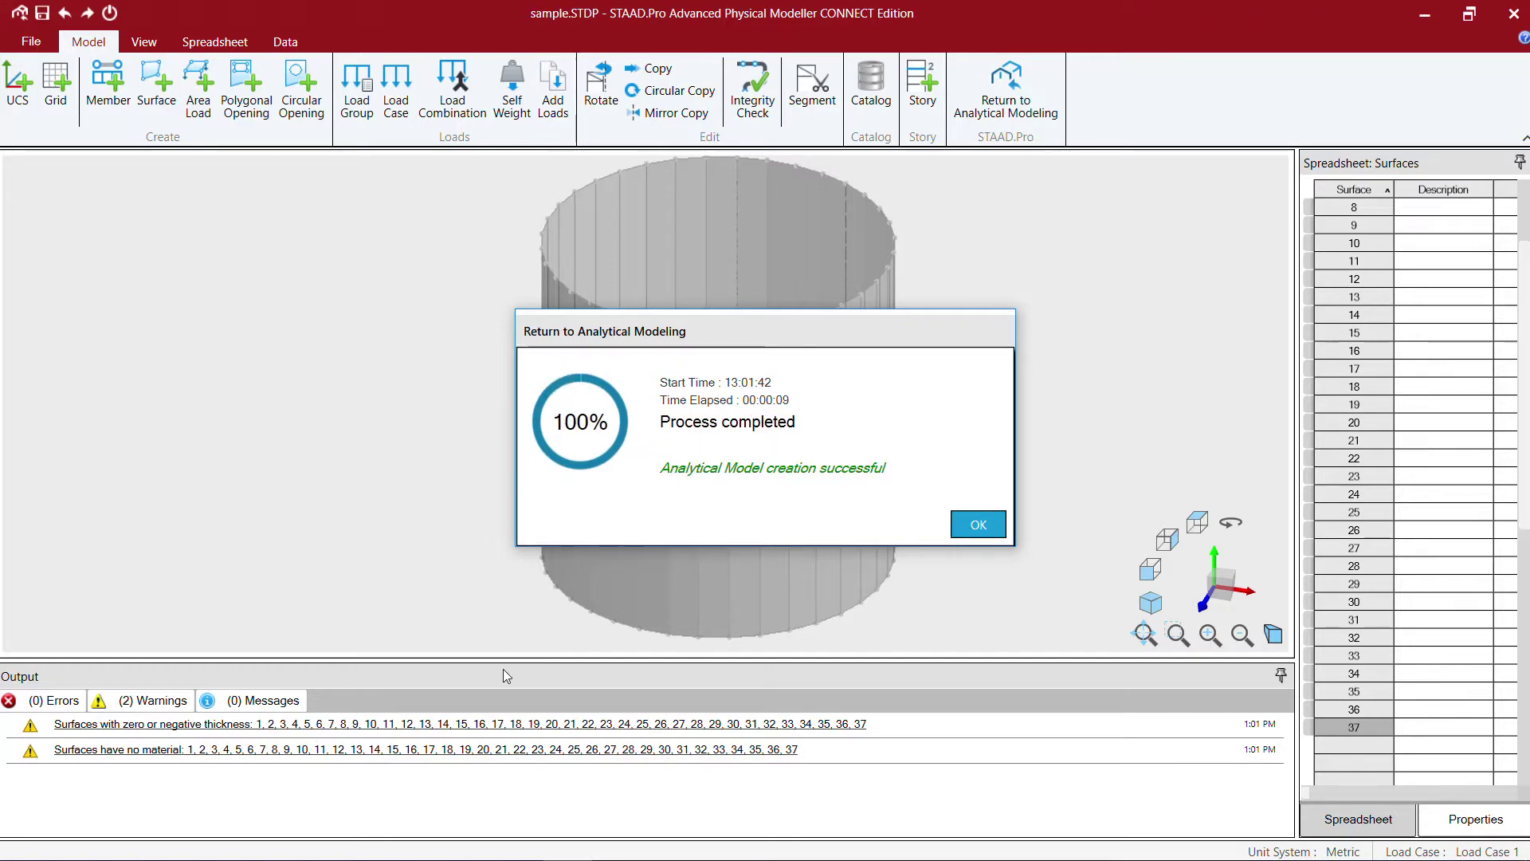
pyautogui.click(986, 531)
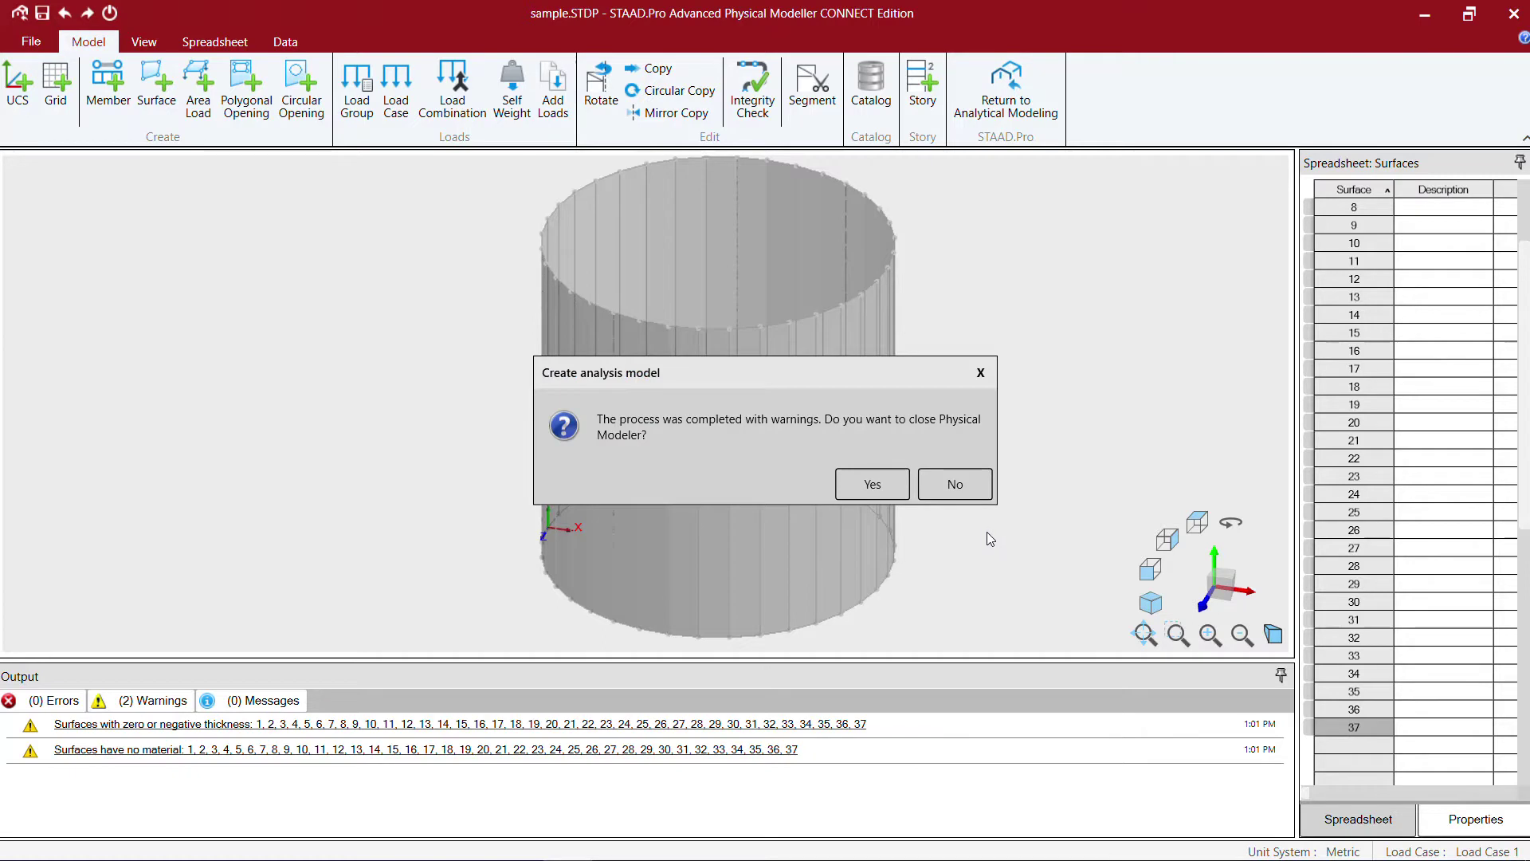
pyautogui.click(973, 494)
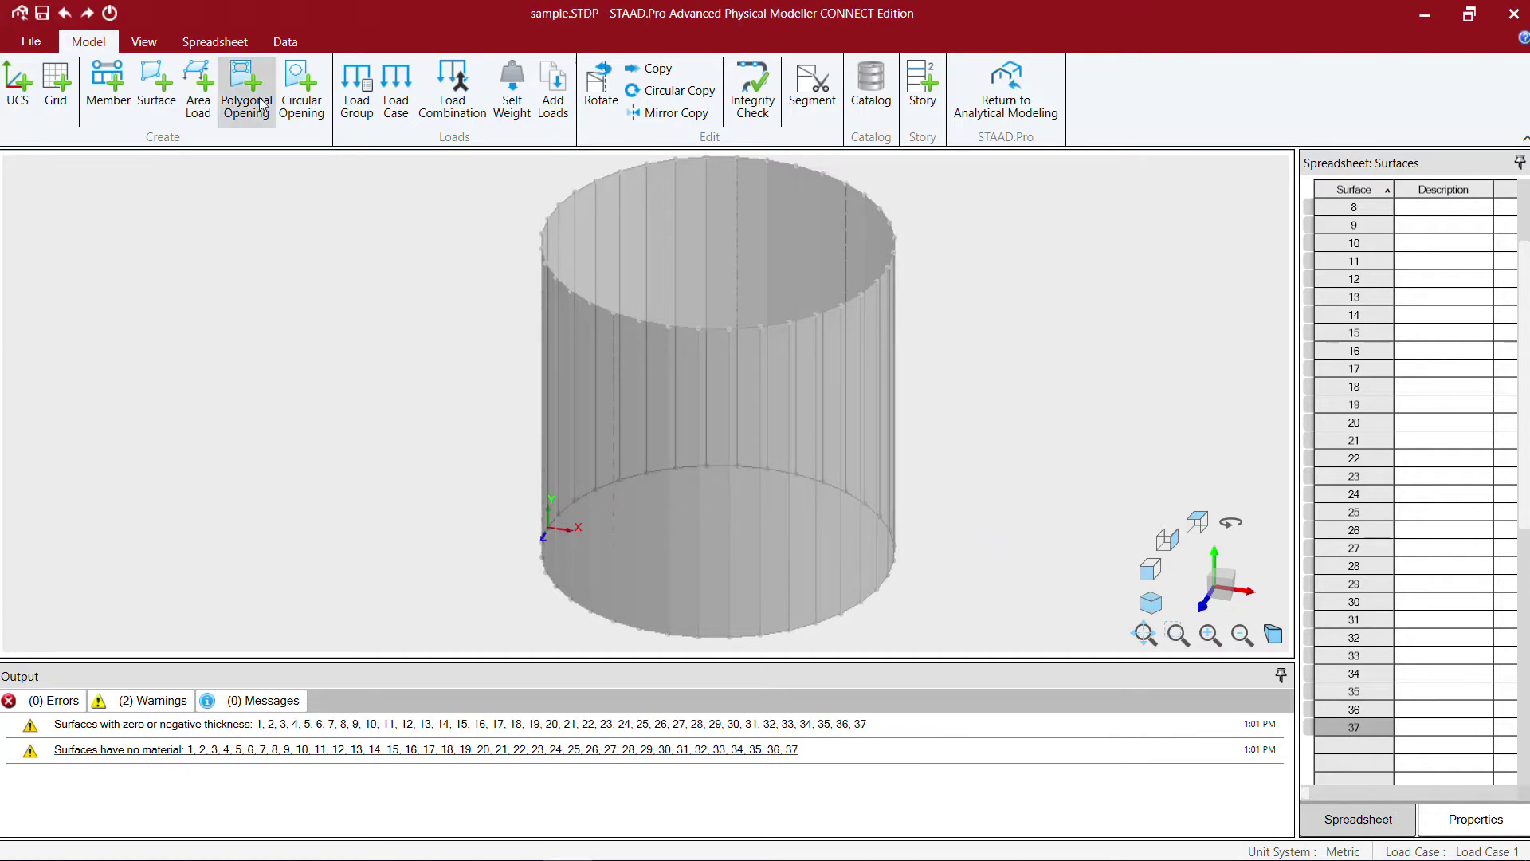
# Step: Select all tank surfaces and assign Europe CONCRETE_NORMAL_EU C30/37_Quartzite concrete
pyautogui.scroll(-3, 423, 215)
pyautogui.moveTo(428, 161); pyautogui.dragTo(777, 476)
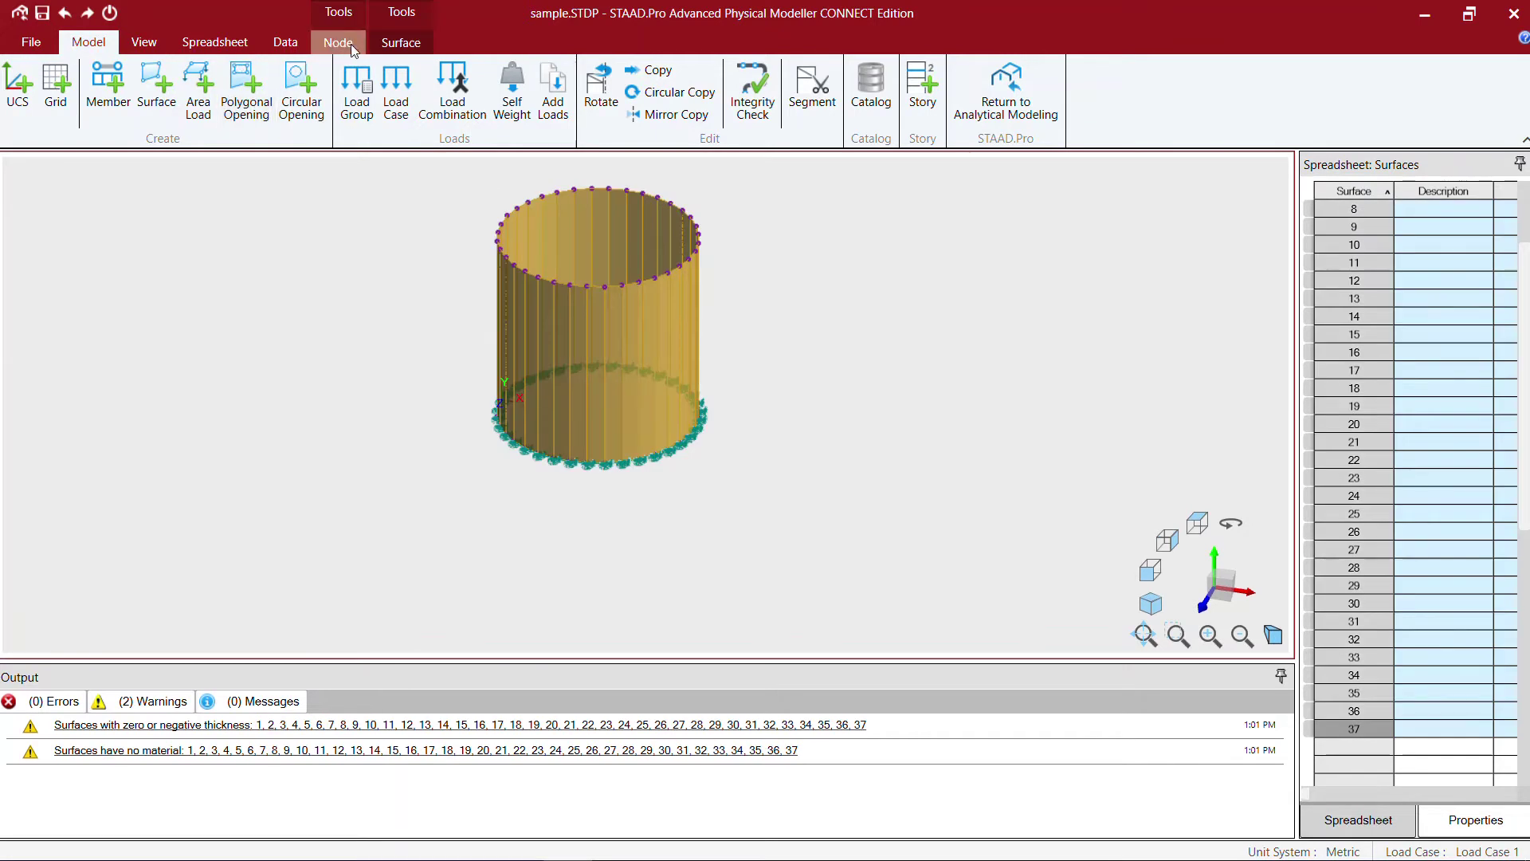
pyautogui.click(398, 43)
pyautogui.click(36, 106)
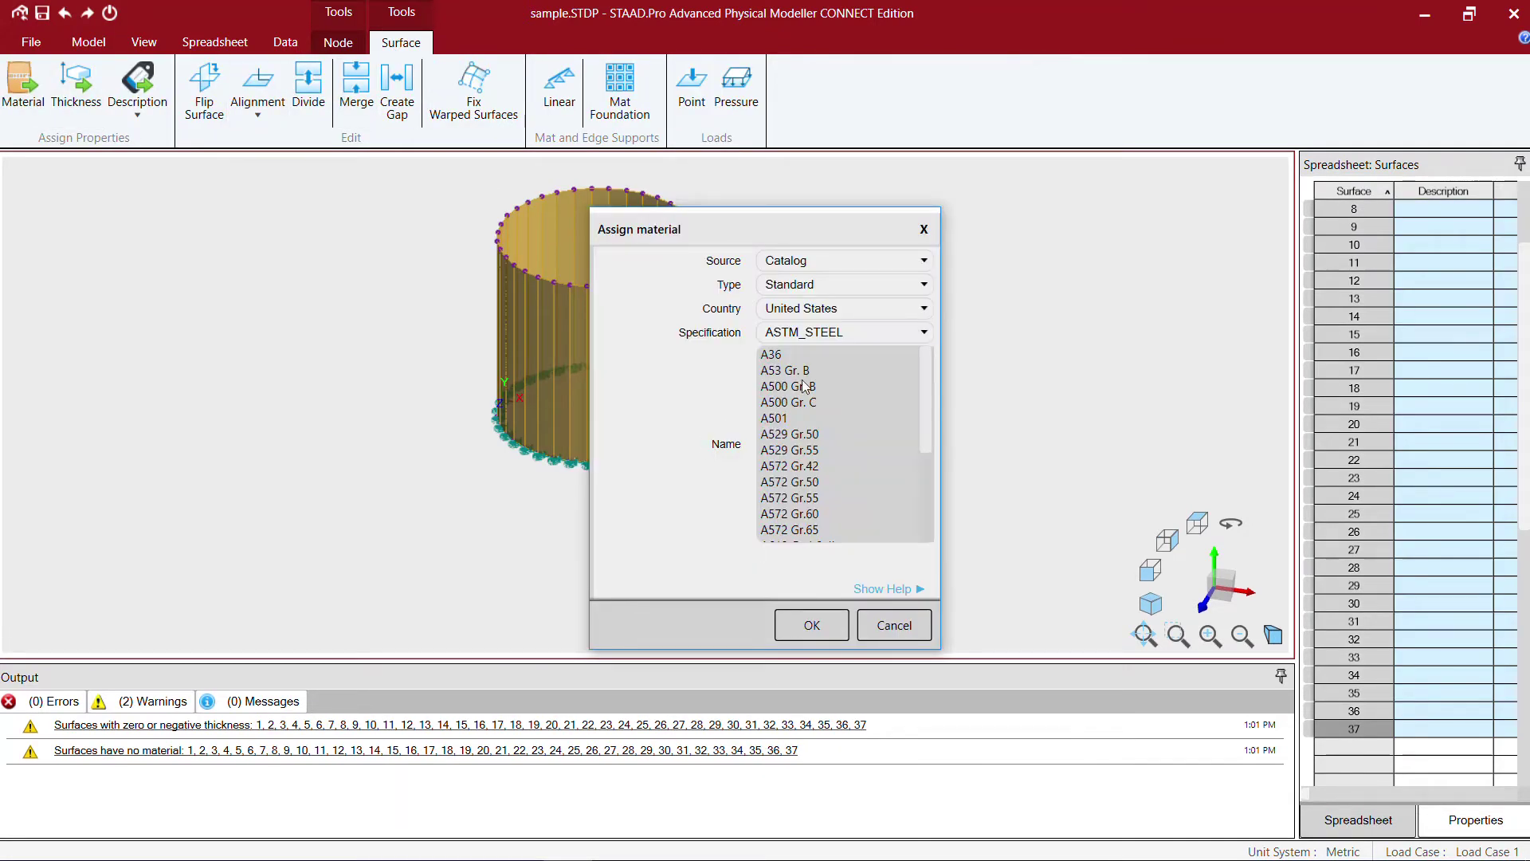
pyautogui.click(833, 310)
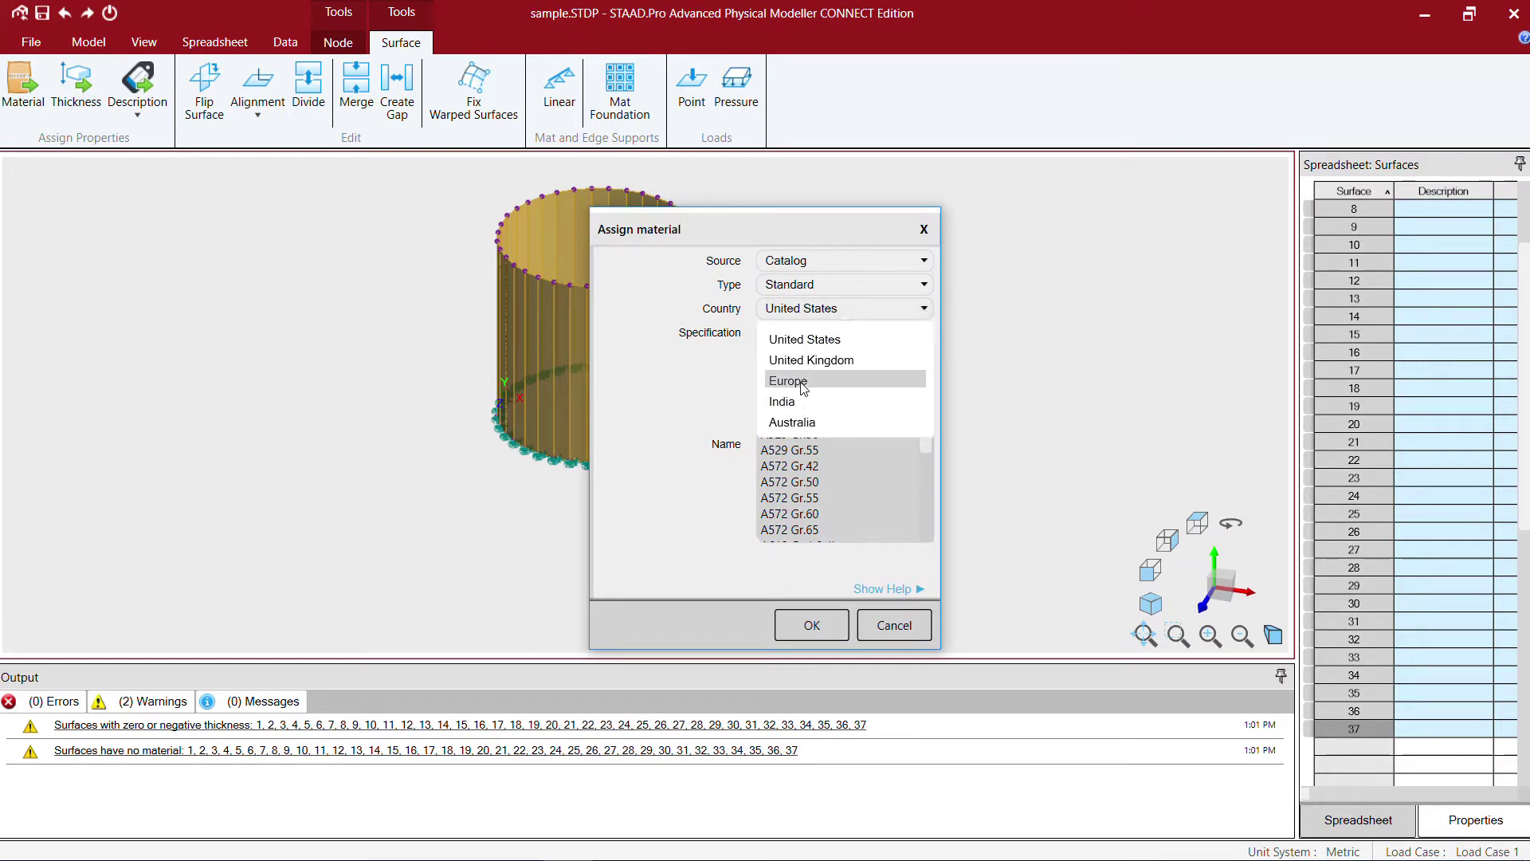
pyautogui.click(797, 381)
pyautogui.click(811, 335)
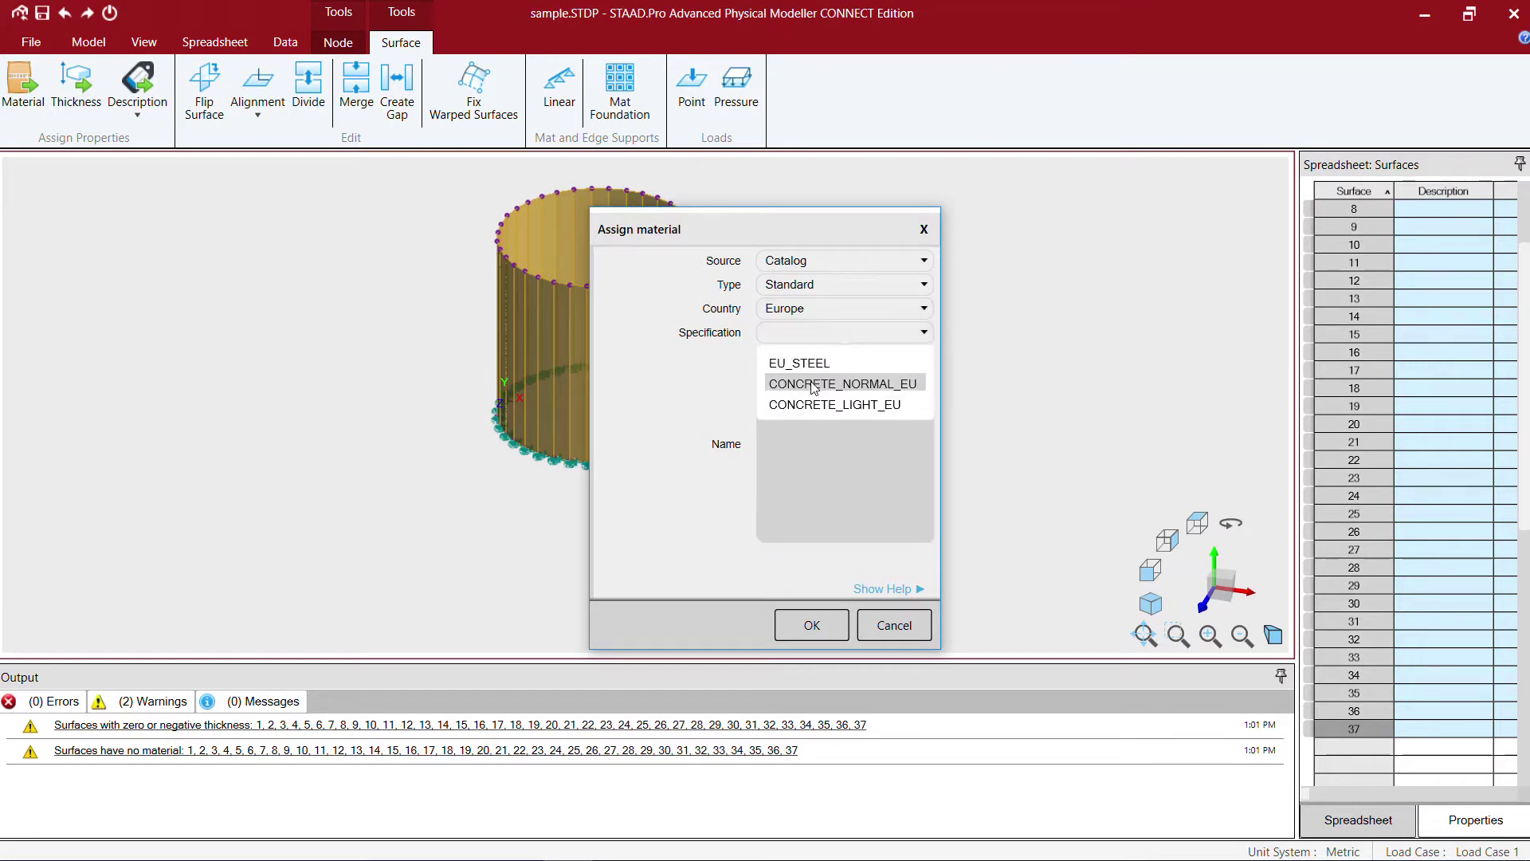
pyautogui.click(813, 384)
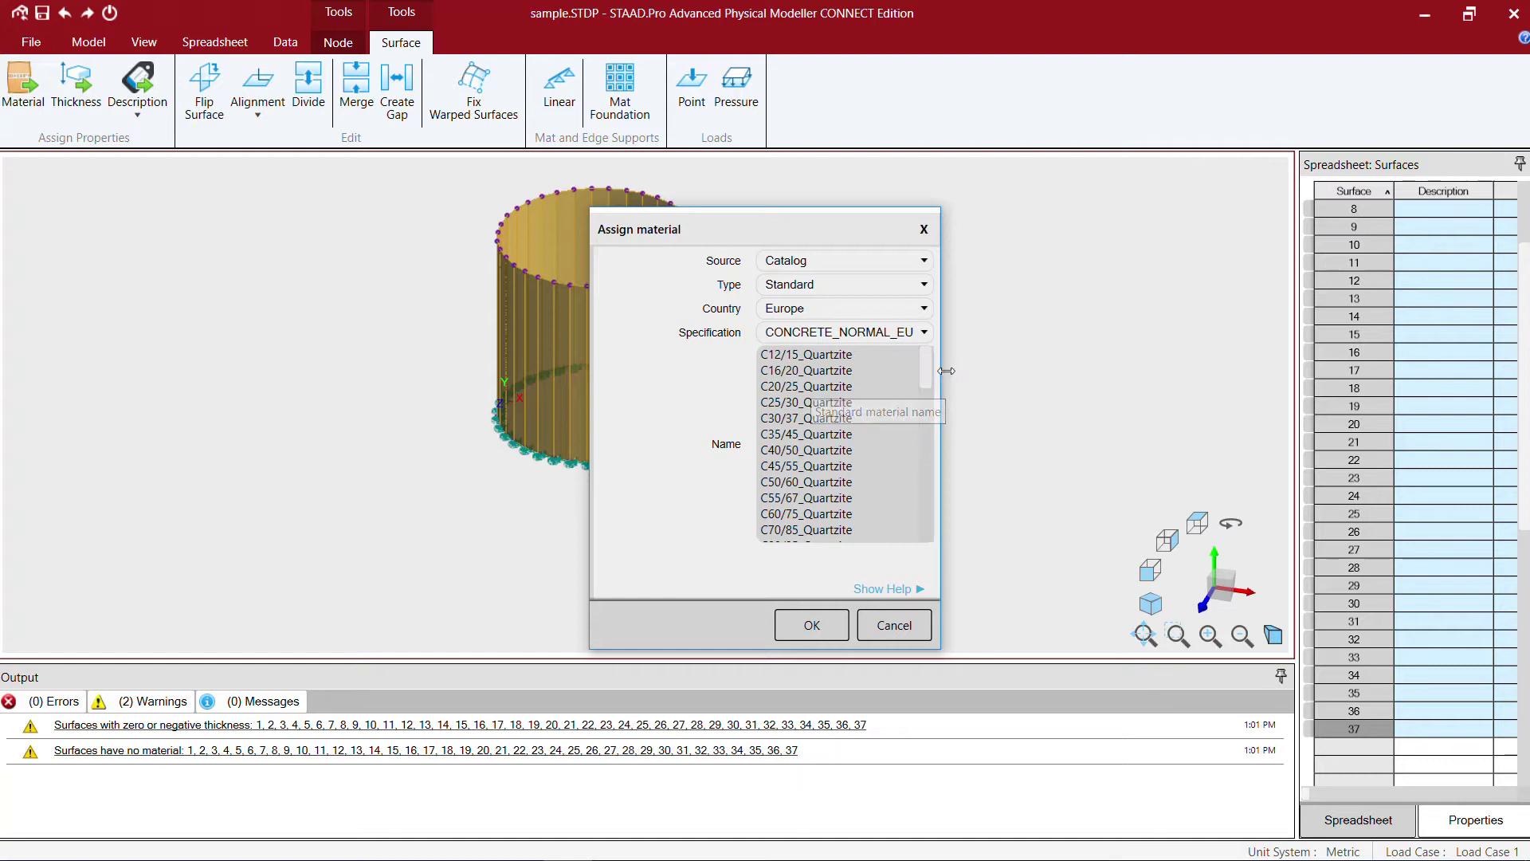
pyautogui.click(810, 419)
pyautogui.click(811, 624)
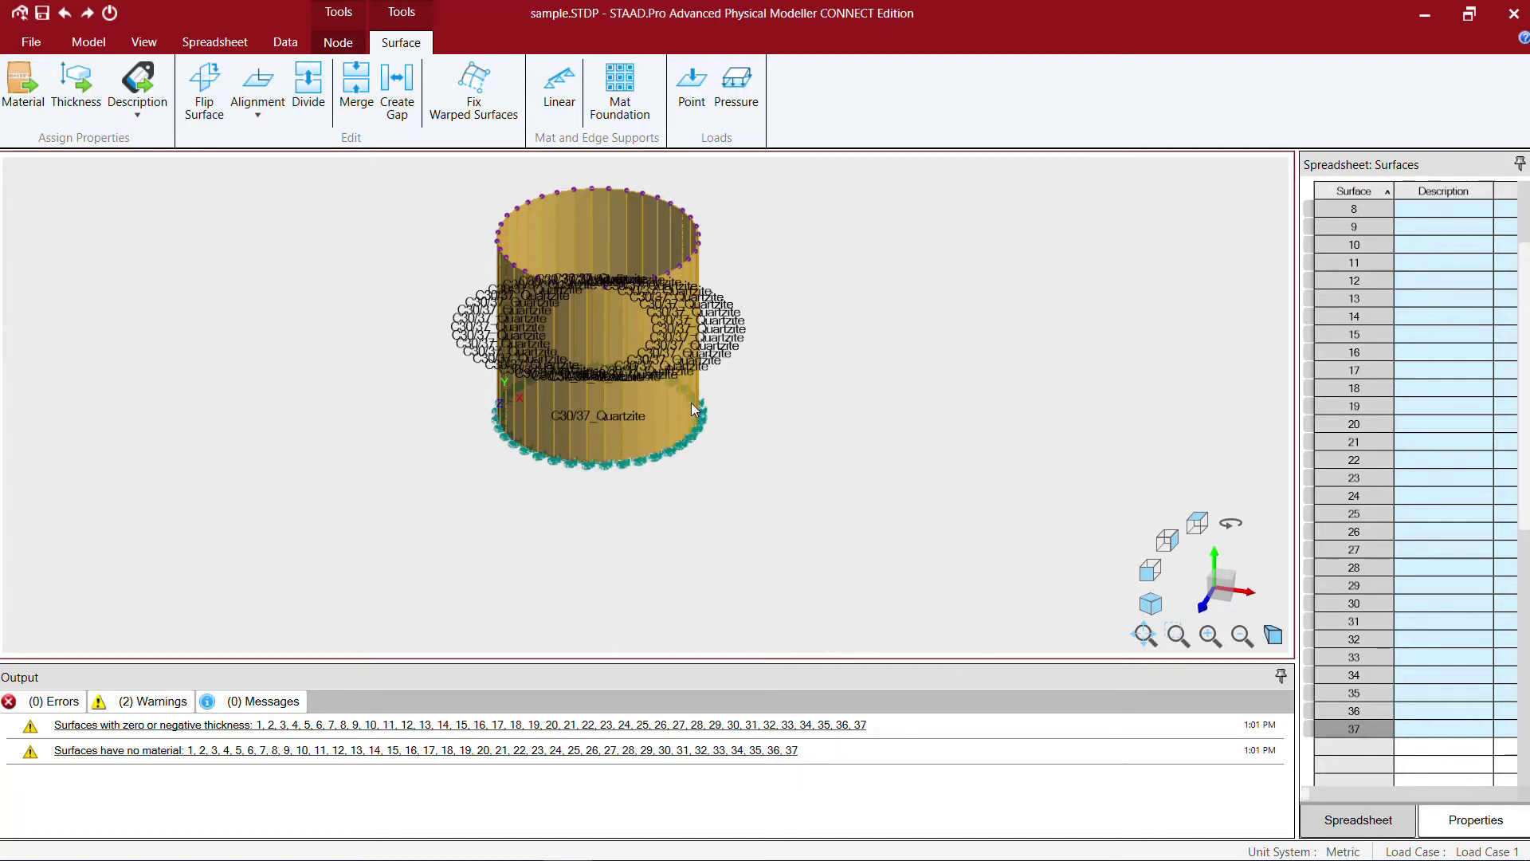
# Step: Set the thickness of all tank surfaces to 0.3 m
pyautogui.click(75, 84)
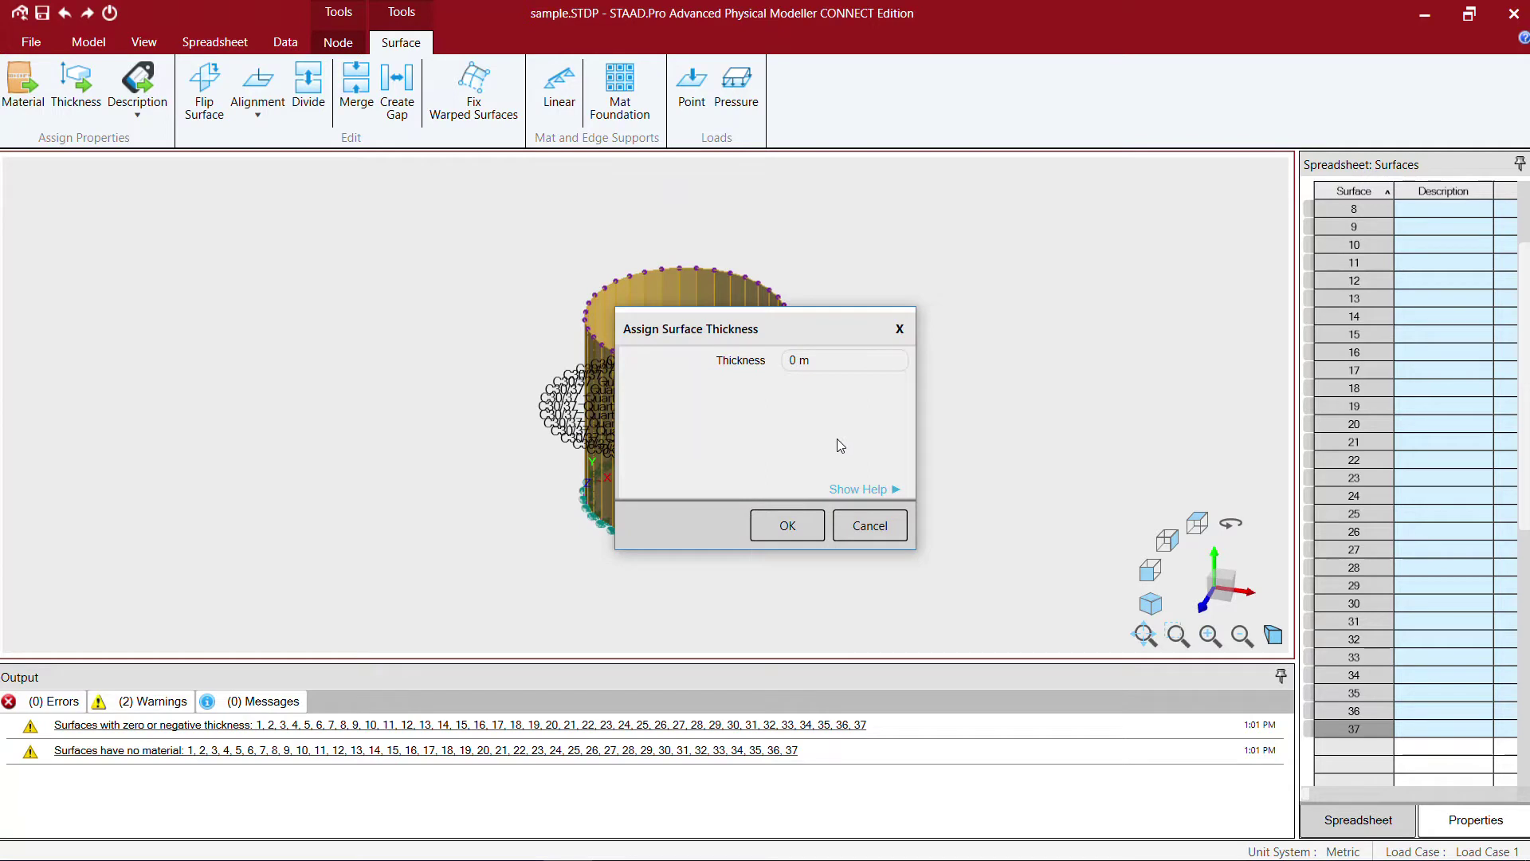
pyautogui.click(835, 360)
pyautogui.press('BackSpace')
pyautogui.press('BackSpace')
pyautogui.press('BackSpace')
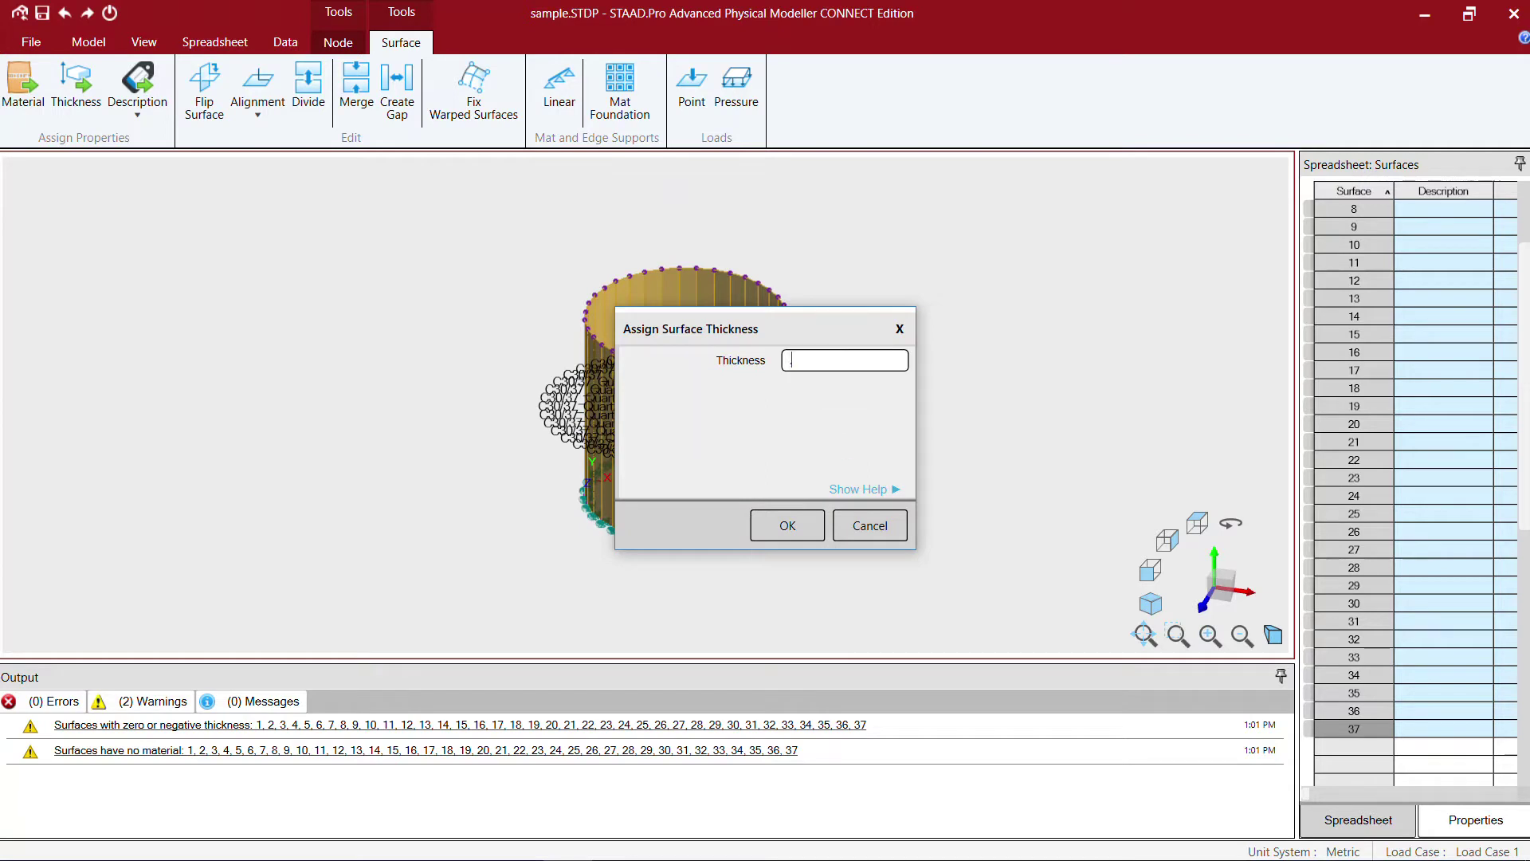
pyautogui.write('.4')
pyautogui.press('BackSpace')
pyautogui.press('BackSpace')
pyautogui.write('0.')
pyautogui.click(790, 522)
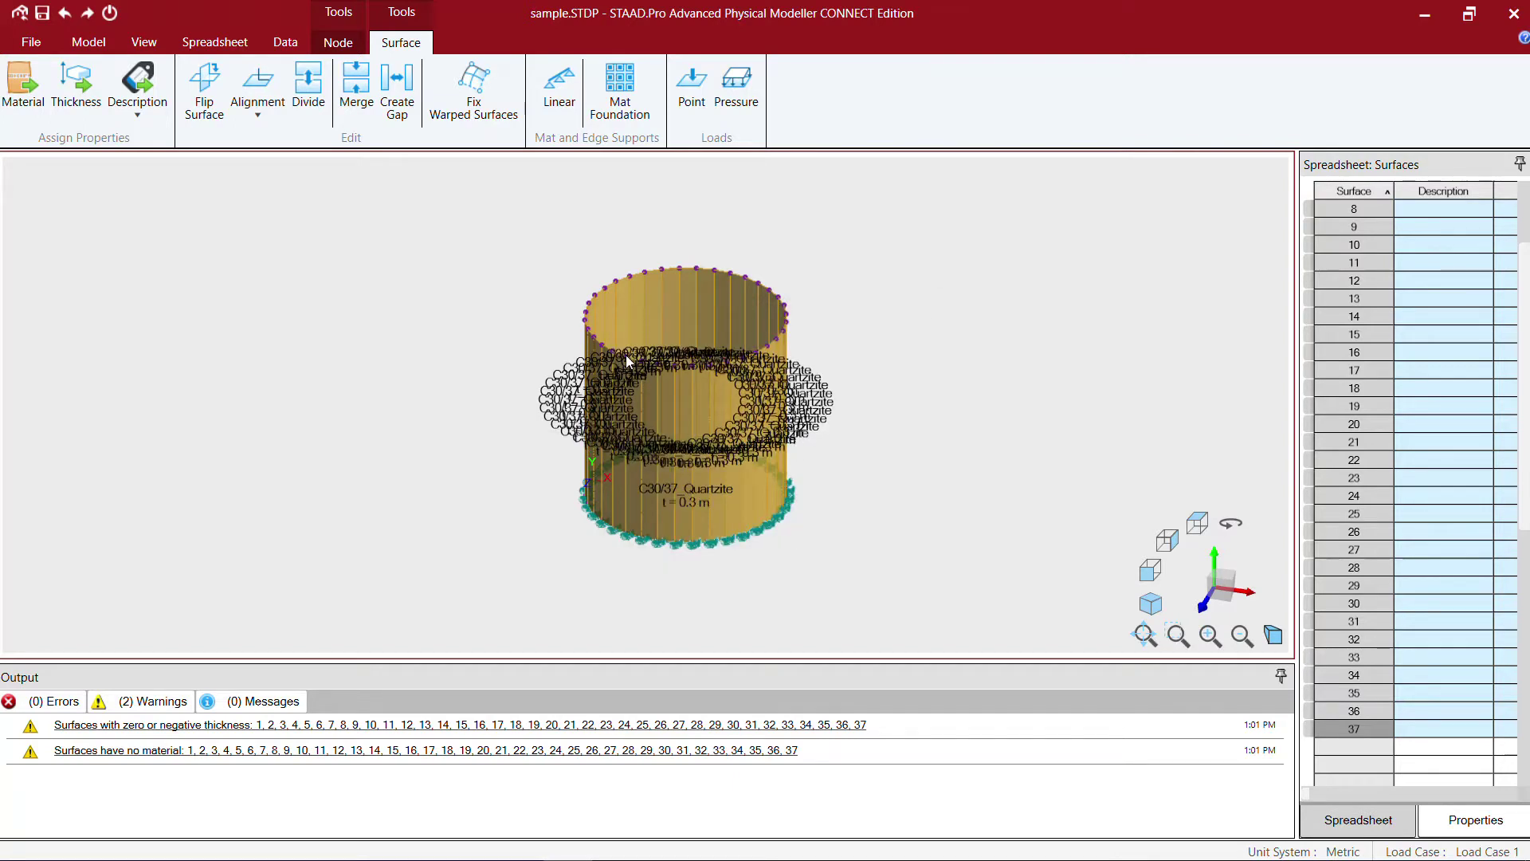
pyautogui.scroll(1, 628, 361)
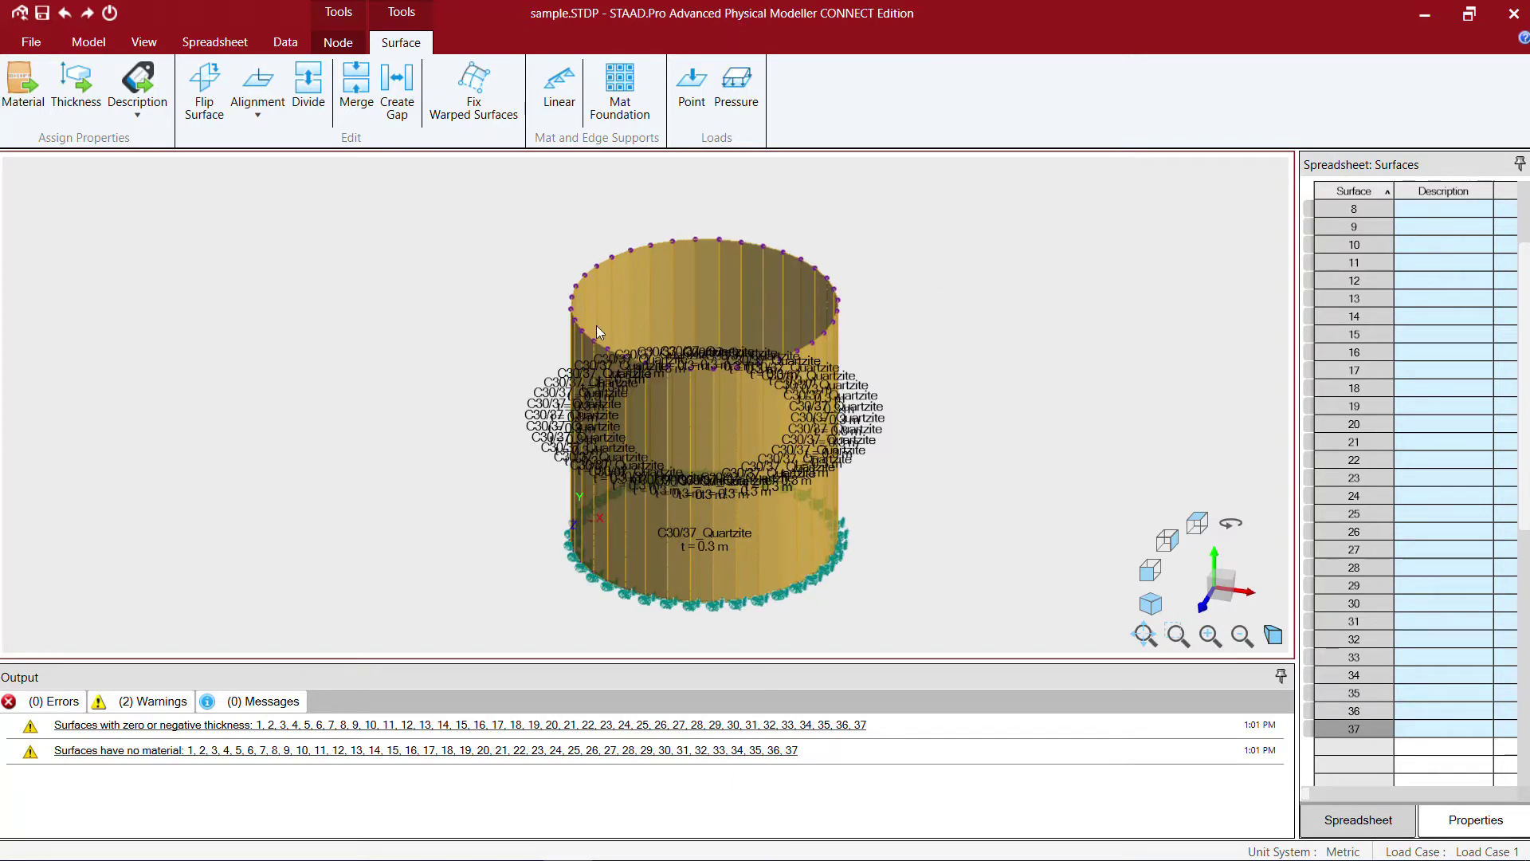
# Step: Show the tank as a solid 3D rendering and orbit to a new angle
pyautogui.click(128, 46)
pyautogui.click(1185, 92)
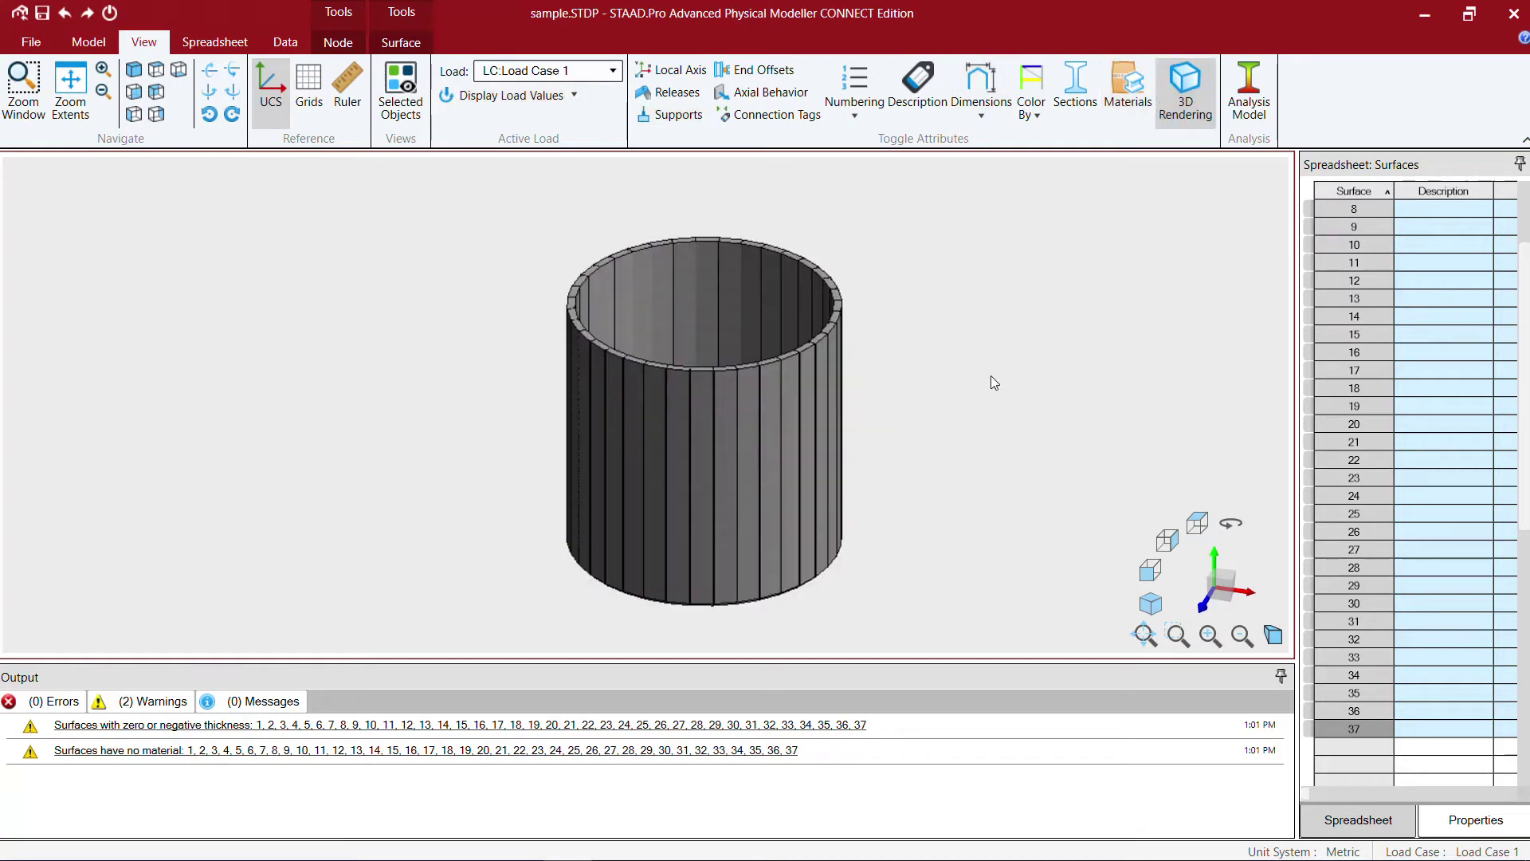
pyautogui.keyDown('shift'); pyautogui.moveTo(832, 454); pyautogui.dragTo(781, 519, button='middle'); pyautogui.keyUp('shift')
# Step: Inspect the meshed analysis model's base slab, walls and open top from several angles
pyautogui.click(1249, 89)
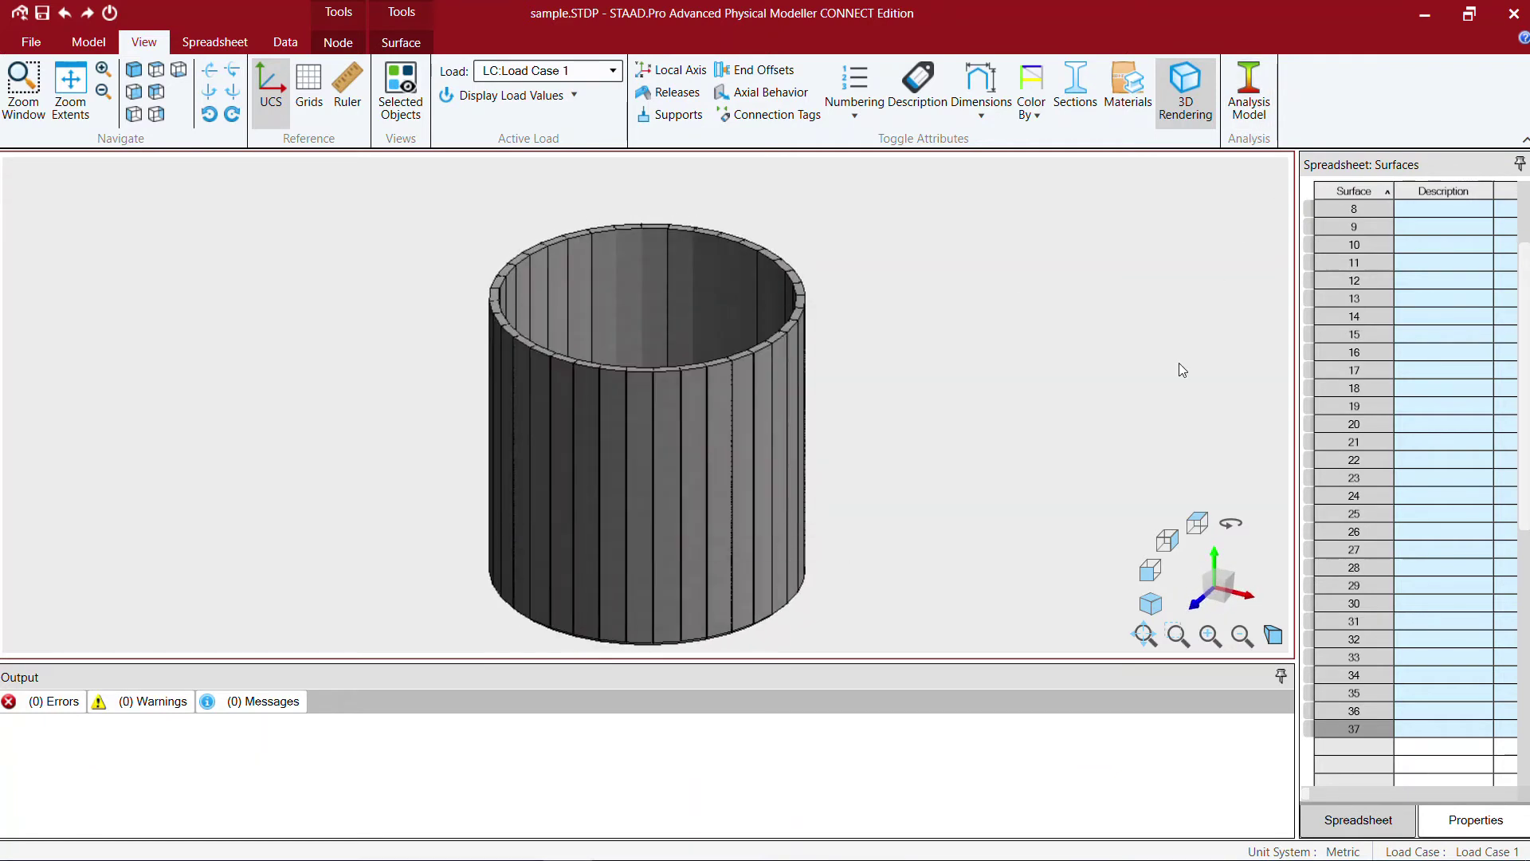
pyautogui.keyDown('shift'); pyautogui.moveTo(777, 486); pyautogui.dragTo(851, 391, button='middle'); pyautogui.keyUp('shift')
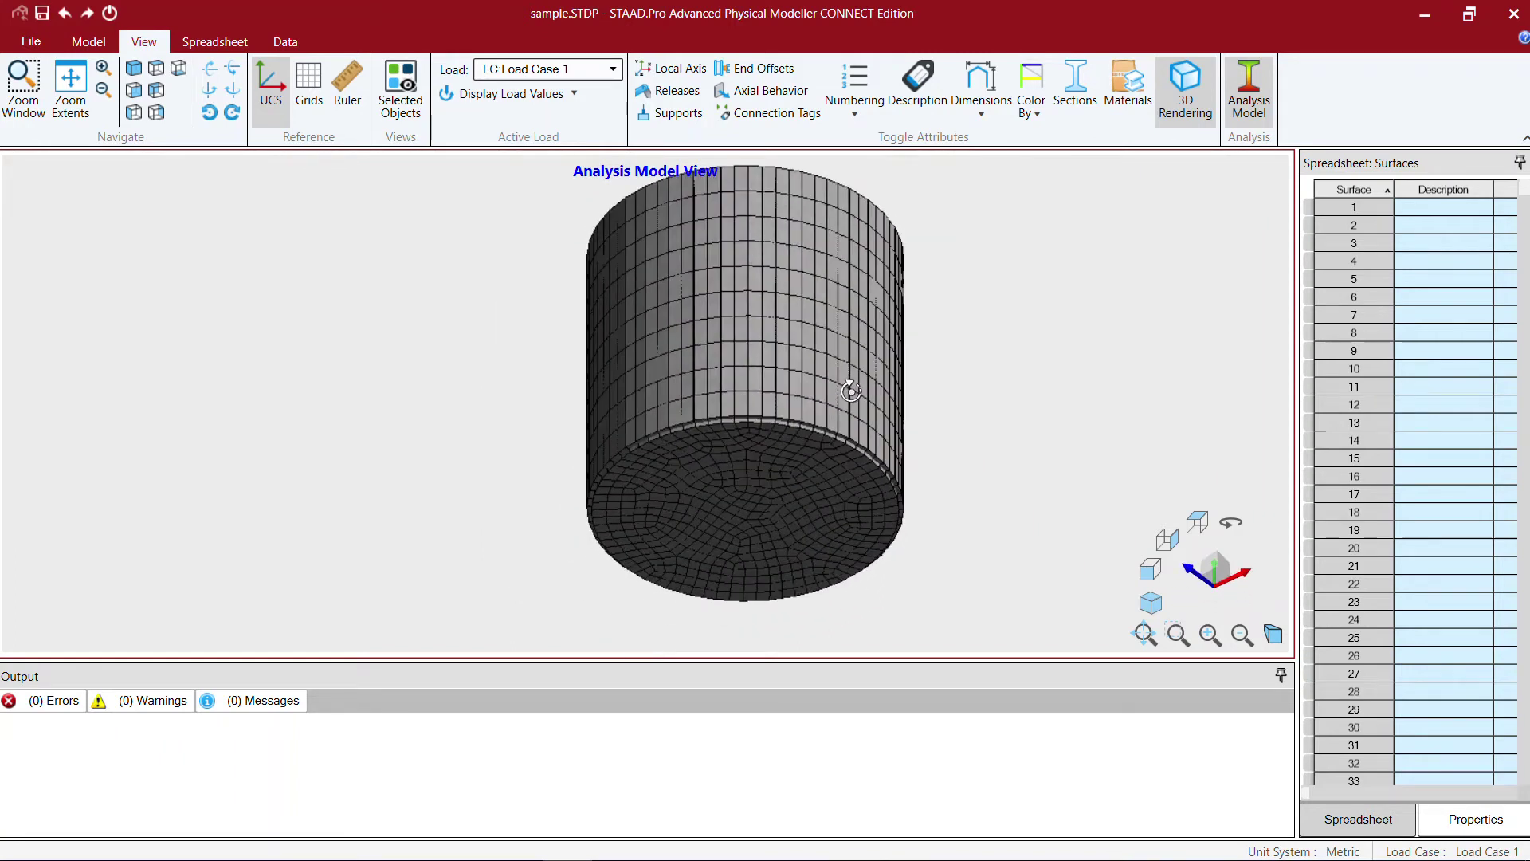
pyautogui.scroll(5, 800, 446)
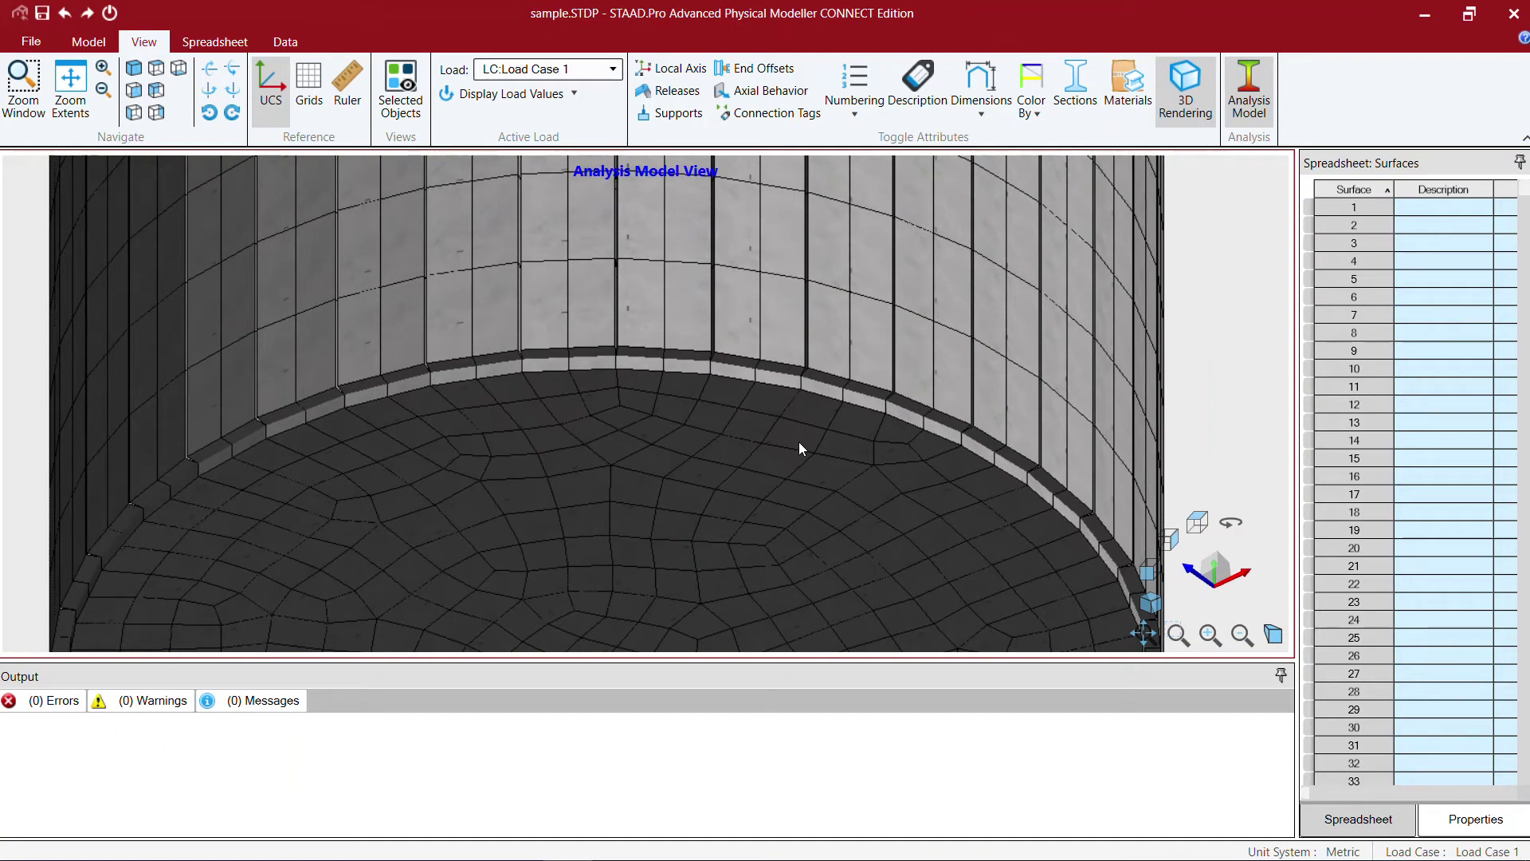
pyautogui.scroll(-5, 890, 481)
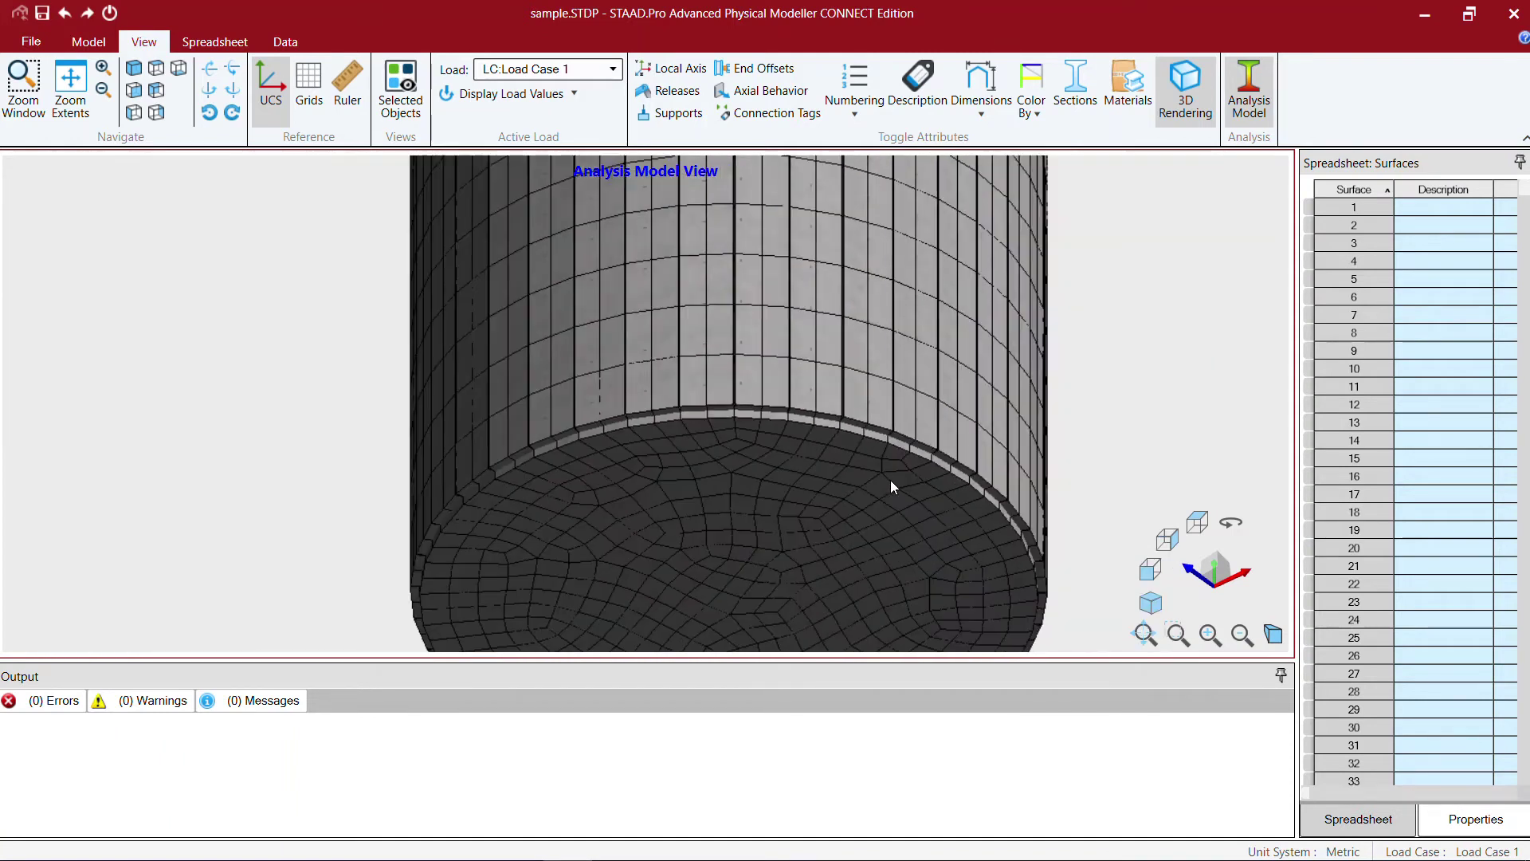
pyautogui.keyDown('shift'); pyautogui.moveTo(902, 420); pyautogui.dragTo(781, 397, button='middle'); pyautogui.keyUp('shift')
pyautogui.scroll(2, 830, 448)
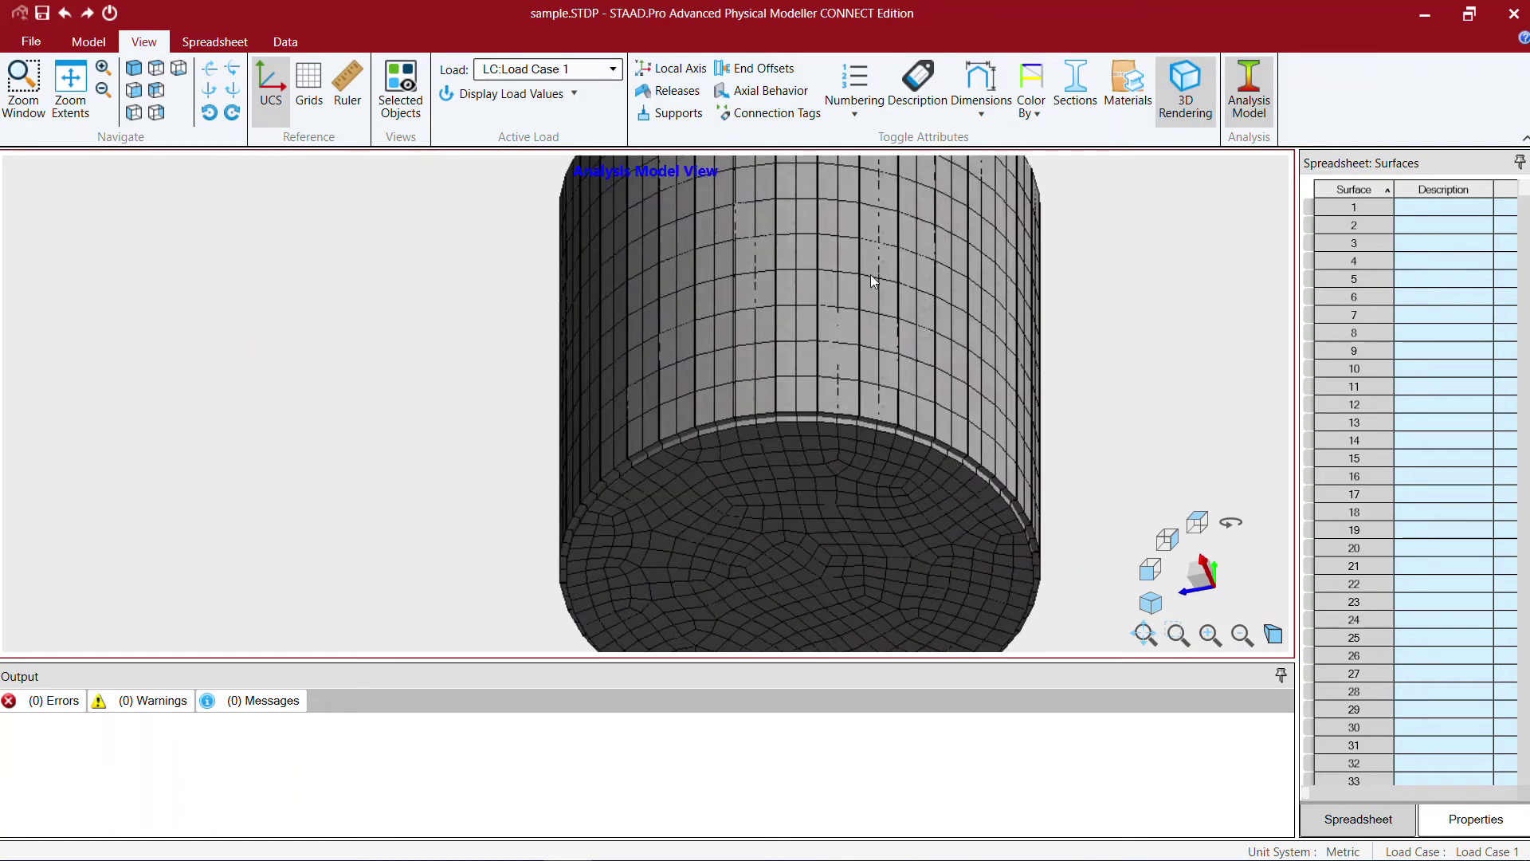
pyautogui.scroll(-1, 873, 272)
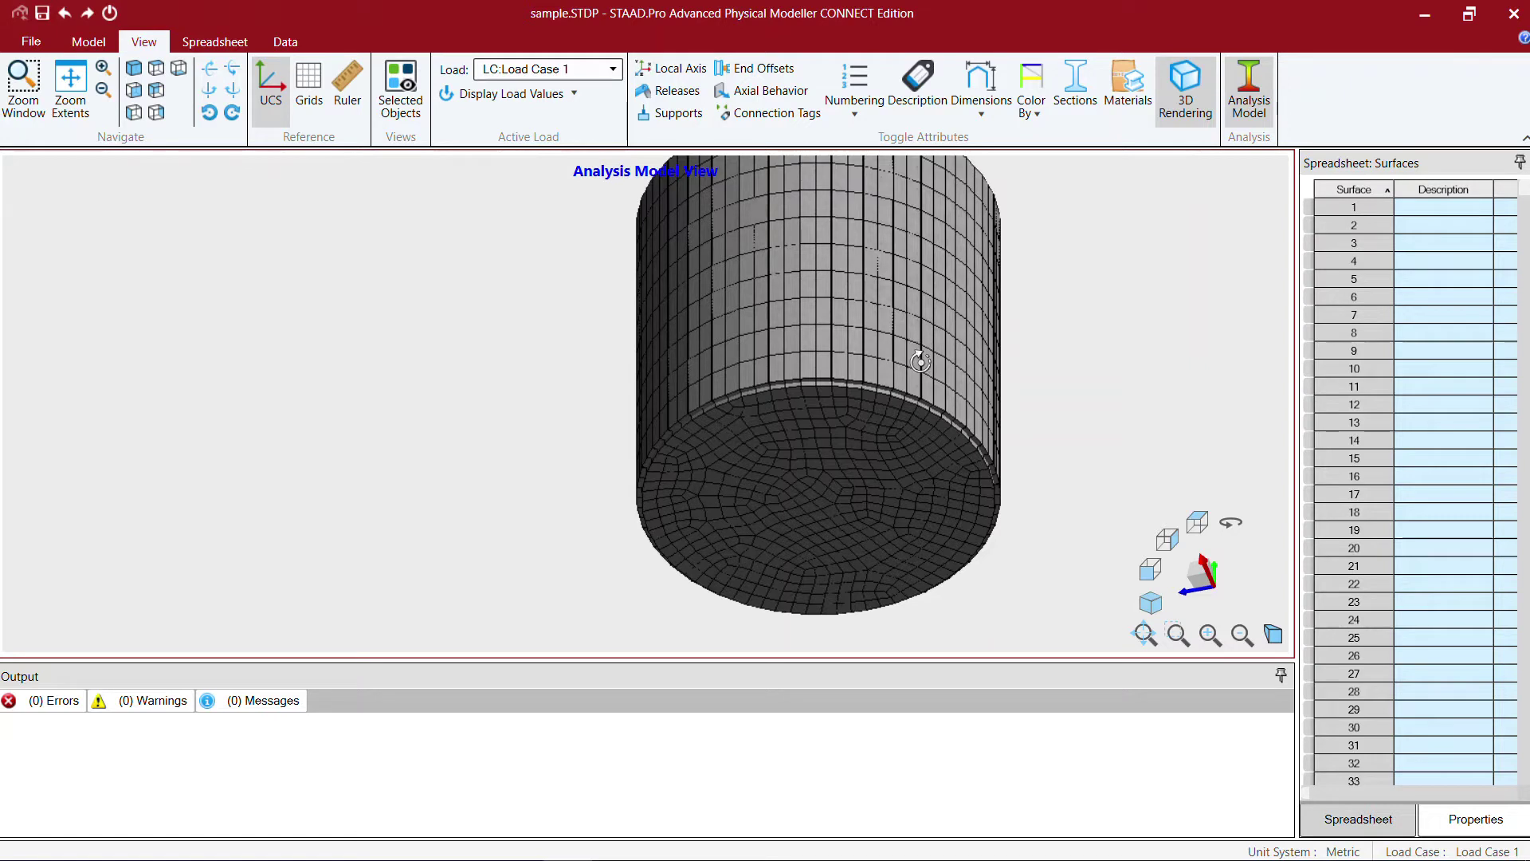
pyautogui.keyDown('shift'); pyautogui.moveTo(915, 358); pyautogui.dragTo(855, 495, button='middle'); pyautogui.keyUp('shift')
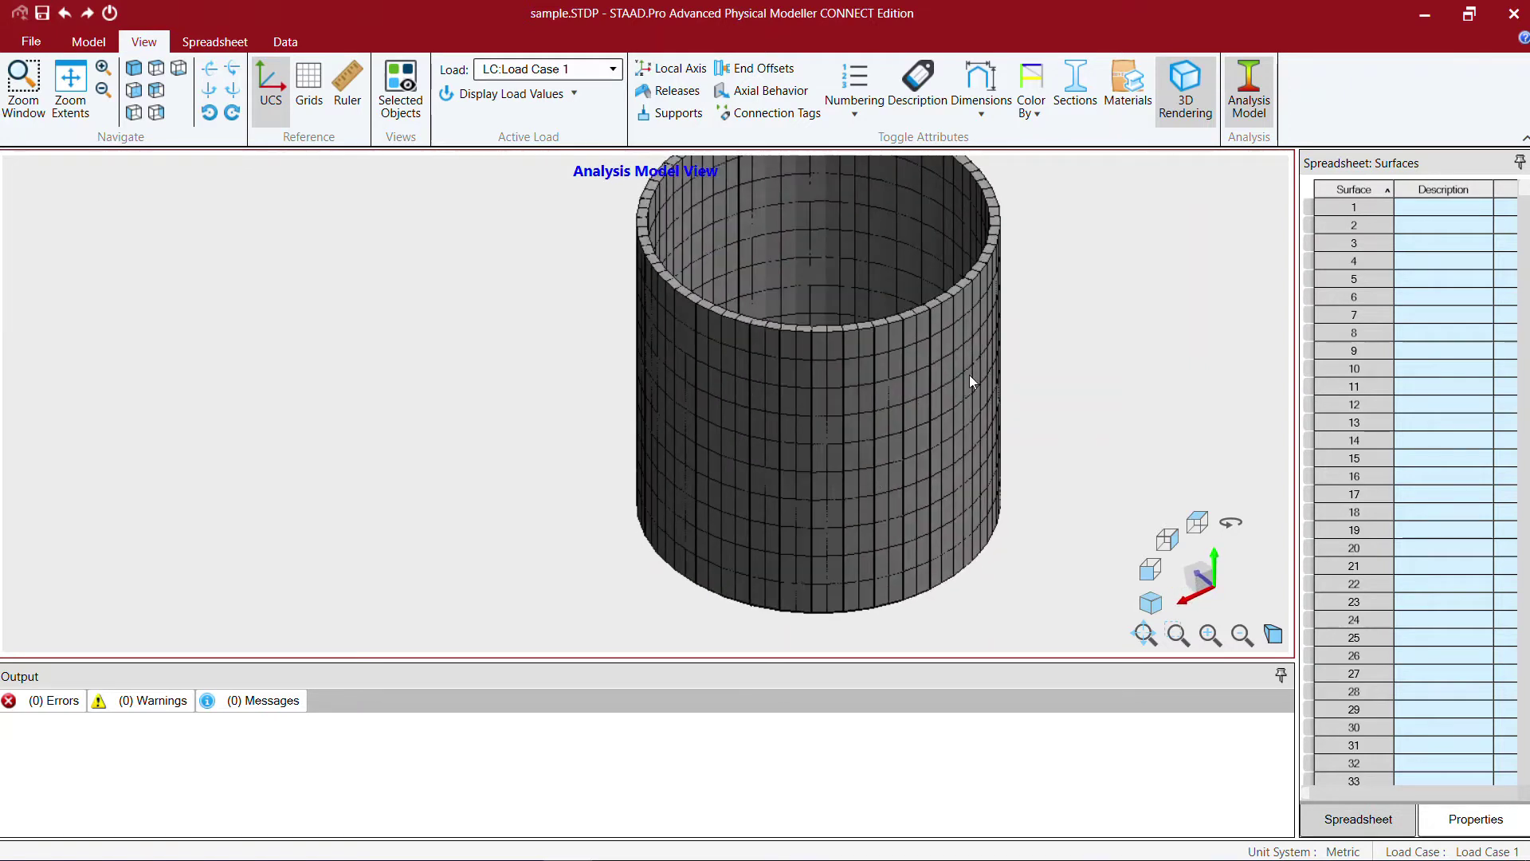
pyautogui.keyDown('shift'); pyautogui.moveTo(970, 383); pyautogui.dragTo(869, 419, button='middle'); pyautogui.keyUp('shift')
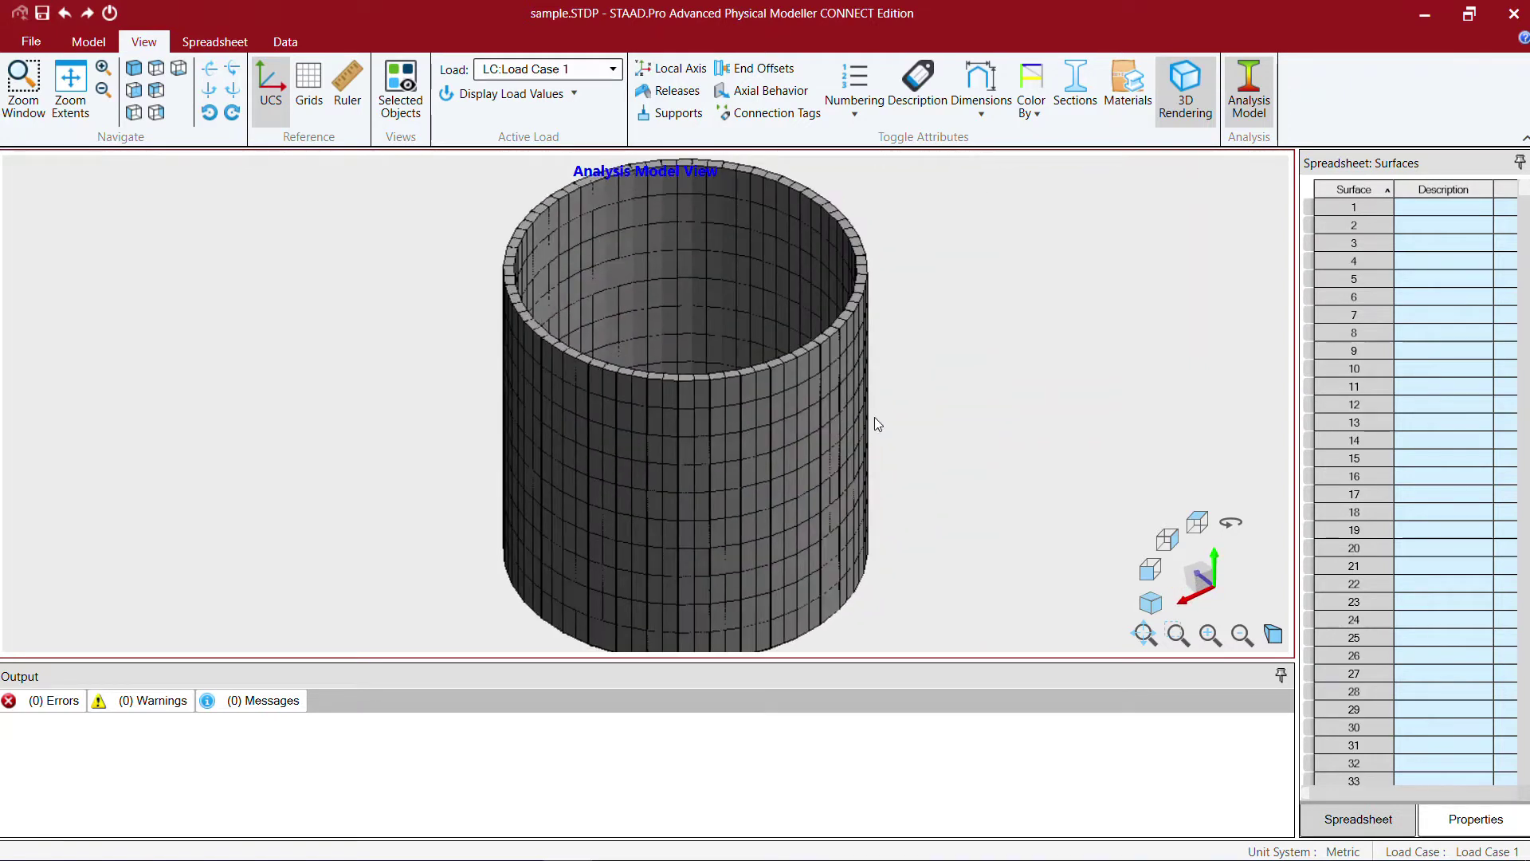
# Step: Switch back to the physical view and start Return to Analytical Modeling
pyautogui.click(1249, 87)
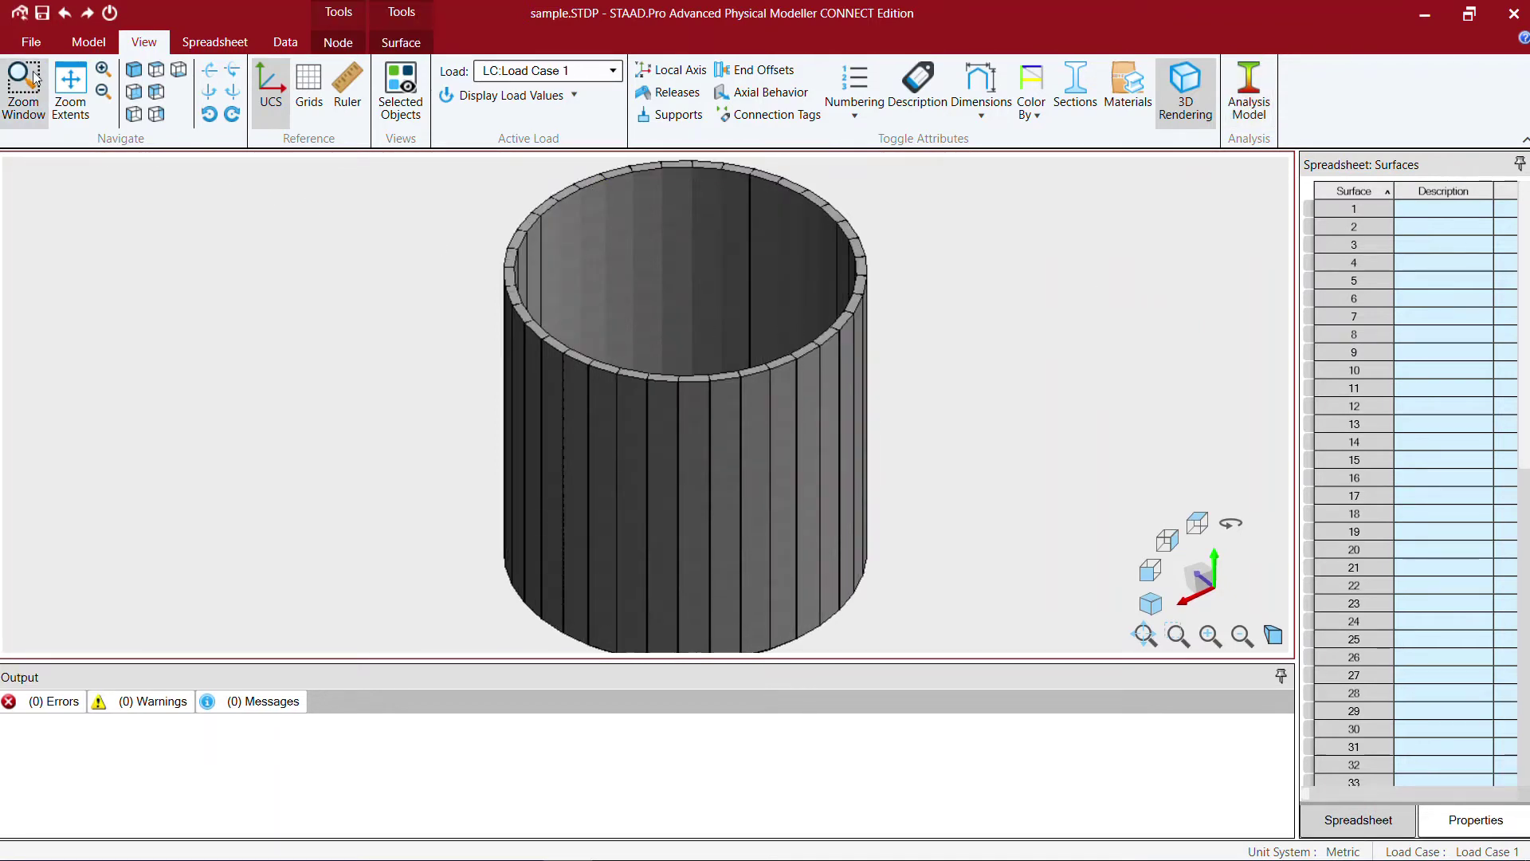
pyautogui.click(89, 42)
pyautogui.click(1006, 89)
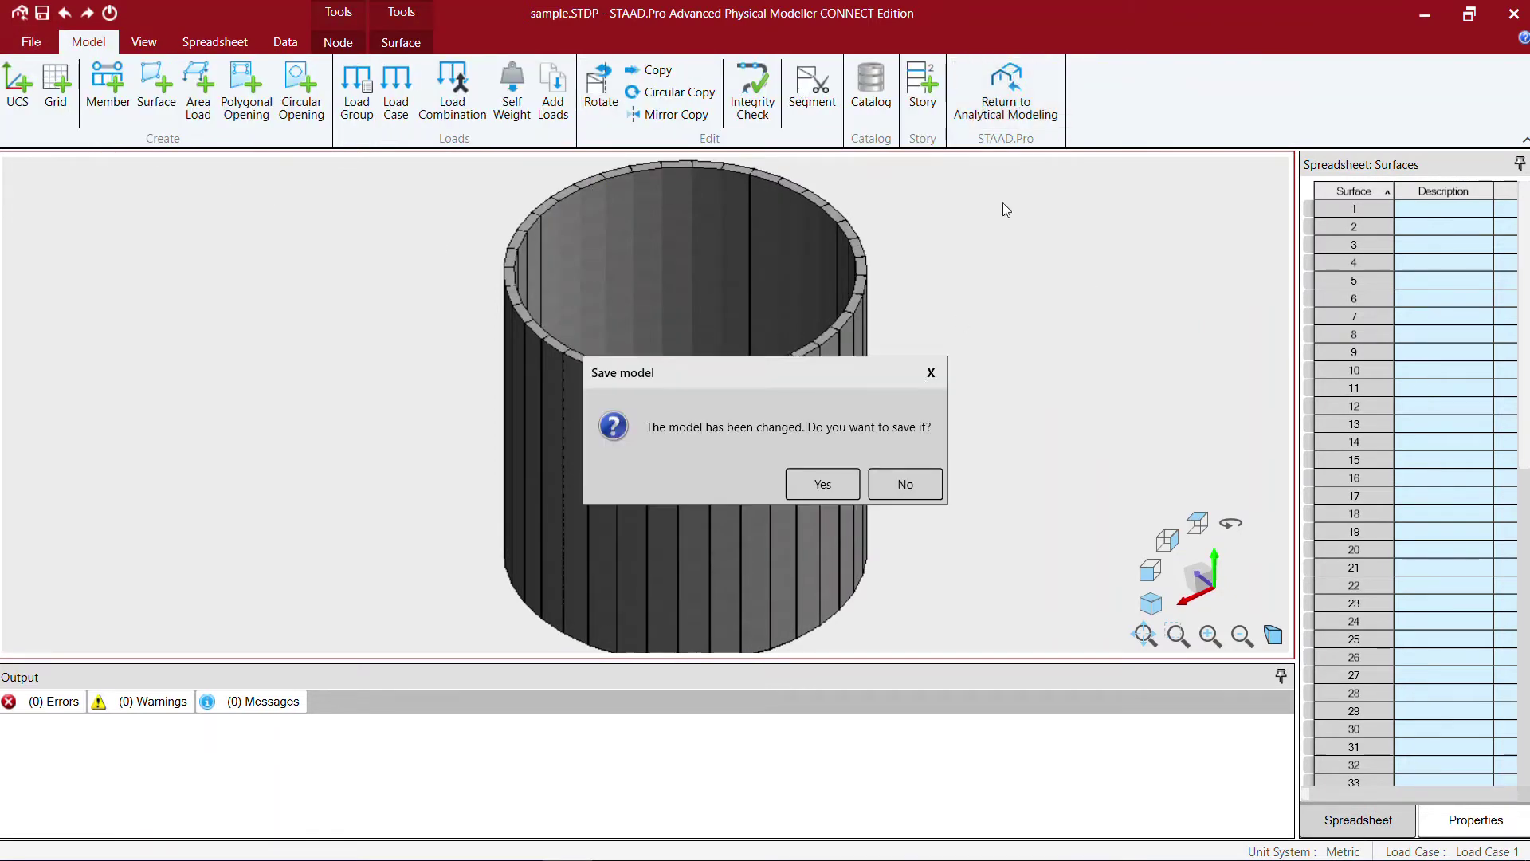
# Step: Save the tank and finish the conversion so sample.STD opens in Analytical Modeling
pyautogui.click(840, 488)
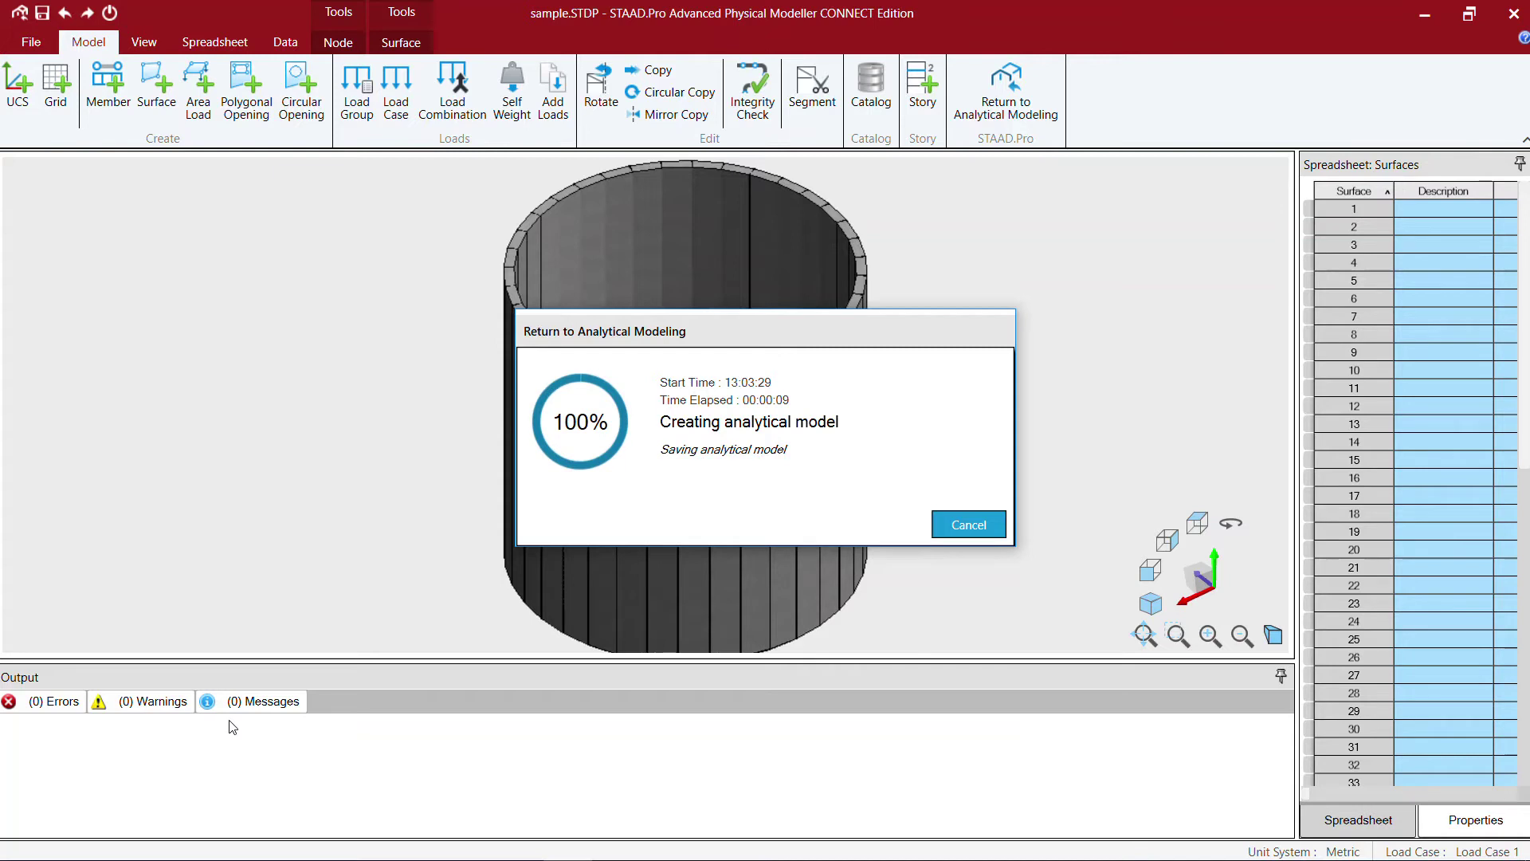
pyautogui.click(979, 523)
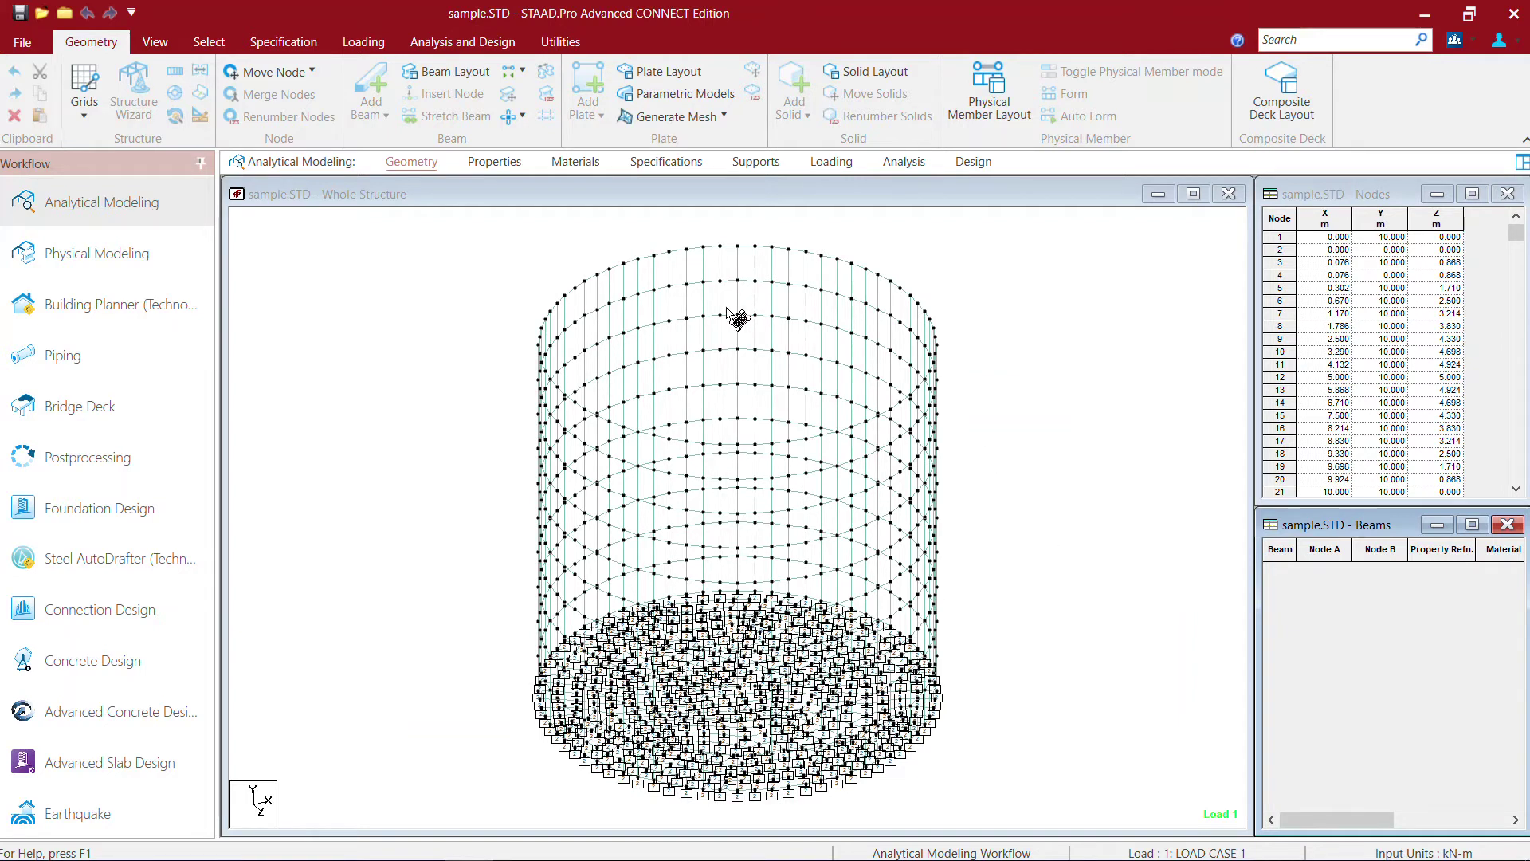
# Step: Check LOAD CASE 1 in the Load Cases Details tree, then switch to Physical Modeling
pyautogui.click(363, 41)
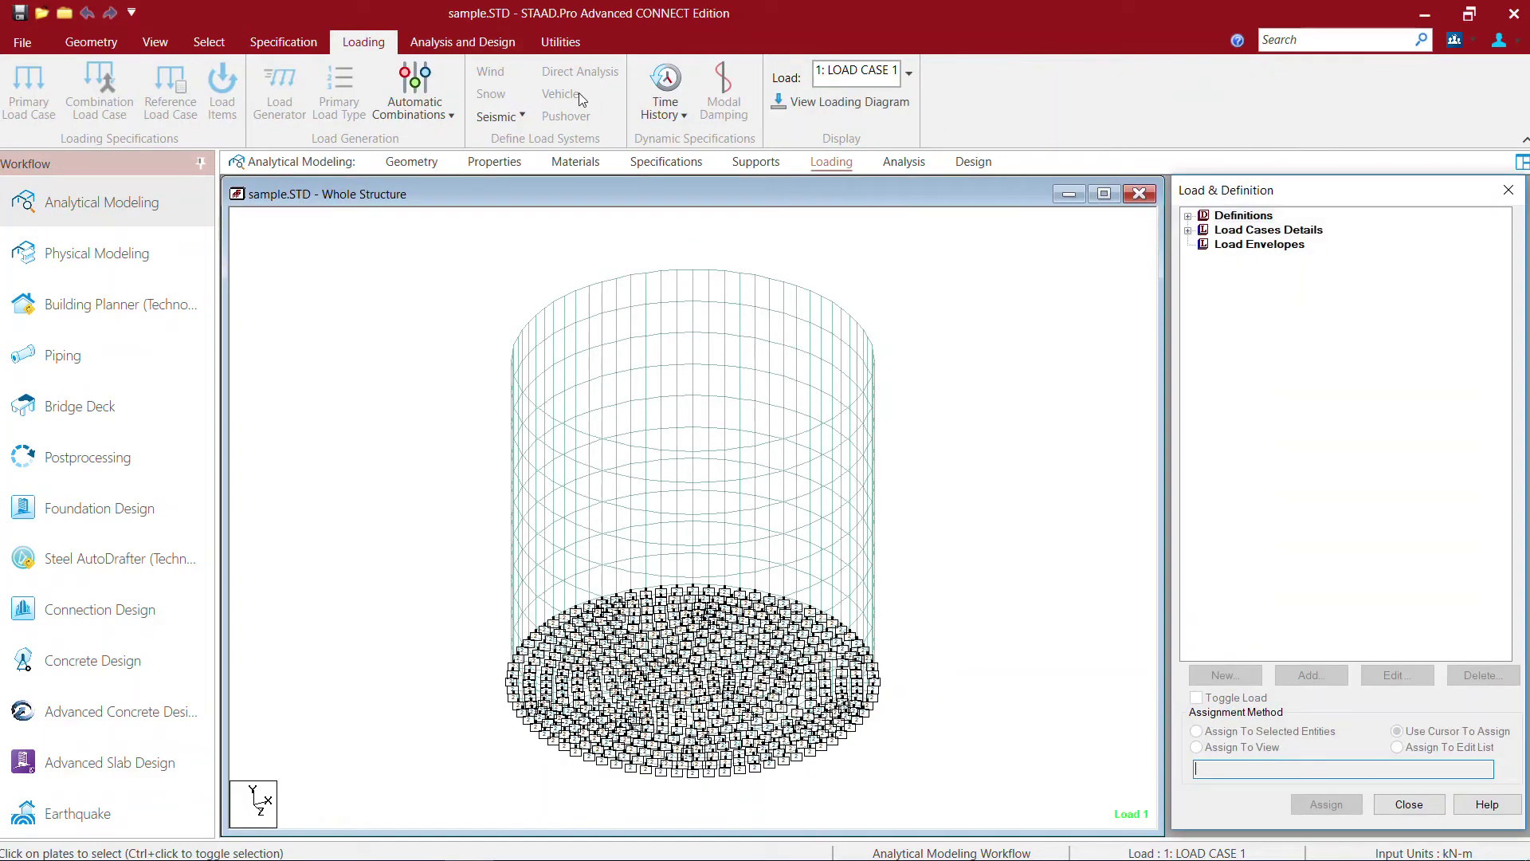
pyautogui.click(1188, 230)
pyautogui.click(1240, 244)
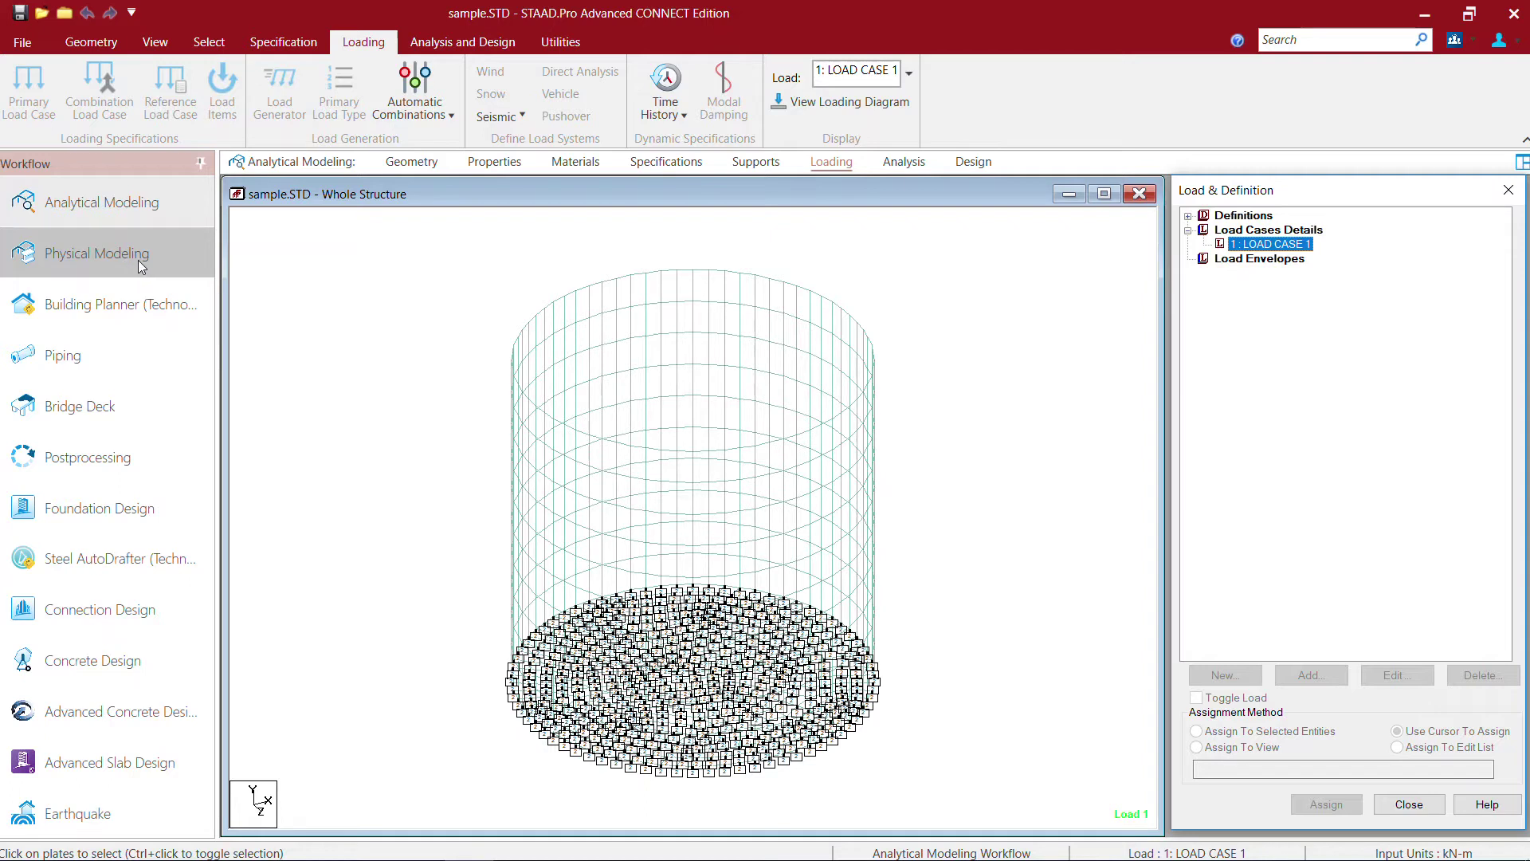
pyautogui.click(96, 252)
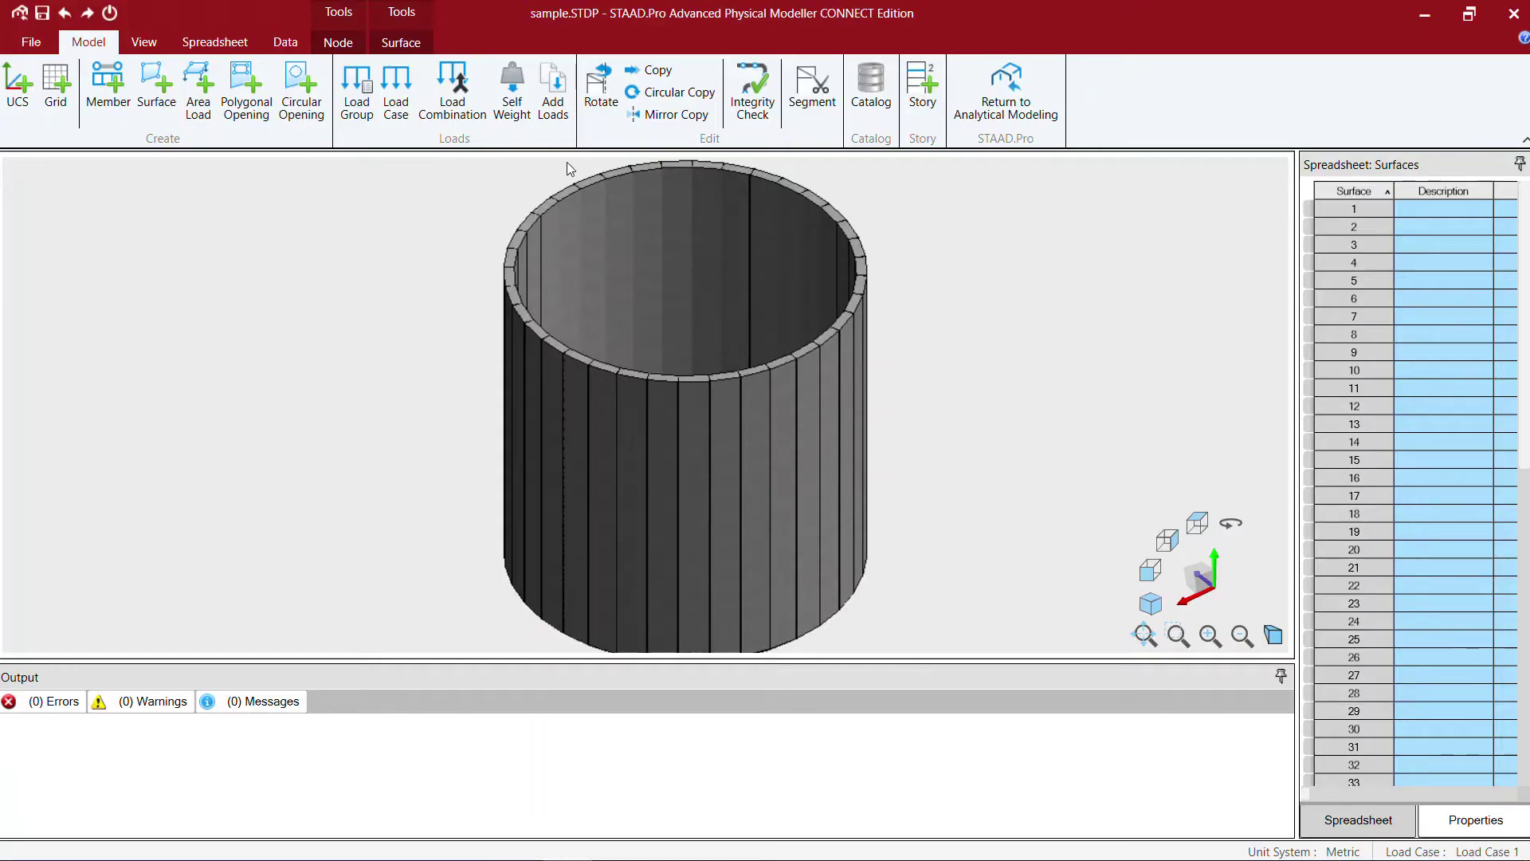
pyautogui.click(401, 44)
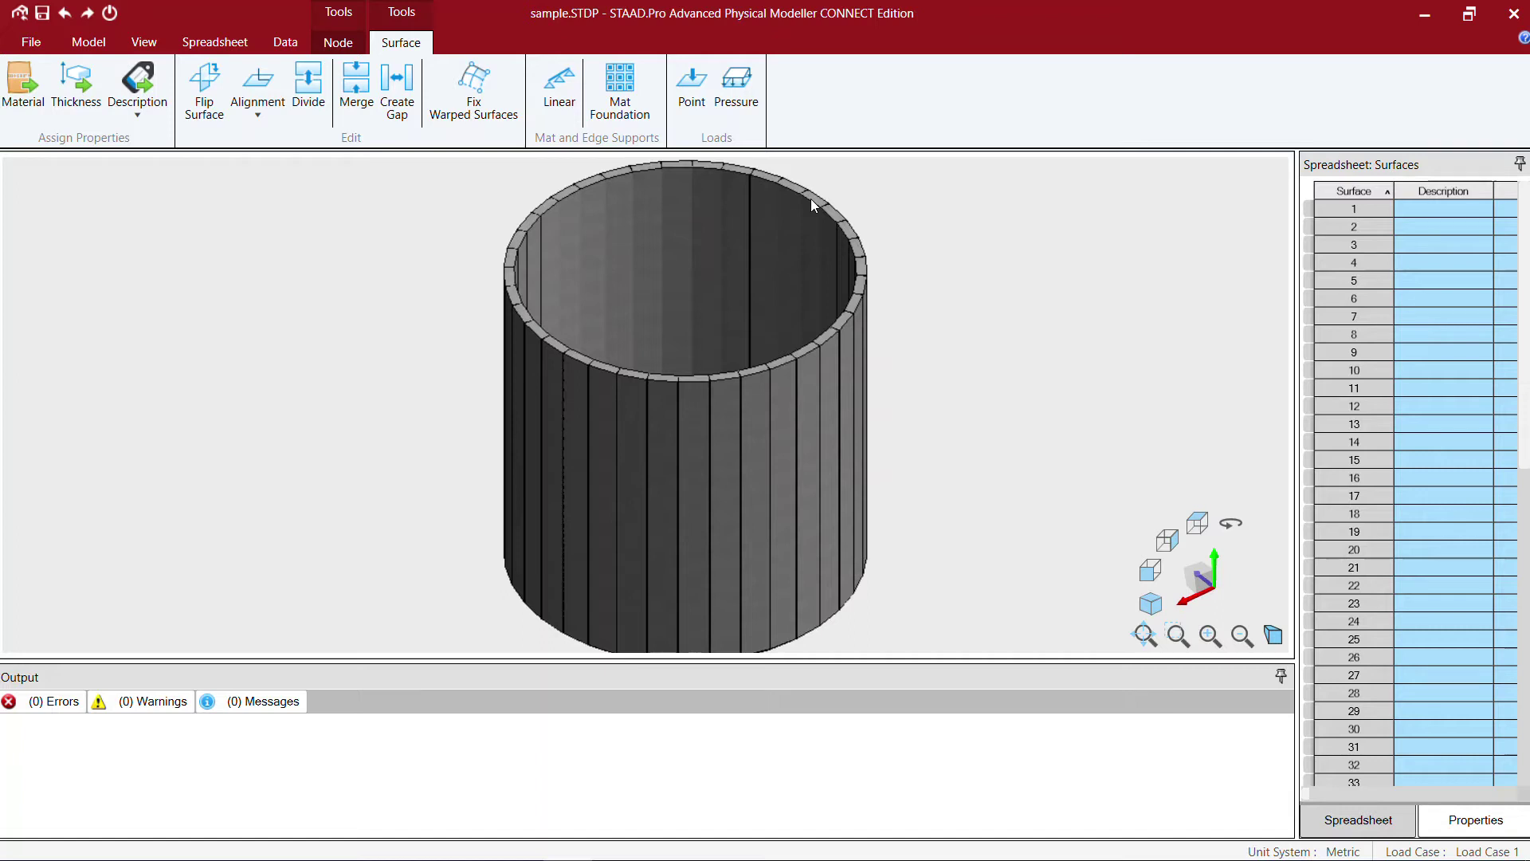
pyautogui.click(738, 99)
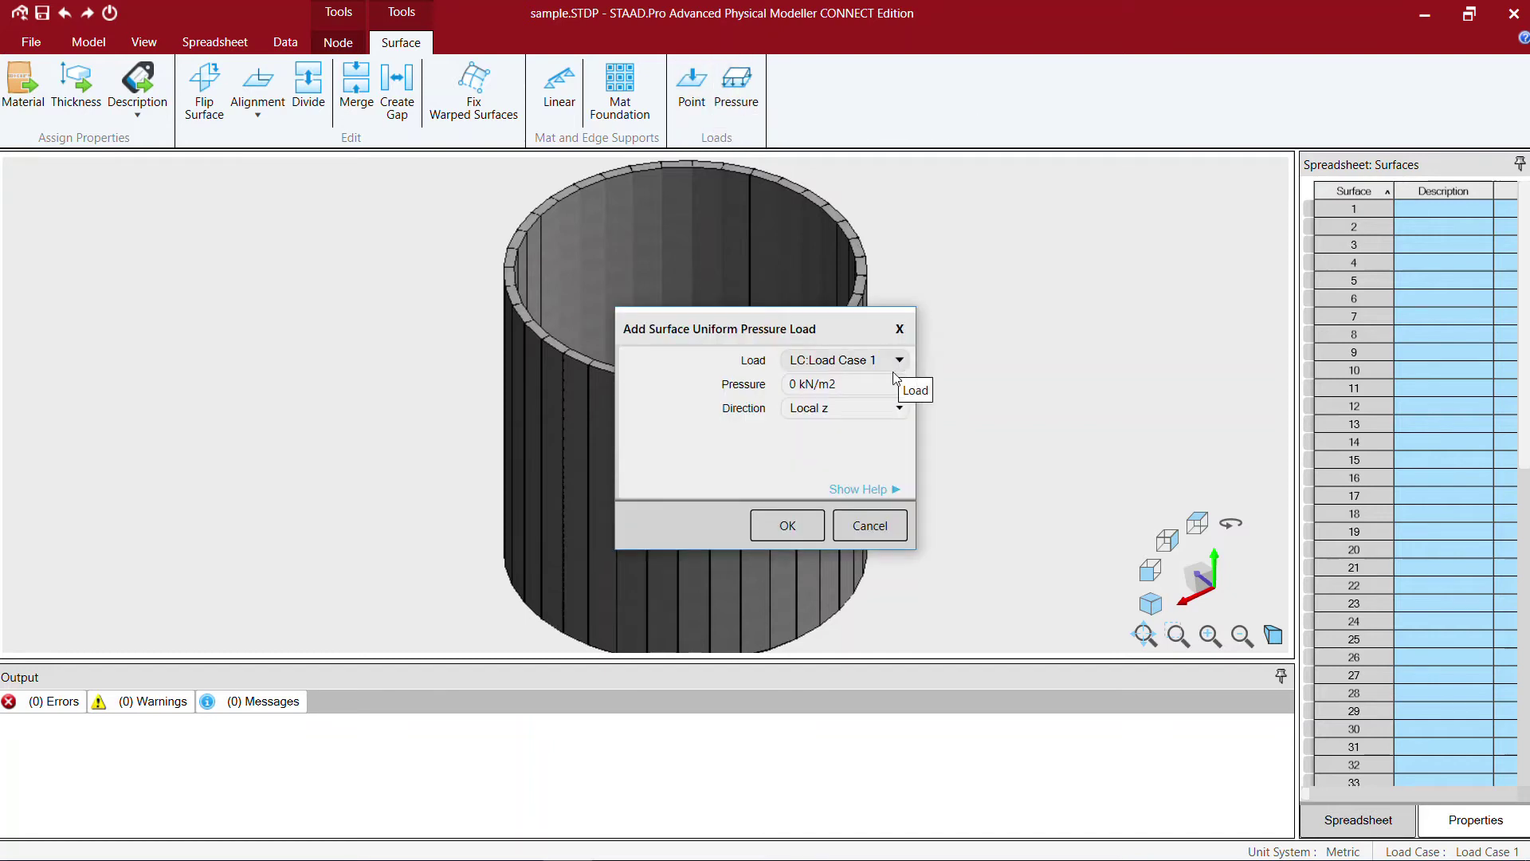
pyautogui.click(887, 411)
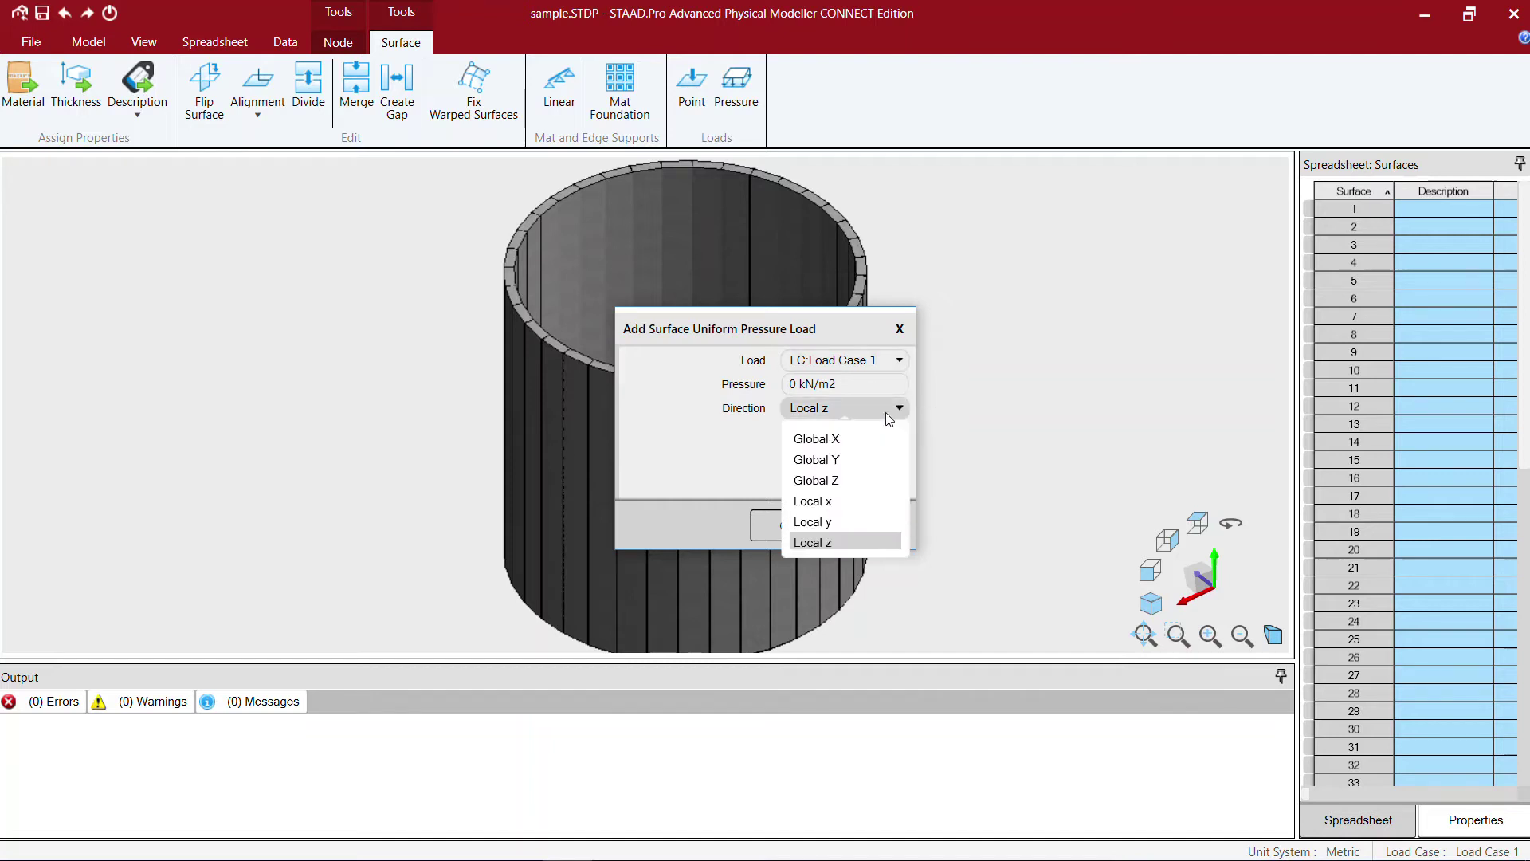
pyautogui.click(887, 414)
pyautogui.click(884, 524)
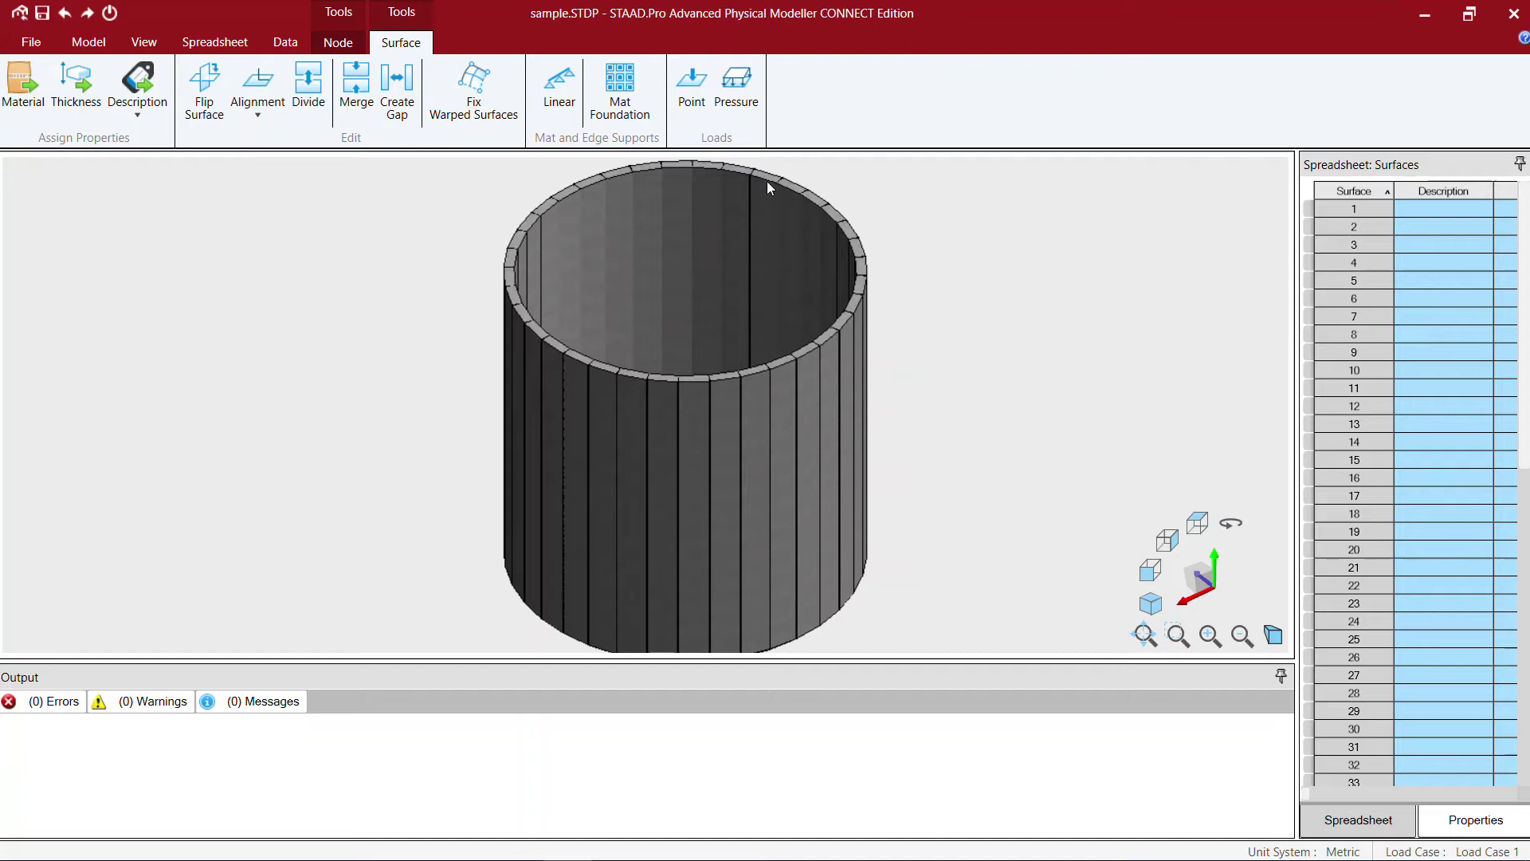
# Step: Review File Info, then regenerate the analytical model of the meshed tank walls and base
pyautogui.click(41, 40)
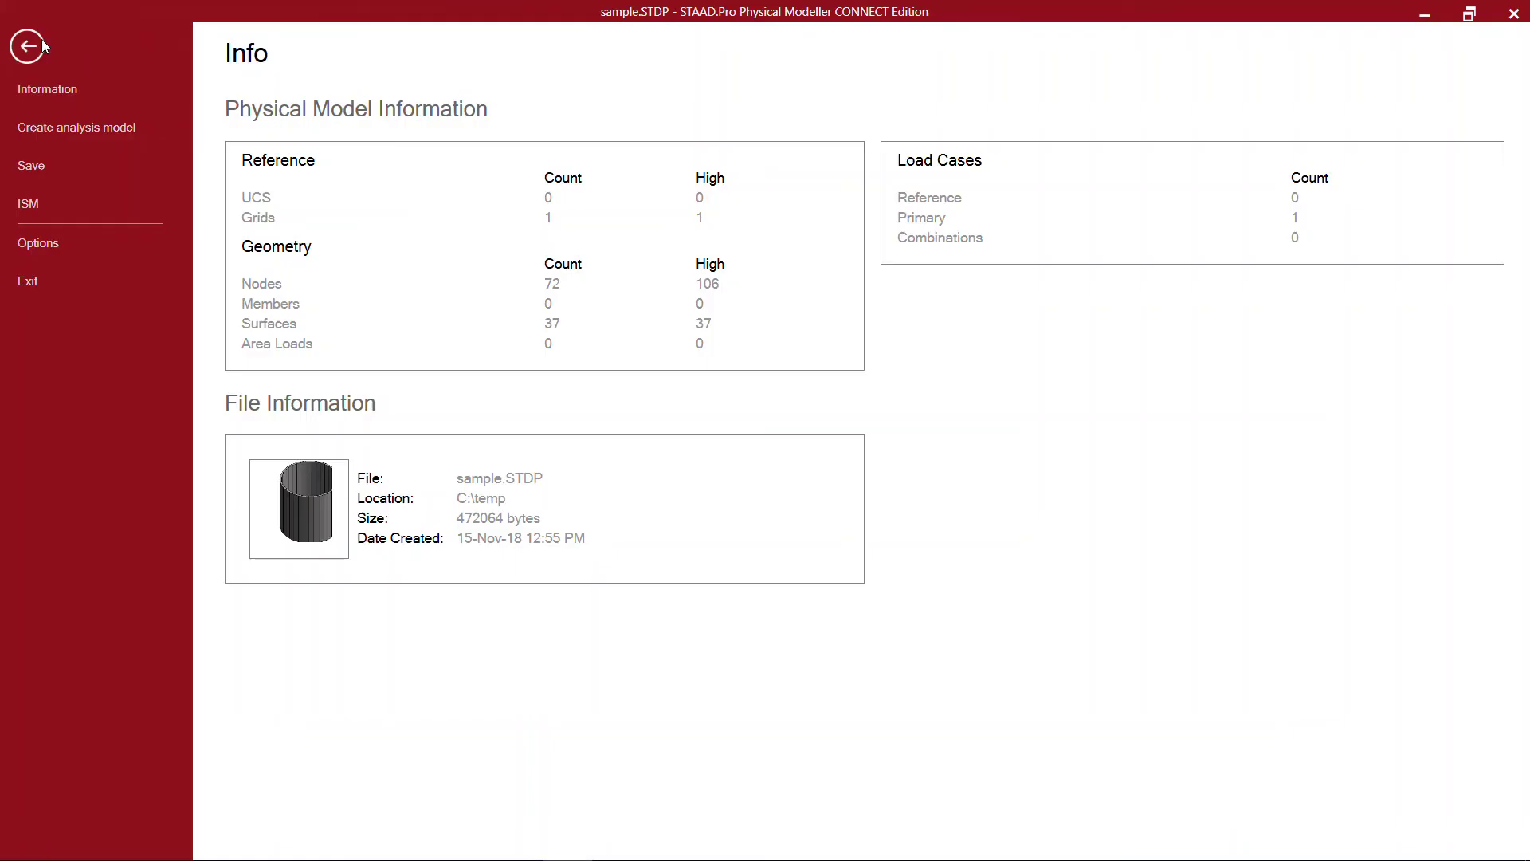
pyautogui.click(36, 50)
pyautogui.click(89, 42)
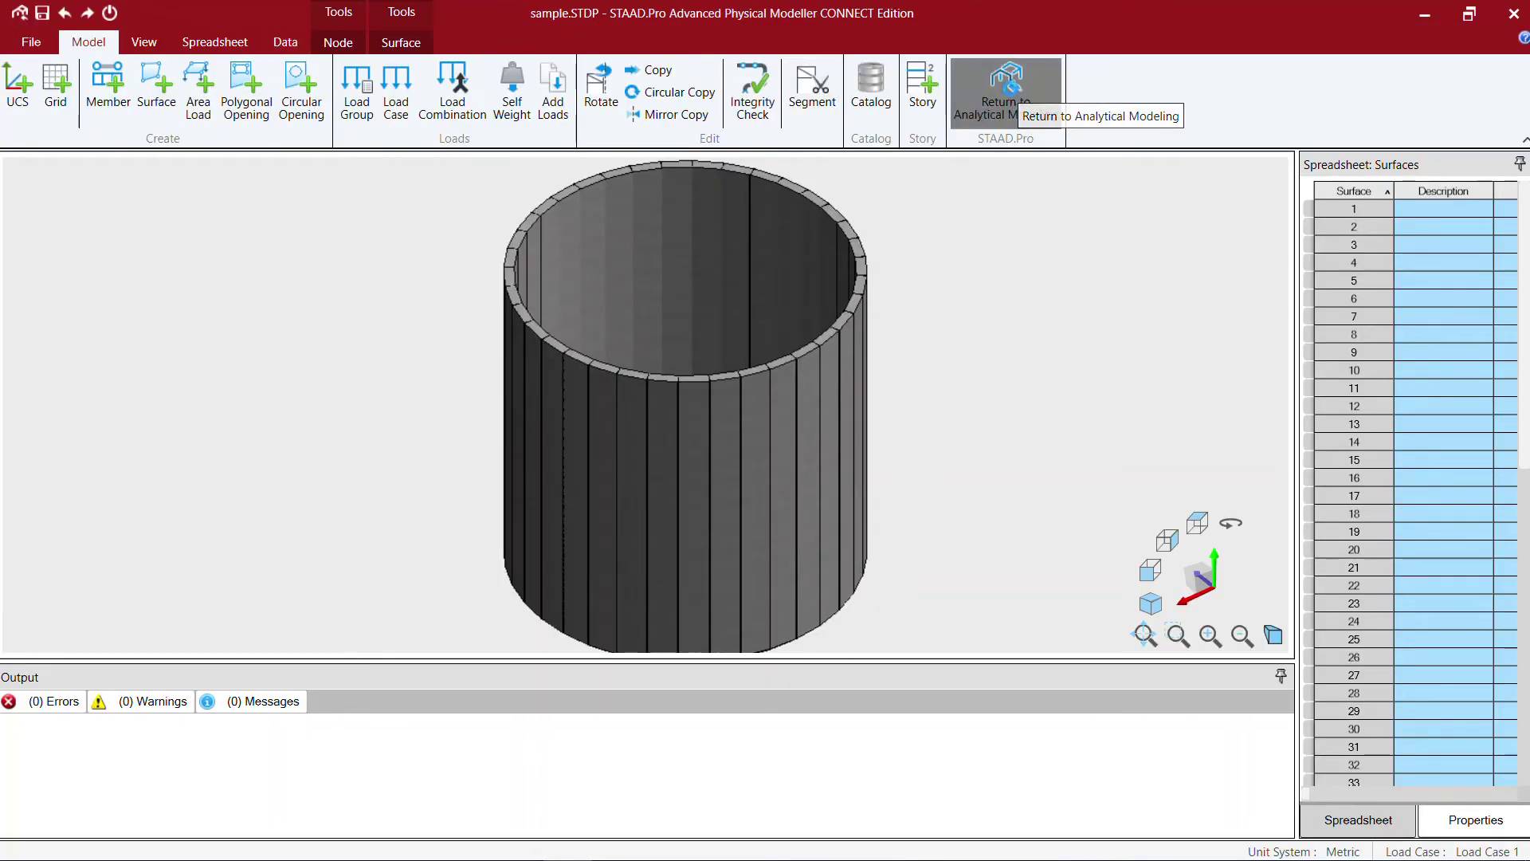
pyautogui.click(1013, 94)
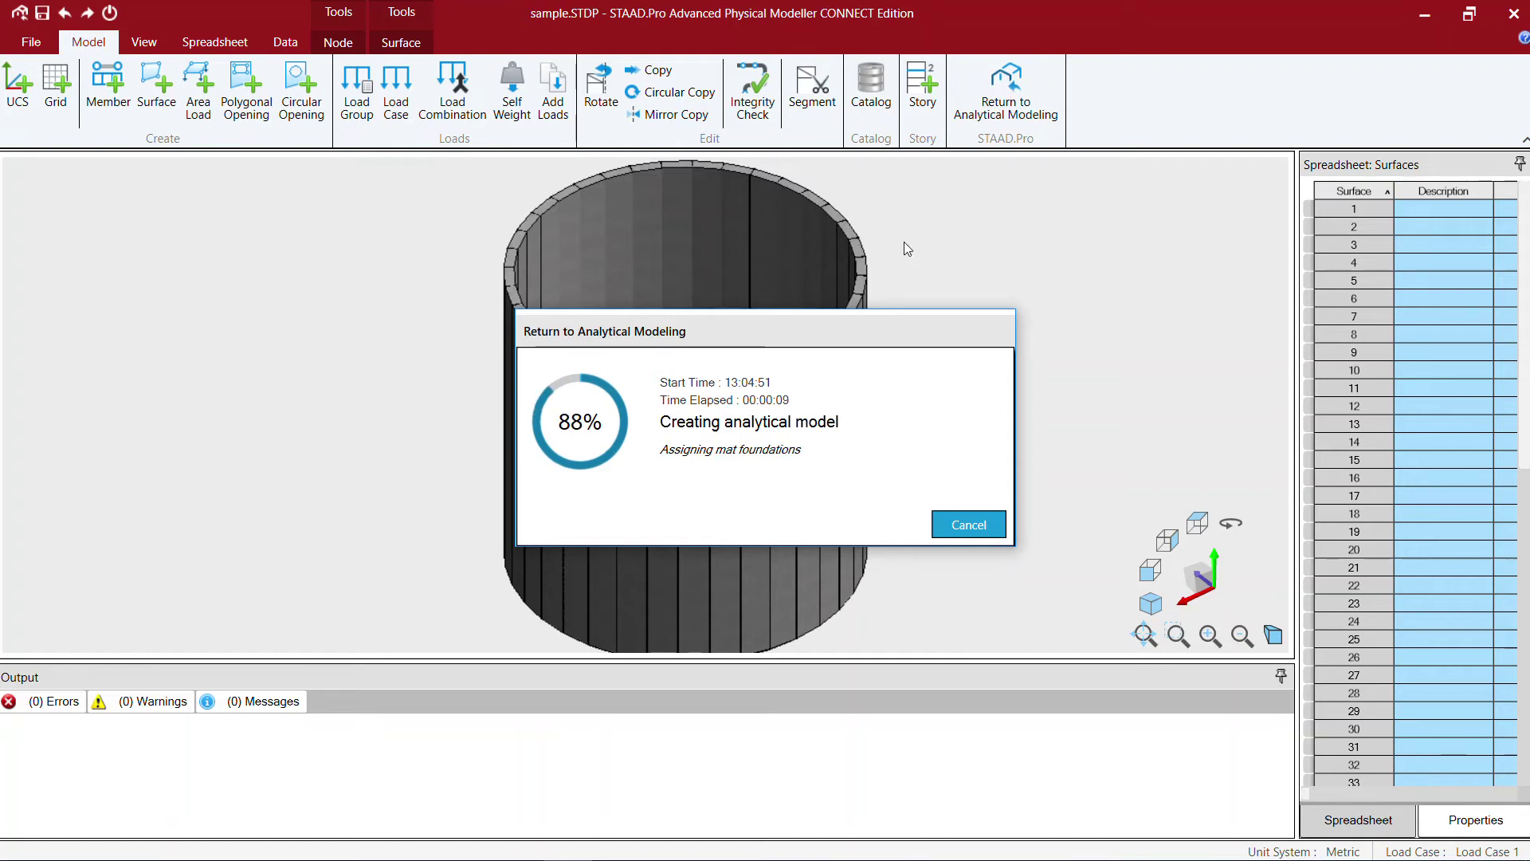
pyautogui.click(975, 522)
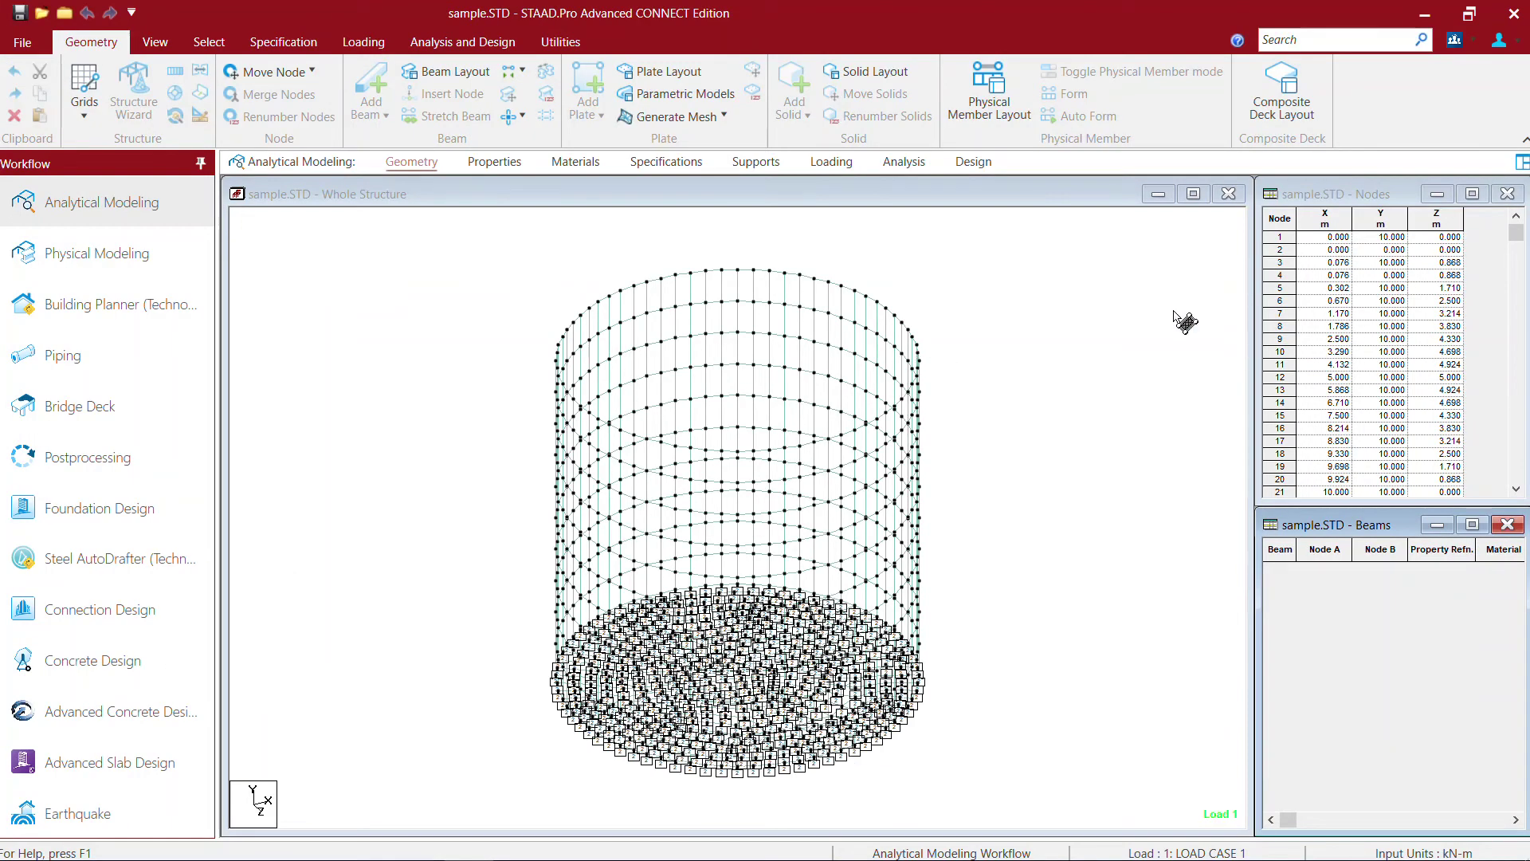
# Step: Inspect the context menu for the upper wall plates, clear the selection, and open the Loading page
pyautogui.click(898, 197)
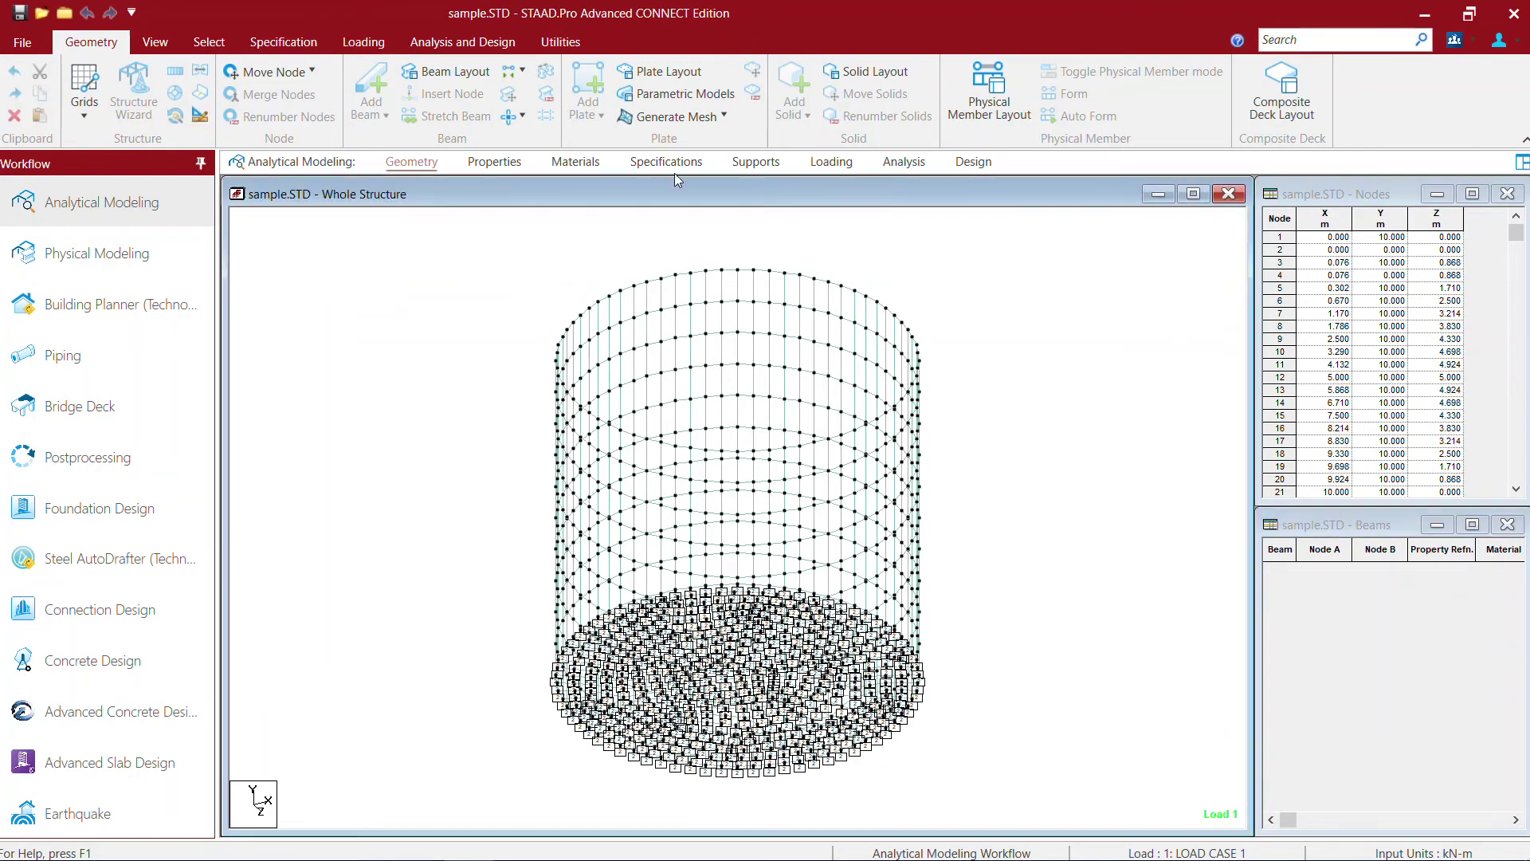
pyautogui.click(664, 300)
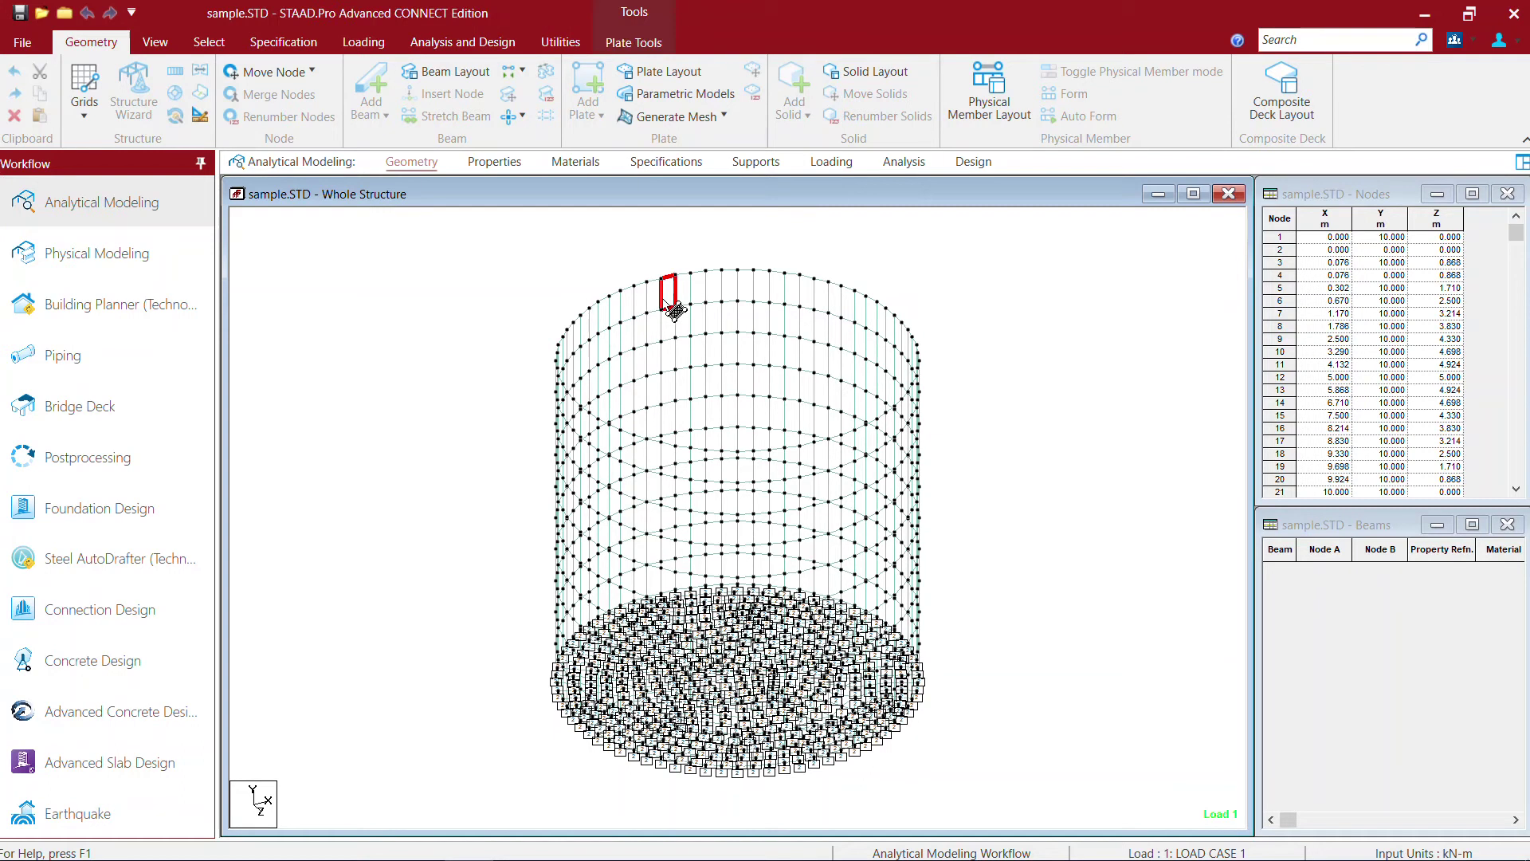
pyautogui.rightClick(664, 298)
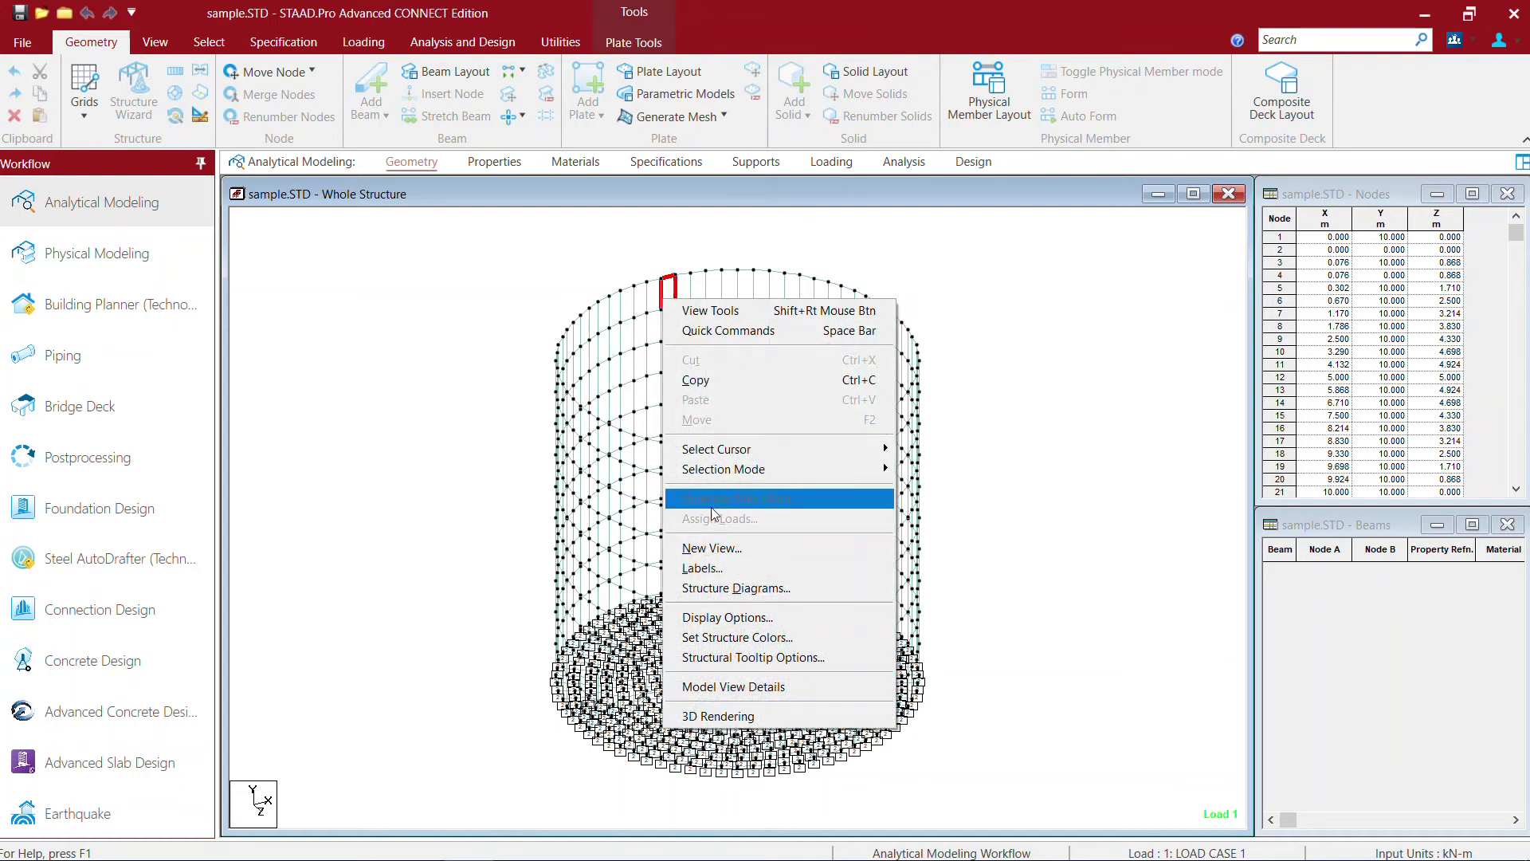
pyautogui.moveTo(484, 229); pyautogui.dragTo(981, 495)
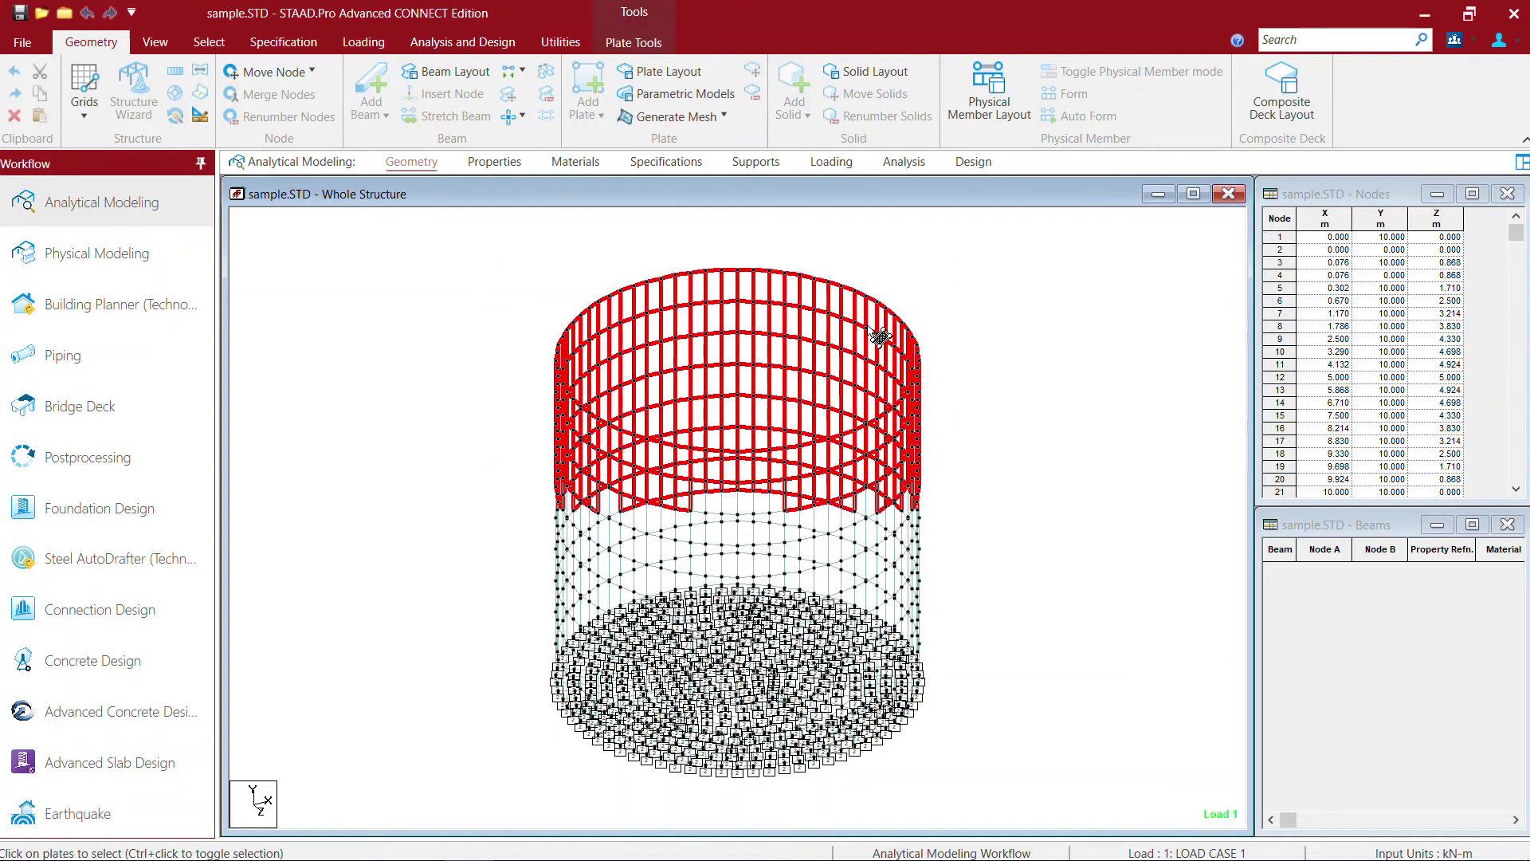
pyautogui.rightClick(867, 325)
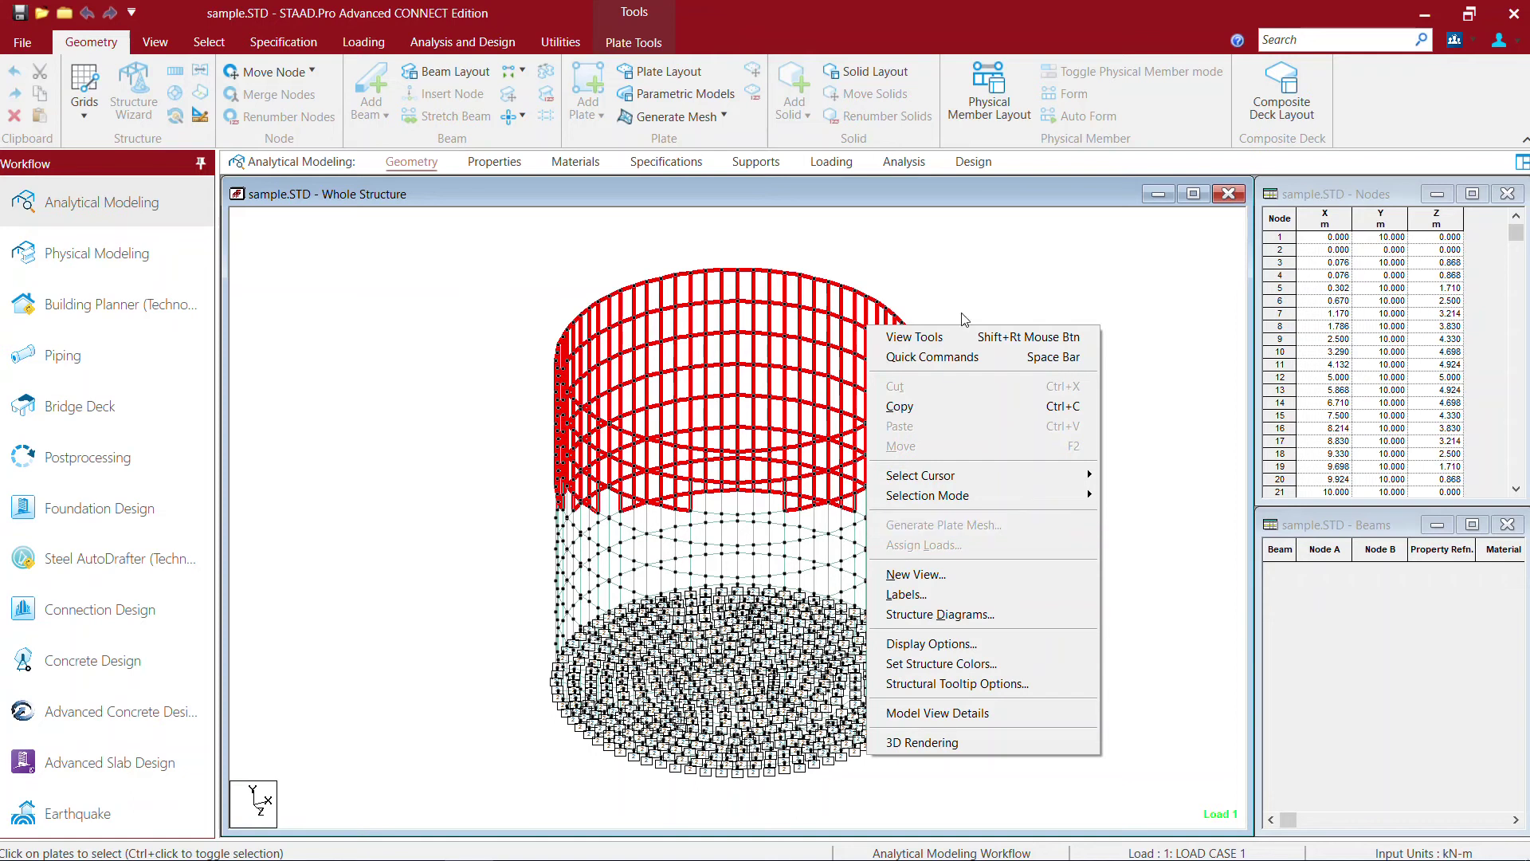
pyautogui.click(962, 273)
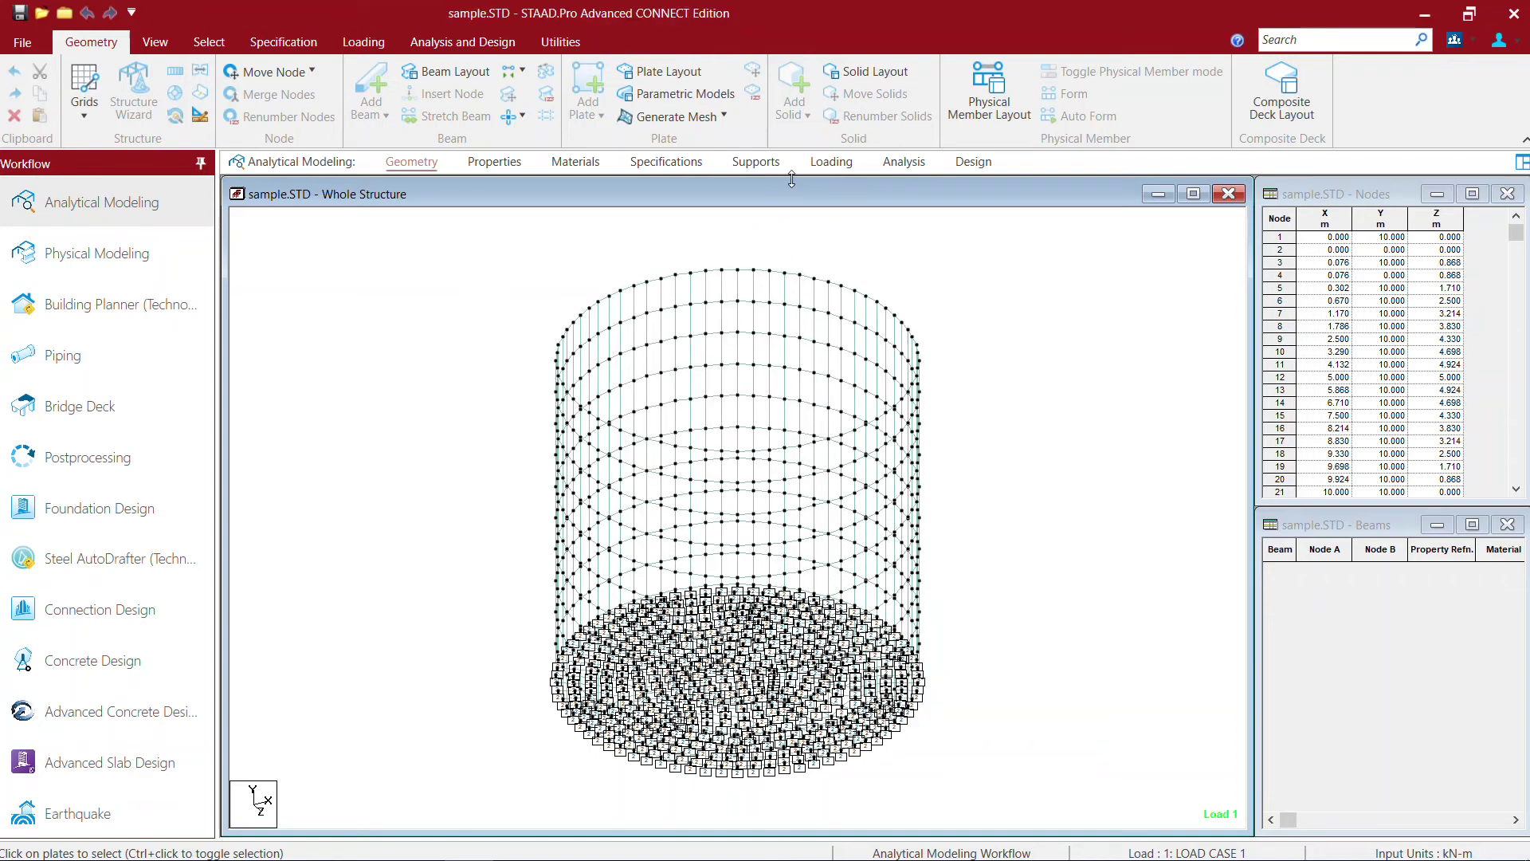
pyautogui.click(833, 167)
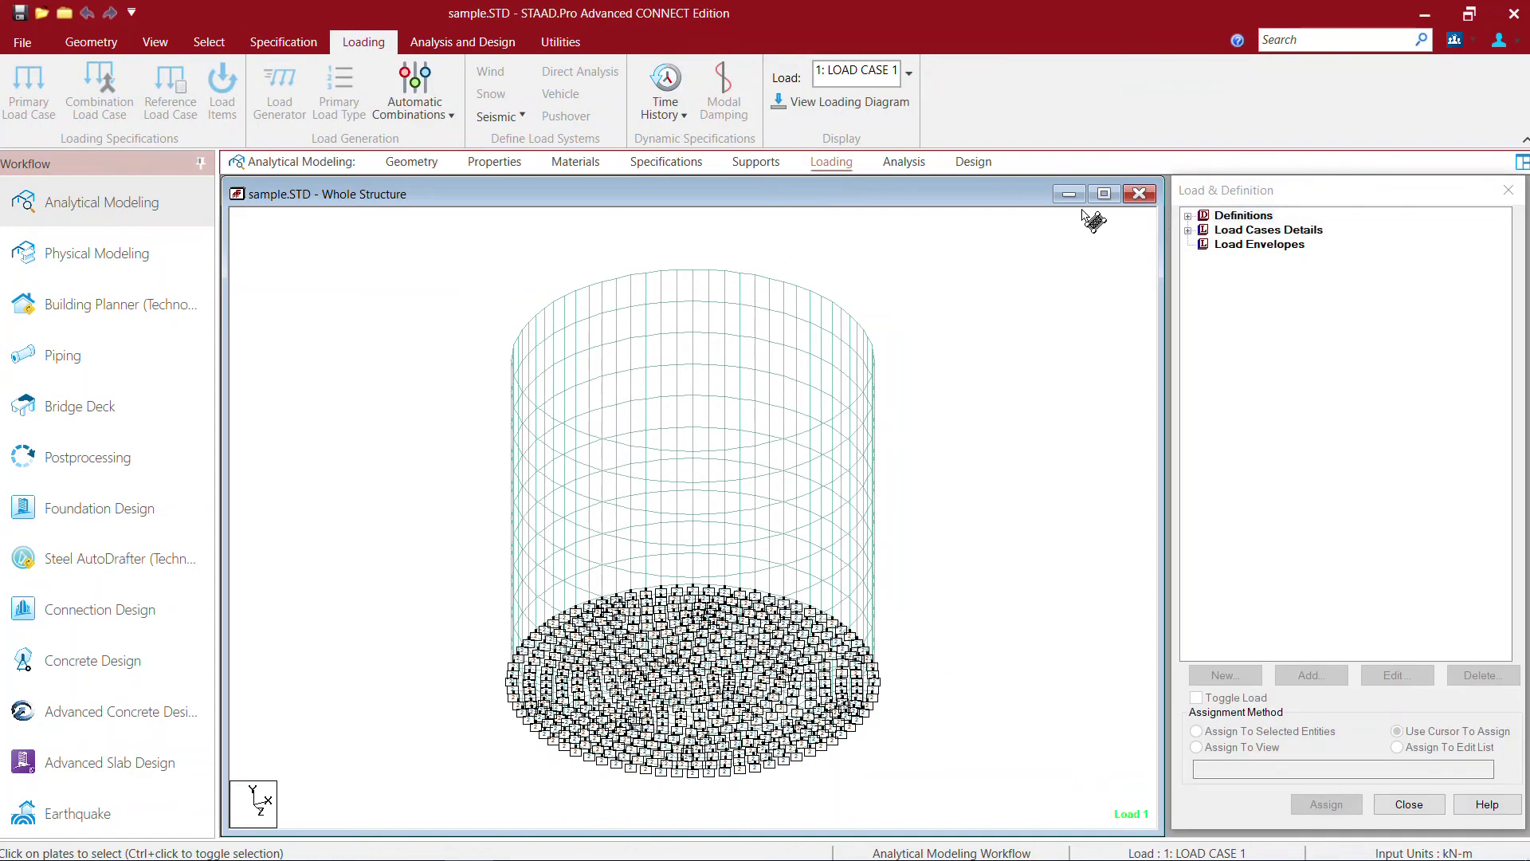
pyautogui.click(1188, 231)
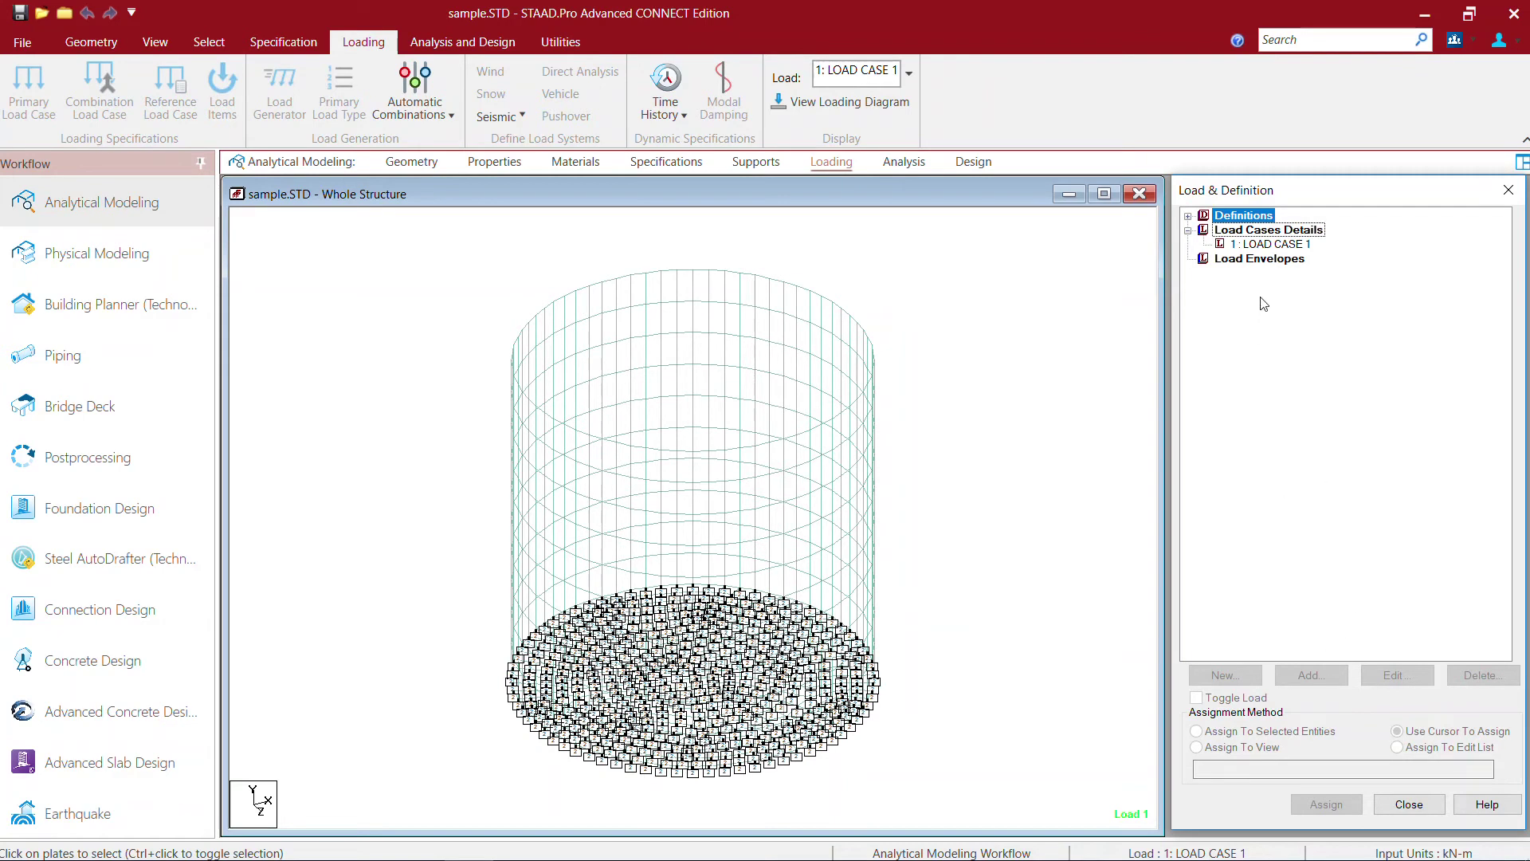
pyautogui.click(1268, 244)
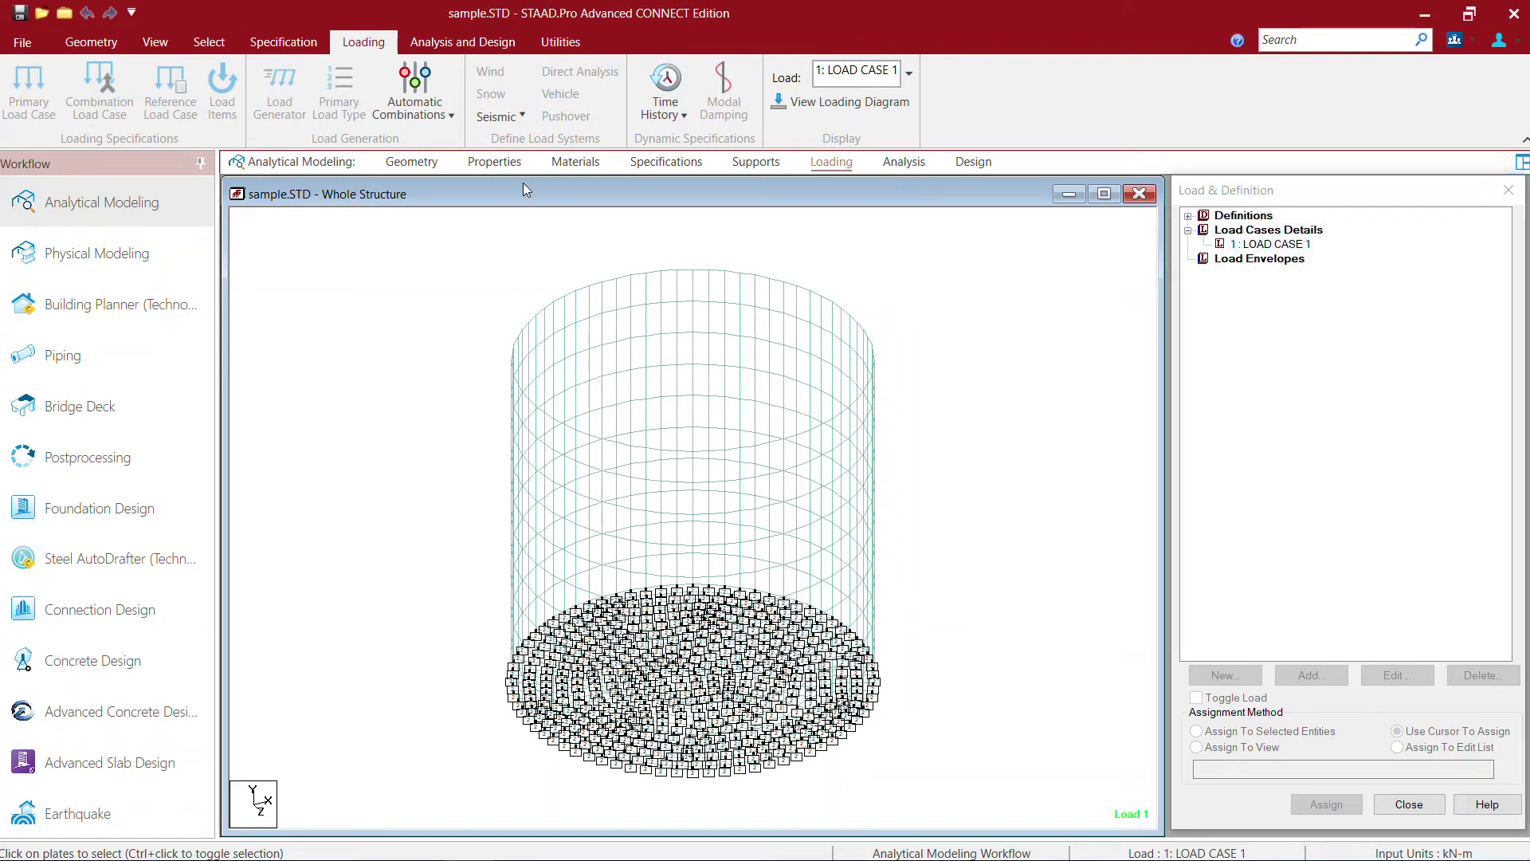
pyautogui.click(560, 42)
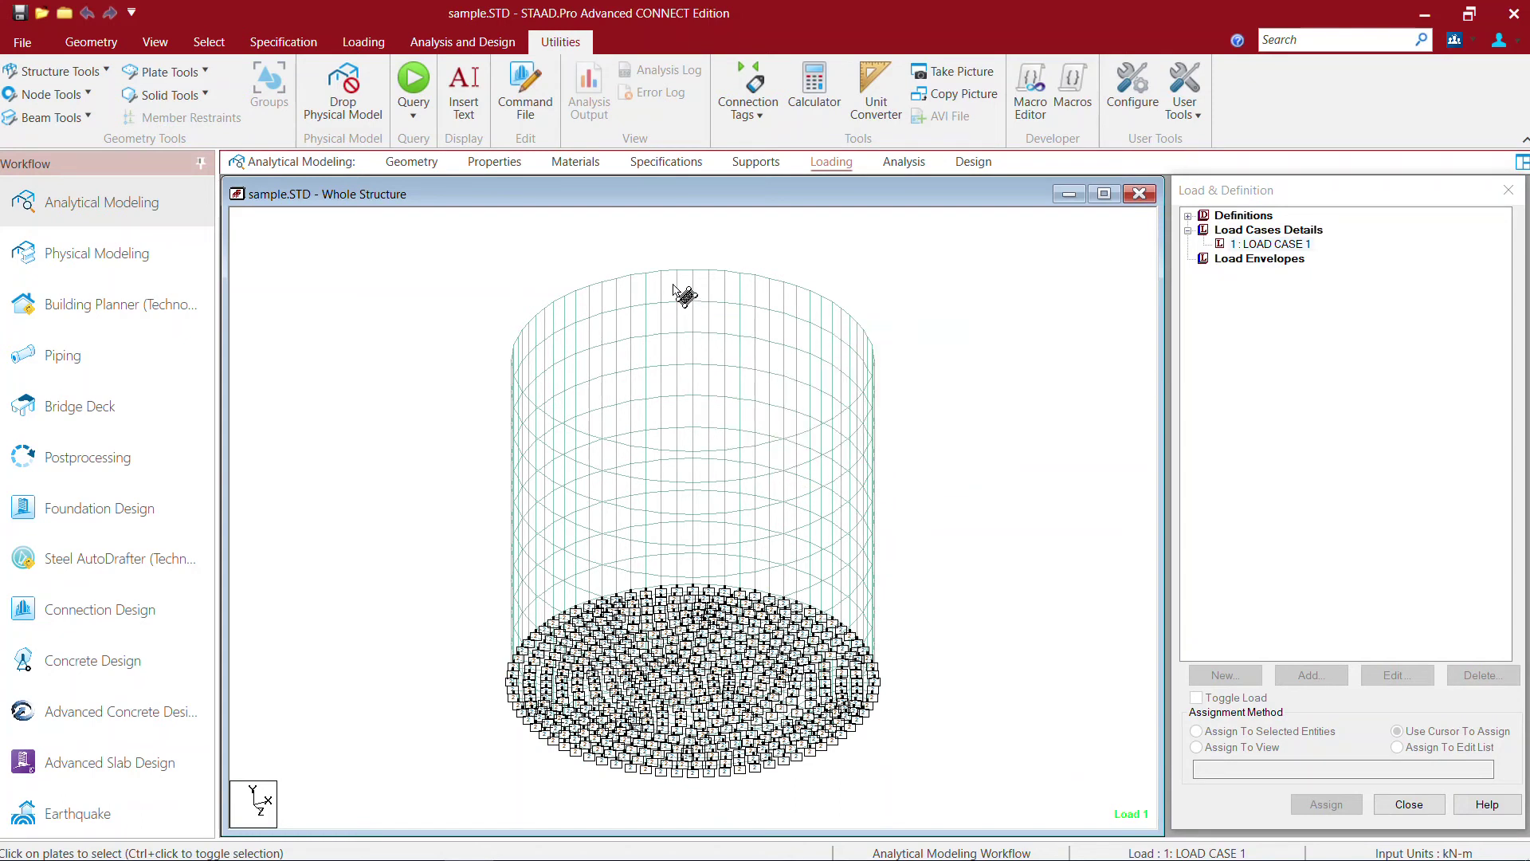
pyautogui.moveTo(674, 286)
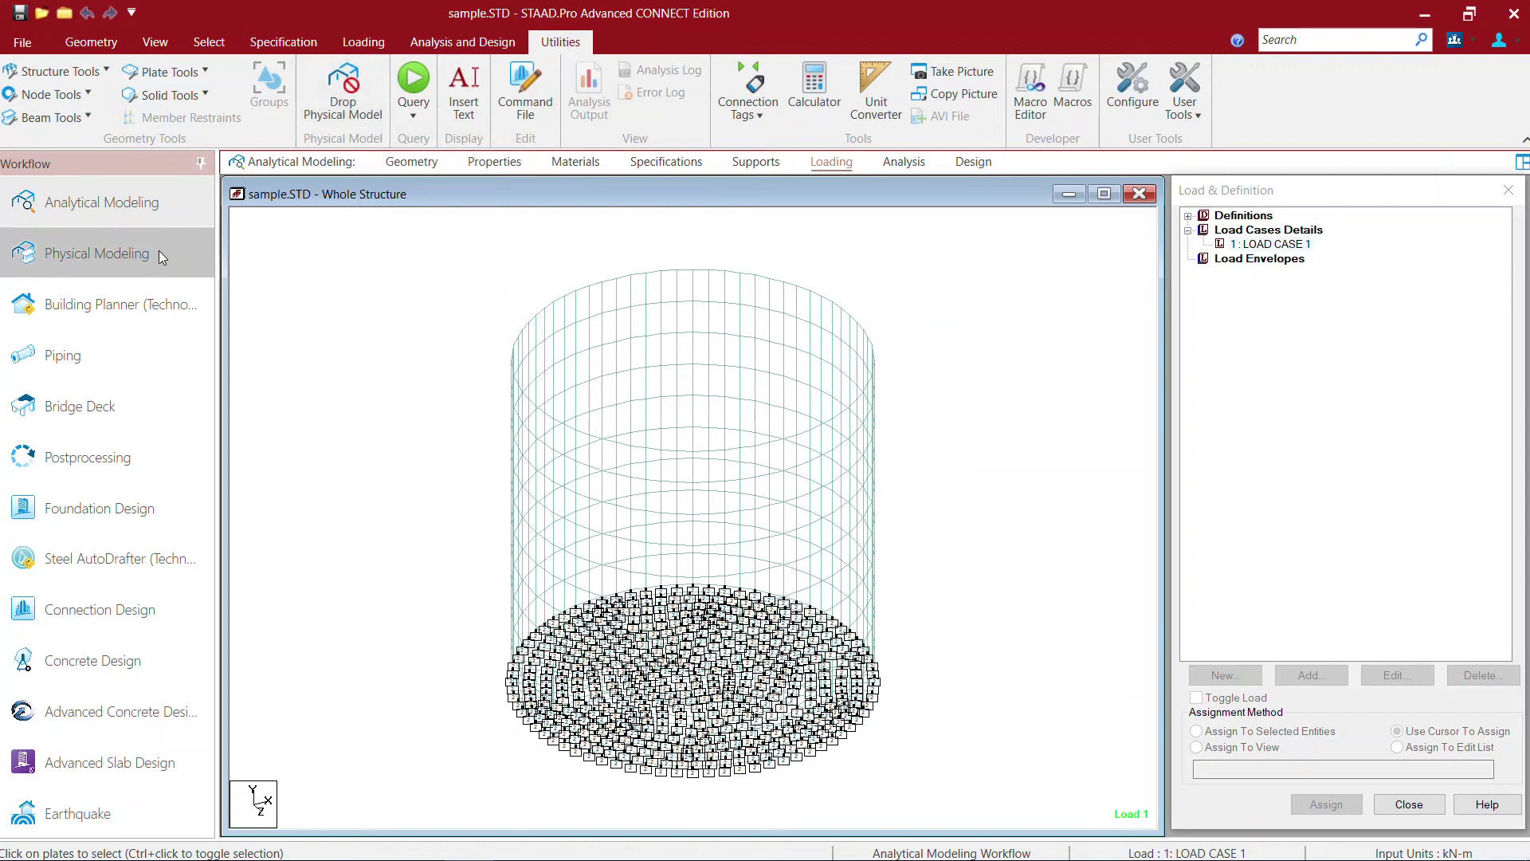
pyautogui.click(24, 43)
# Step: Save the tank as sample1.STD in C:\temp and drop its physical-model link
pyautogui.click(84, 220)
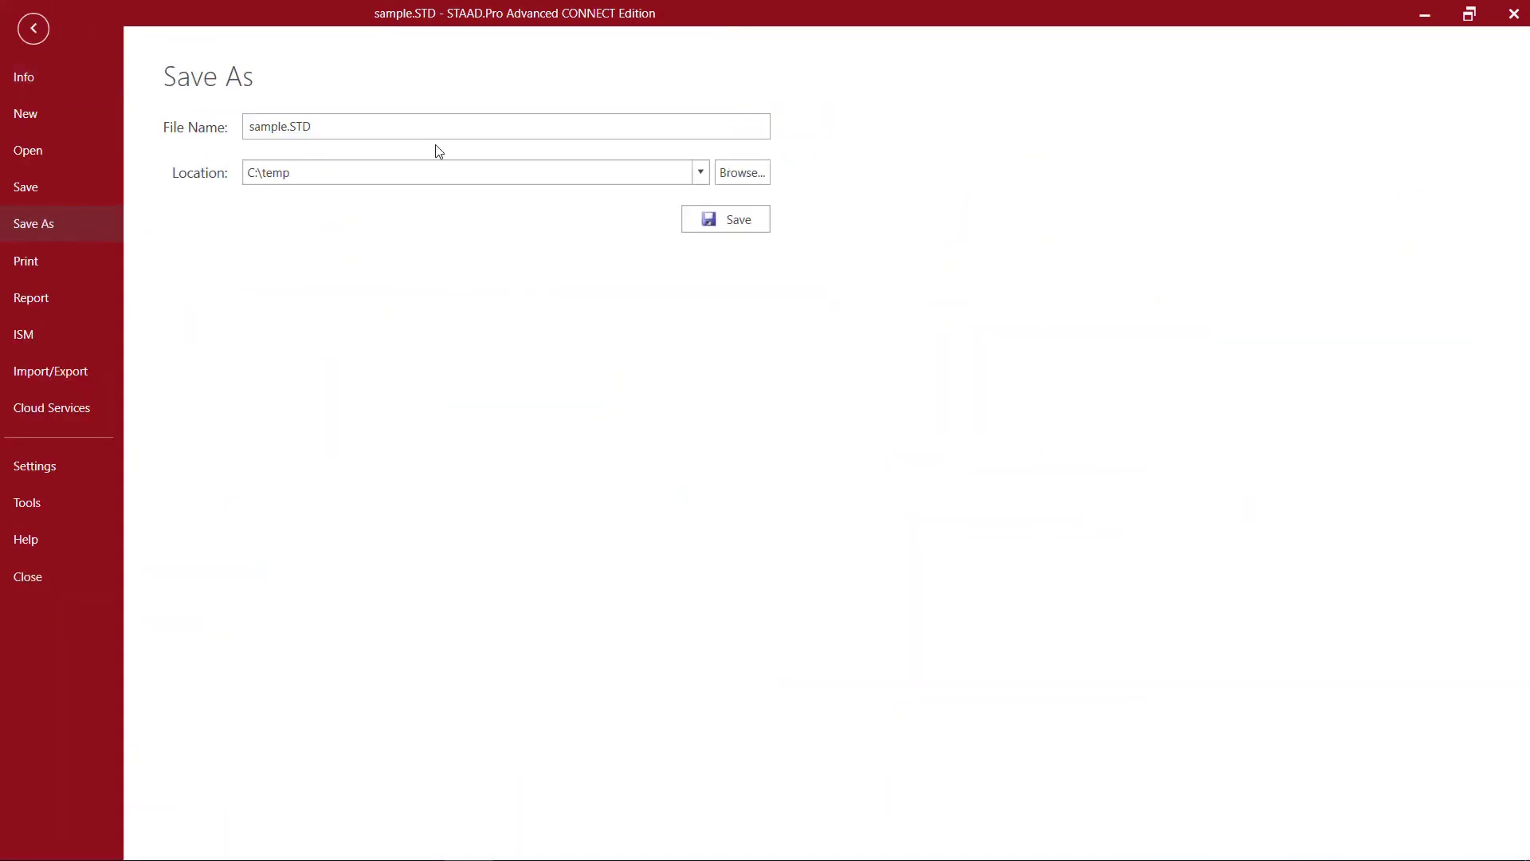
pyautogui.click(288, 126)
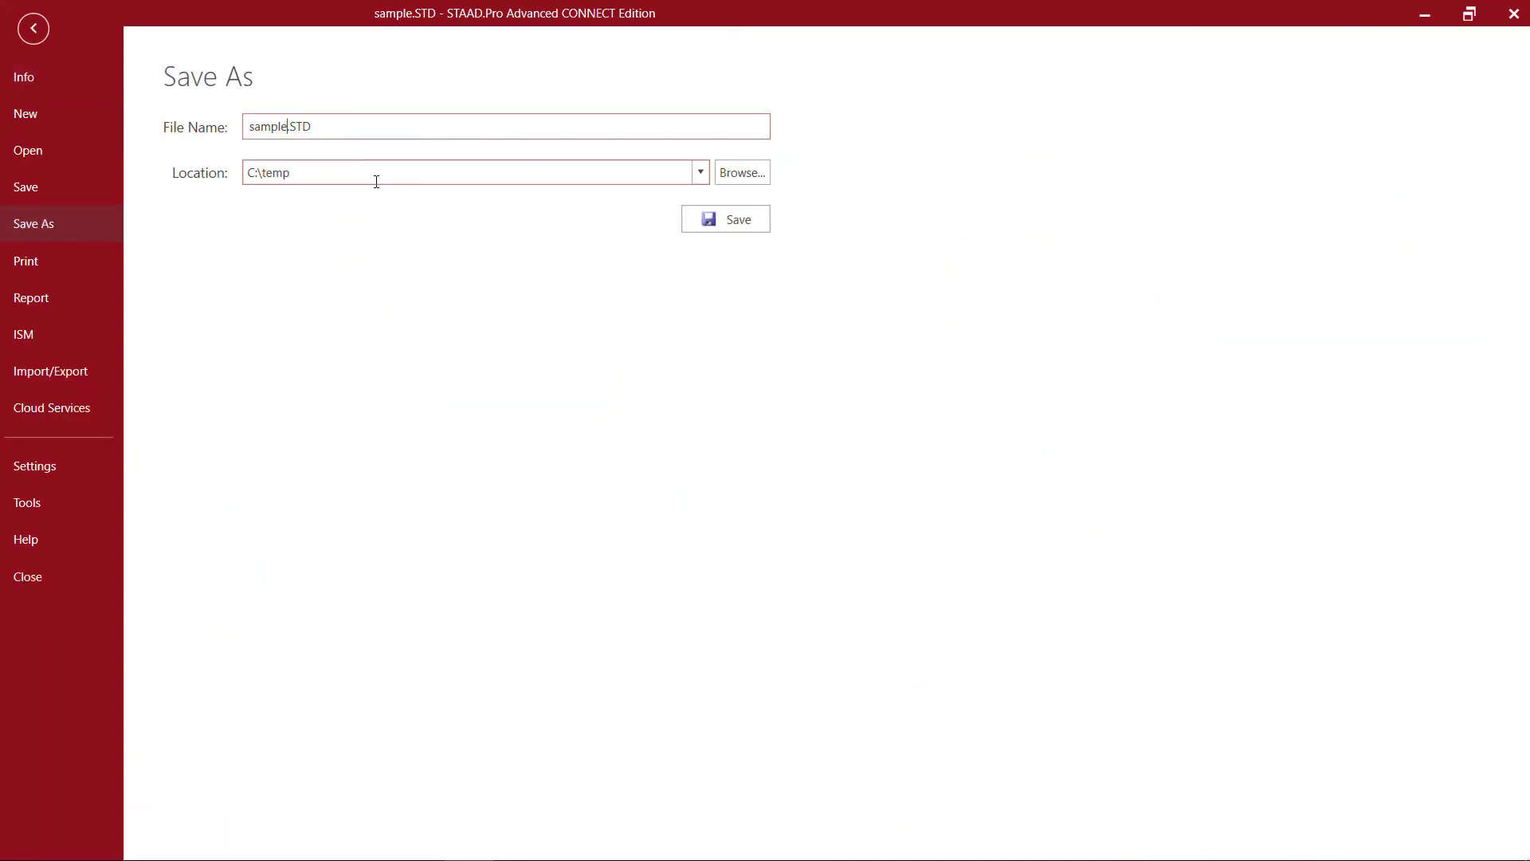
pyautogui.write('1')
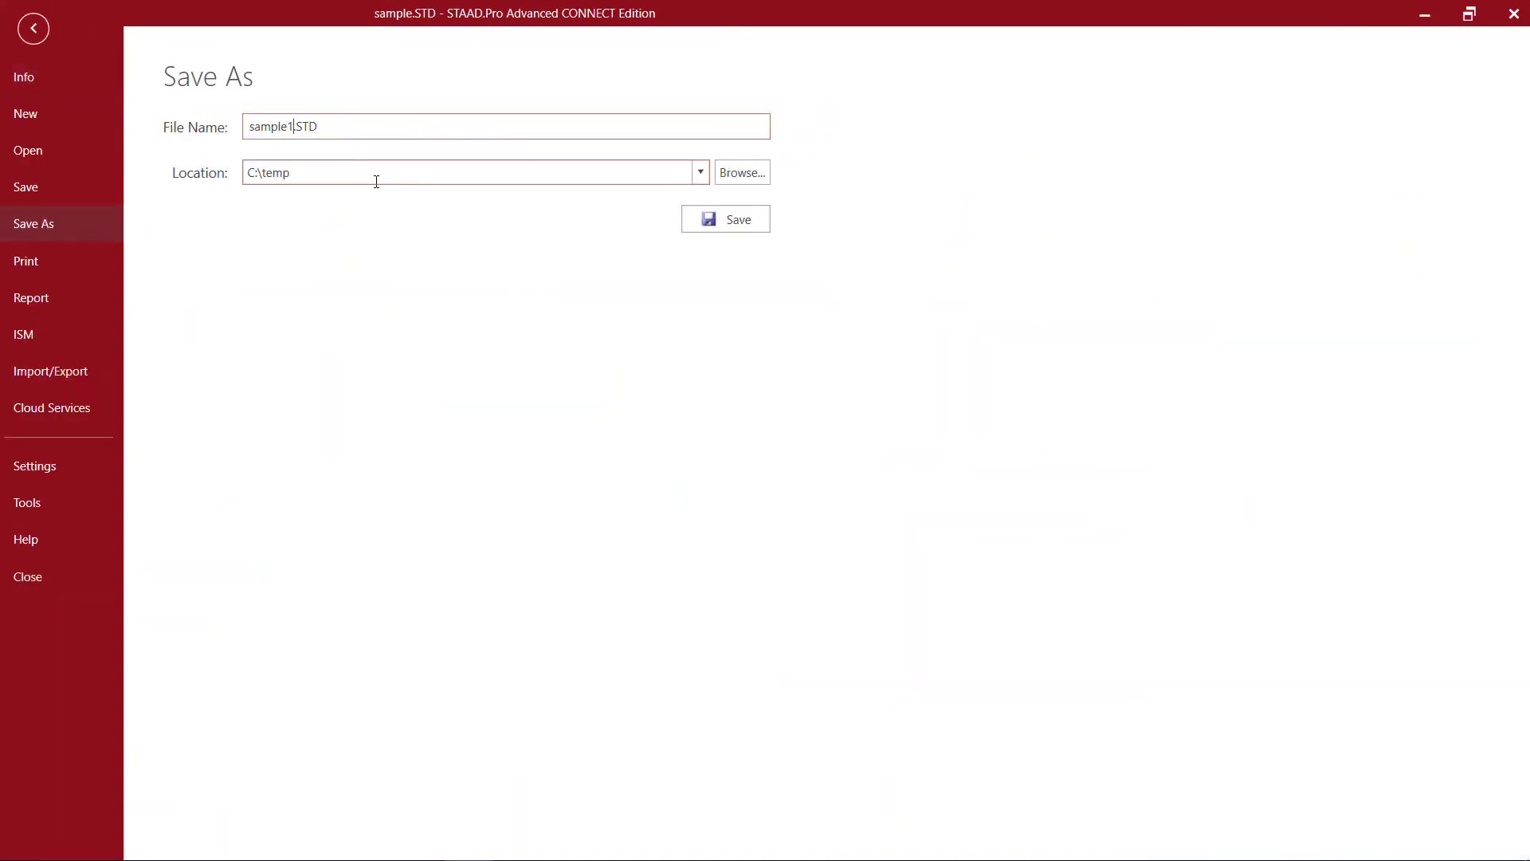
pyautogui.click(720, 220)
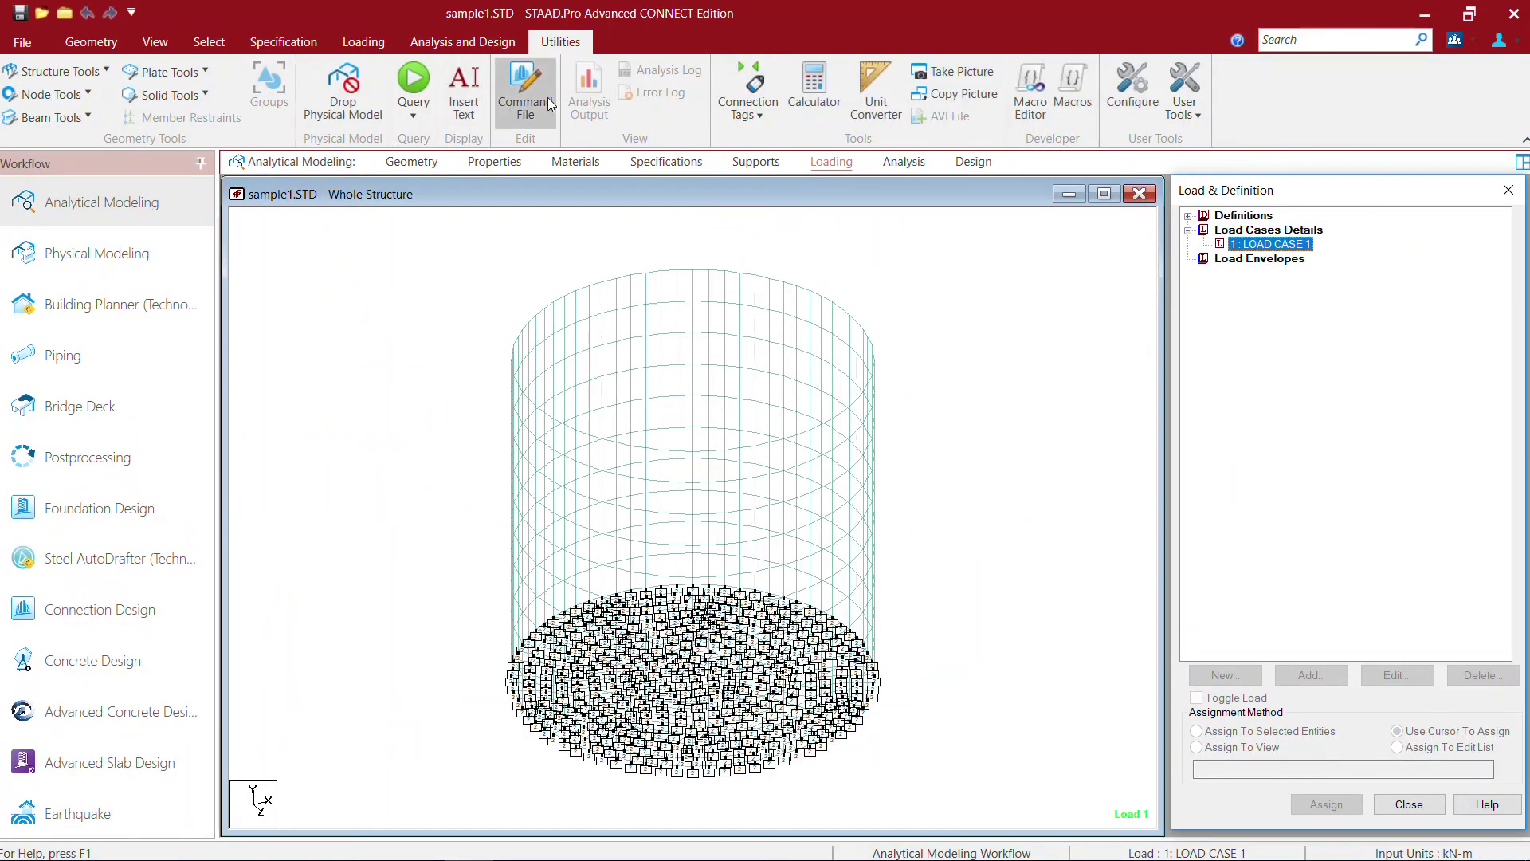
pyautogui.click(343, 79)
pyautogui.click(836, 521)
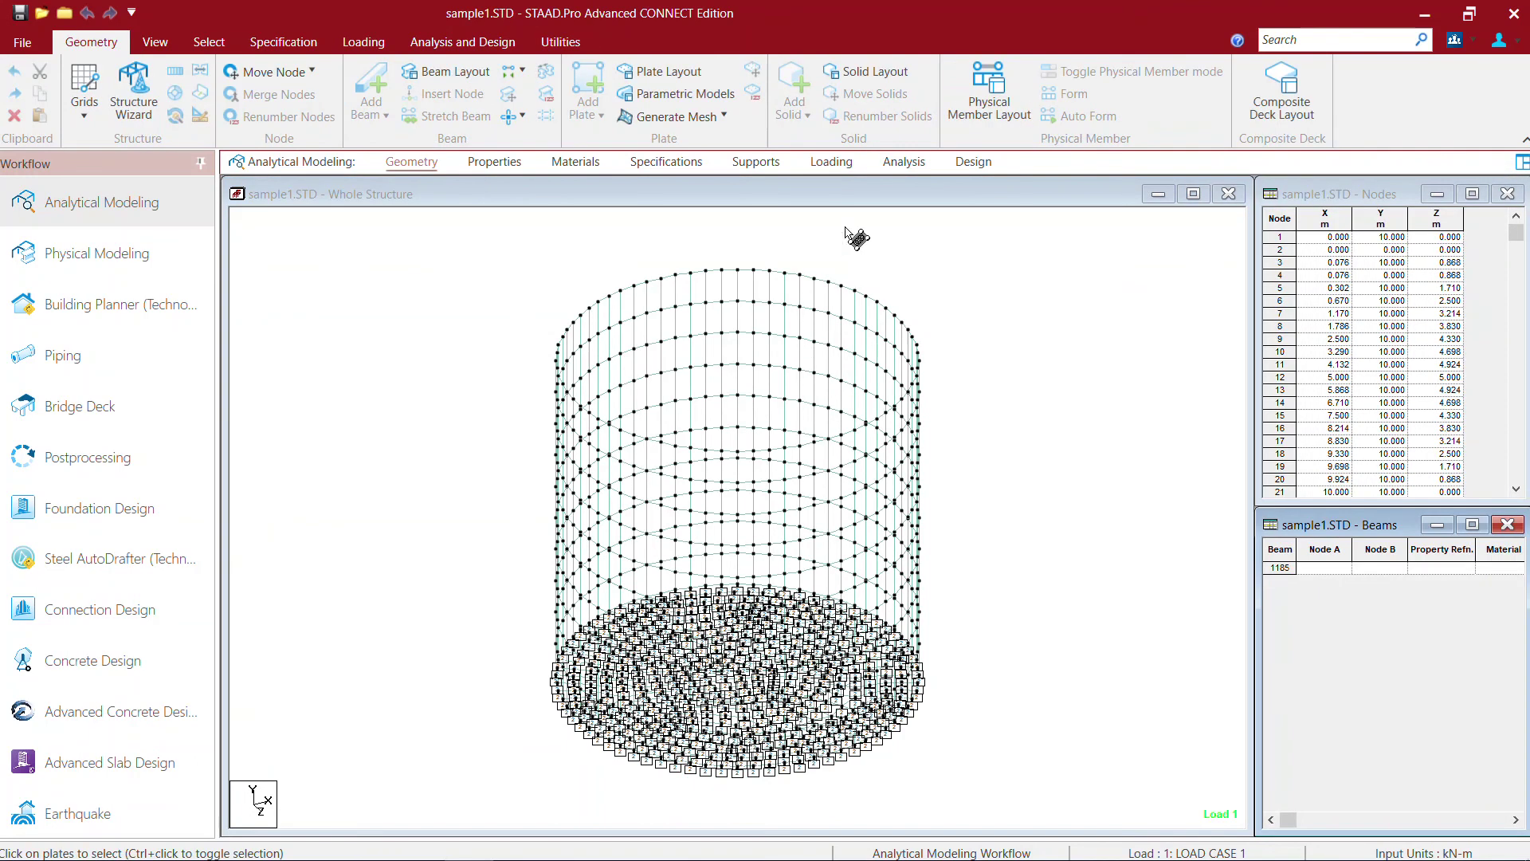
# Step: On the Loading page, check the Hydrostatic plate load for LOAD CASE 1 without adding it
pyautogui.click(831, 161)
pyautogui.click(1188, 230)
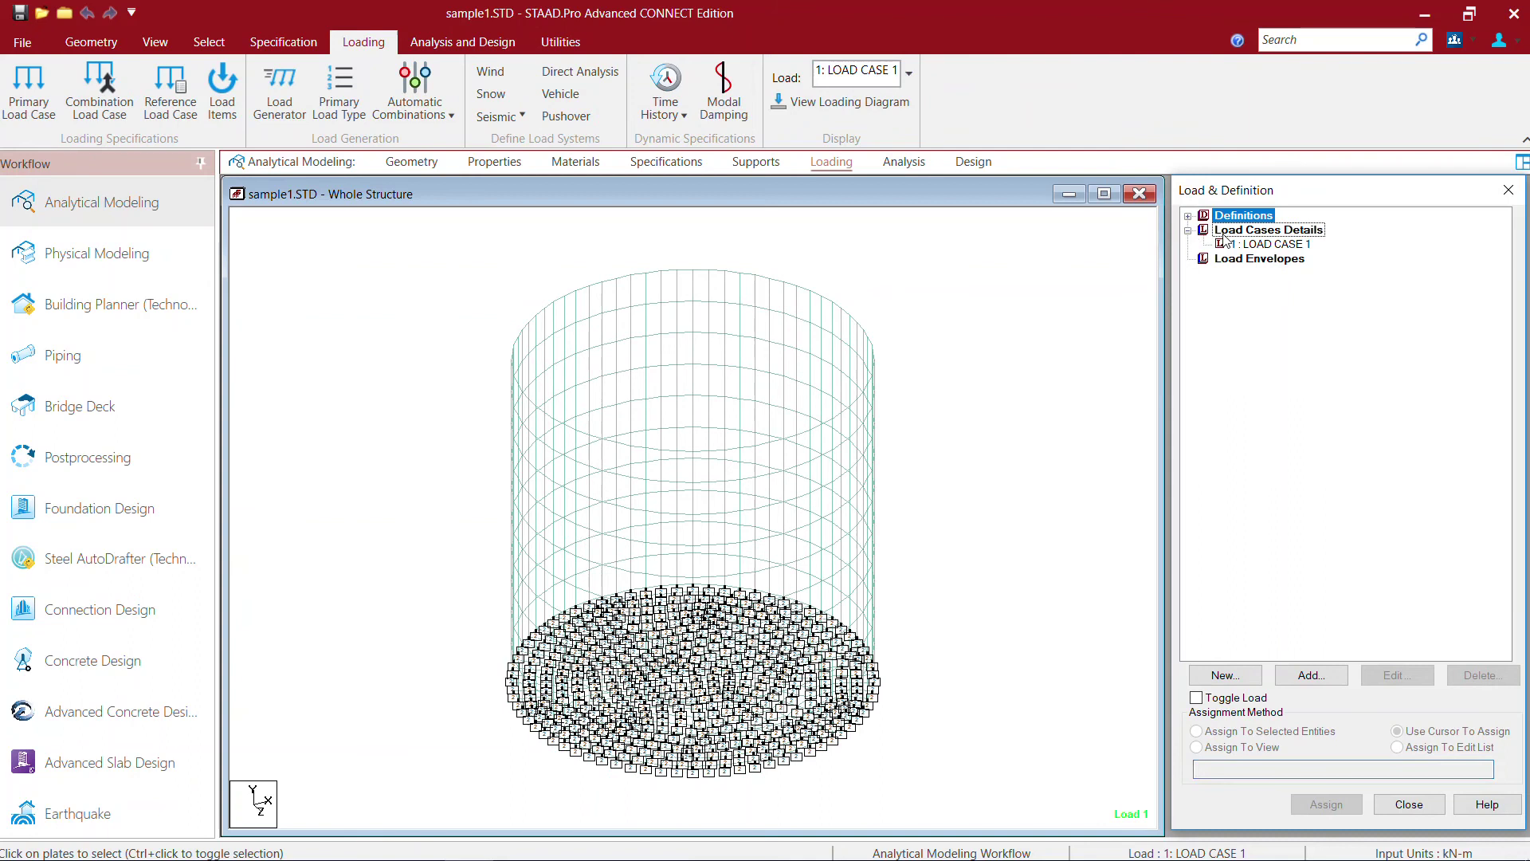
pyautogui.click(1269, 244)
pyautogui.click(1311, 675)
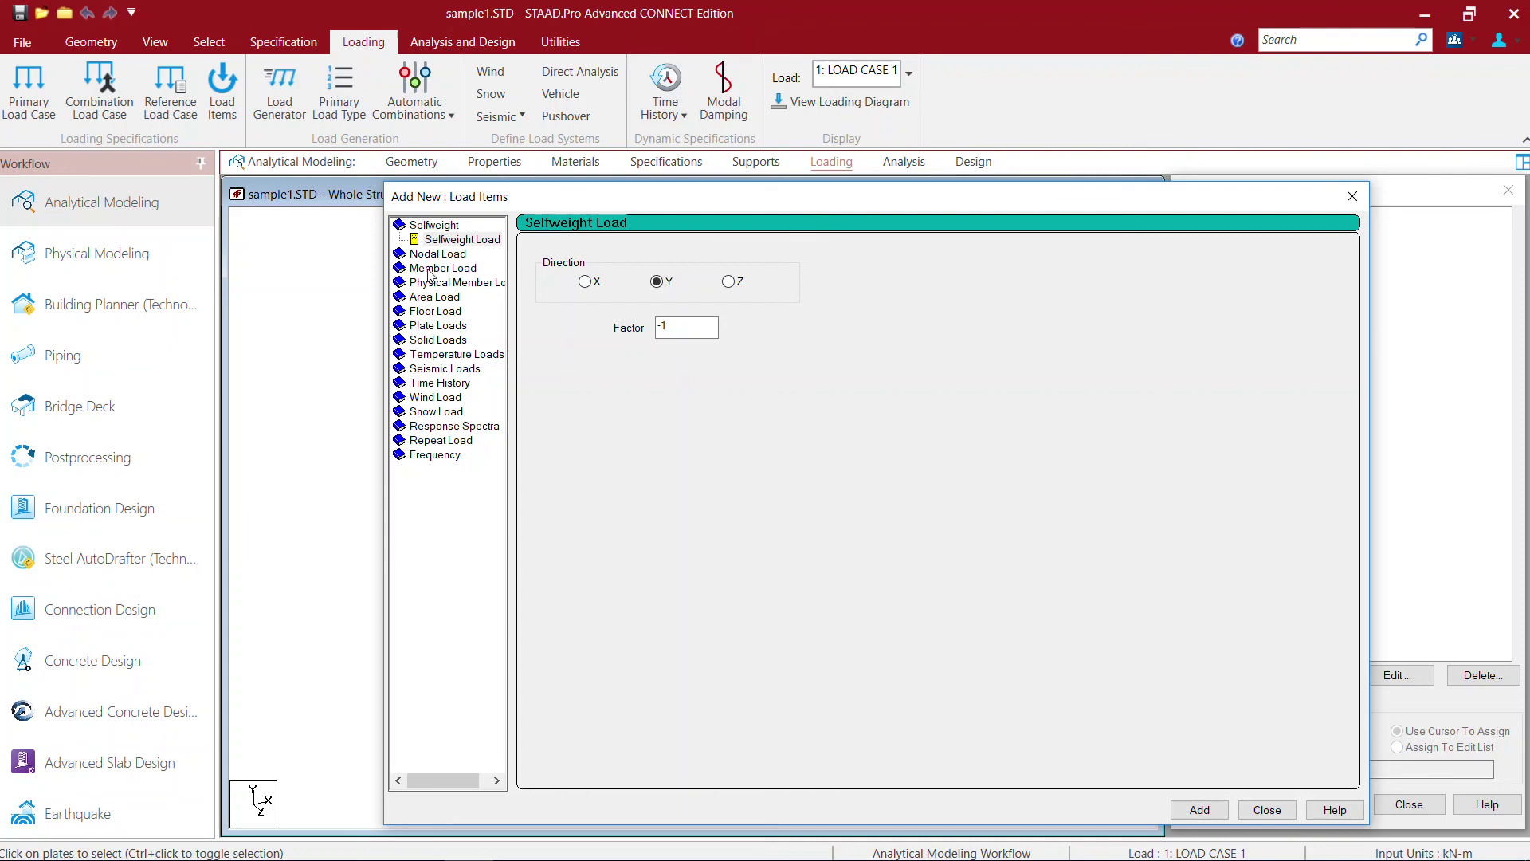
pyautogui.click(437, 325)
pyautogui.click(452, 384)
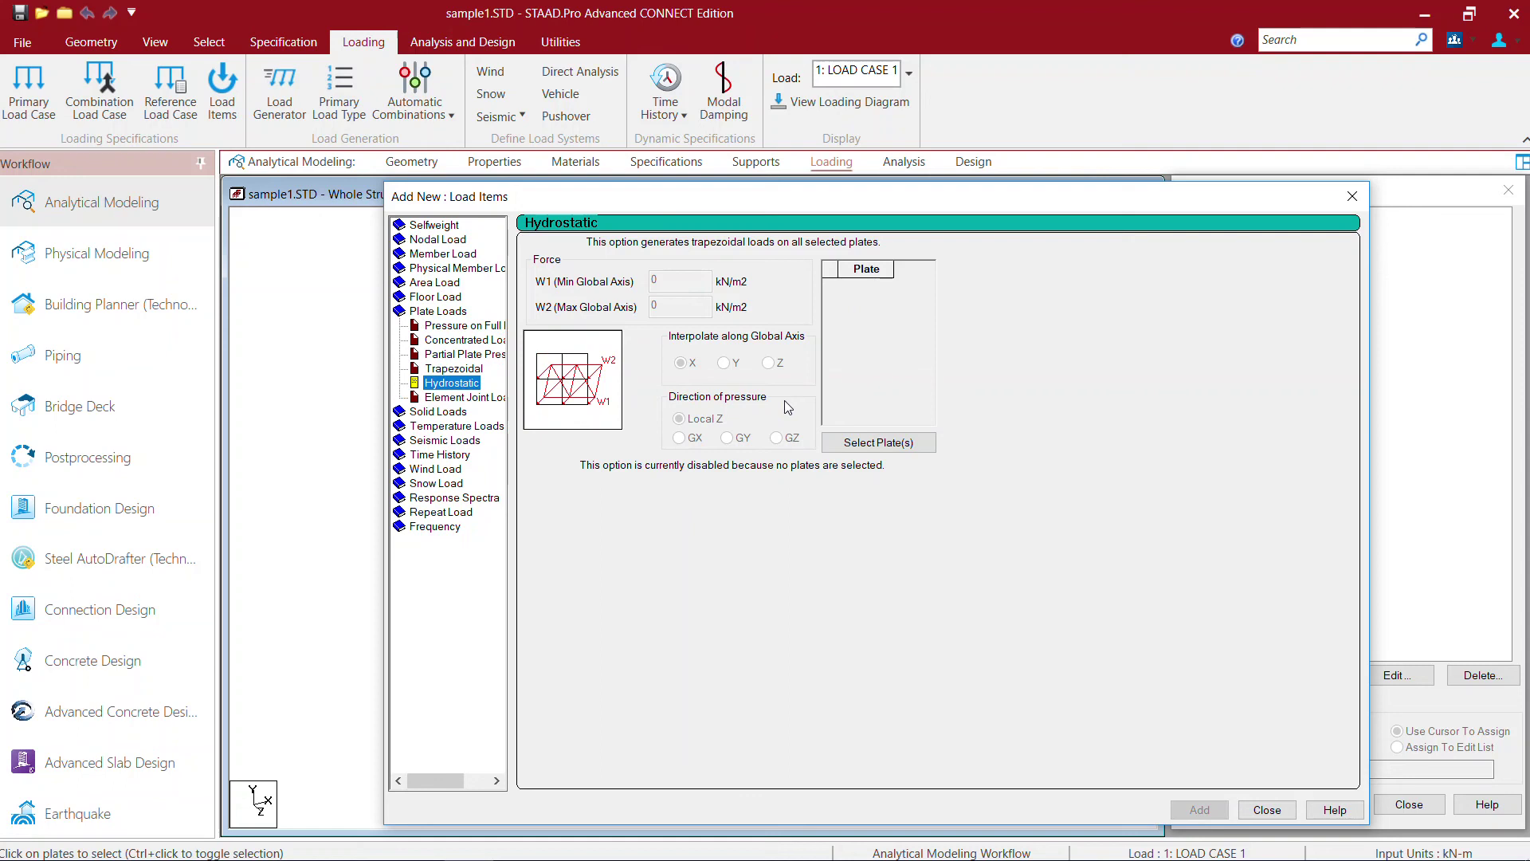
pyautogui.click(1267, 810)
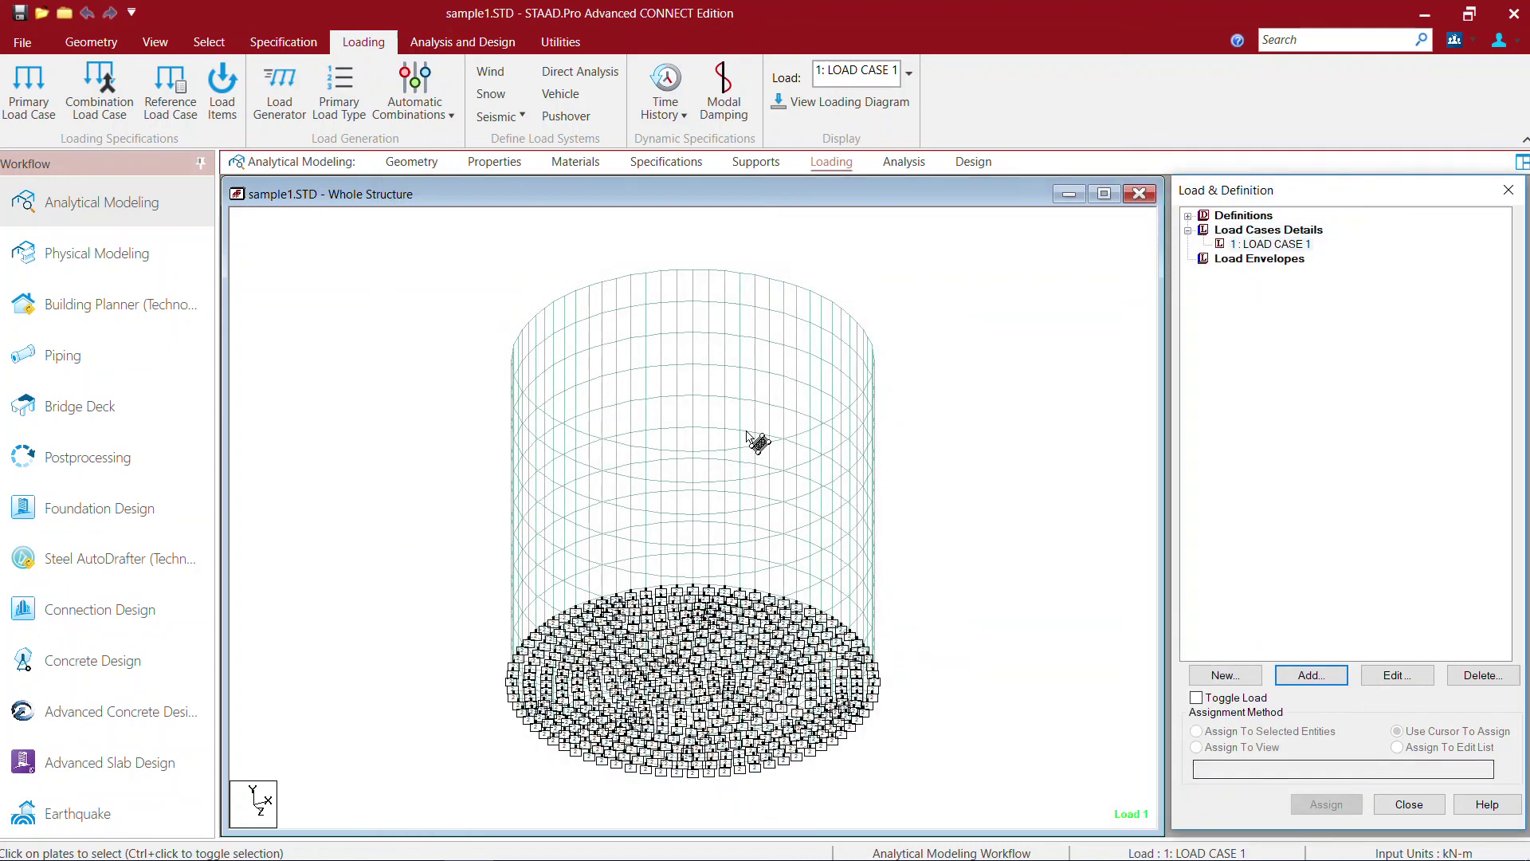